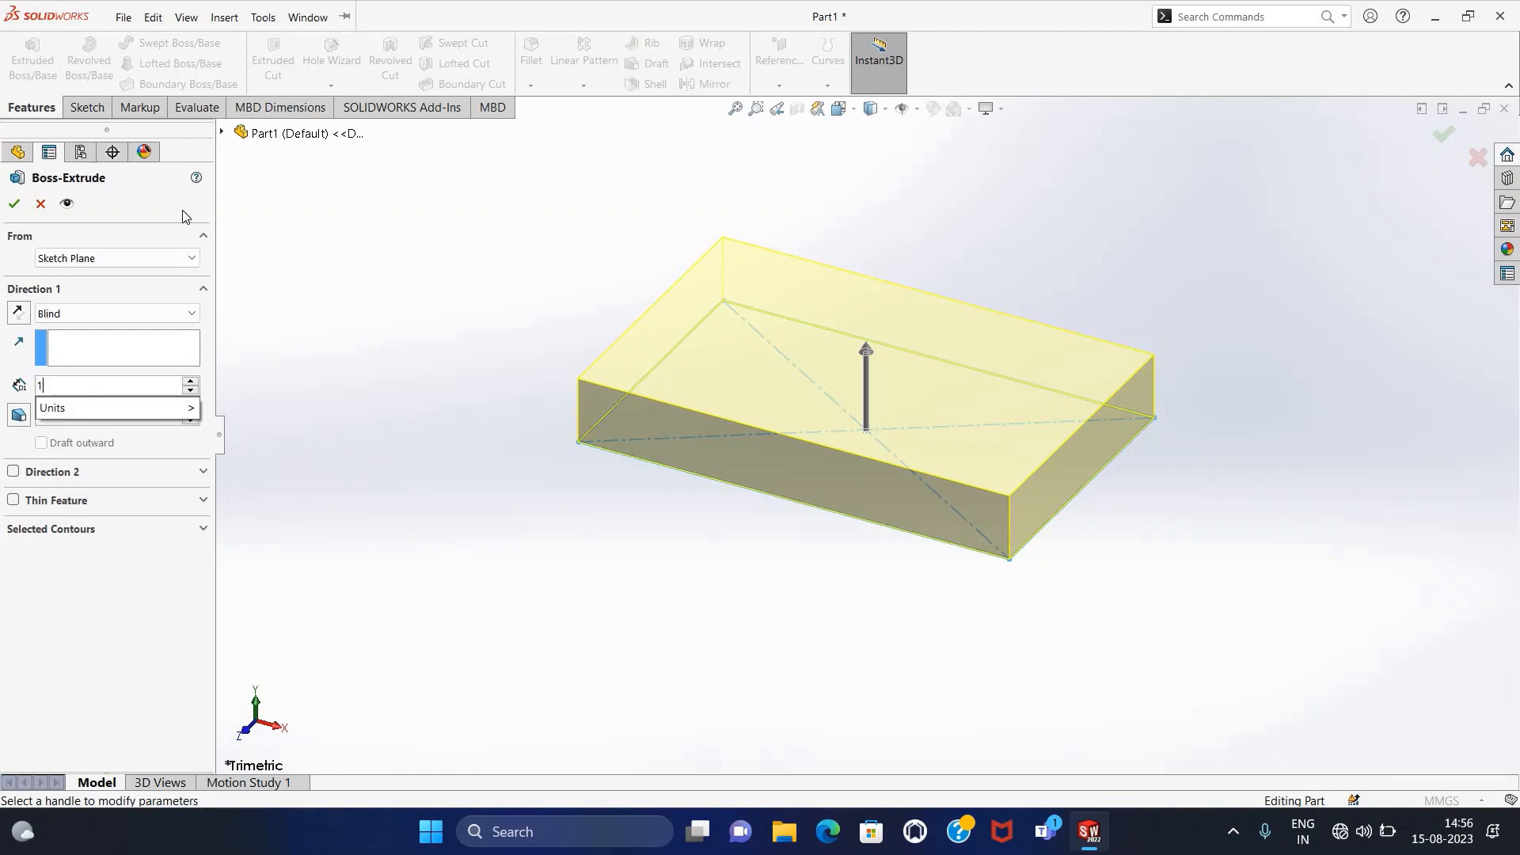
Step: Extrude the base rectangle 12 mm with a blind end condition
text(2)
key(Return)
click(15, 205)
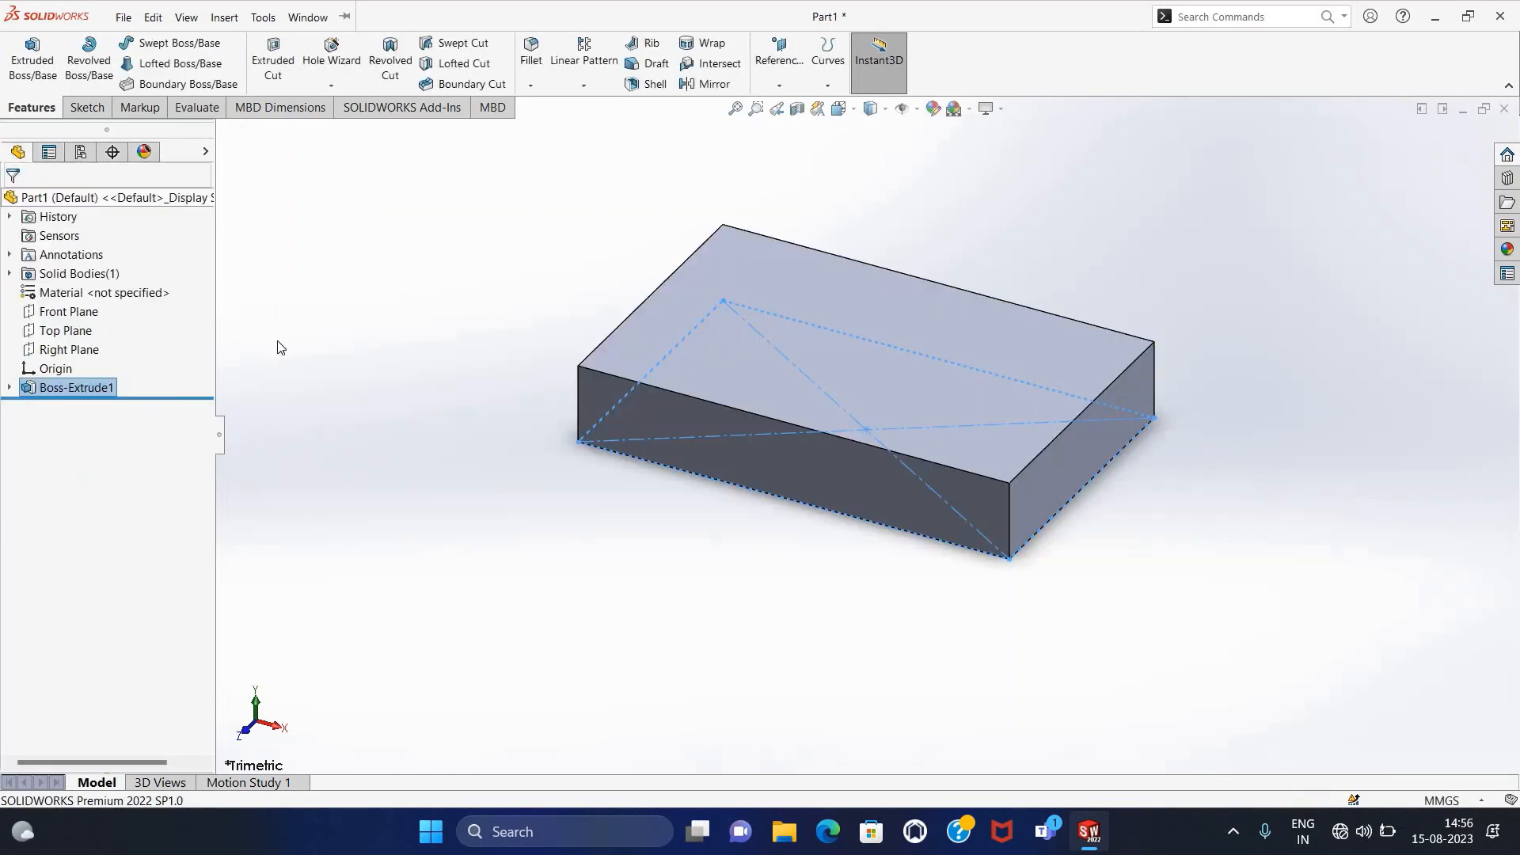
Step: Chamfer the two vertical edges at one short end of the block, using a symmetric Distance Distance chamfer of 12 mm
click(530, 84)
click(554, 125)
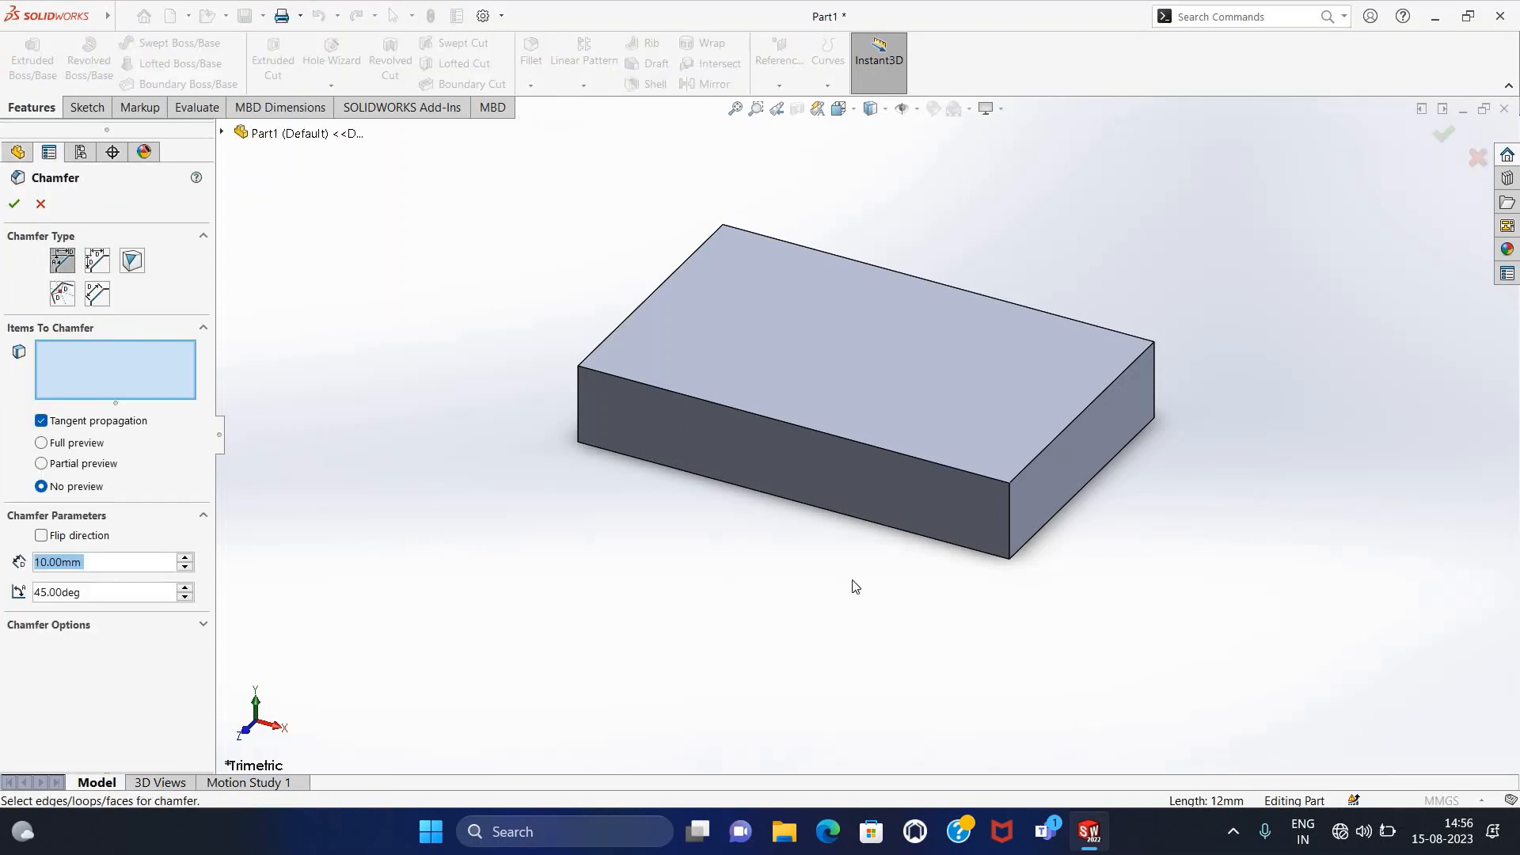
click(1009, 524)
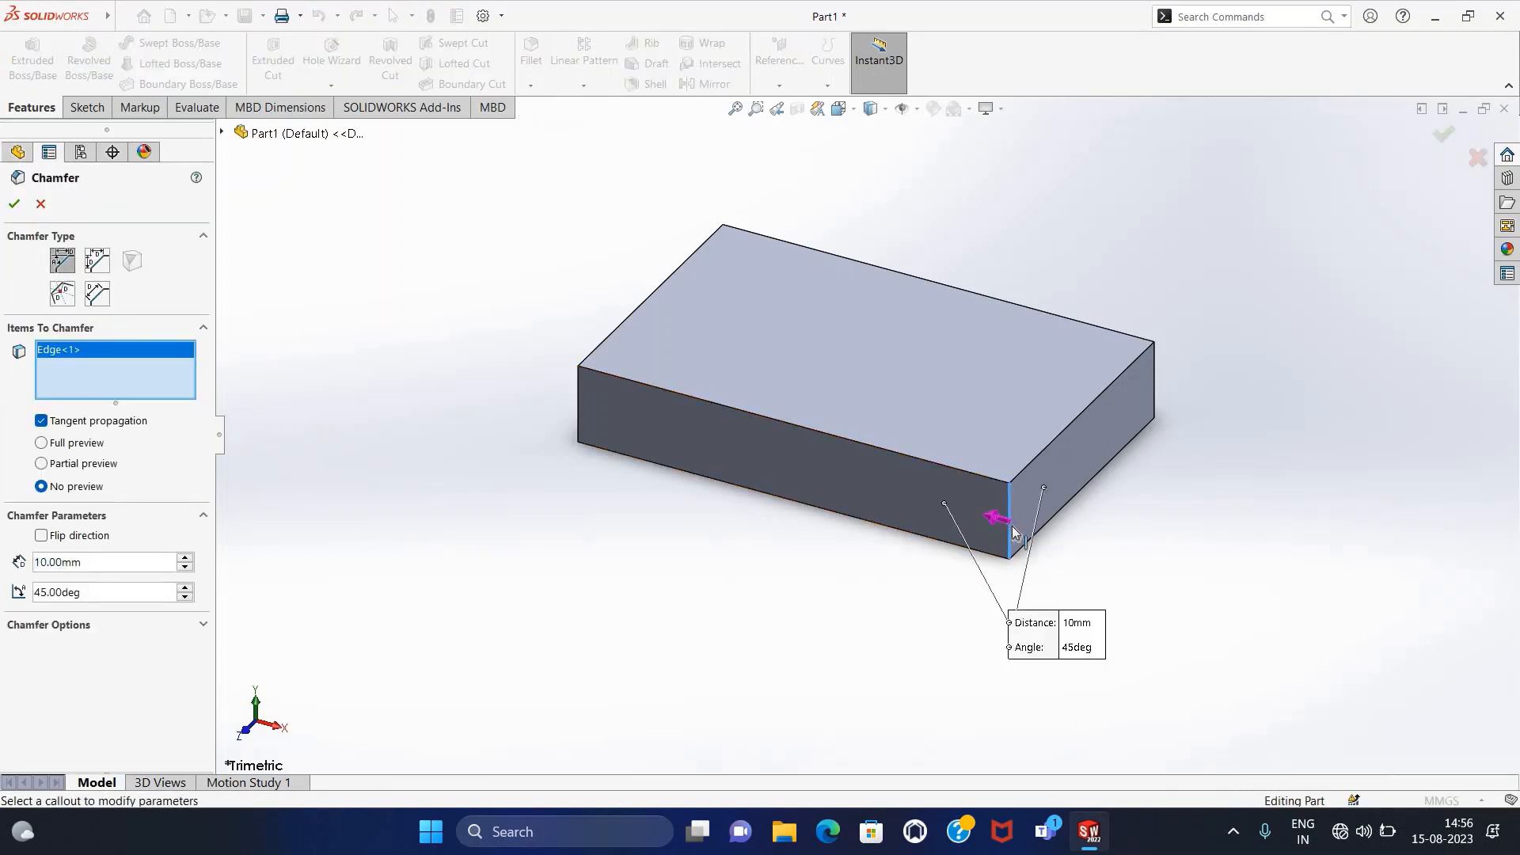
click(1155, 385)
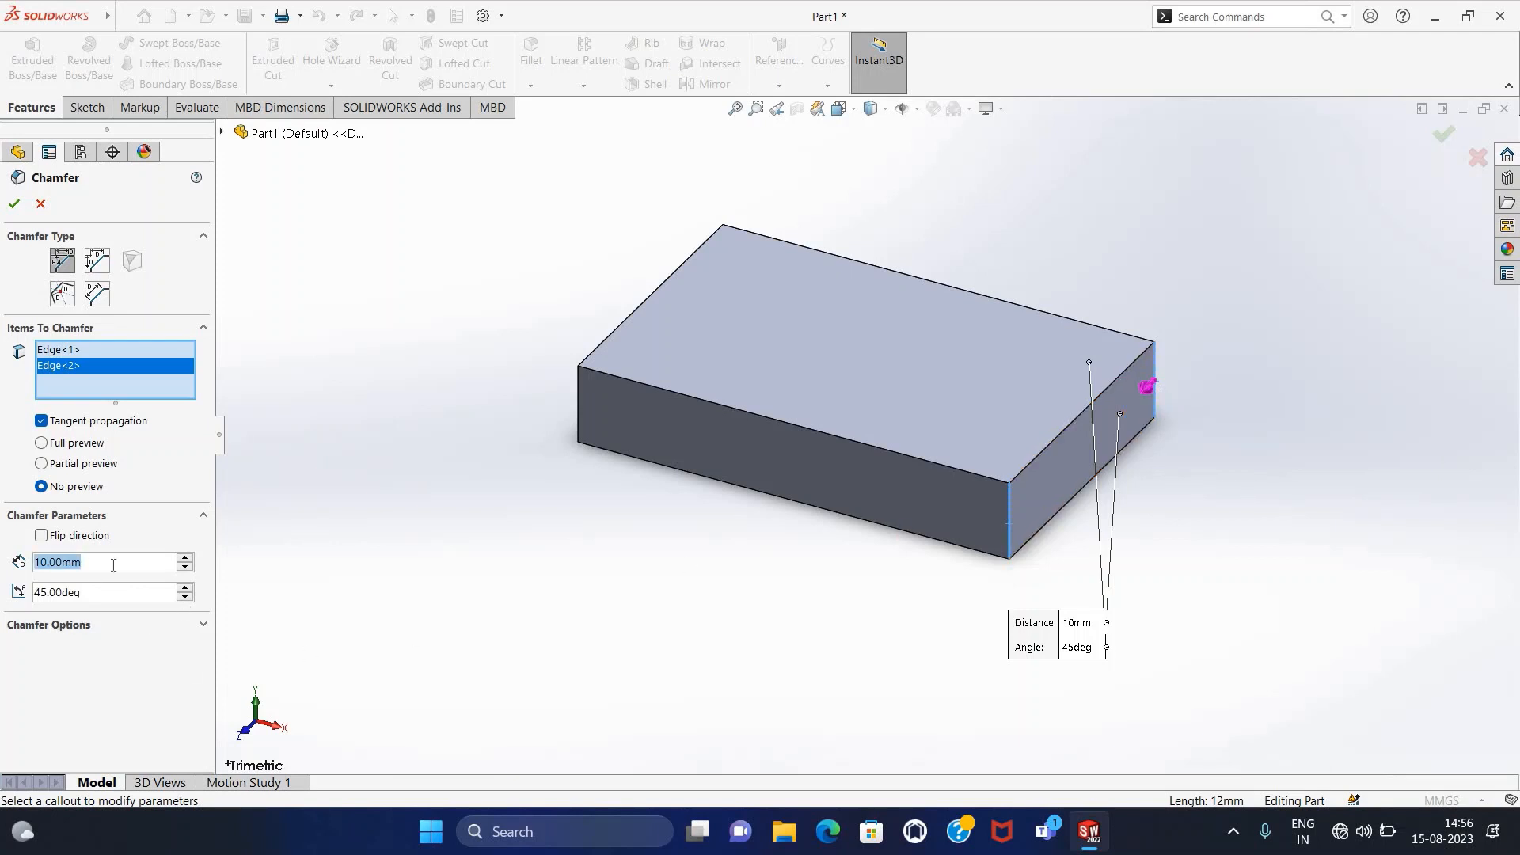
text(12)
key(Return)
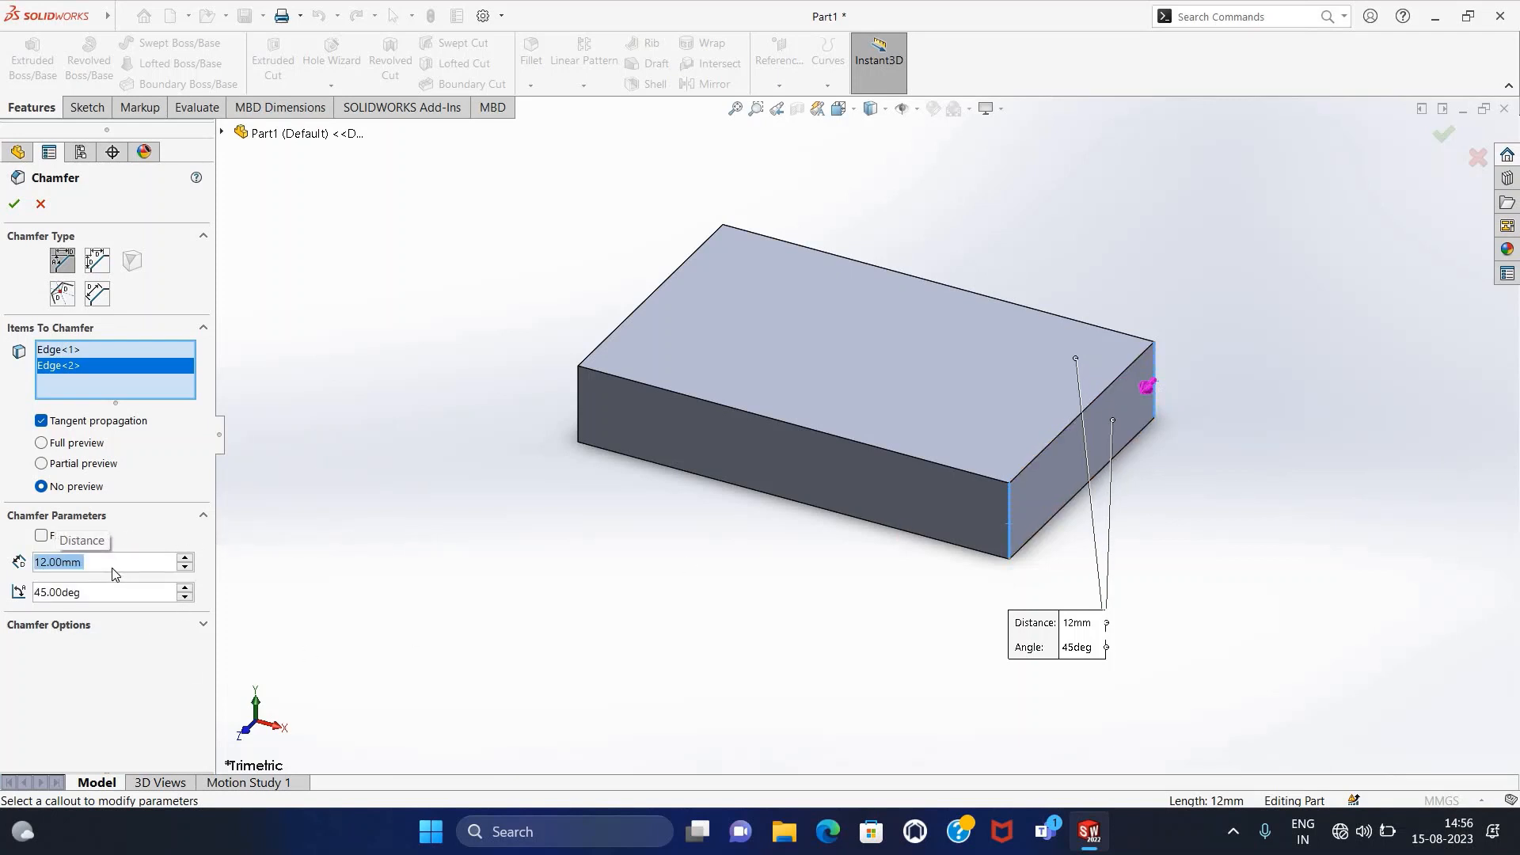
click(99, 261)
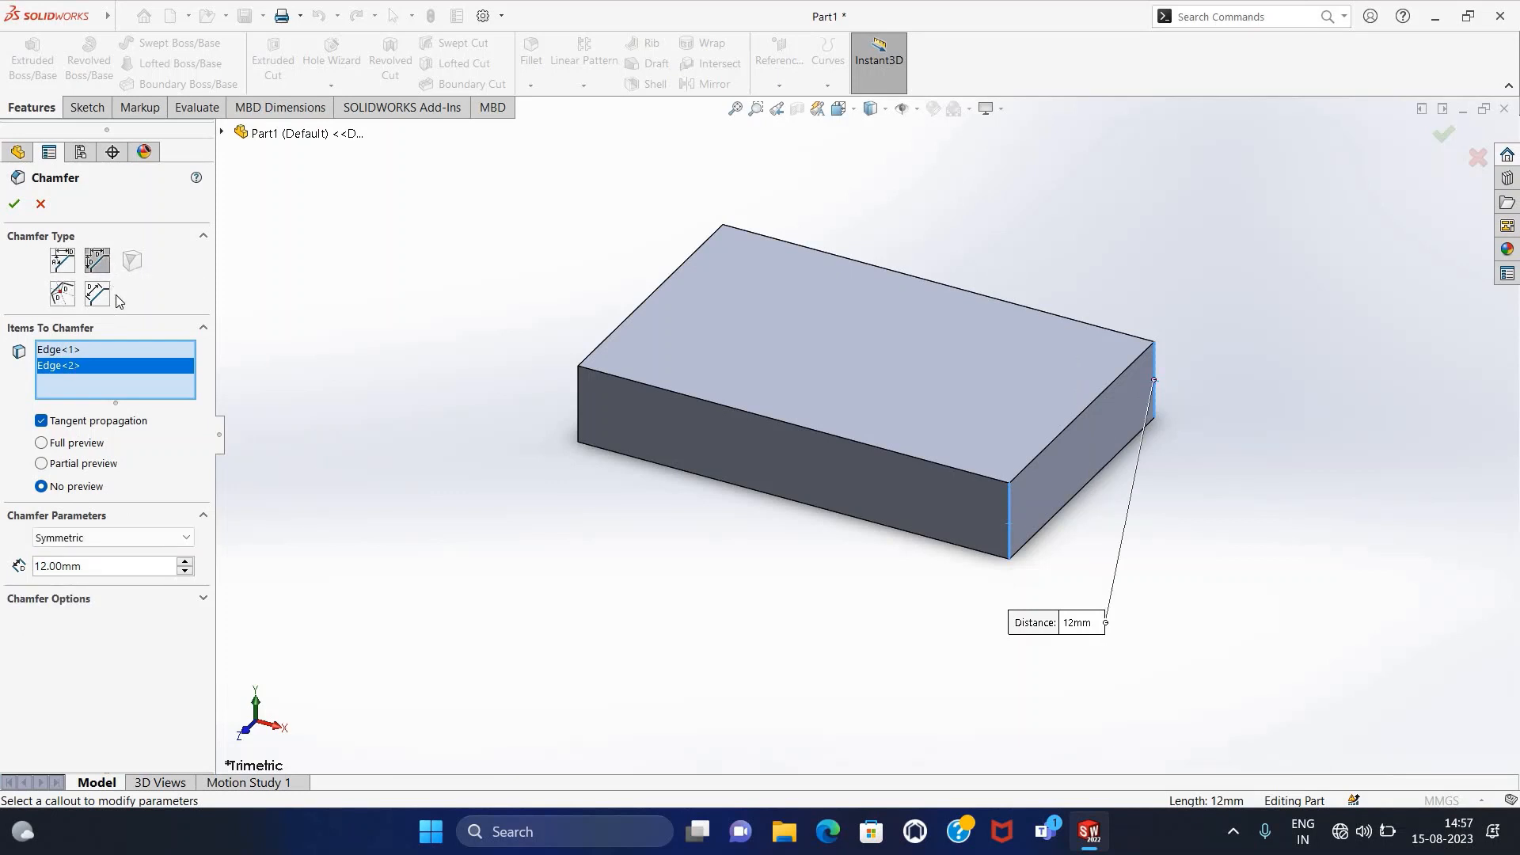
click(13, 206)
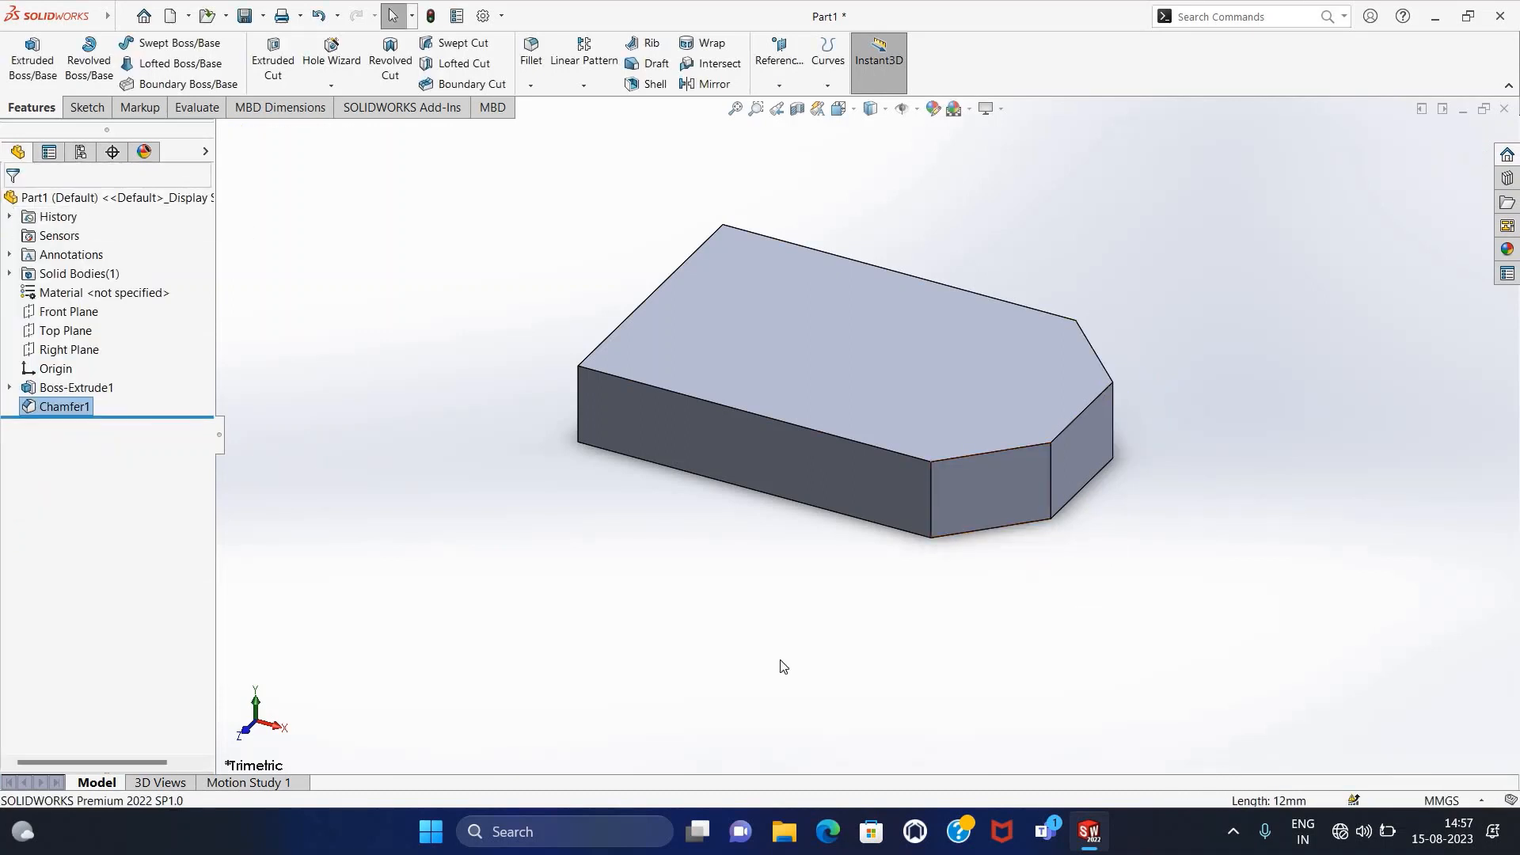
Step: Sketch a corner rectangle about 10 mm wide on the block's top face, spanning the full depth along the unchamfered end
click(85, 107)
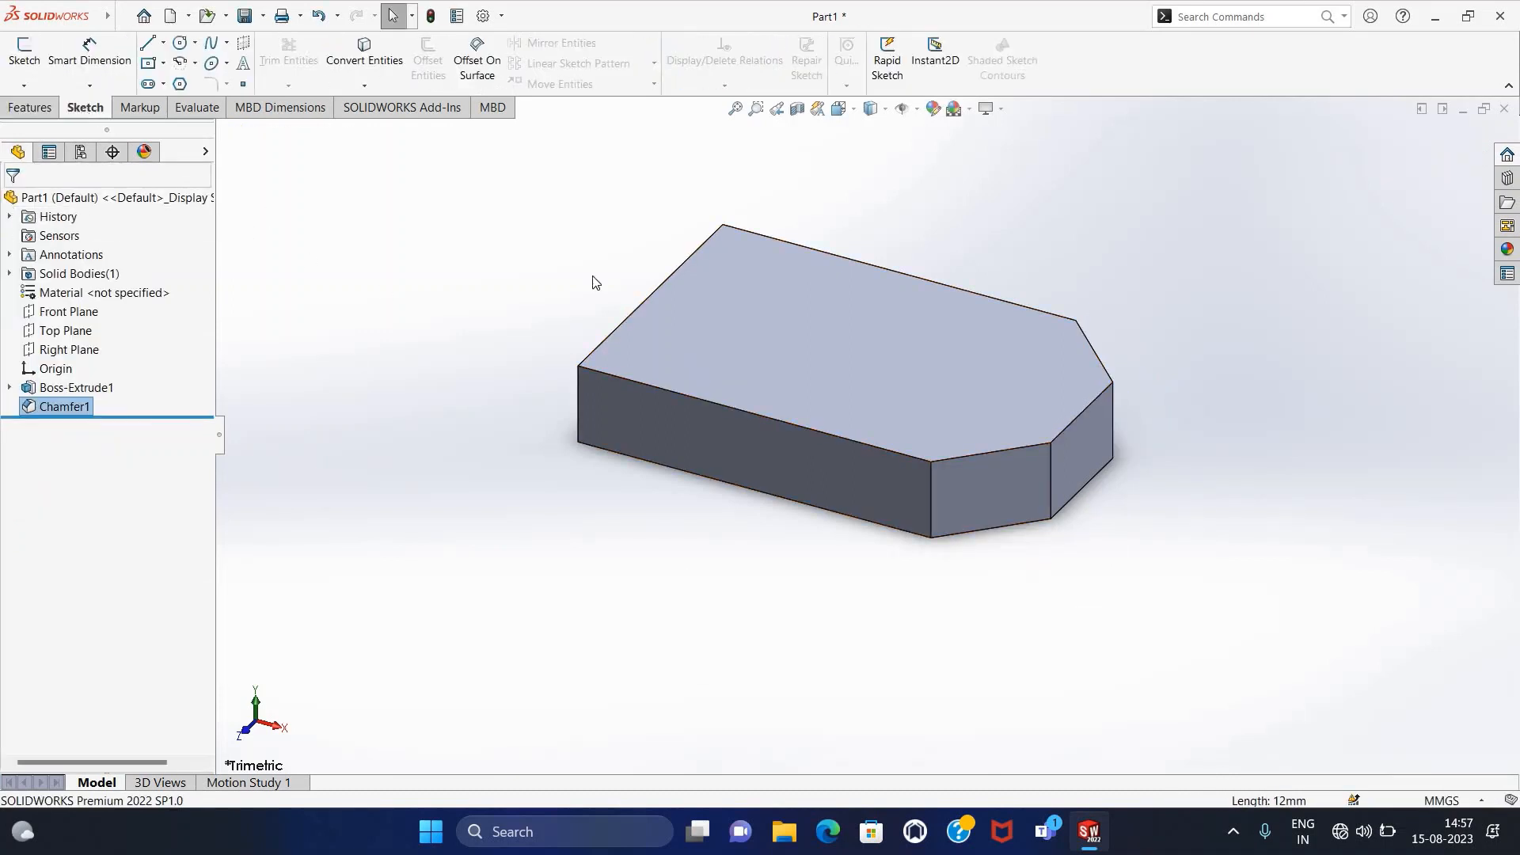
click(657, 321)
click(24, 52)
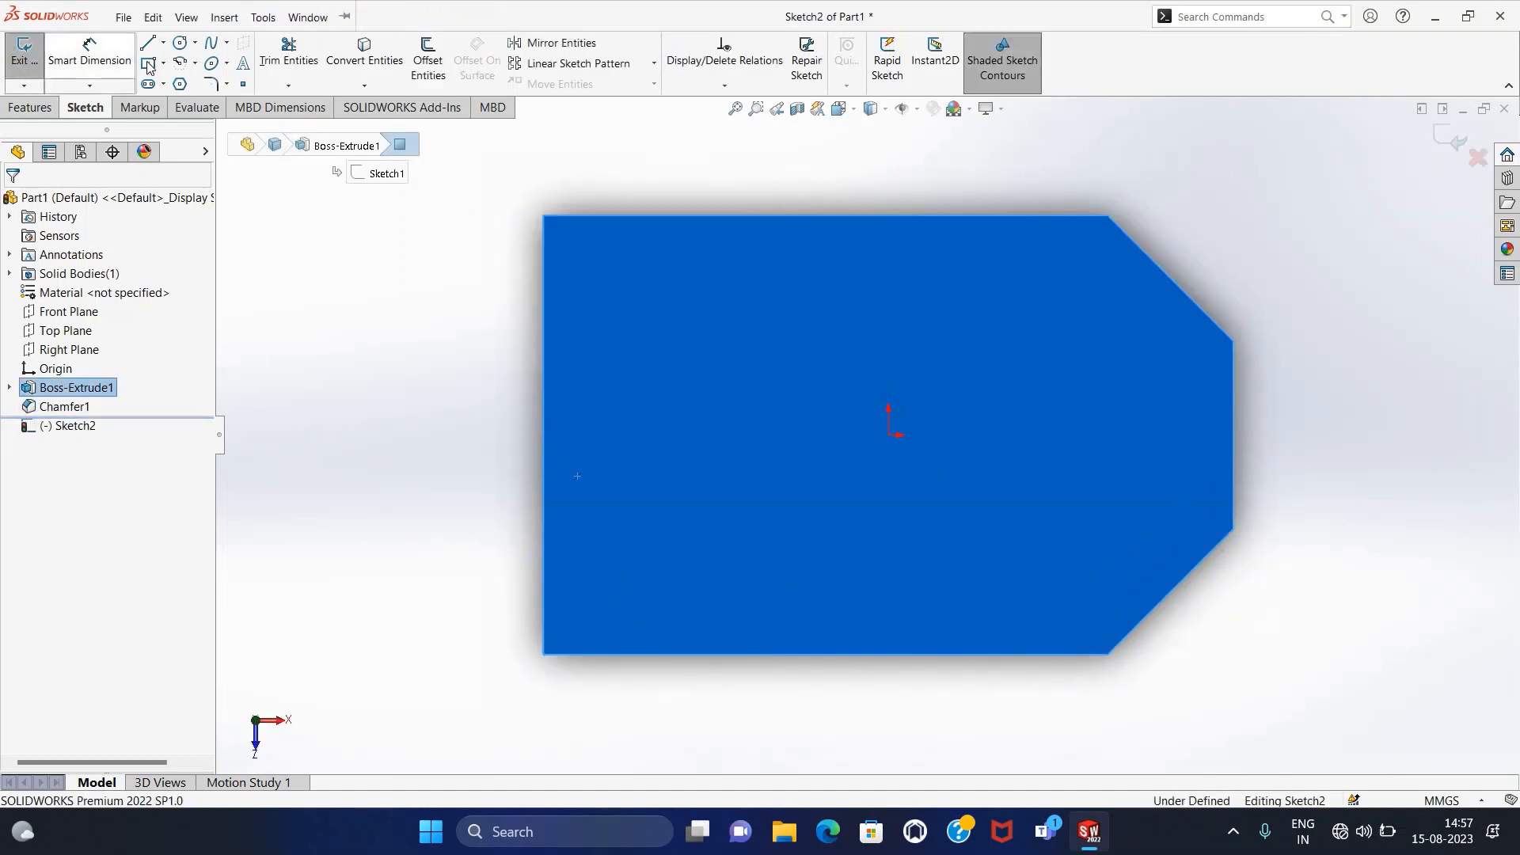
click(149, 63)
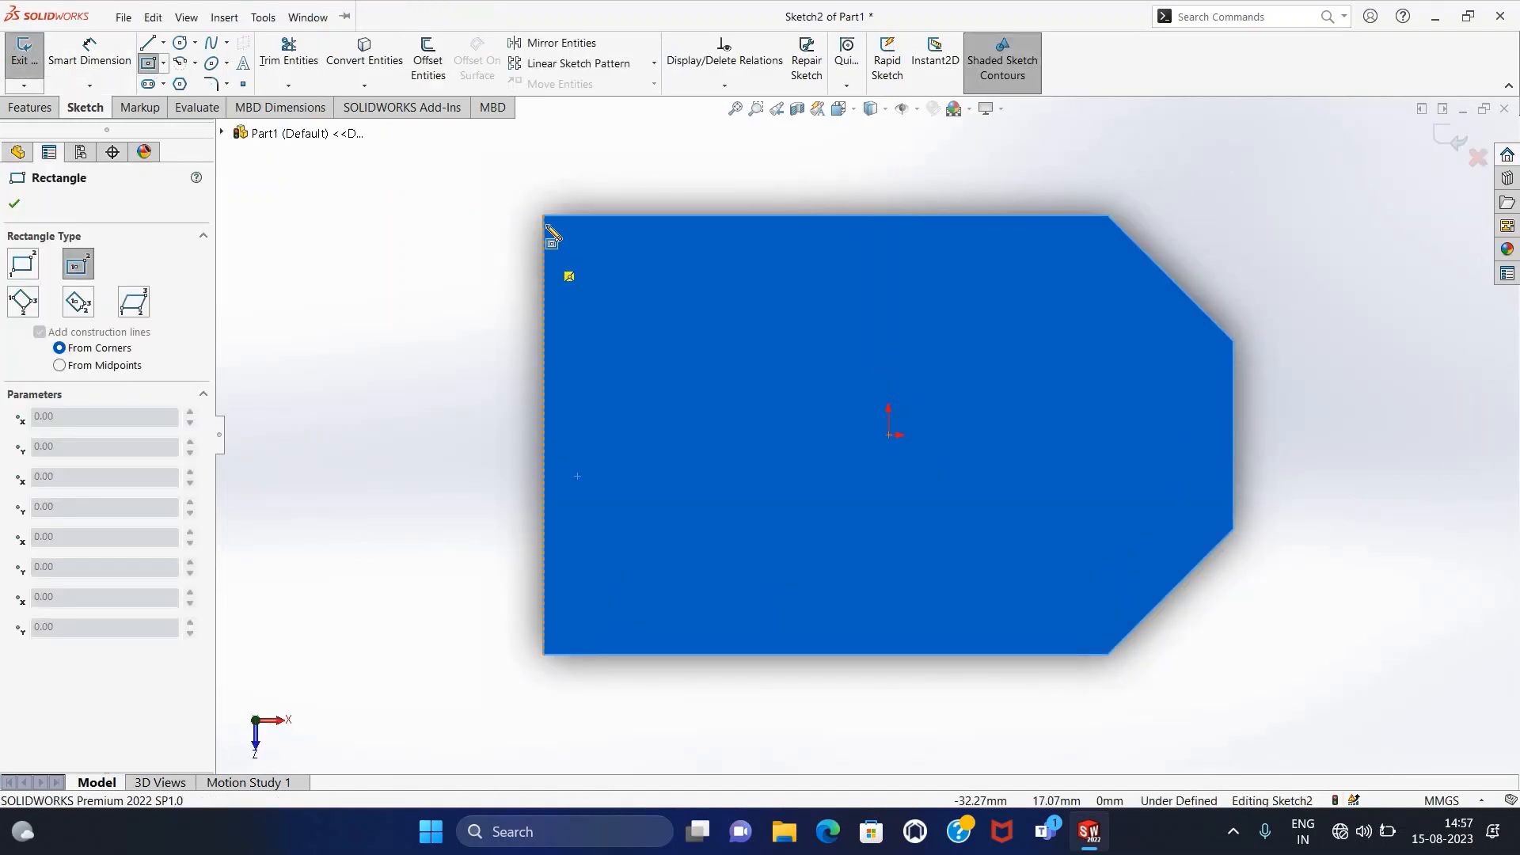
click(164, 64)
click(207, 81)
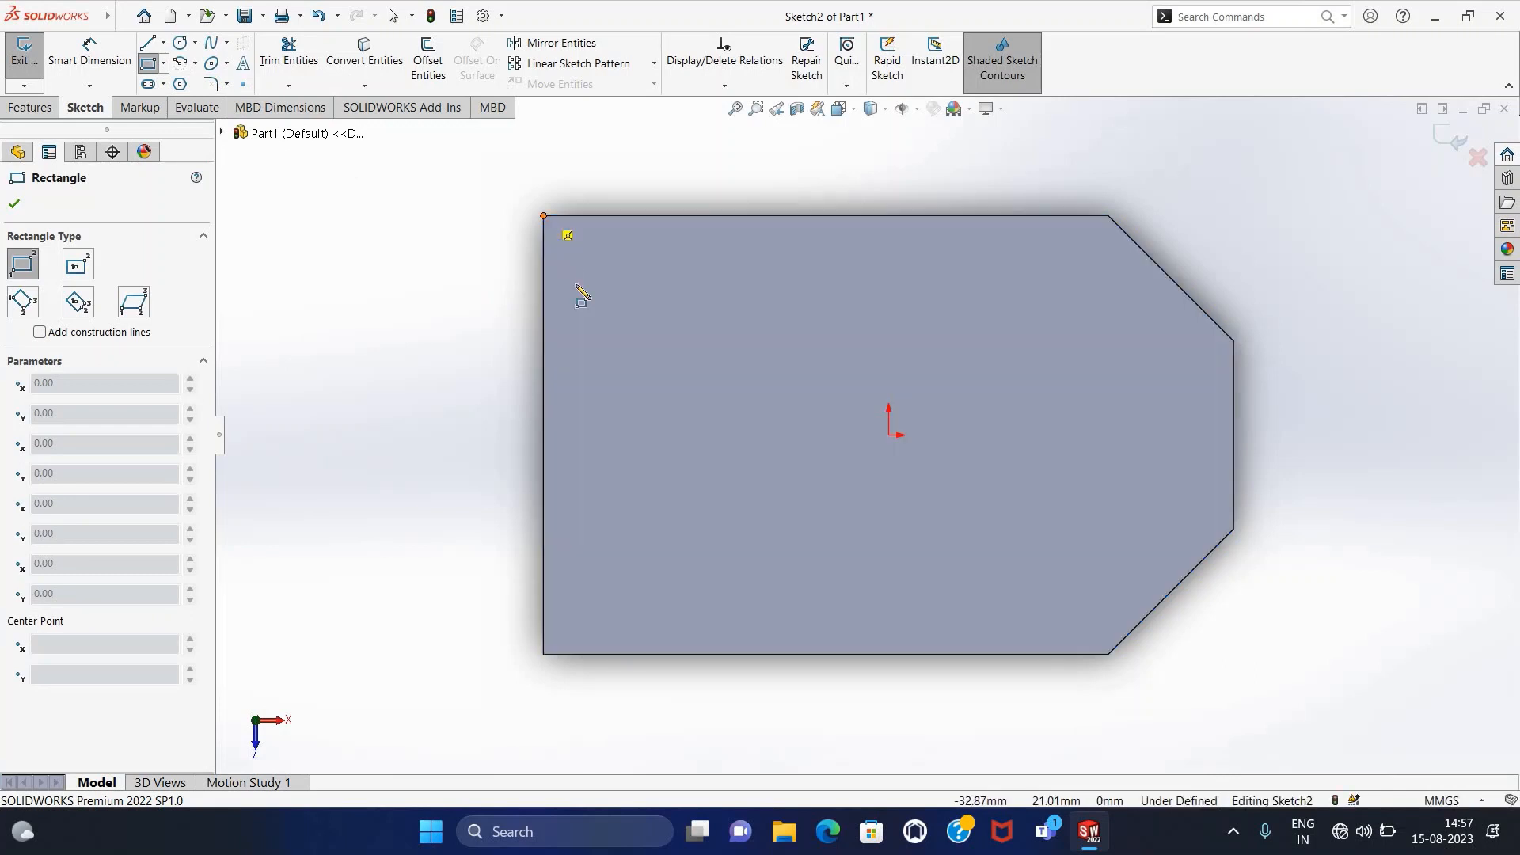
click(543, 215)
click(649, 654)
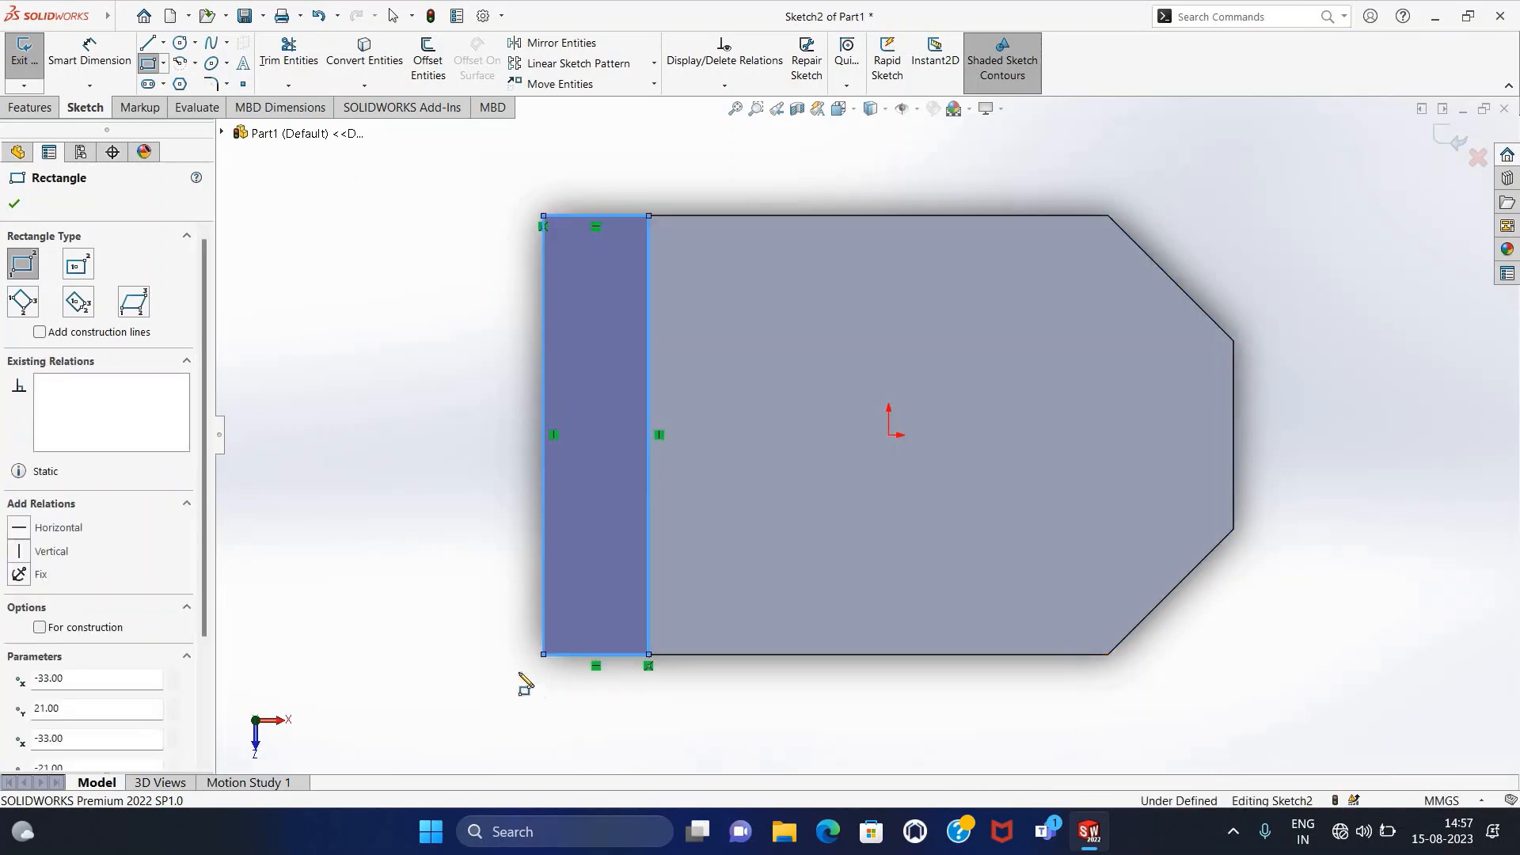
key(Escape)
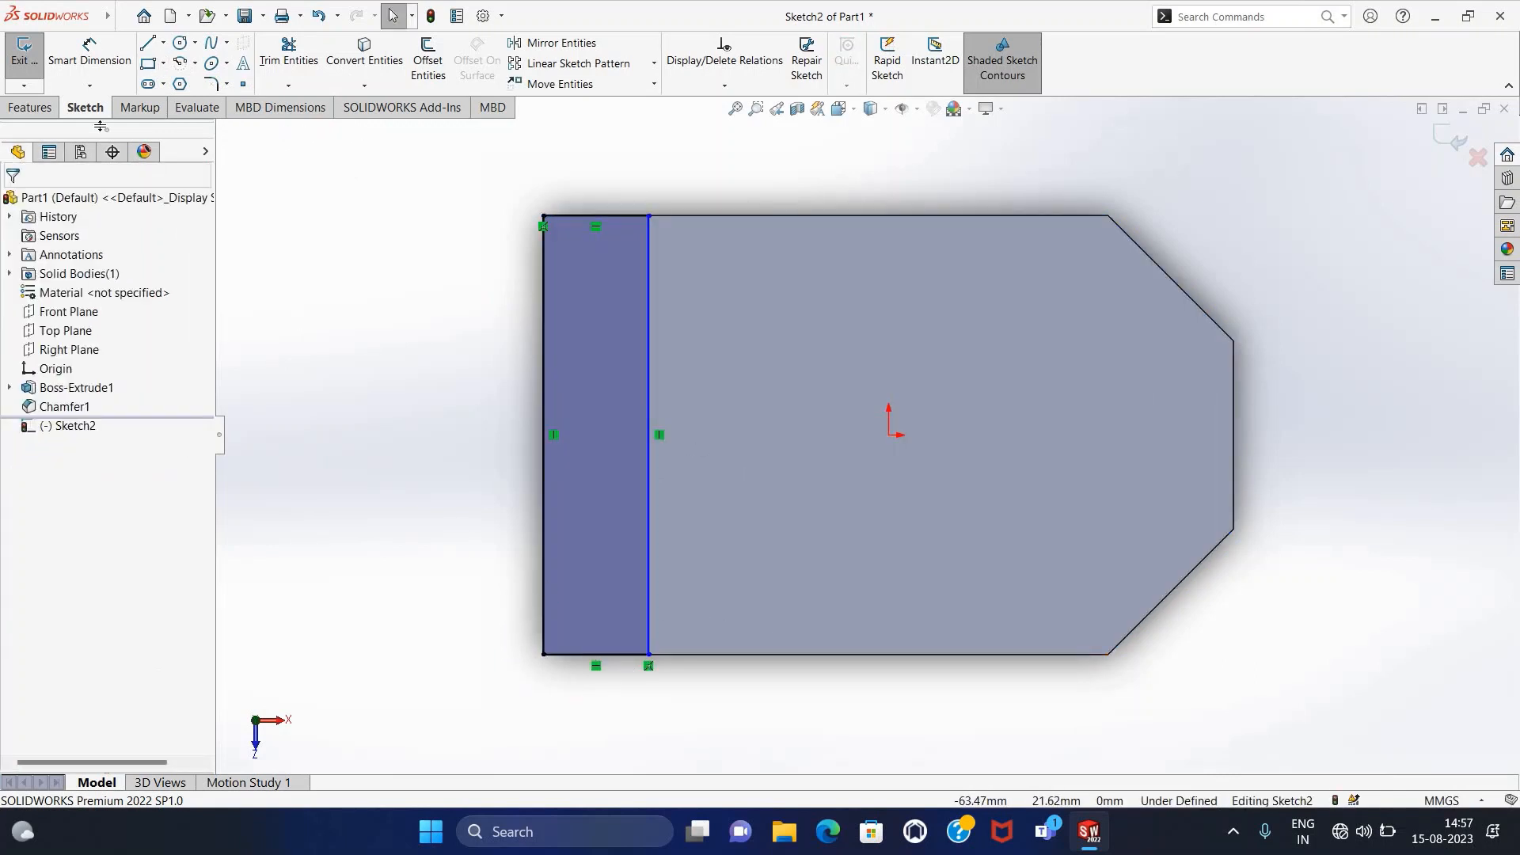
Step: Dimension the rectangle's width to 12 mm and exit the sketch
key(d)
click(611, 215)
click(606, 183)
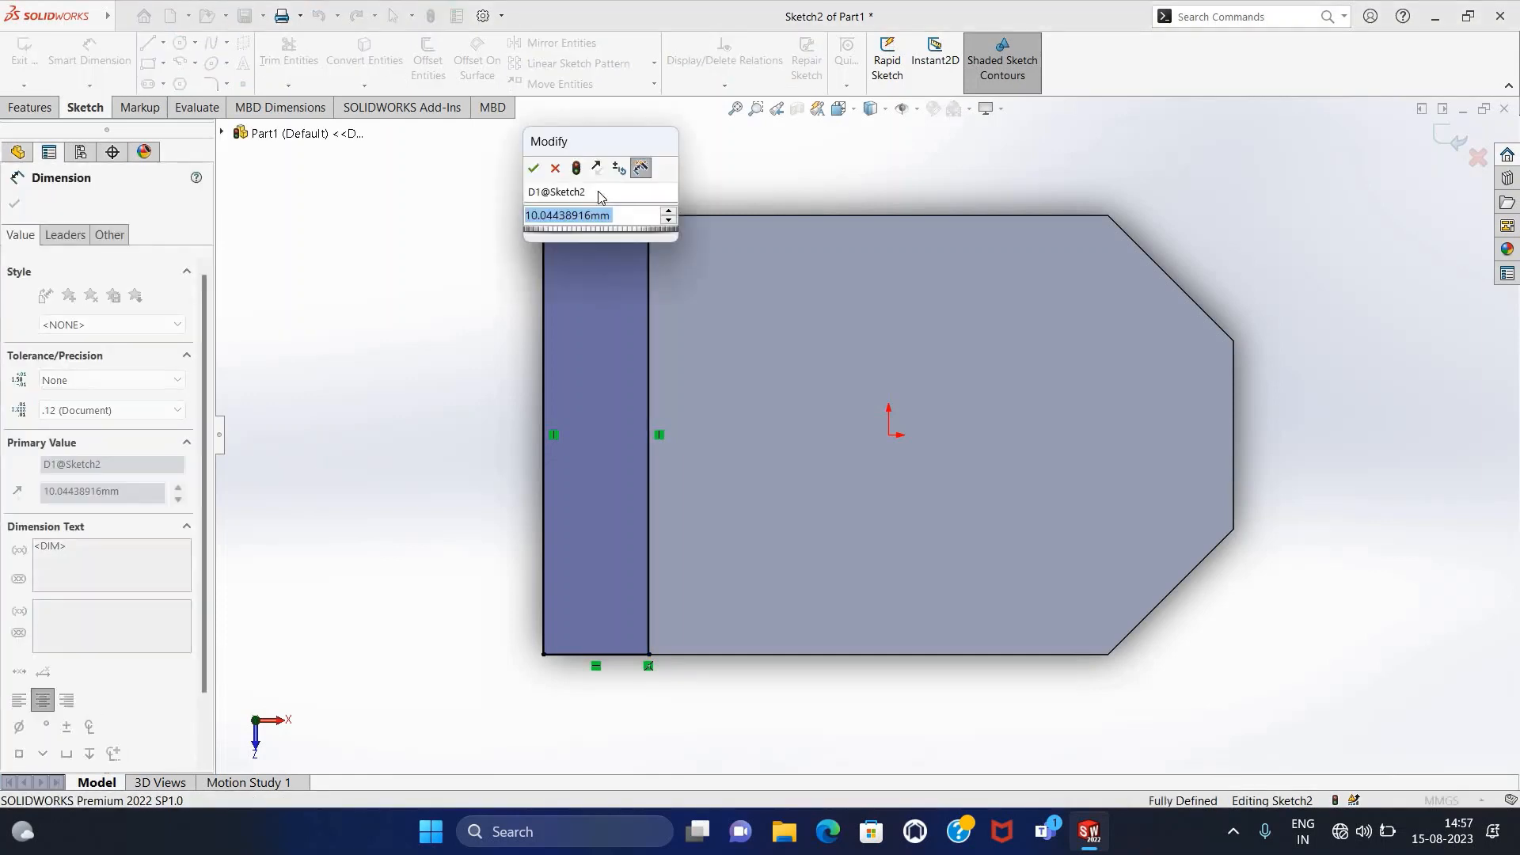
text(12)
key(Return)
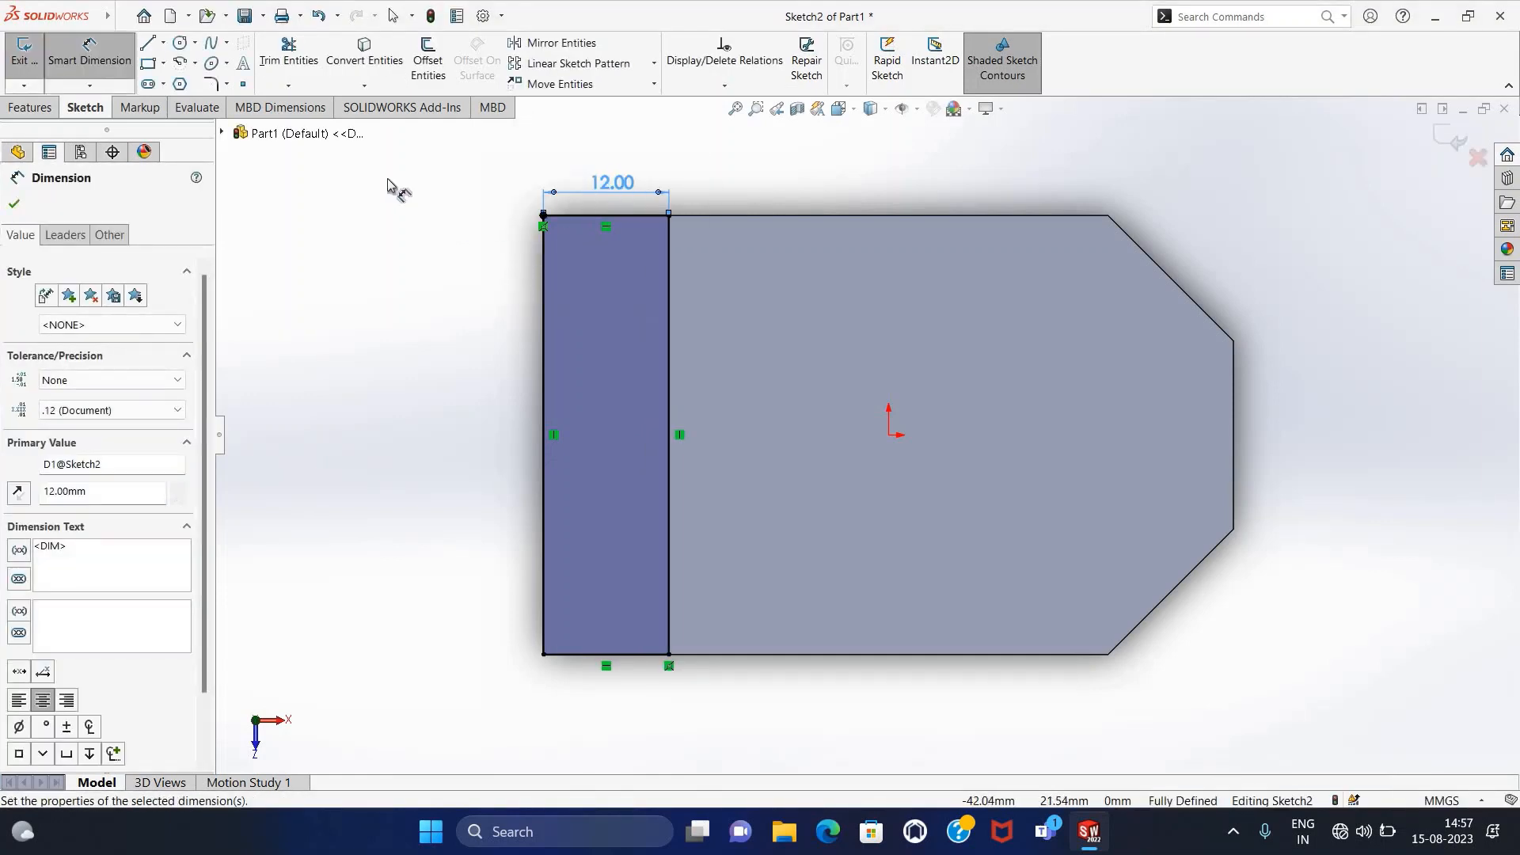
click(48, 60)
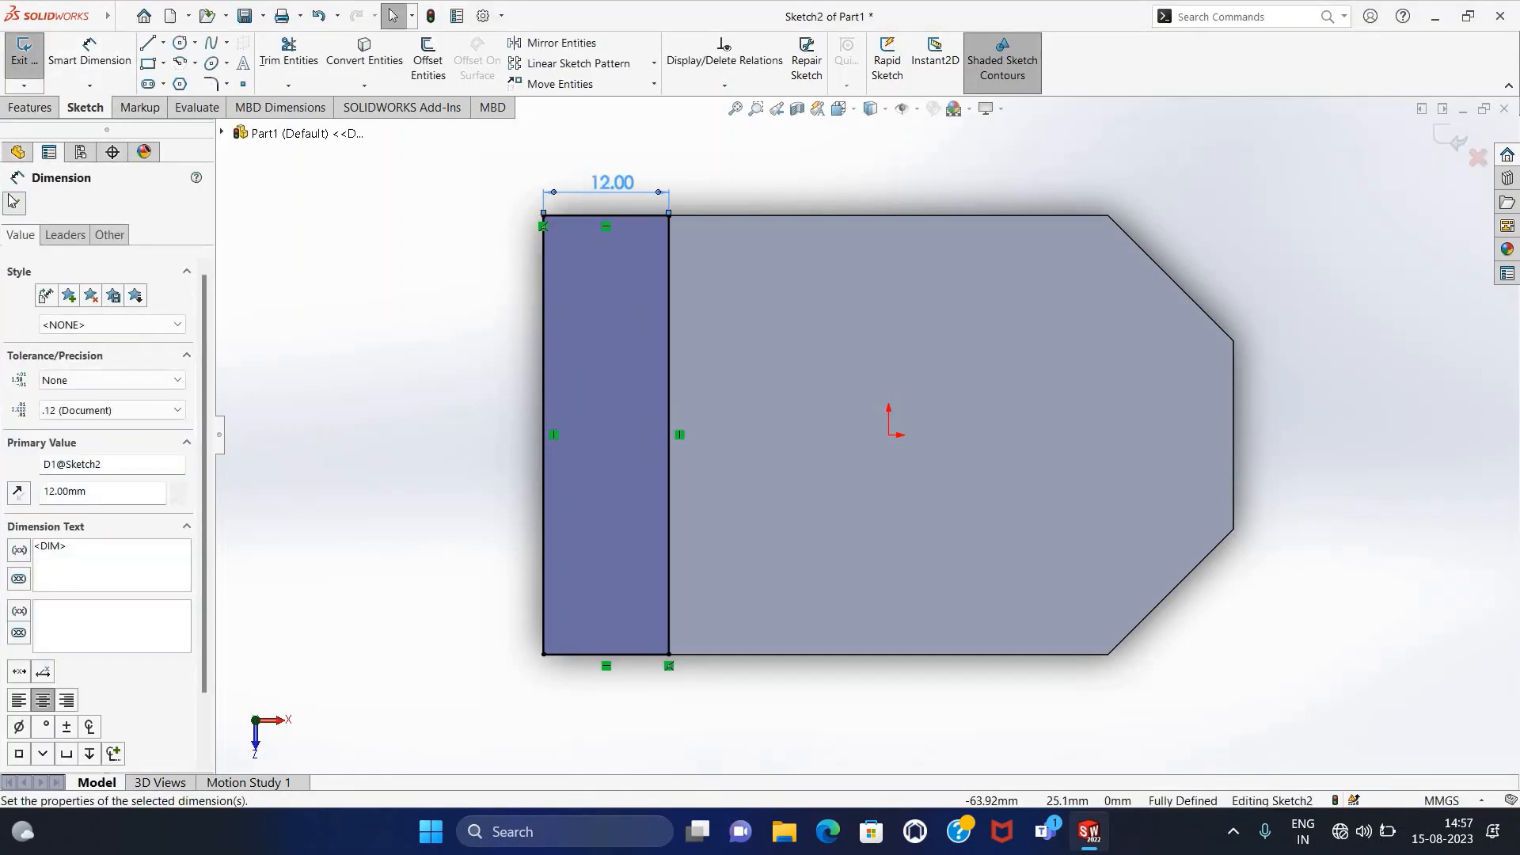
click(24, 54)
Step: Extrude the rectangle 48 mm upward as an upright plate merged with the base
click(30, 106)
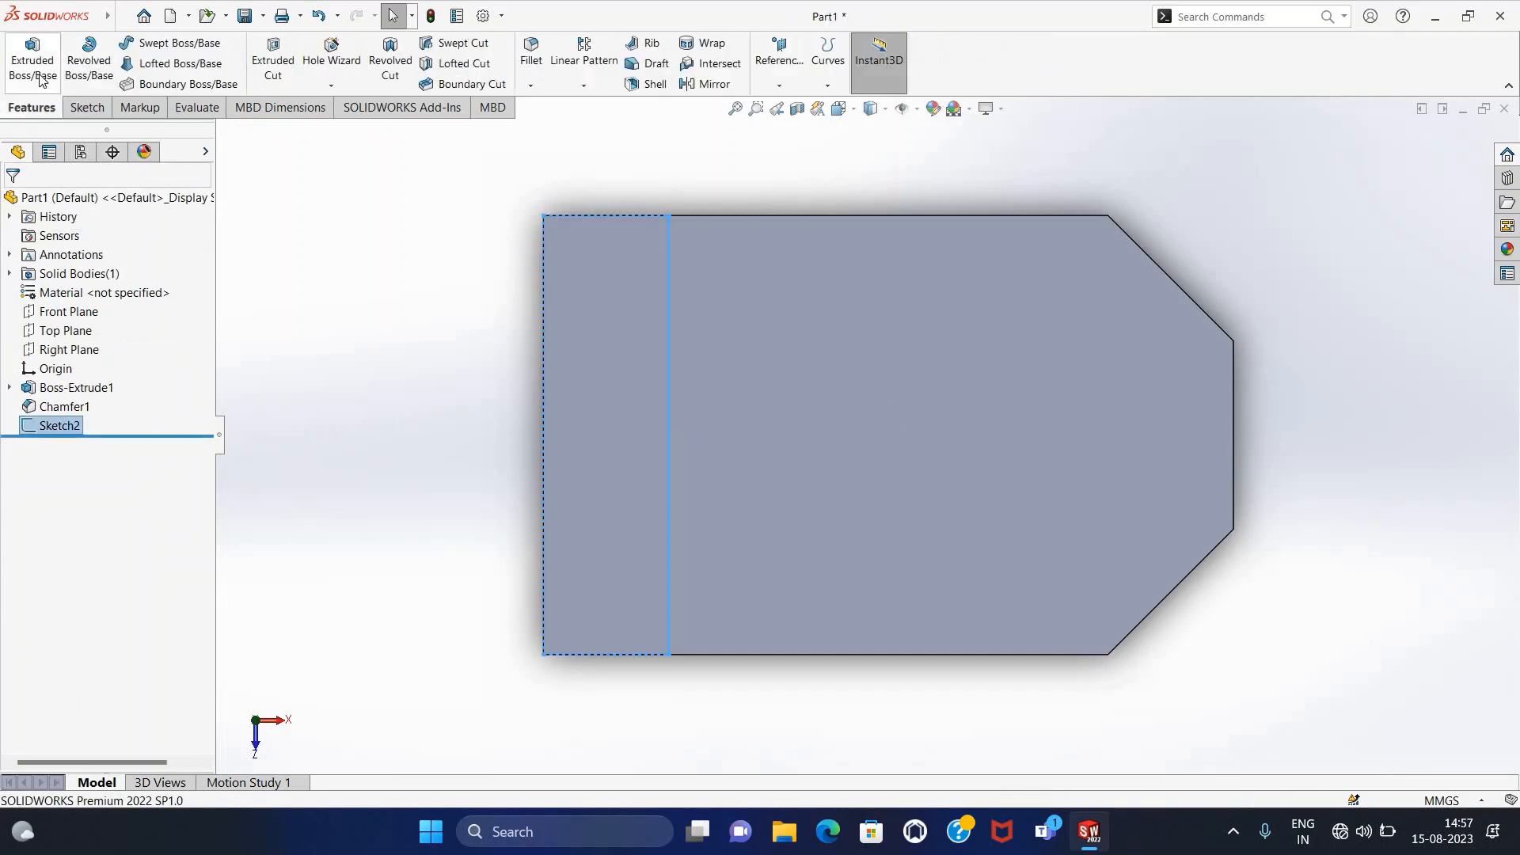
click(31, 60)
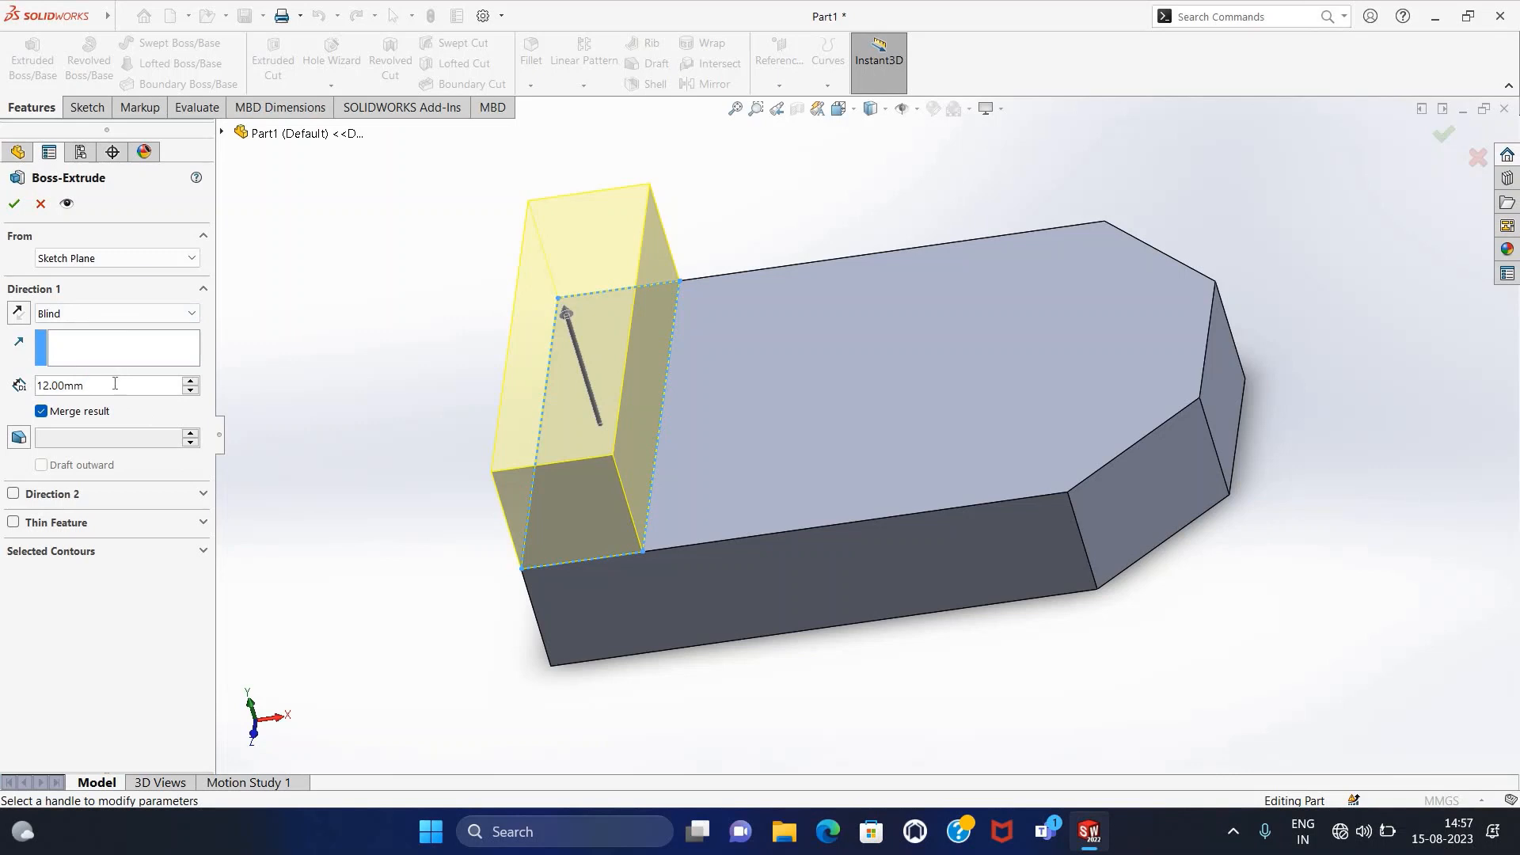
text(60)
key(Return)
middle_drag(491, 594, 821, 607)
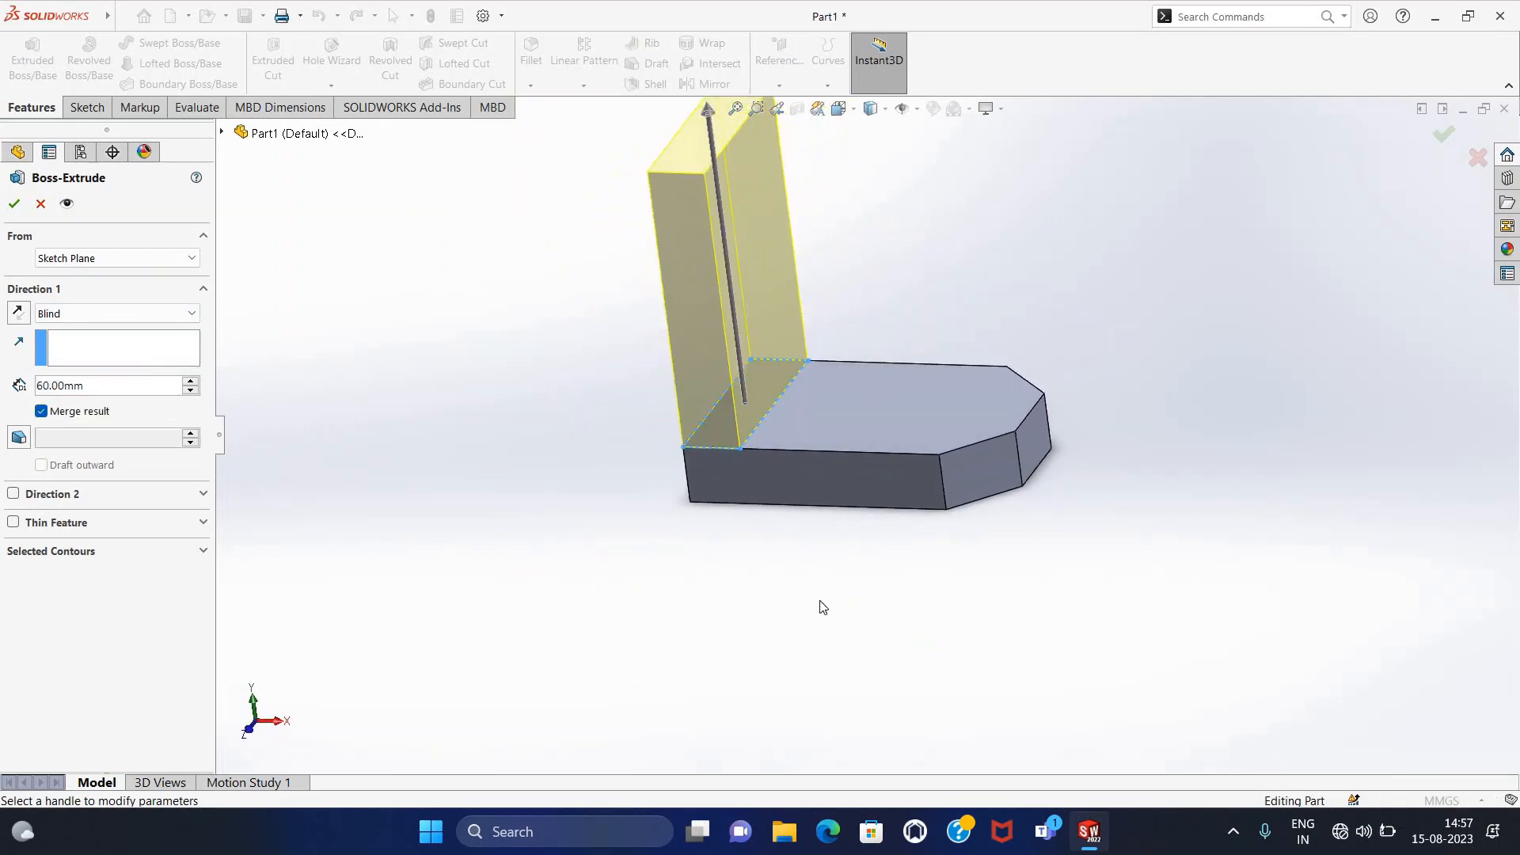
scroll(969, 281, down, 2)
click(68, 385)
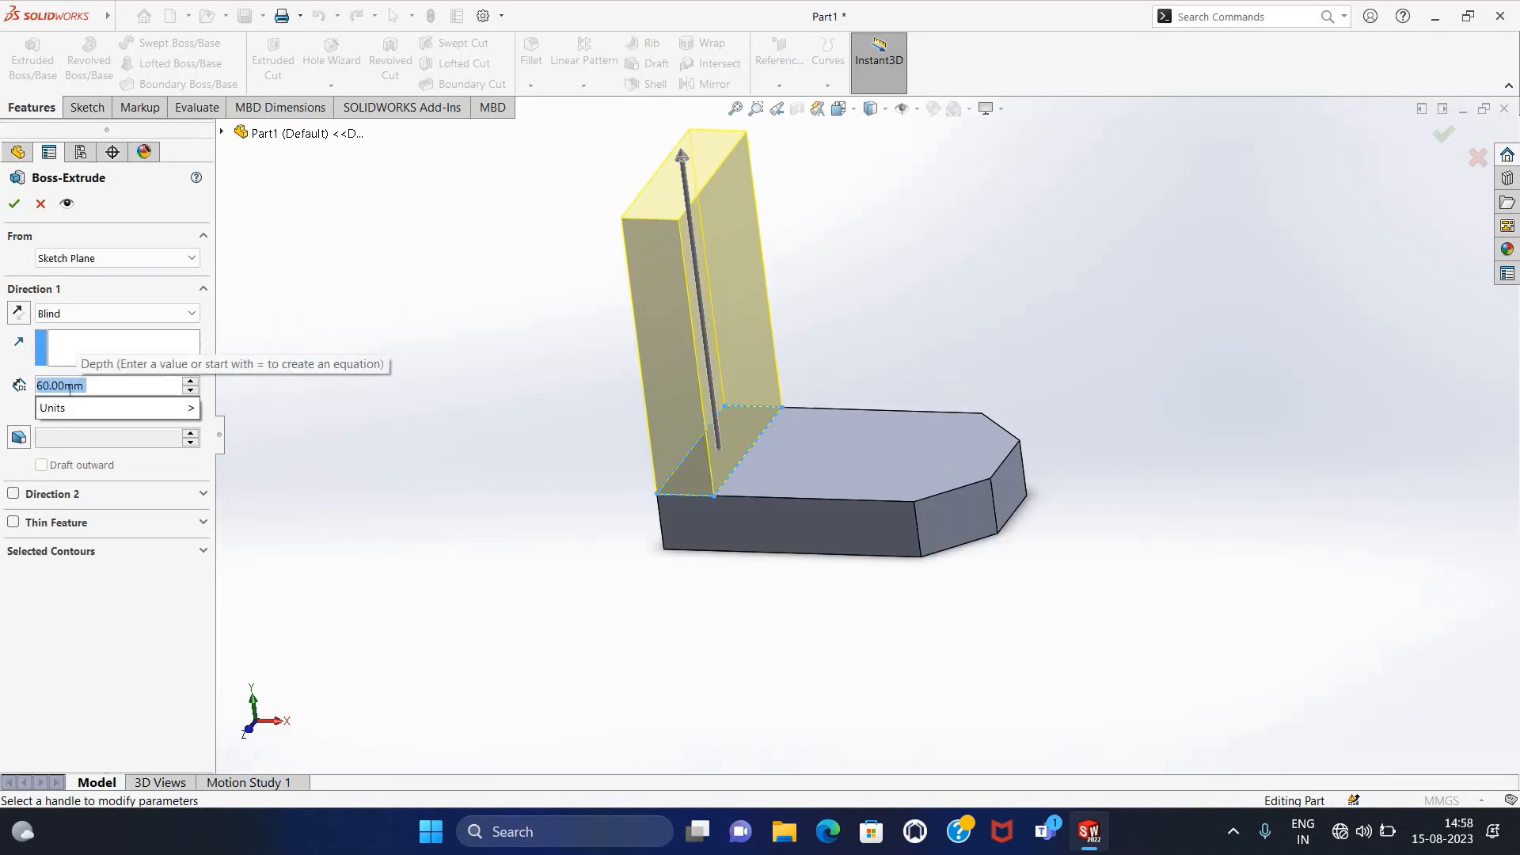
text(48)
key(Return)
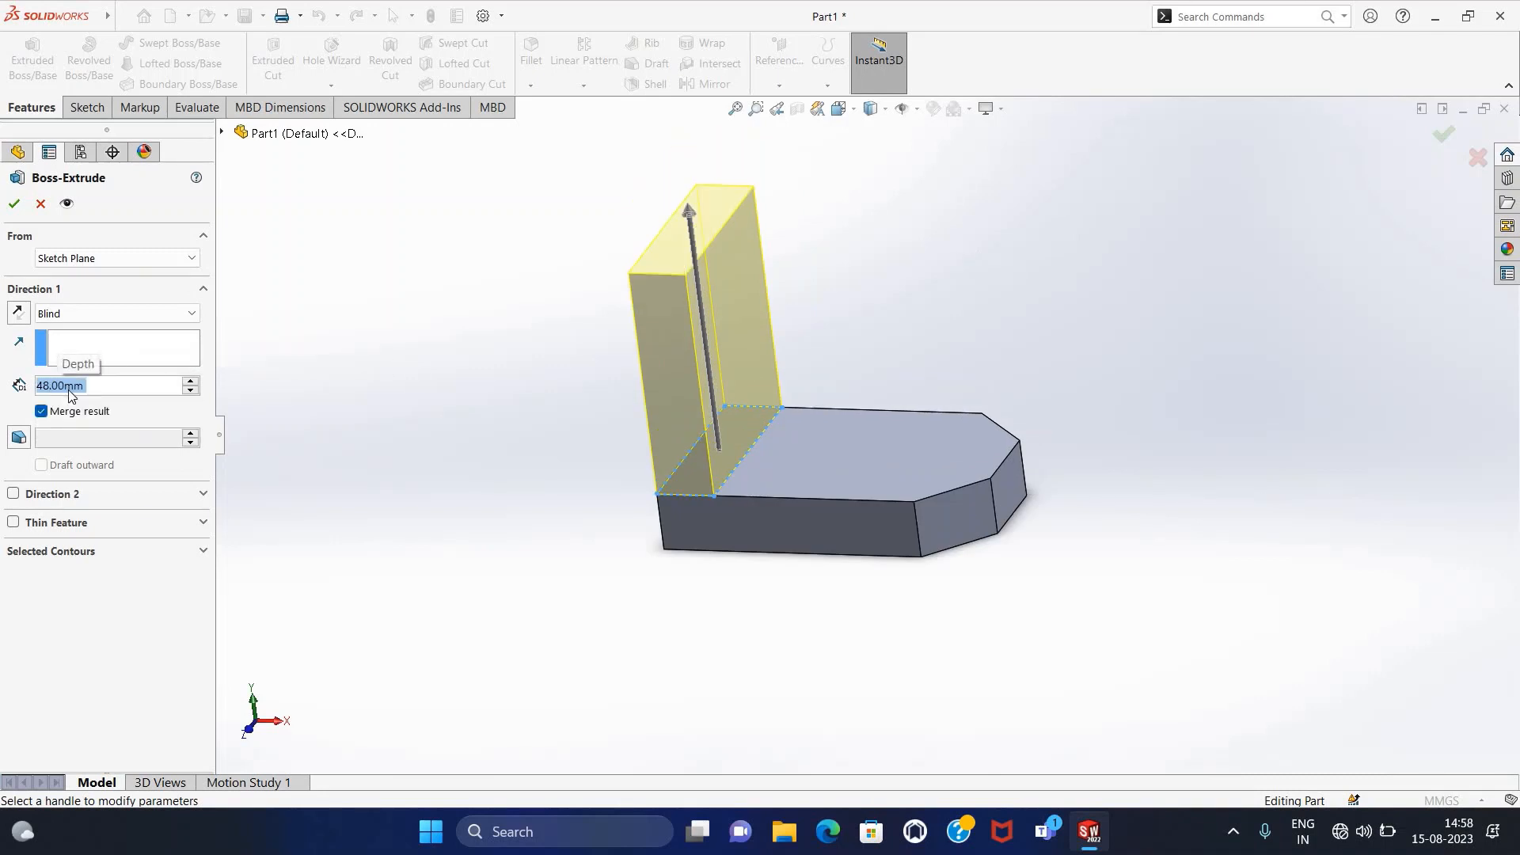
click(14, 205)
Step: Fillet the two short top edges of the upright plate with Multi Radius Fillet enabled, entering a 21 mm radius
middle_drag(705, 617, 674, 625)
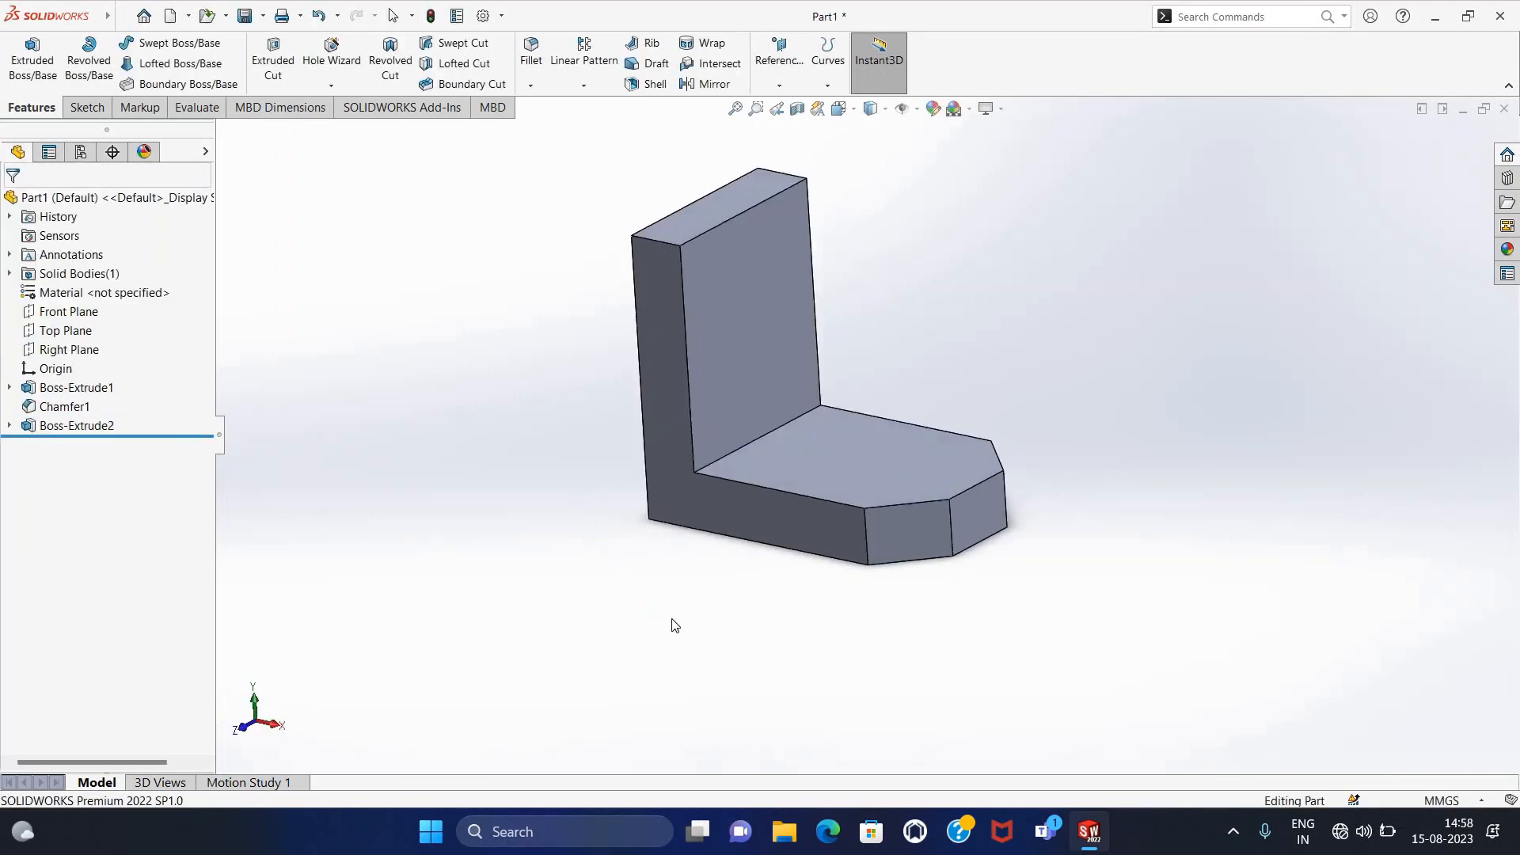
click(531, 49)
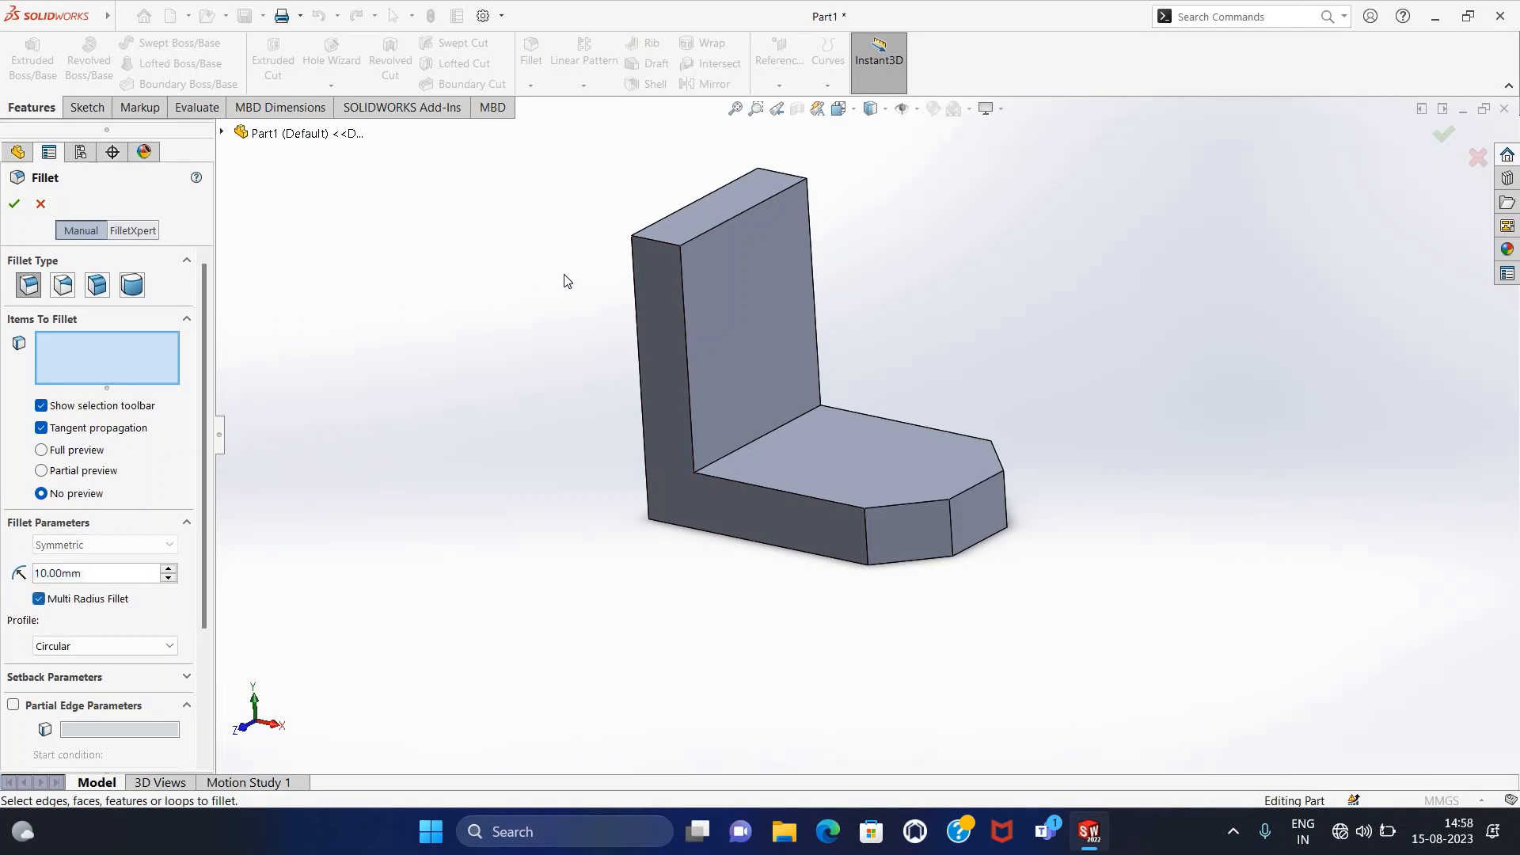
click(655, 246)
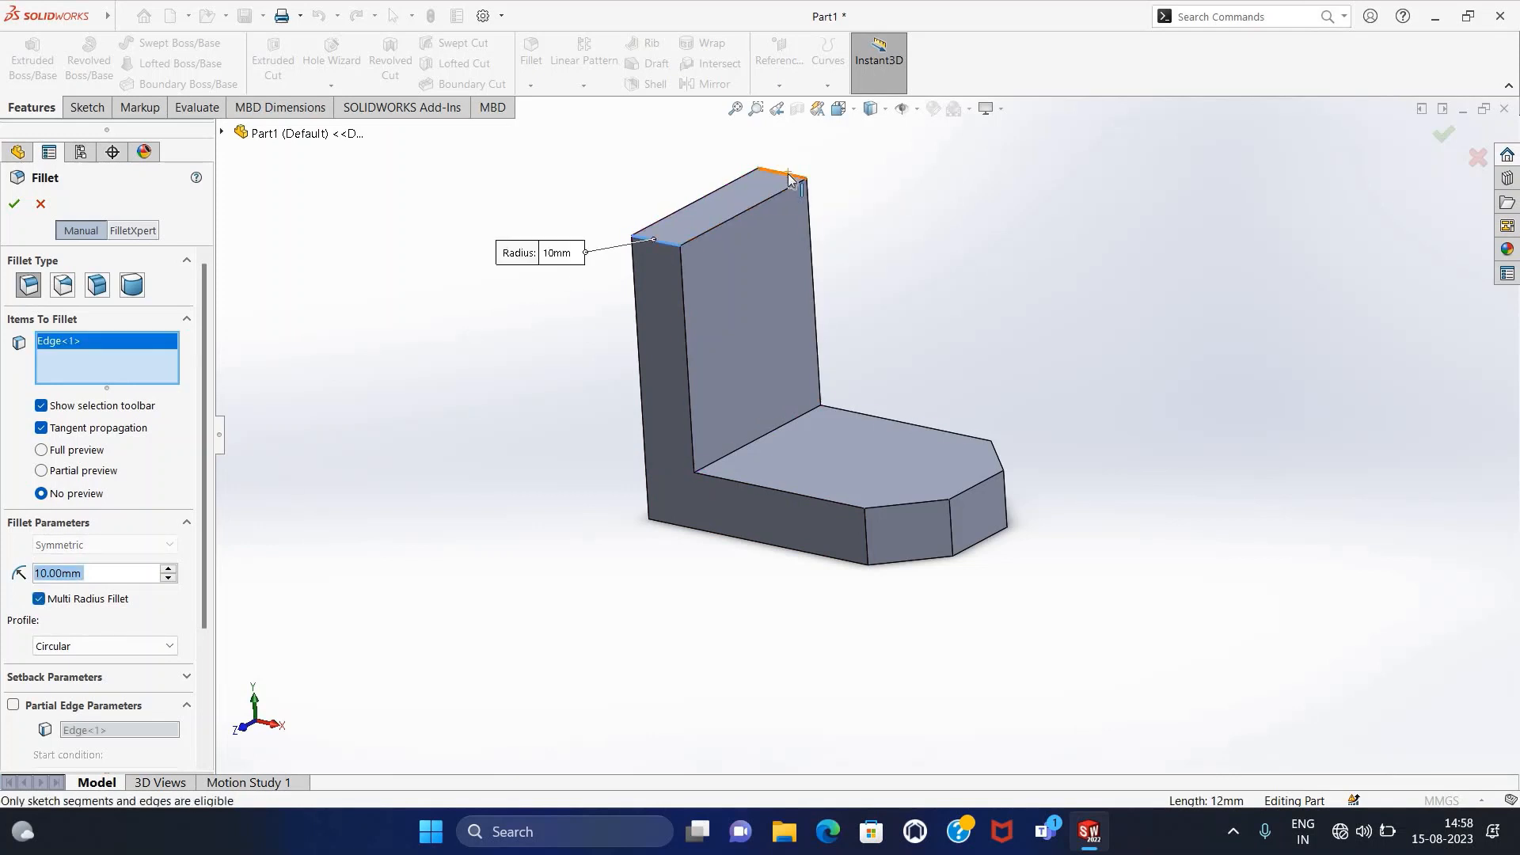
click(775, 180)
click(106, 574)
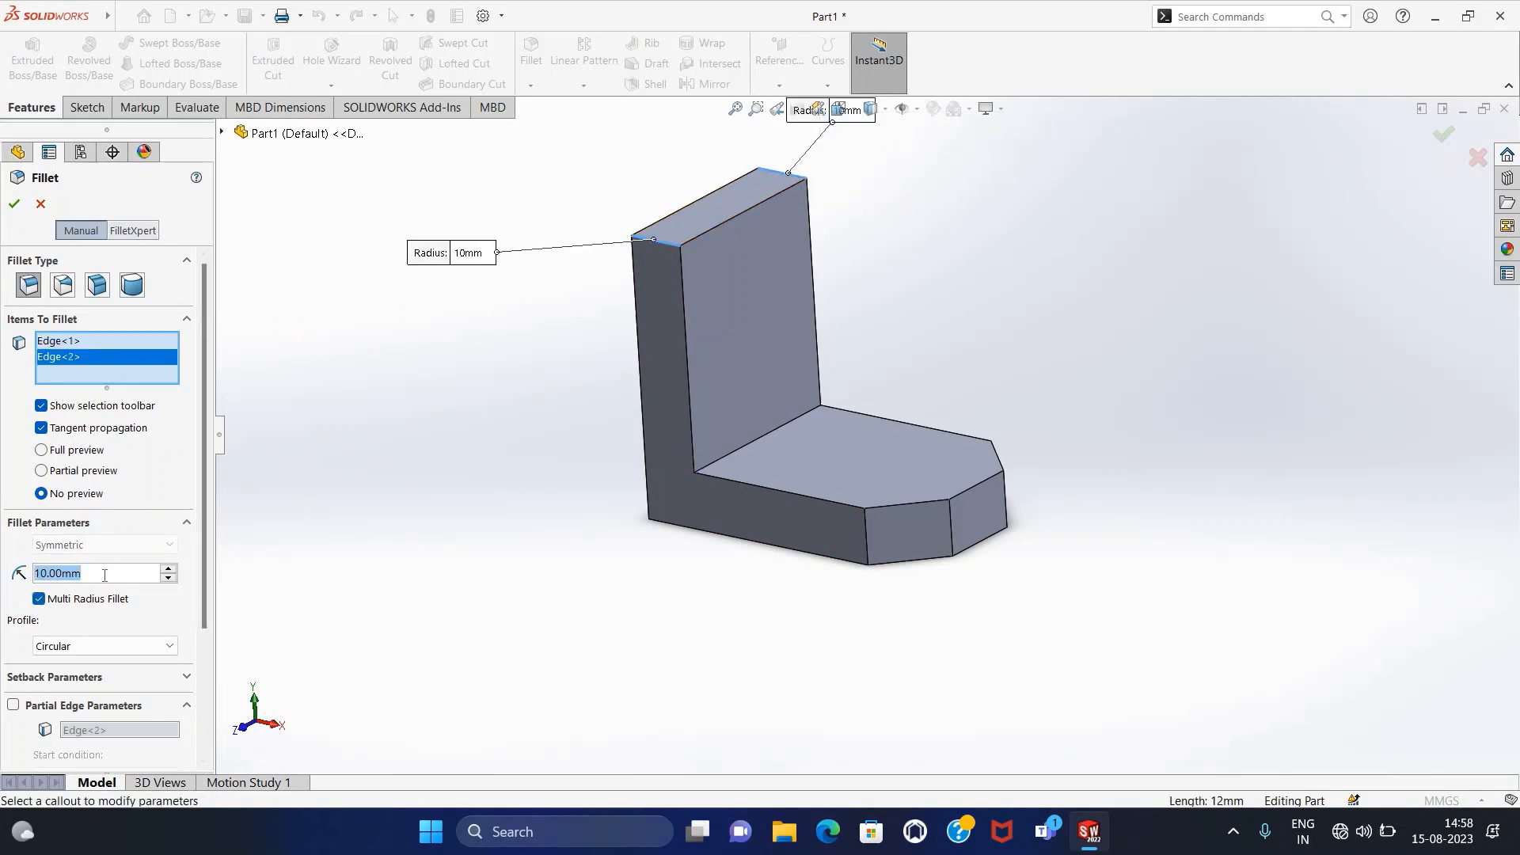
text(21)
key(Return)
click(15, 205)
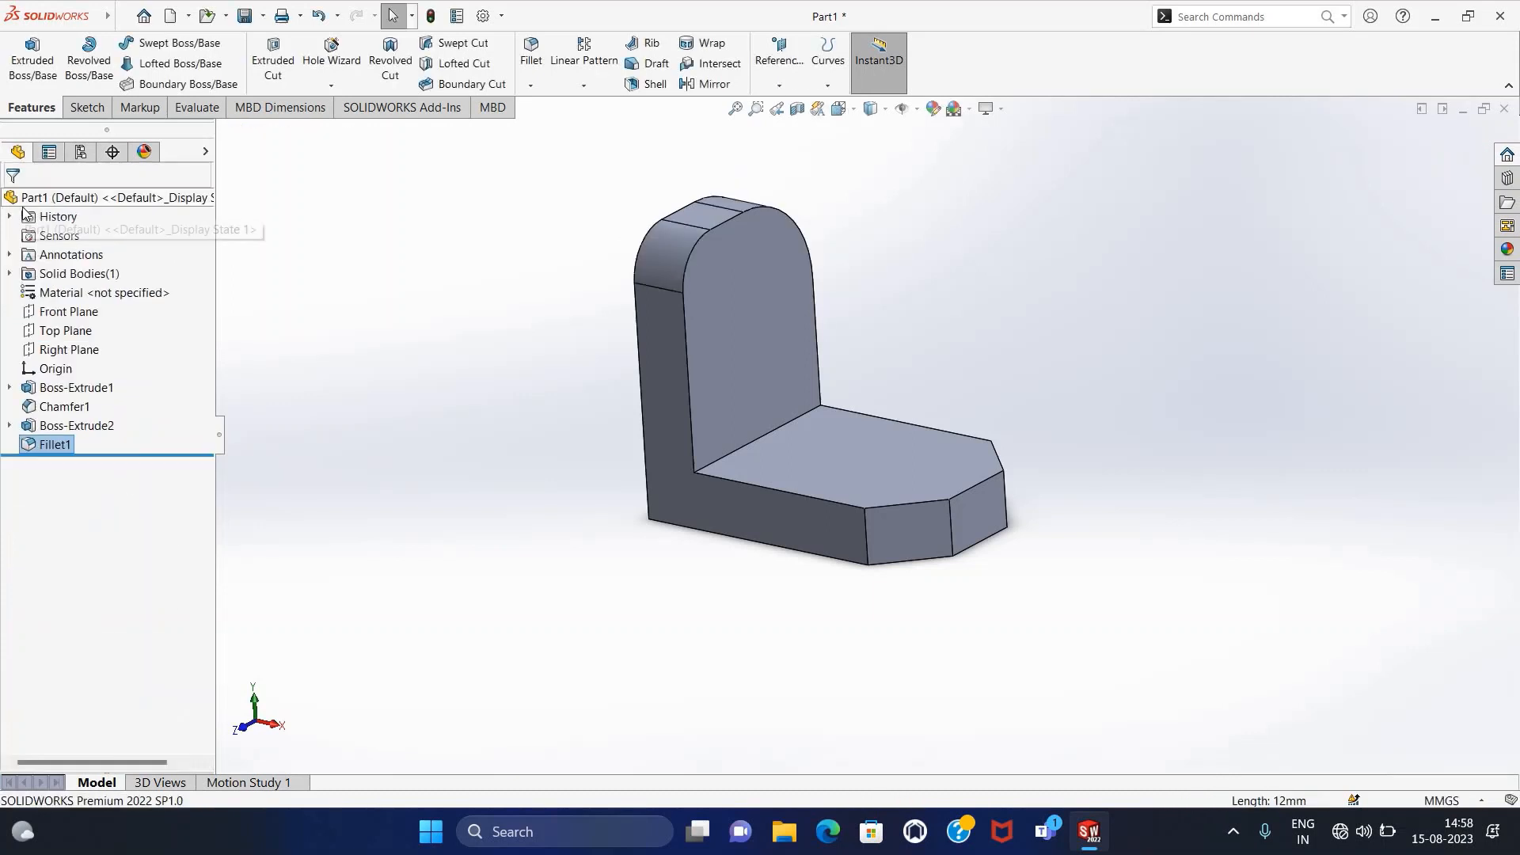
Step: Edit the upright's fillet to disable Multi Radius Fillet and set a 21 mm radius for both edges
right_click(44, 445)
click(79, 399)
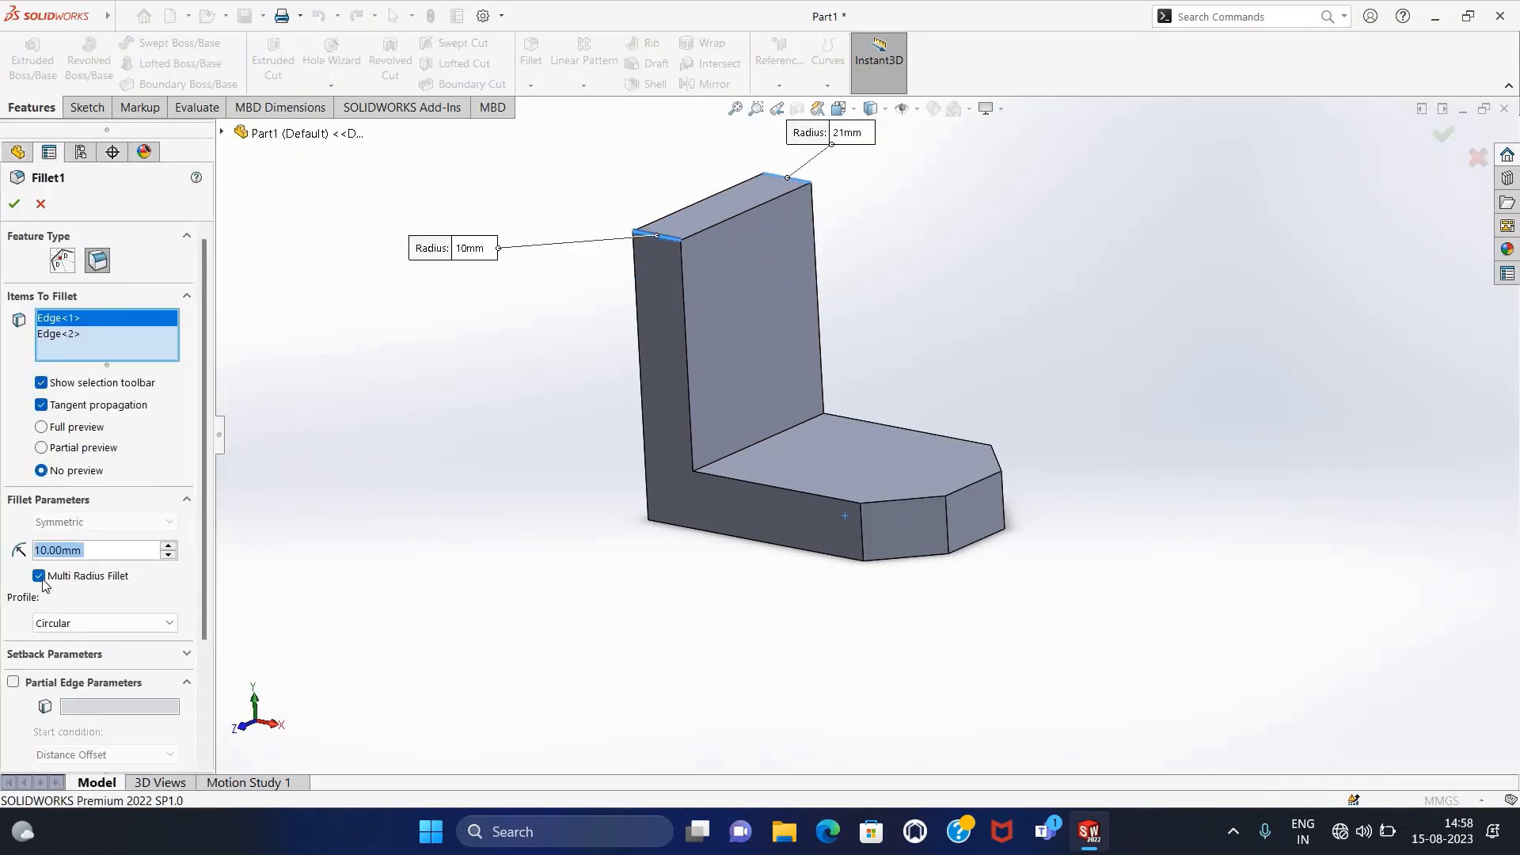
click(39, 576)
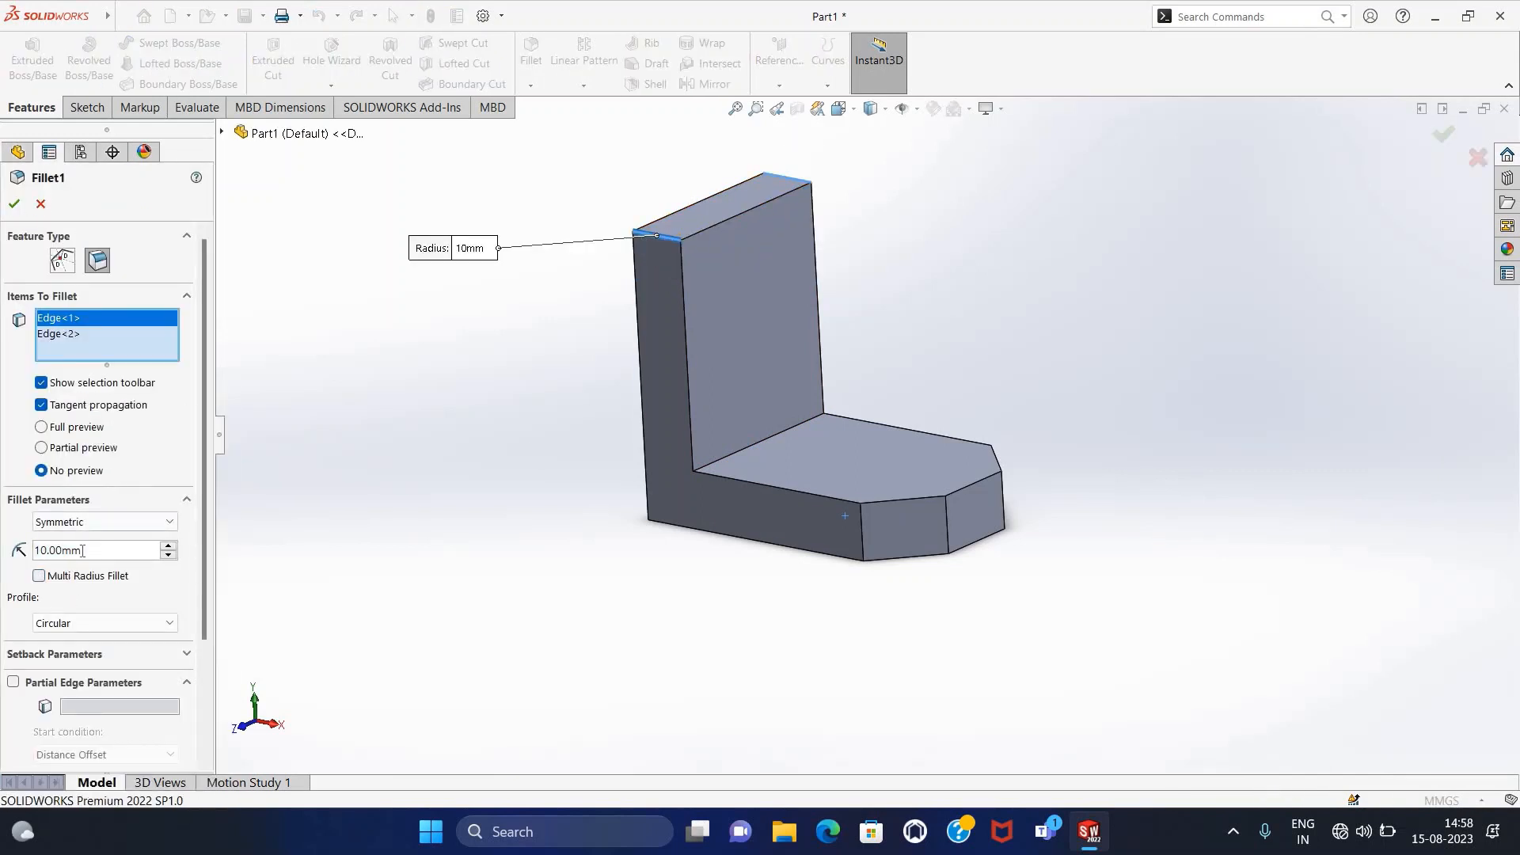
text(21)
key(Return)
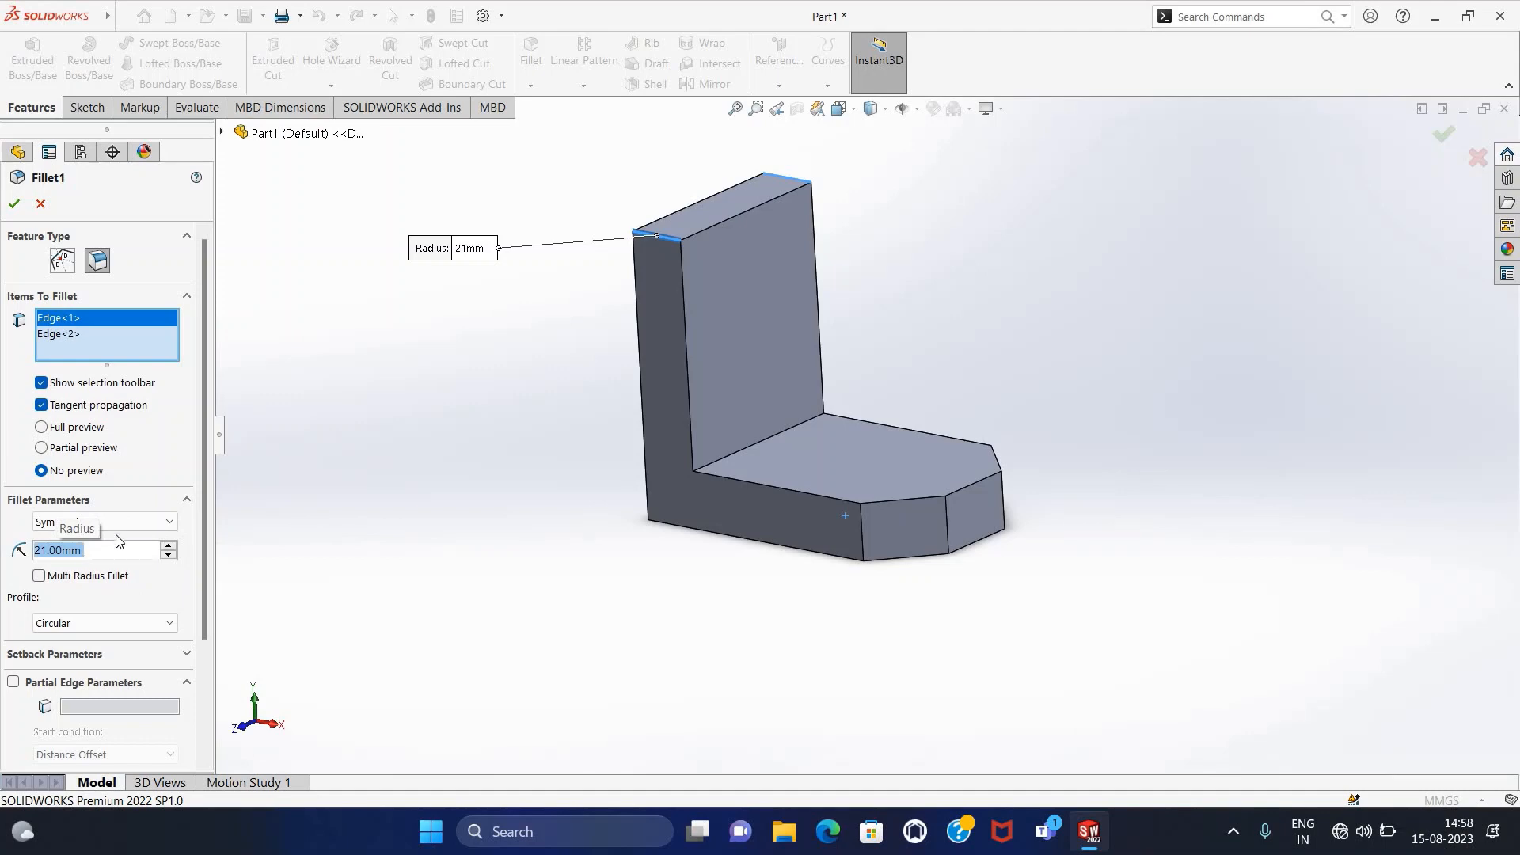
click(14, 204)
Step: Turn on the display of the Front, Top and Right reference planes in the graphics area
middle_drag(507, 453, 522, 491)
click(916, 111)
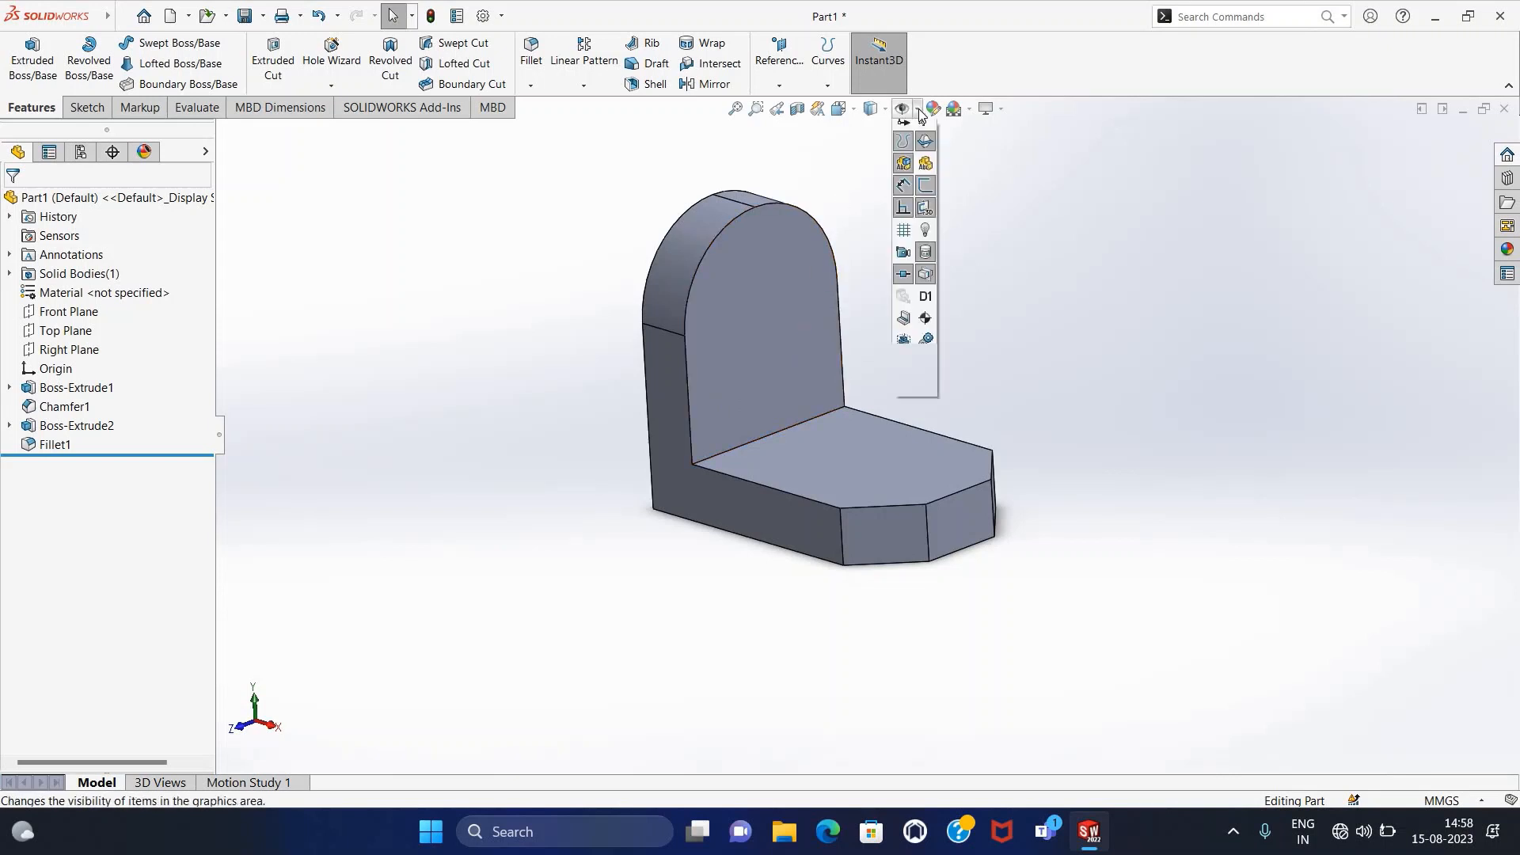
click(915, 110)
click(917, 110)
click(921, 141)
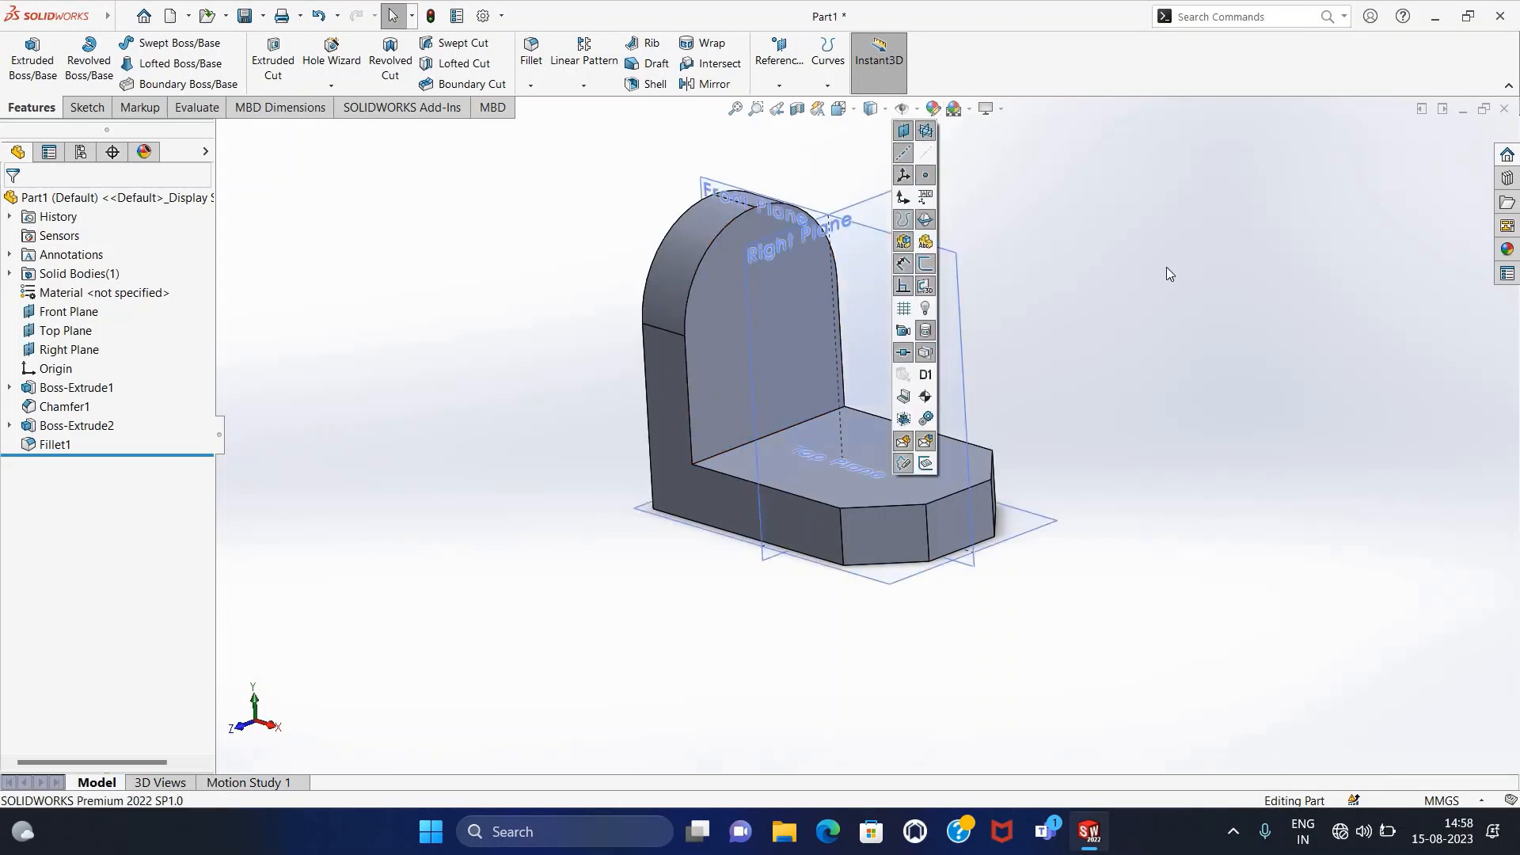
Step: Sketch a closed right triangle on the Front Plane, about 36 mm up the upright's inner face and along the base top to its far end
click(87, 107)
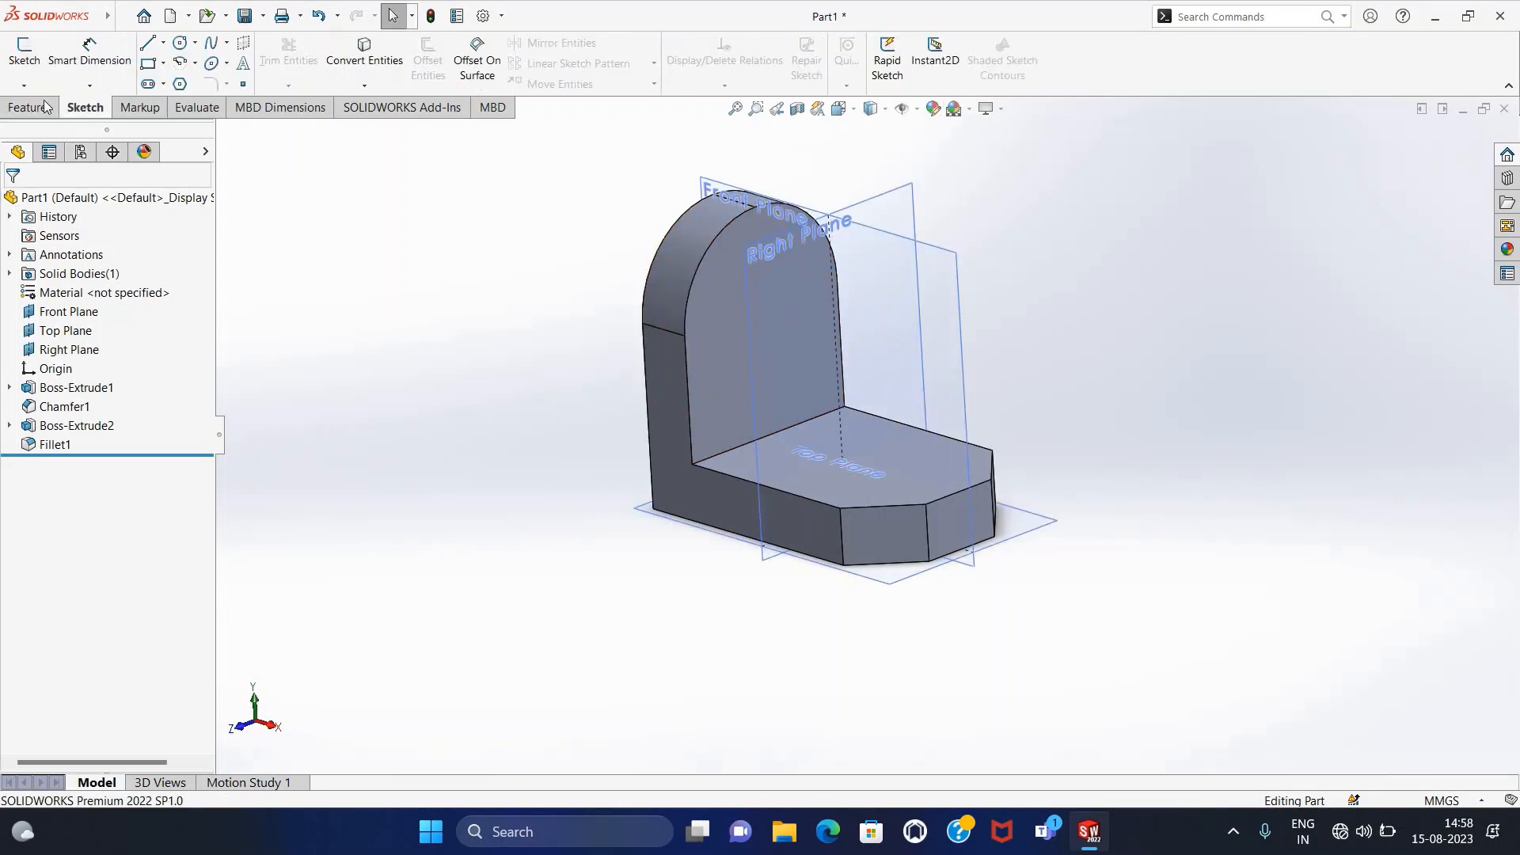
click(23, 56)
click(956, 274)
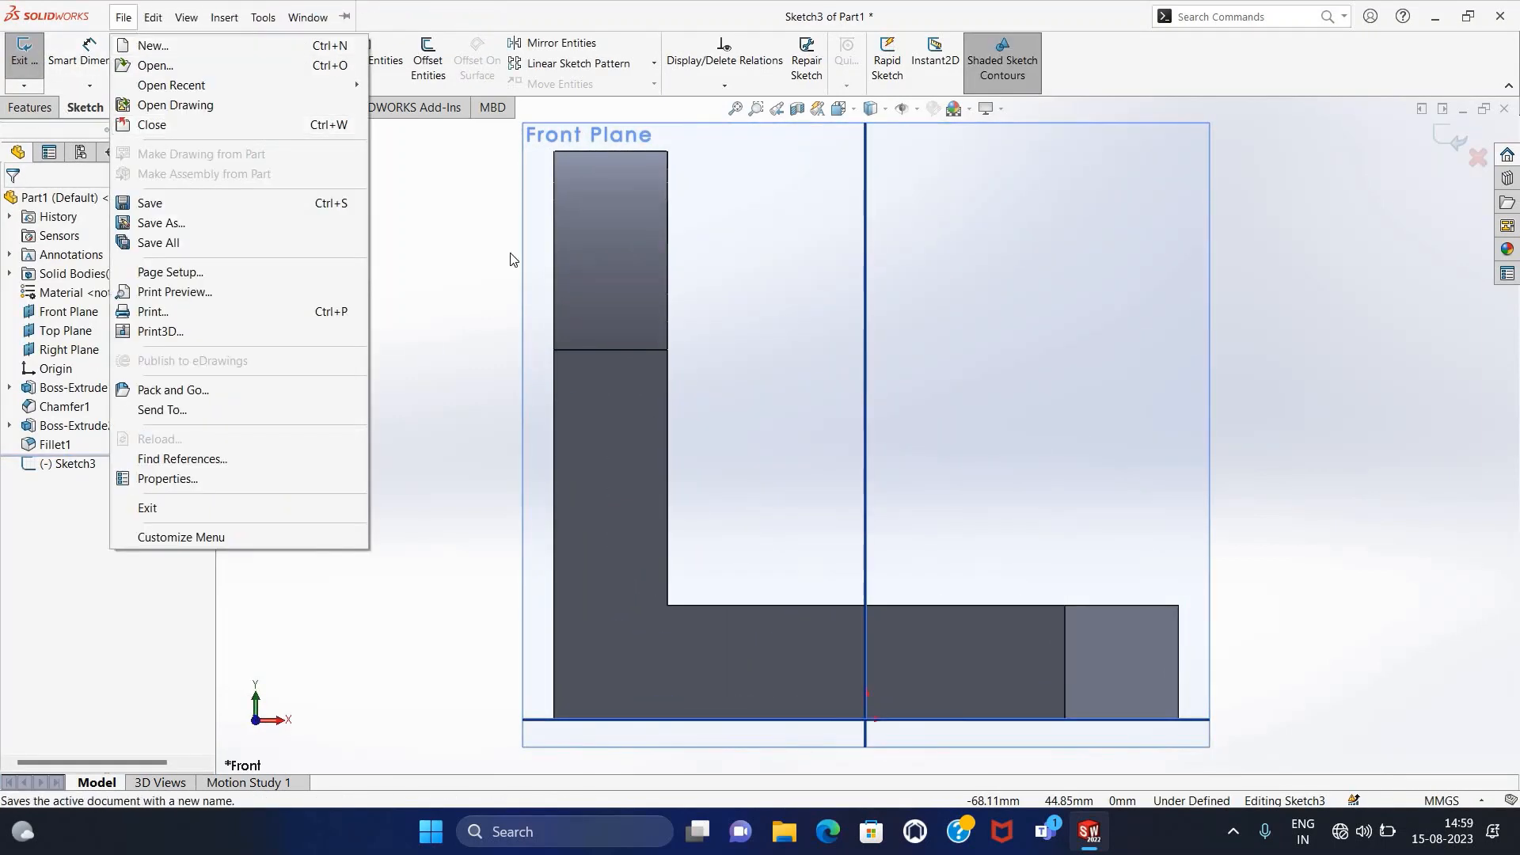
click(147, 44)
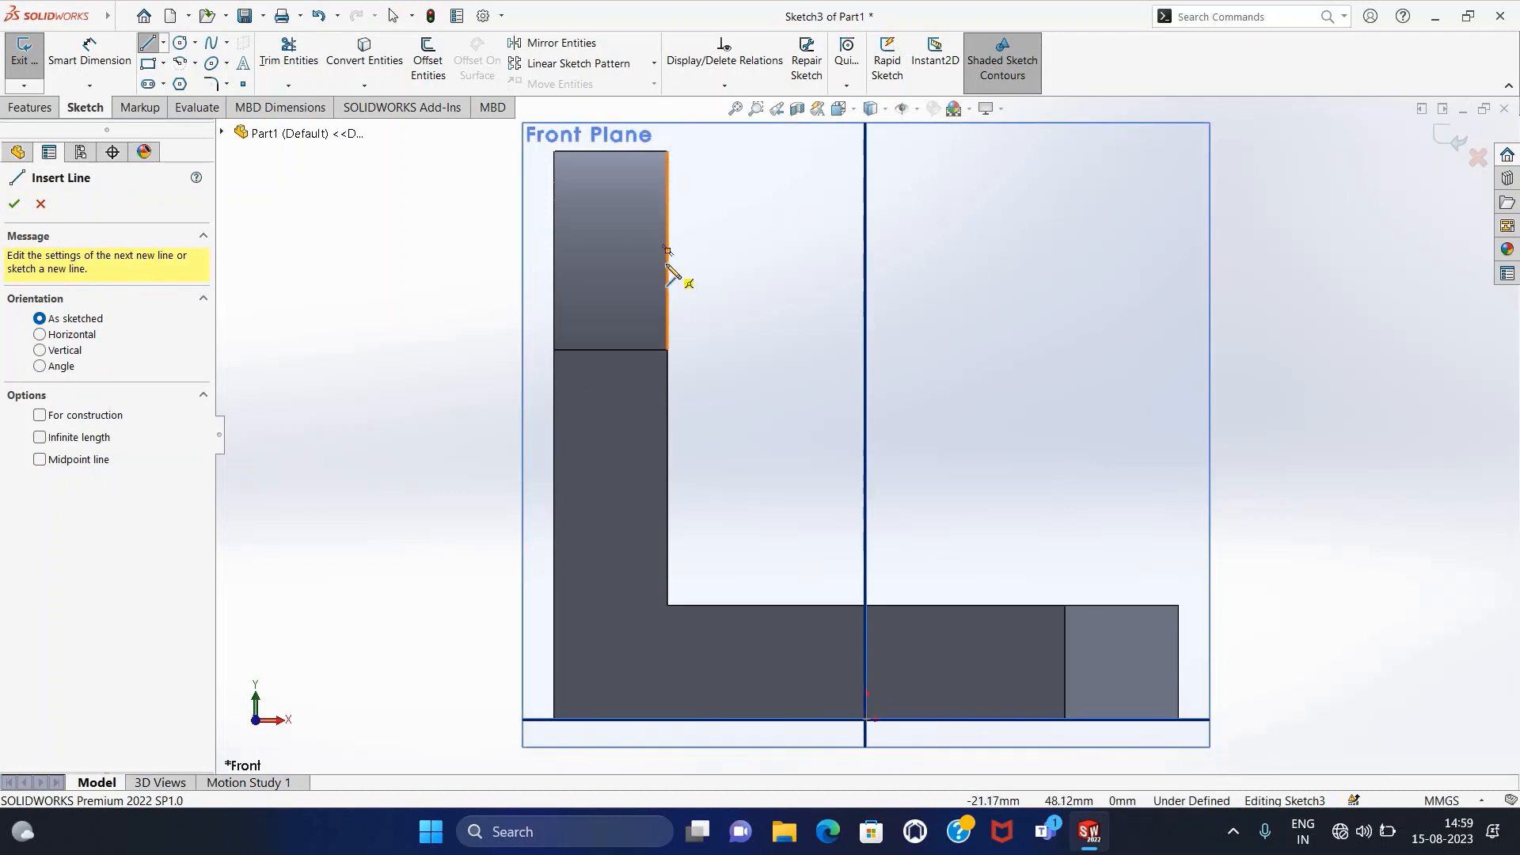
click(667, 262)
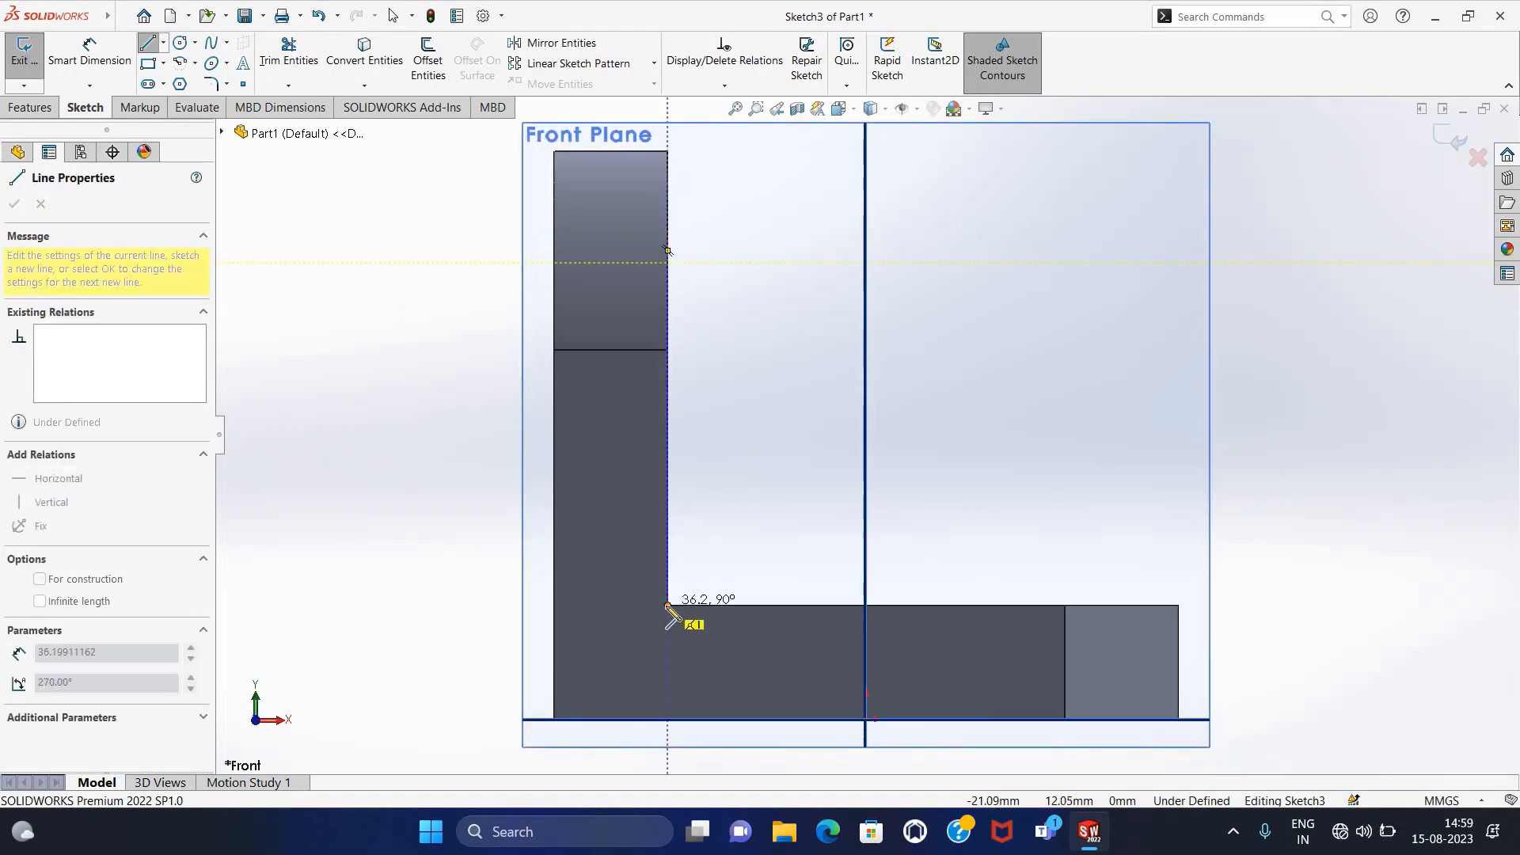
click(668, 605)
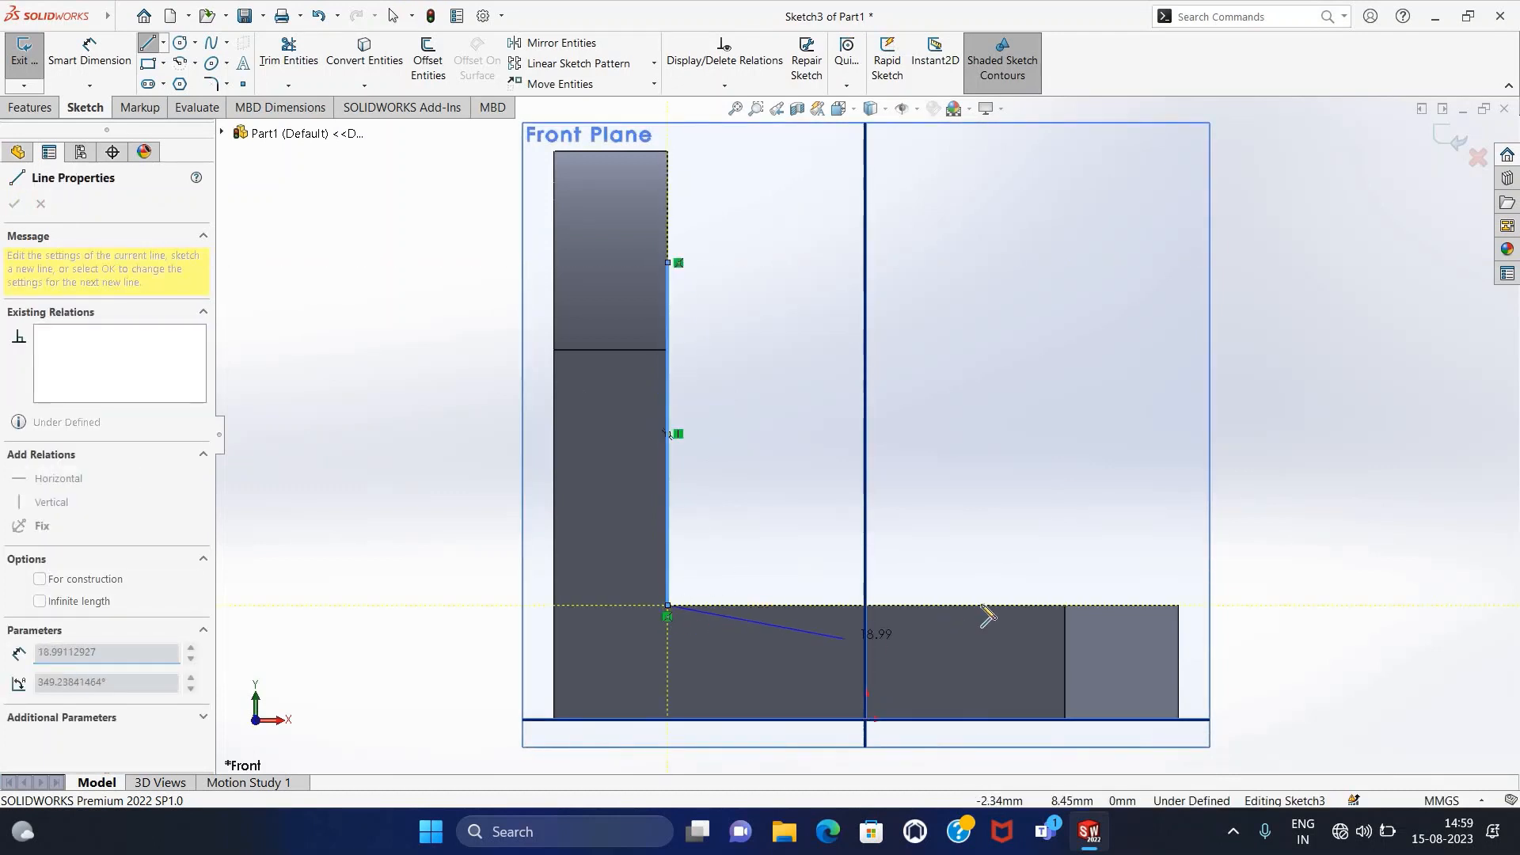
click(1178, 605)
click(668, 262)
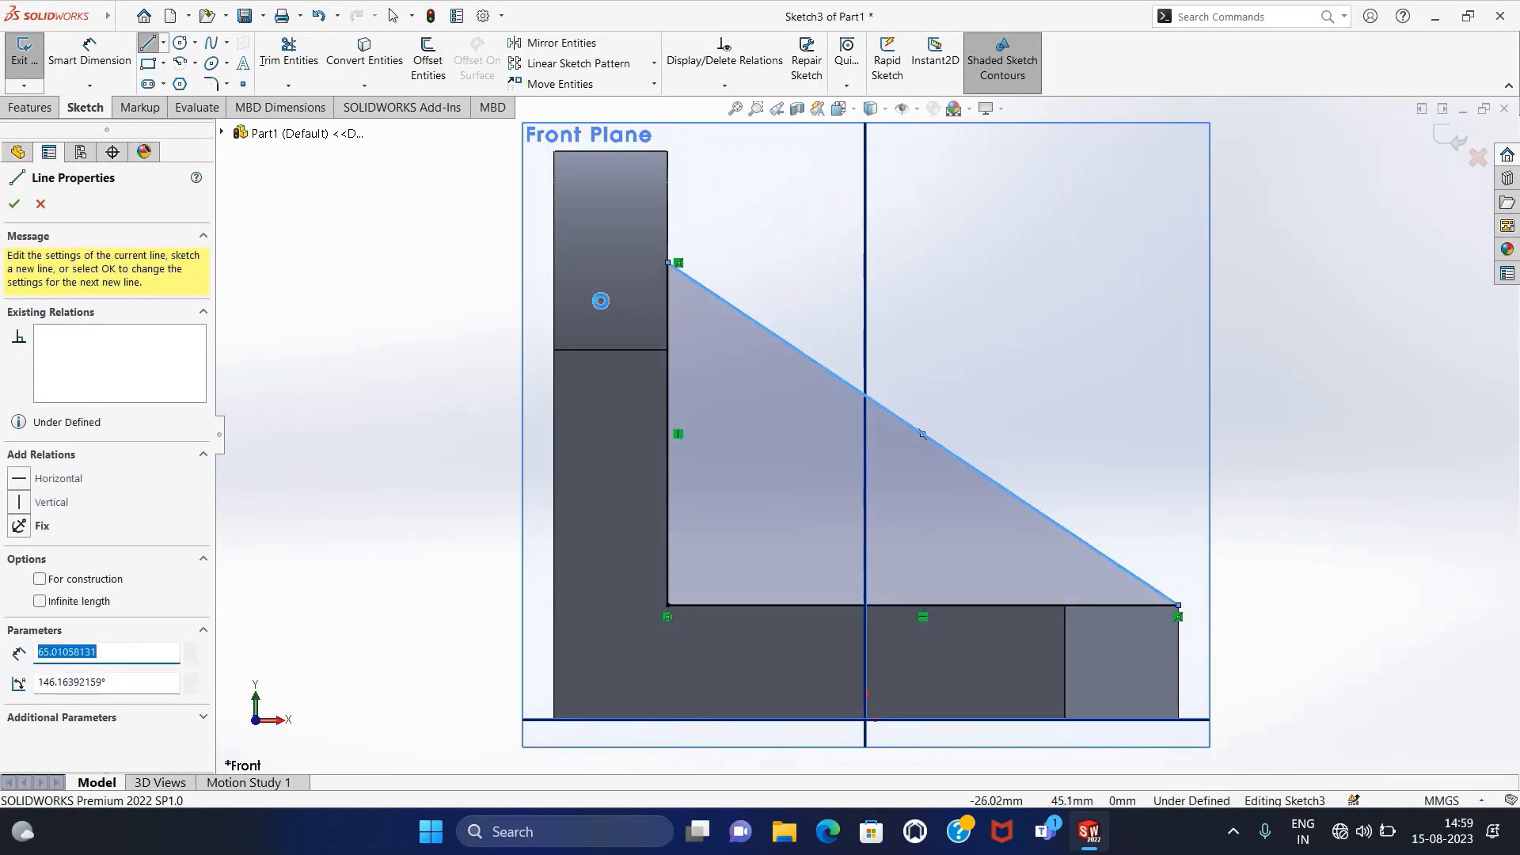
key(Escape)
Step: Dimension the triangle's vertical leg at 42 mm and close the sketch
click(89, 52)
click(667, 397)
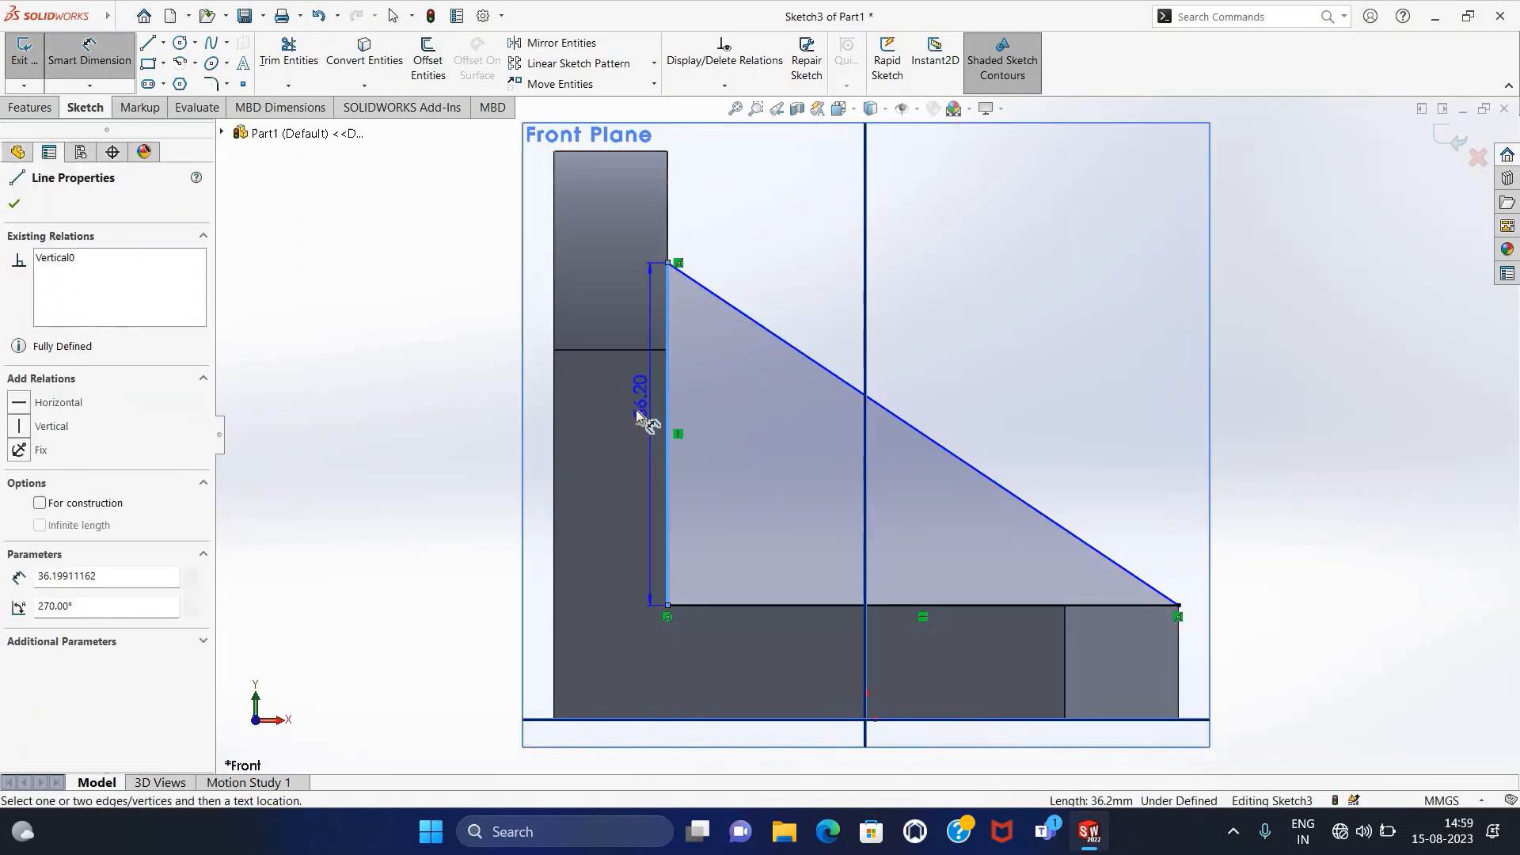
click(640, 417)
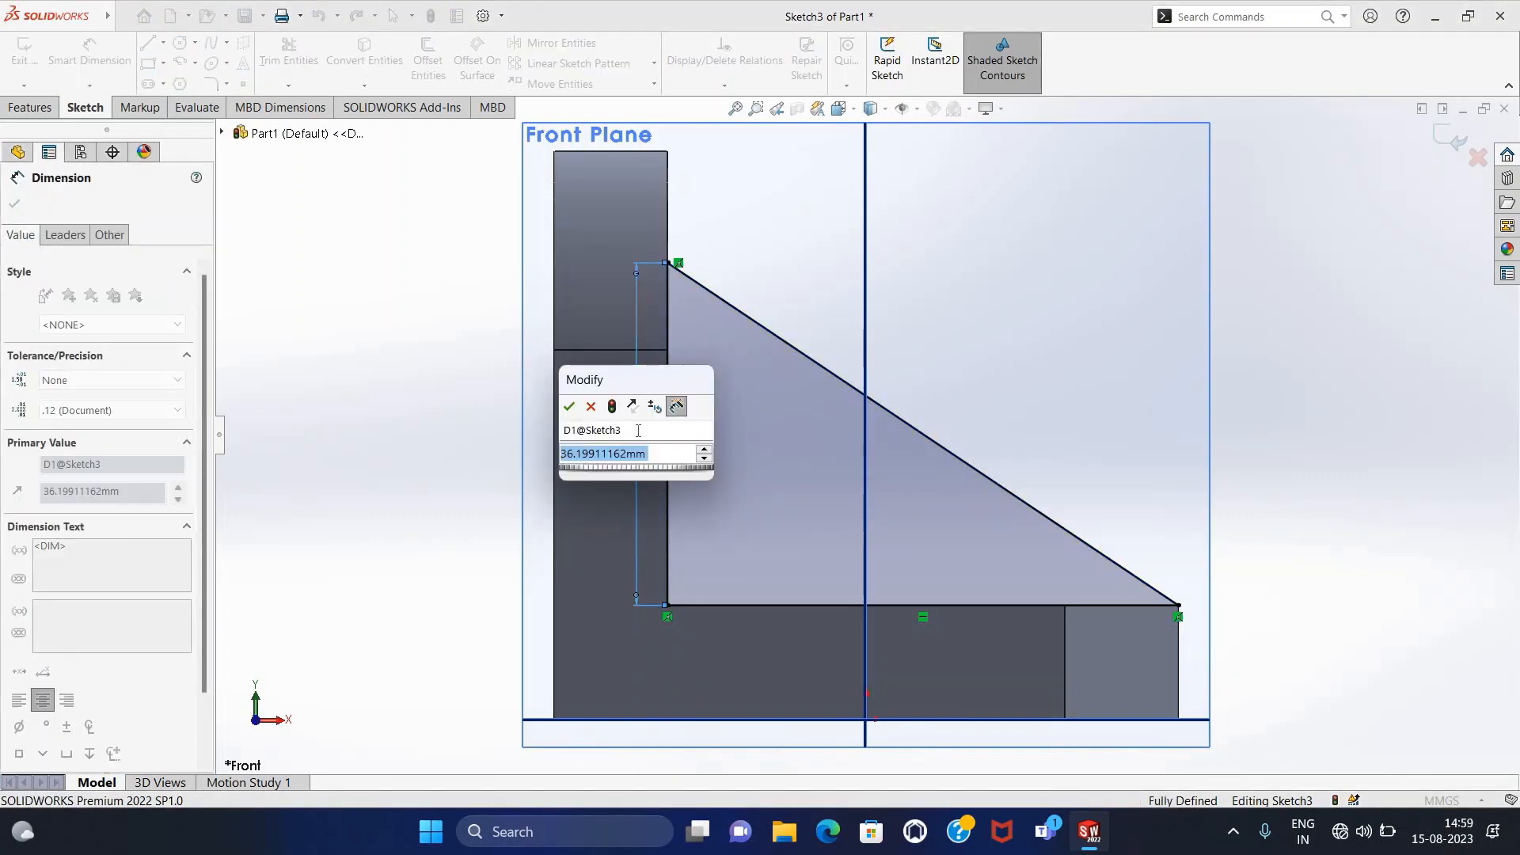
text(42)
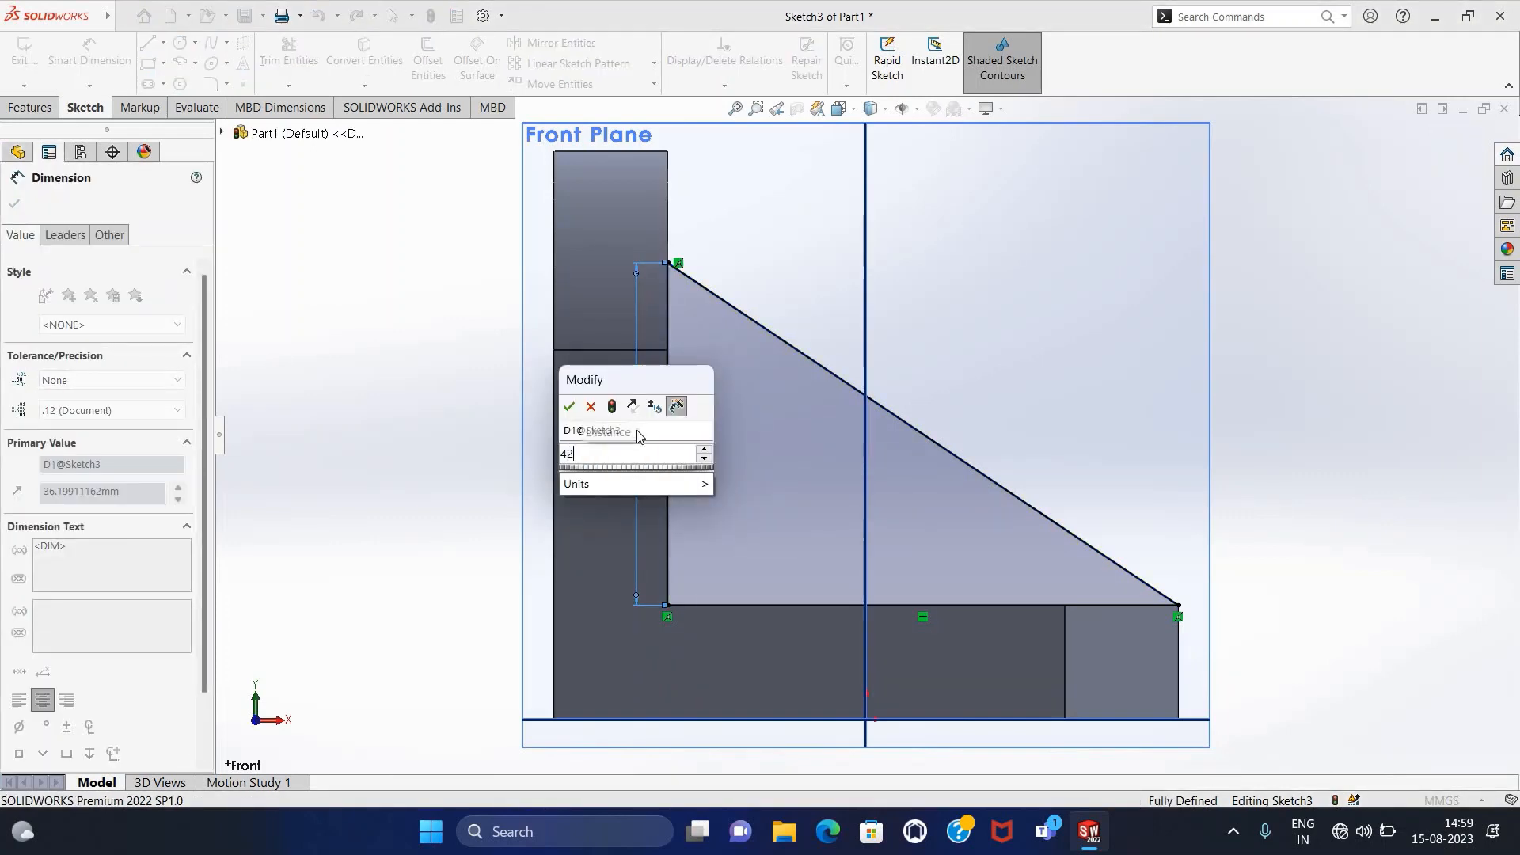
key(Return)
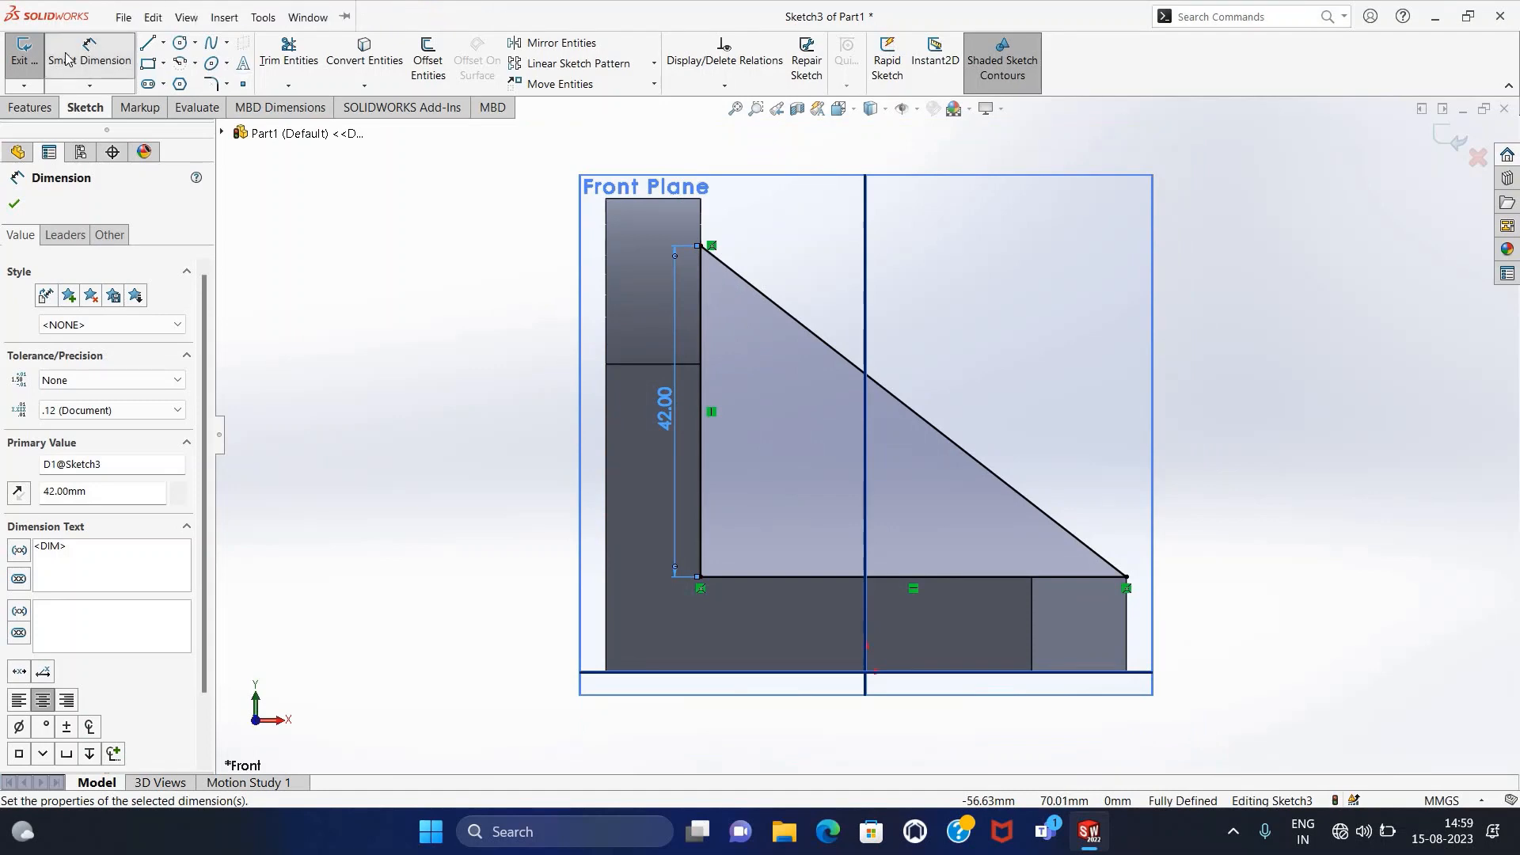
key(Escape)
click(24, 49)
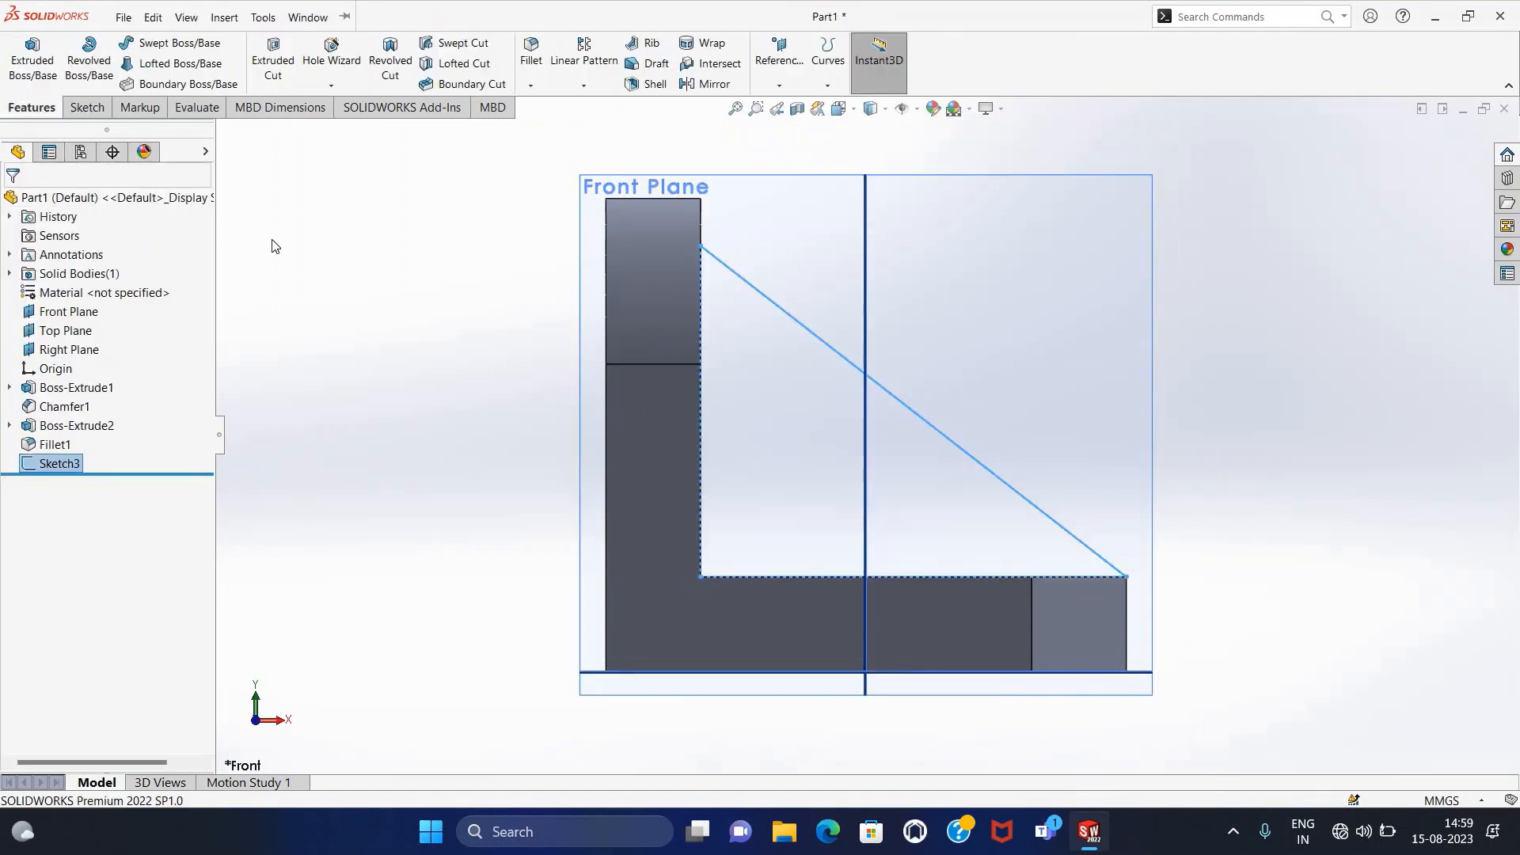
Step: Begin a blind Boss-Extrude of the triangle sketch with a 12 mm depth and Merge result enabled
middle_drag(441, 372, 381, 420)
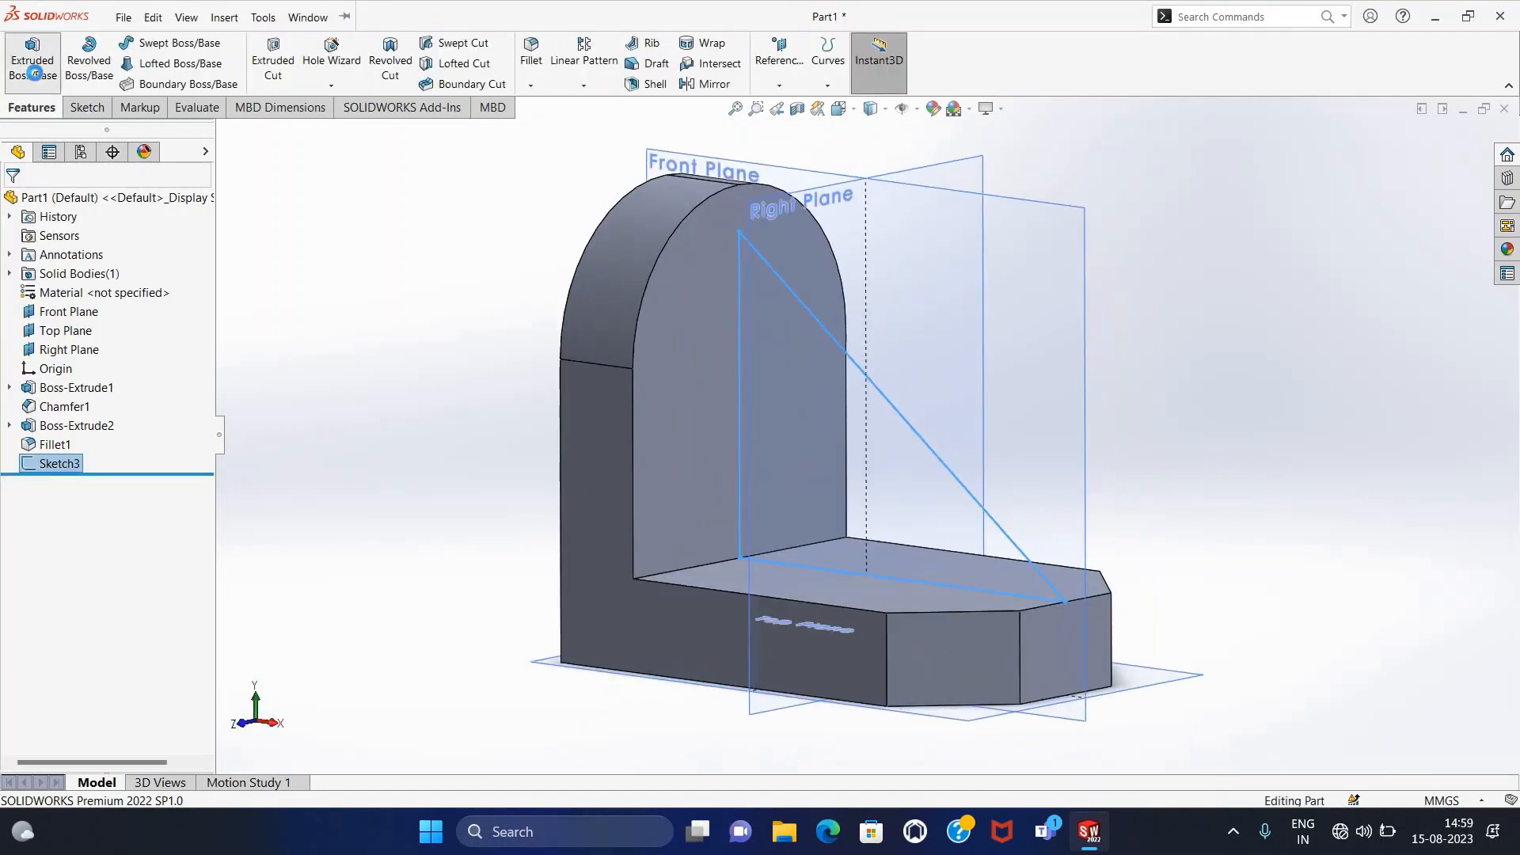
click(32, 59)
click(194, 314)
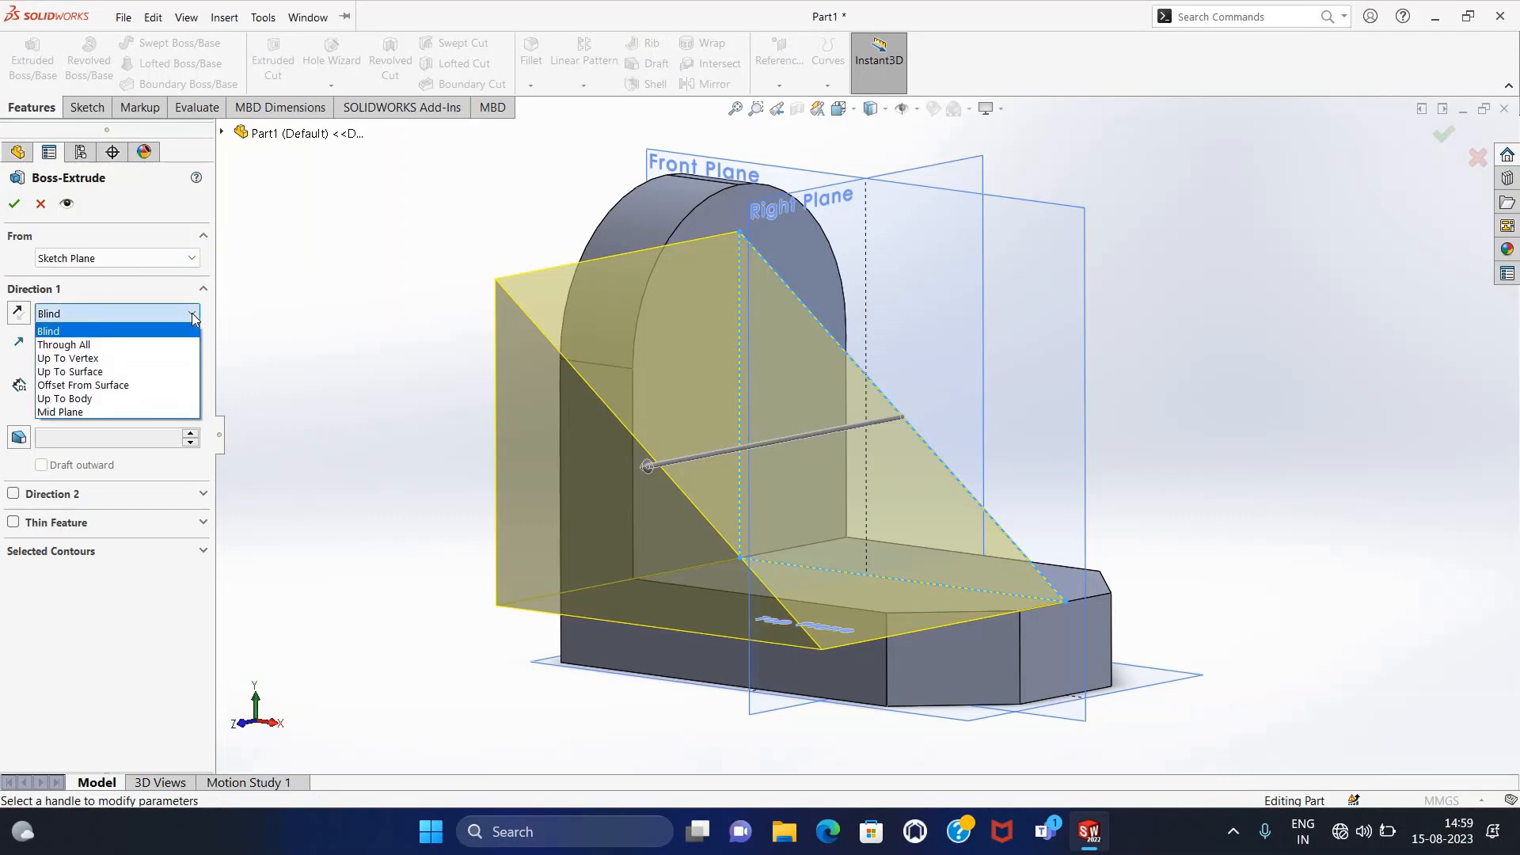
click(193, 314)
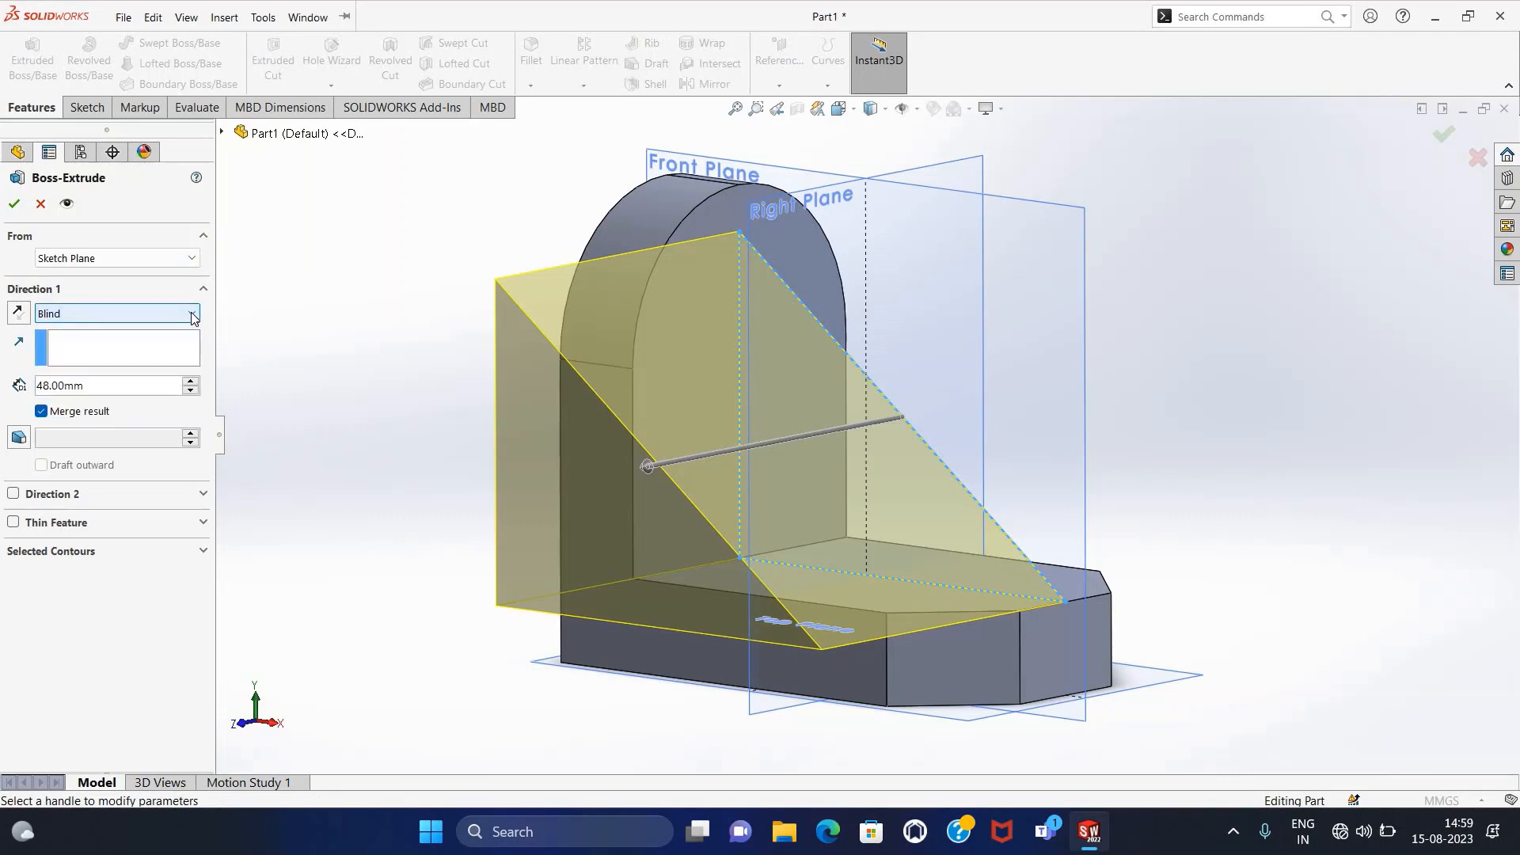
click(111, 386)
text(12)
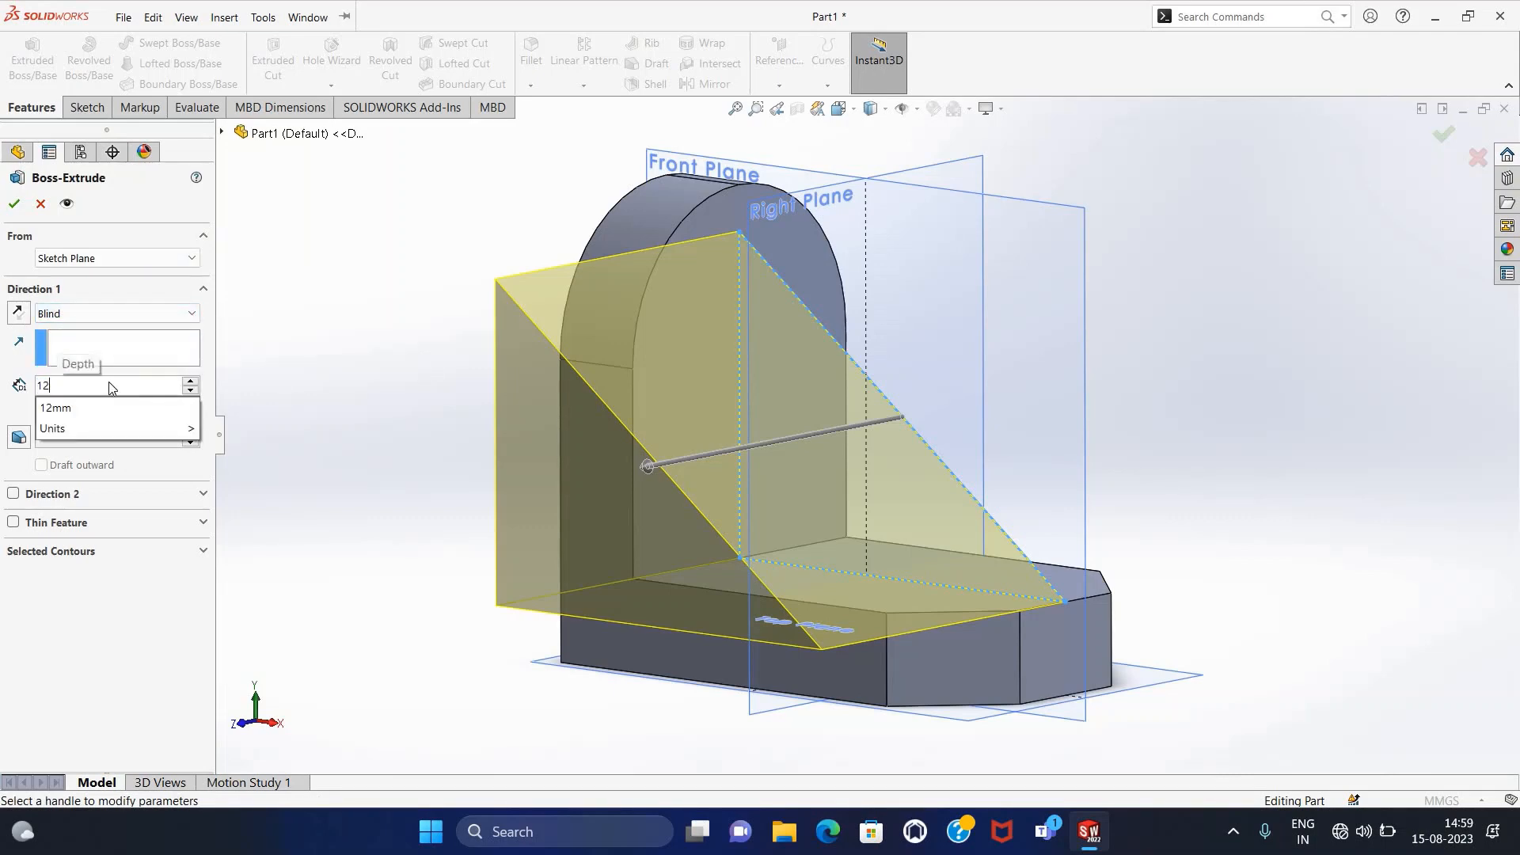
key(Return)
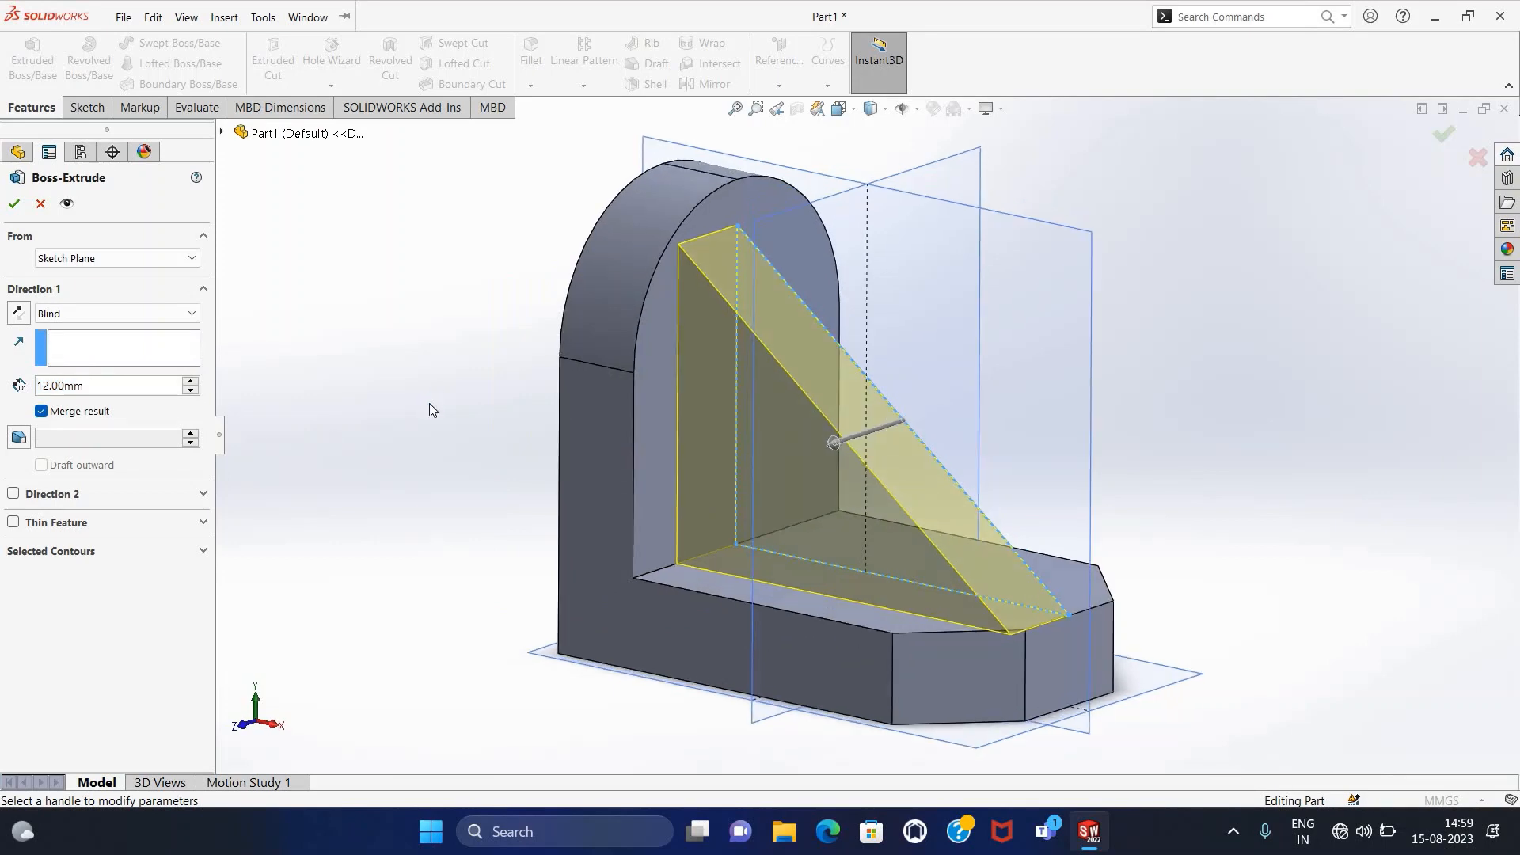
Step: Try a second extrusion direction, switch the end condition to Mid Plane instead, and complete the 12 mm rib
click(203, 497)
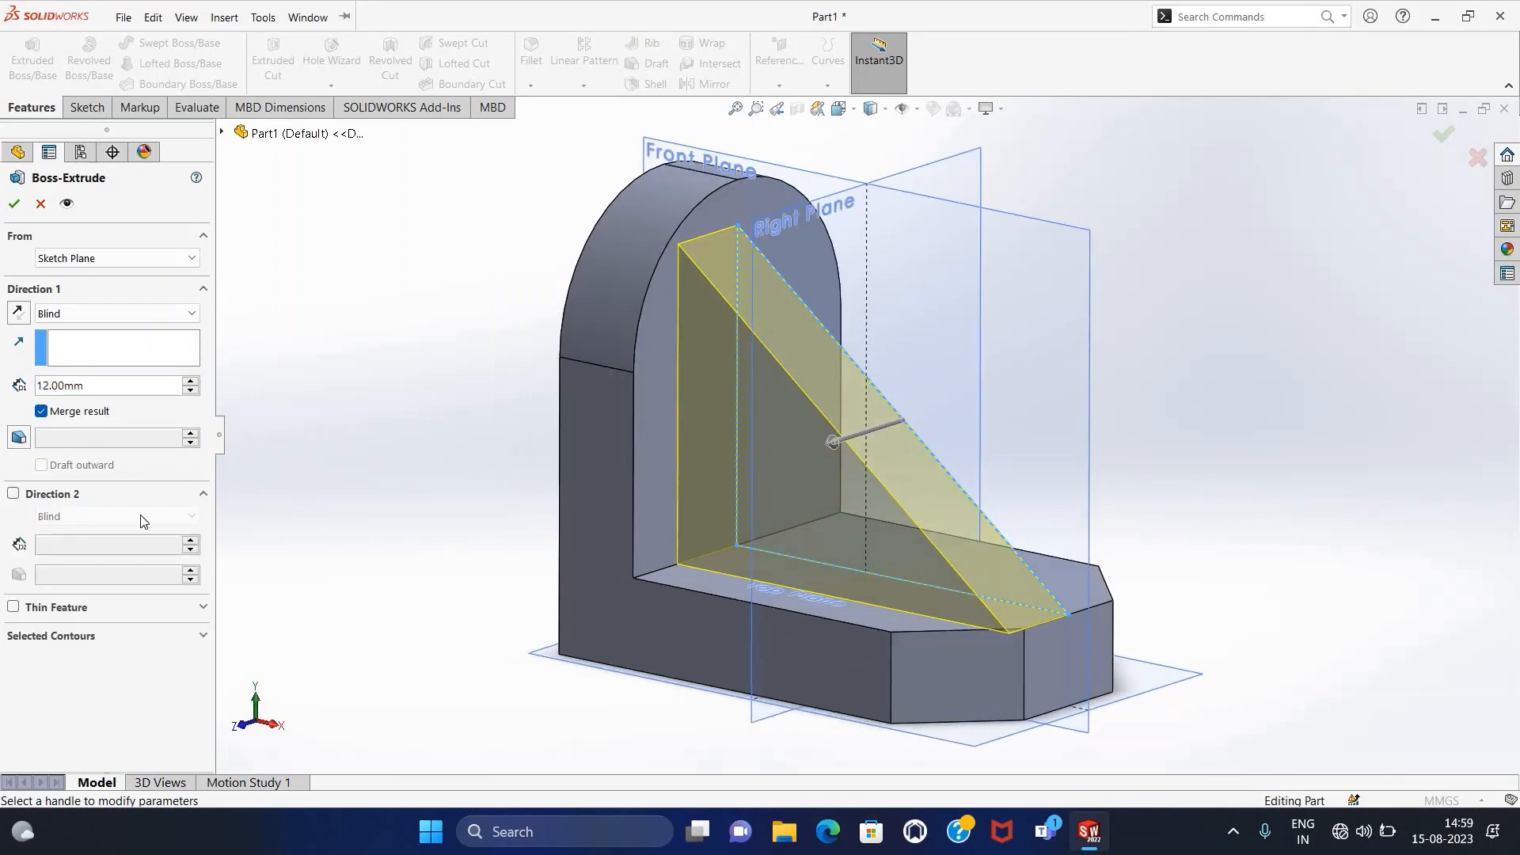
click(14, 493)
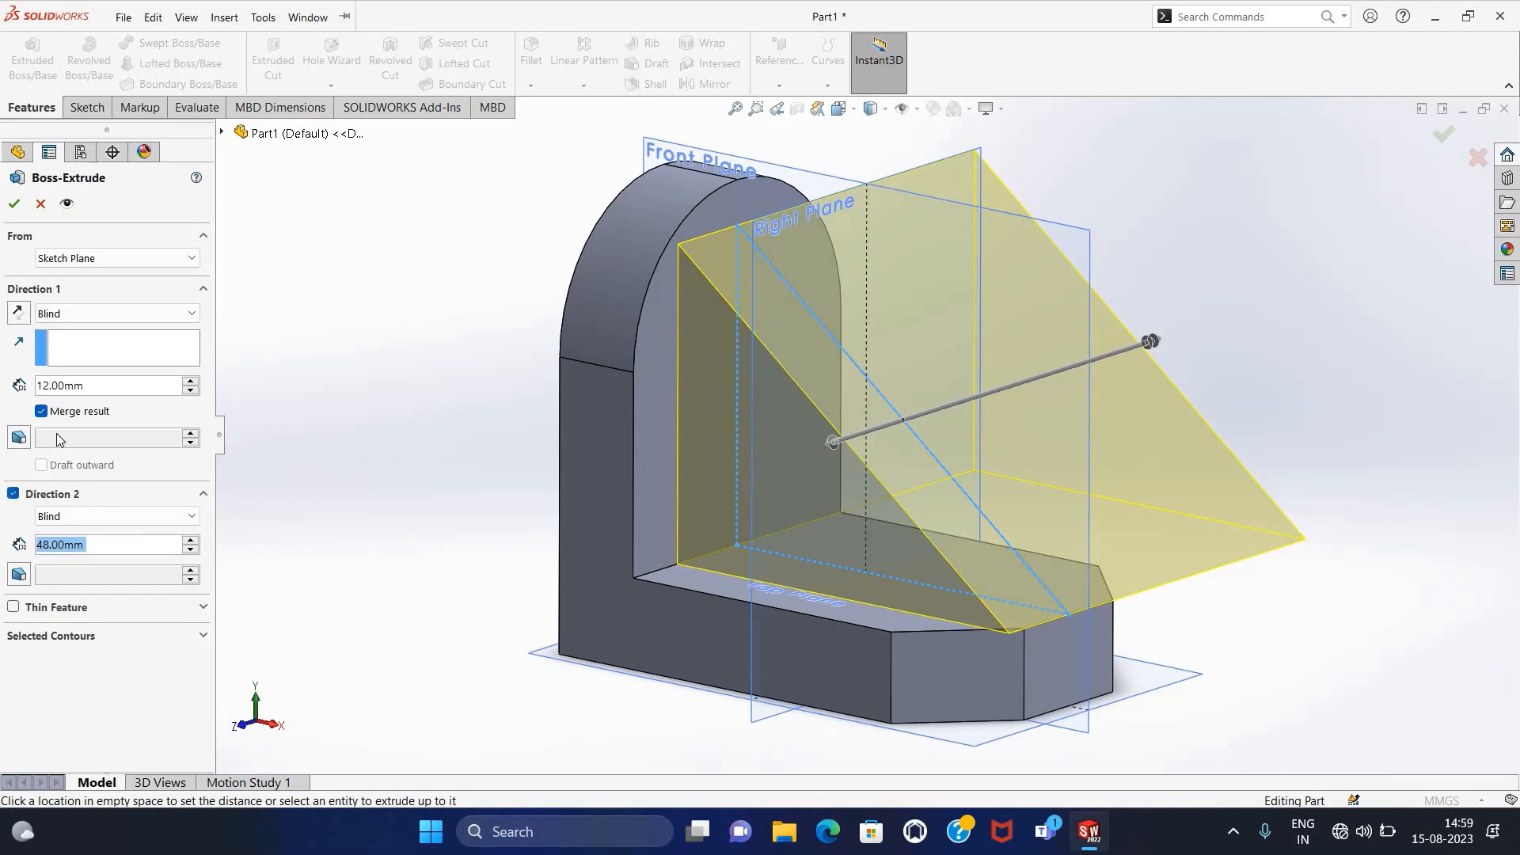
click(190, 315)
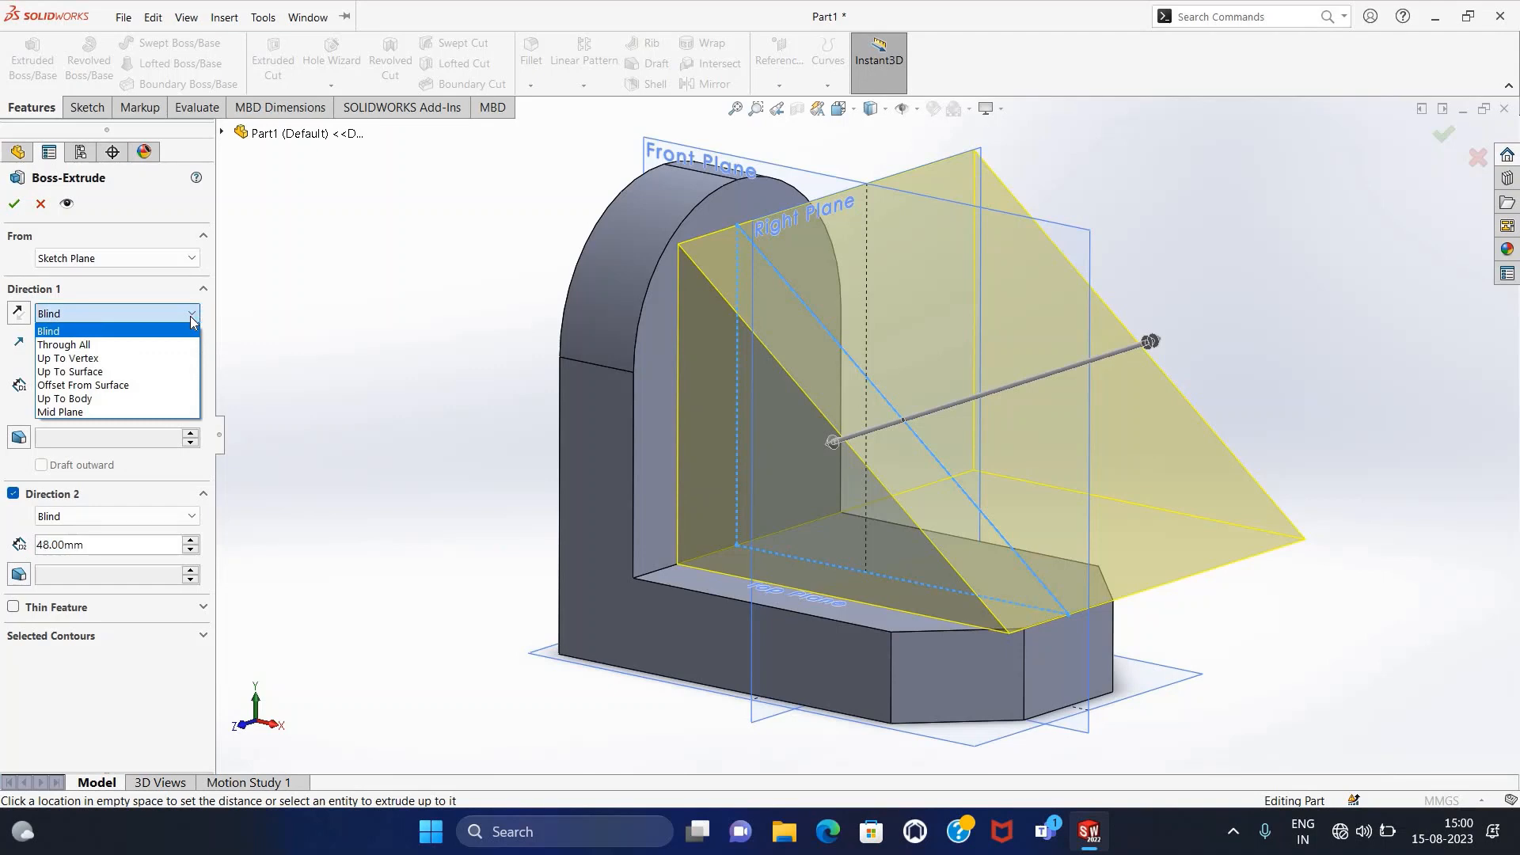
click(132, 411)
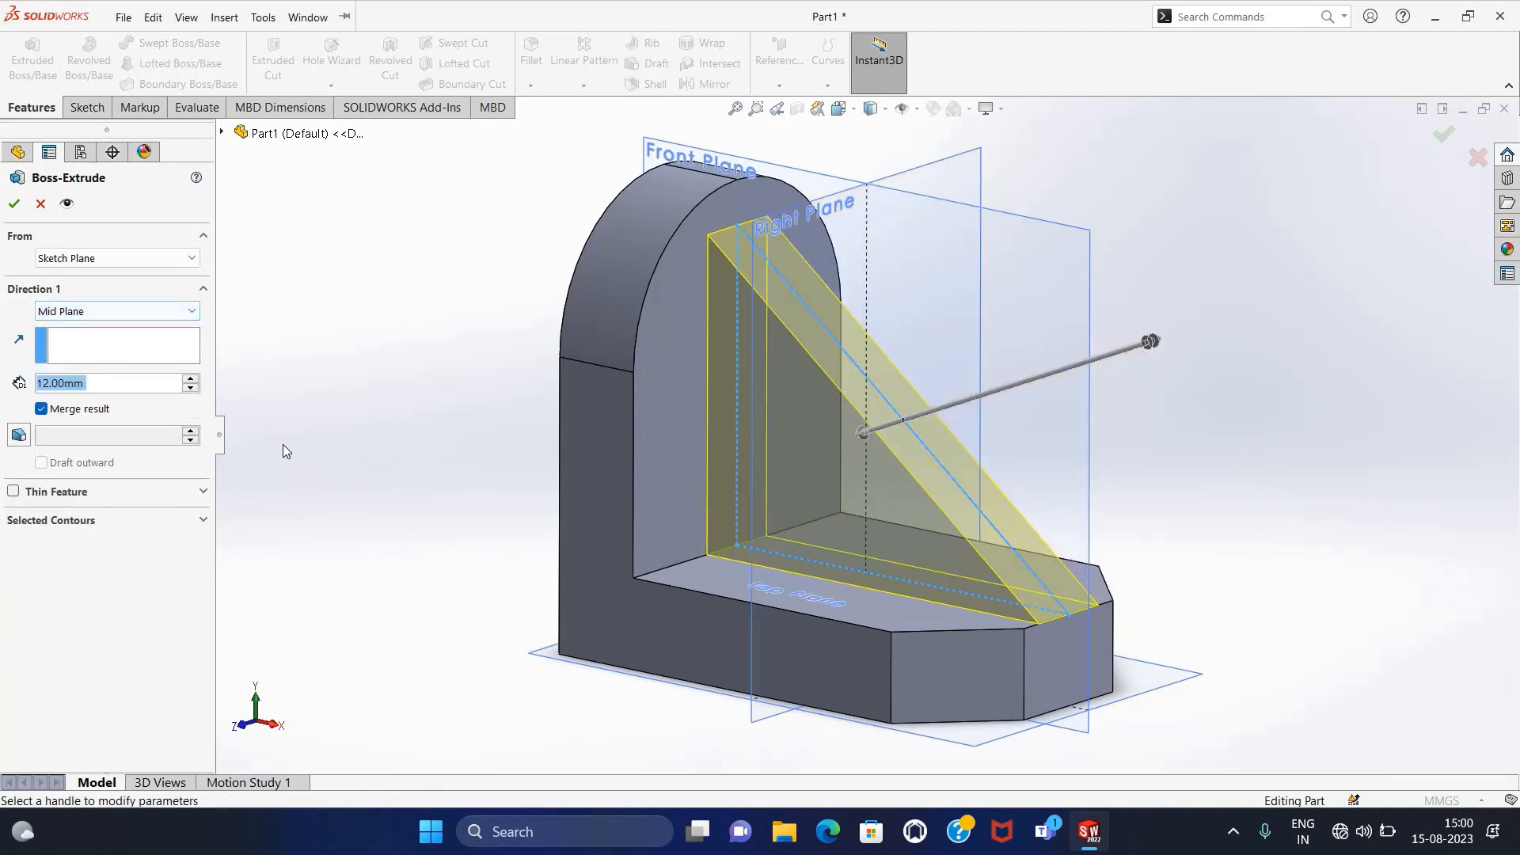
click(13, 205)
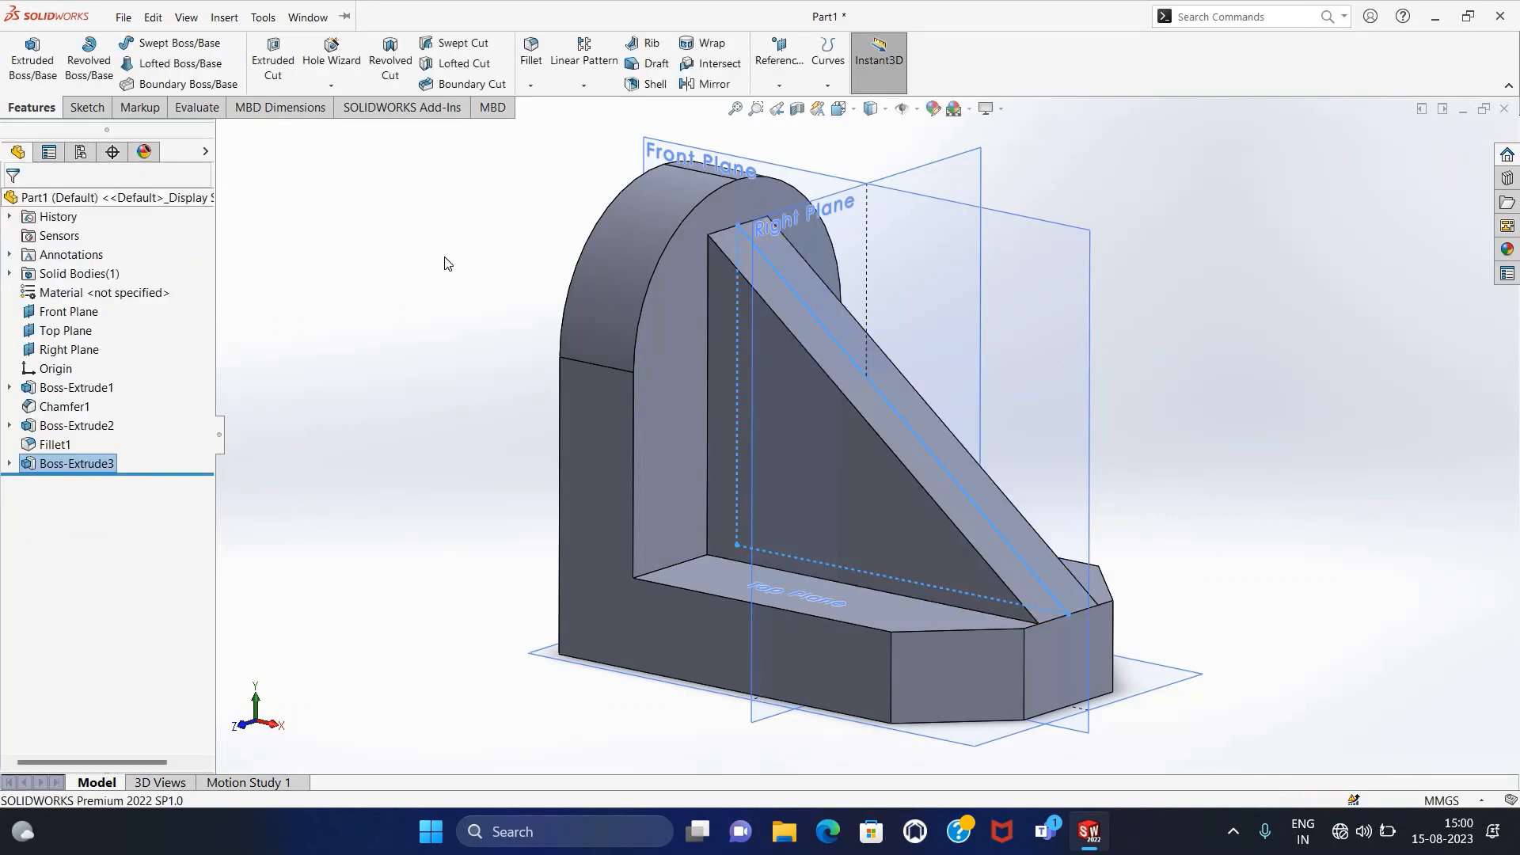
Step: Hide the Front, Top and Right reference planes in the graphics area
click(916, 109)
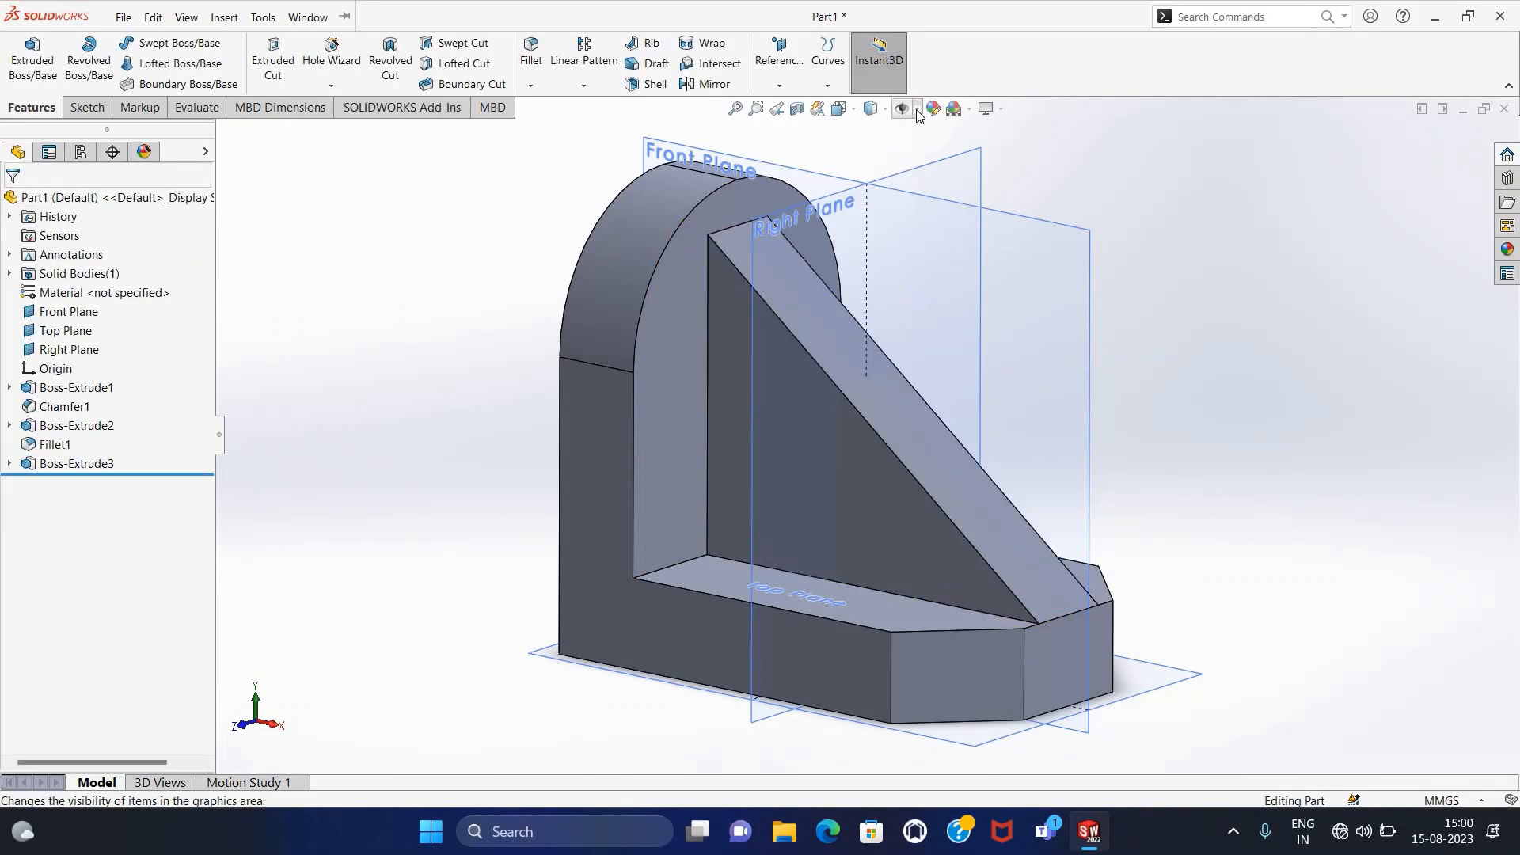
click(925, 198)
middle_drag(957, 363, 799, 420)
scroll(1000, 290, up, 2)
scroll(934, 293, down, 2)
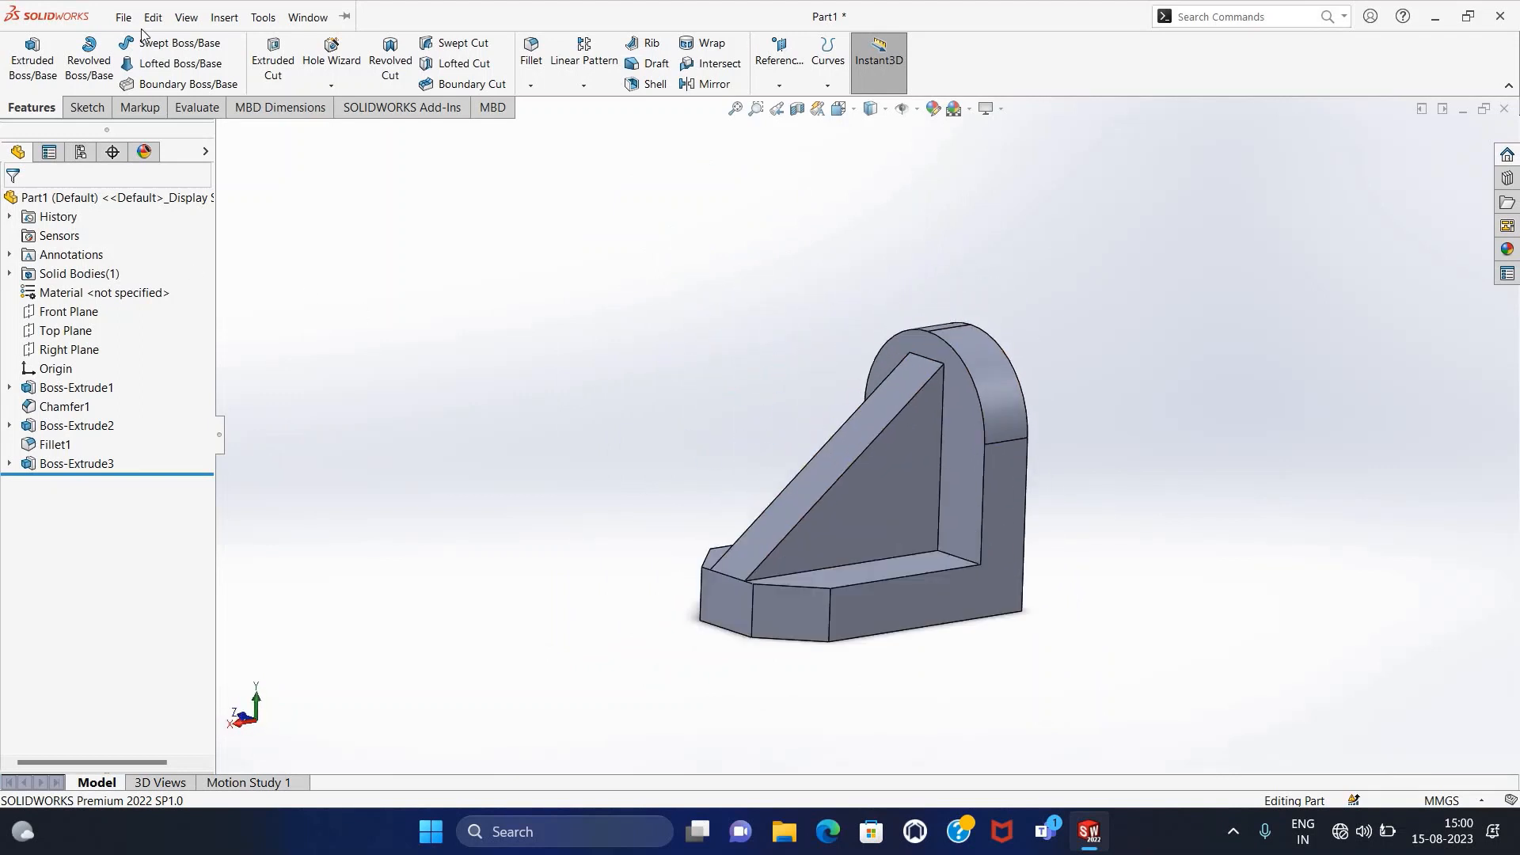
Step: Save the bracket as a SOLIDWORKS part named Part4 in the CAD > Solidworks folder
click(186, 17)
click(125, 18)
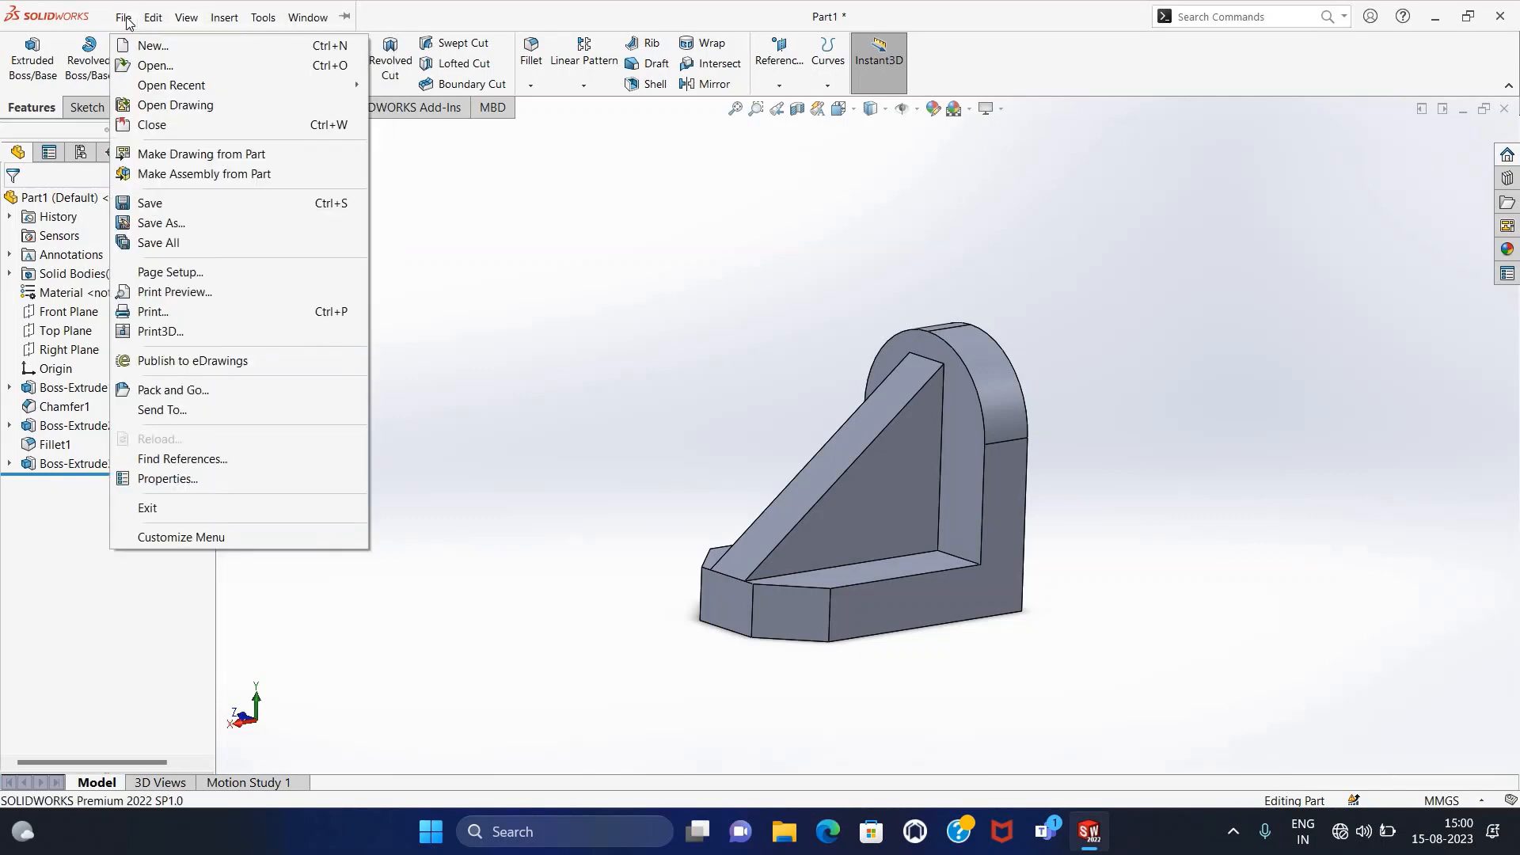
click(128, 22)
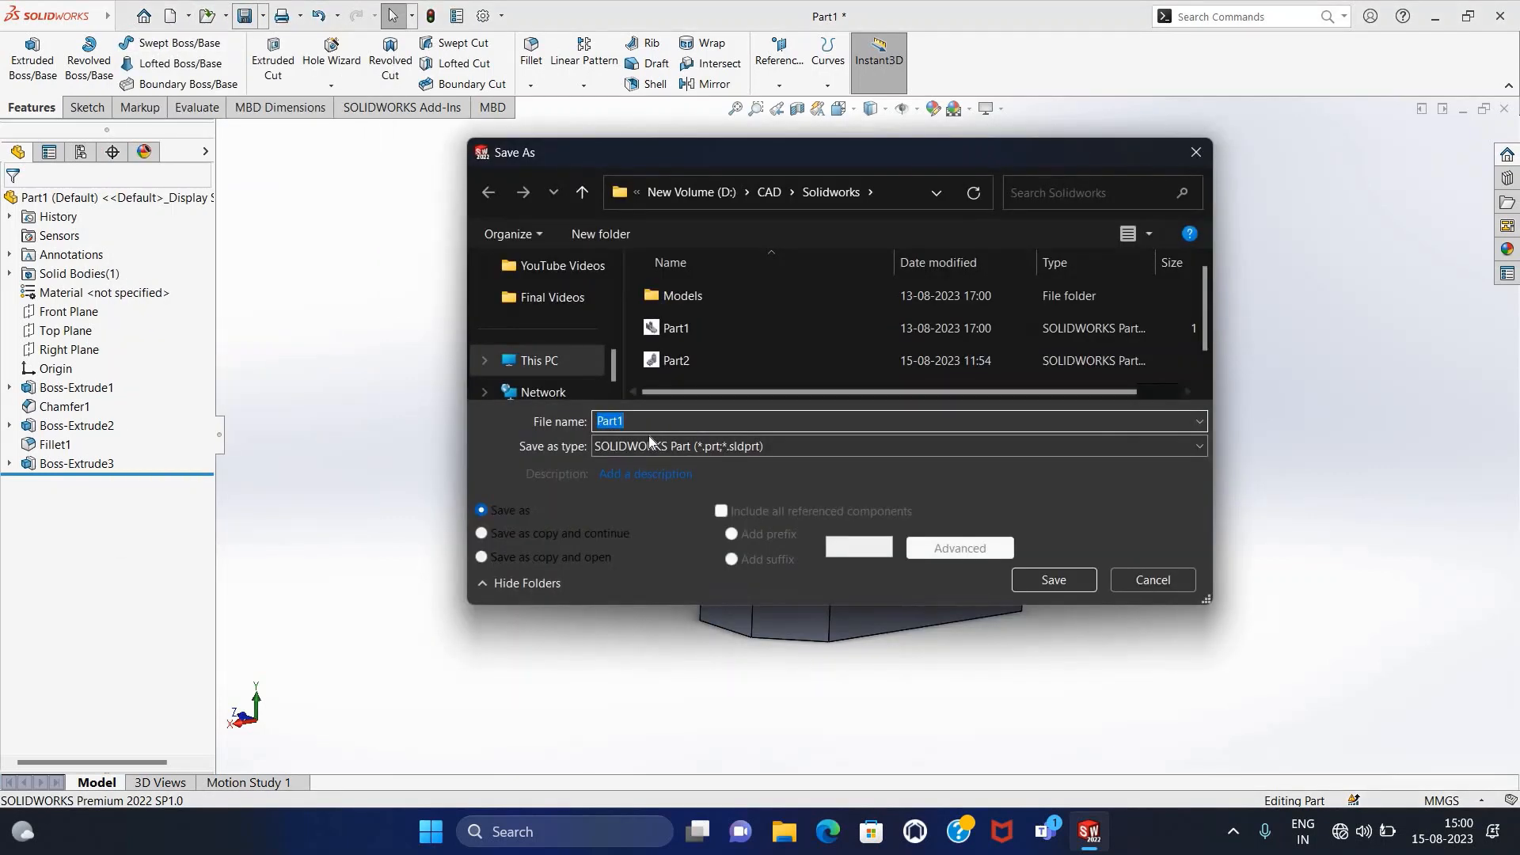
scroll(715, 368, down, 1)
scroll(716, 369, up, 1)
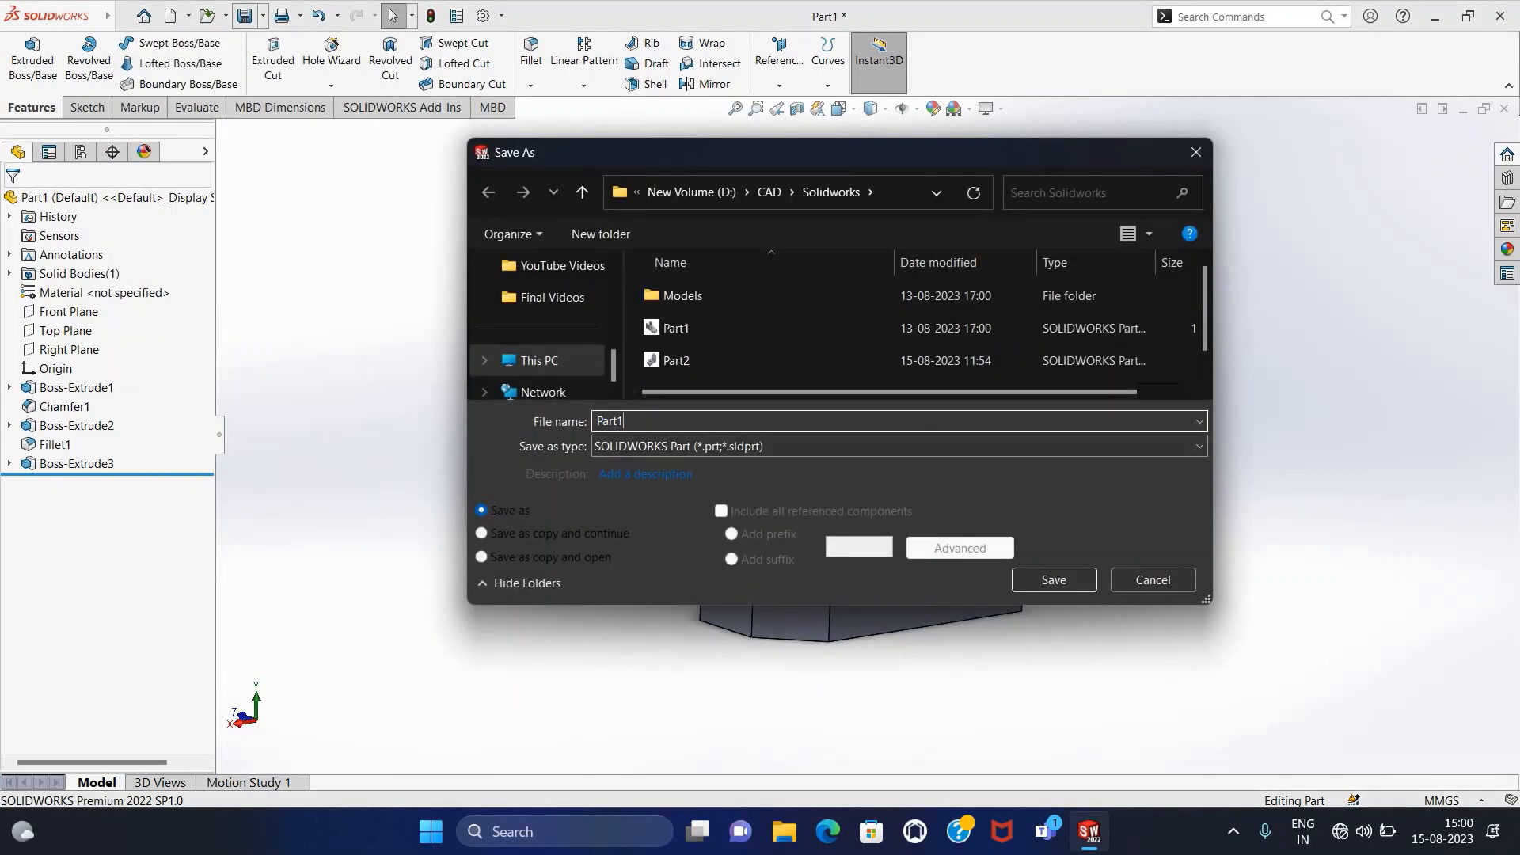
text(Part4)
key(Return)
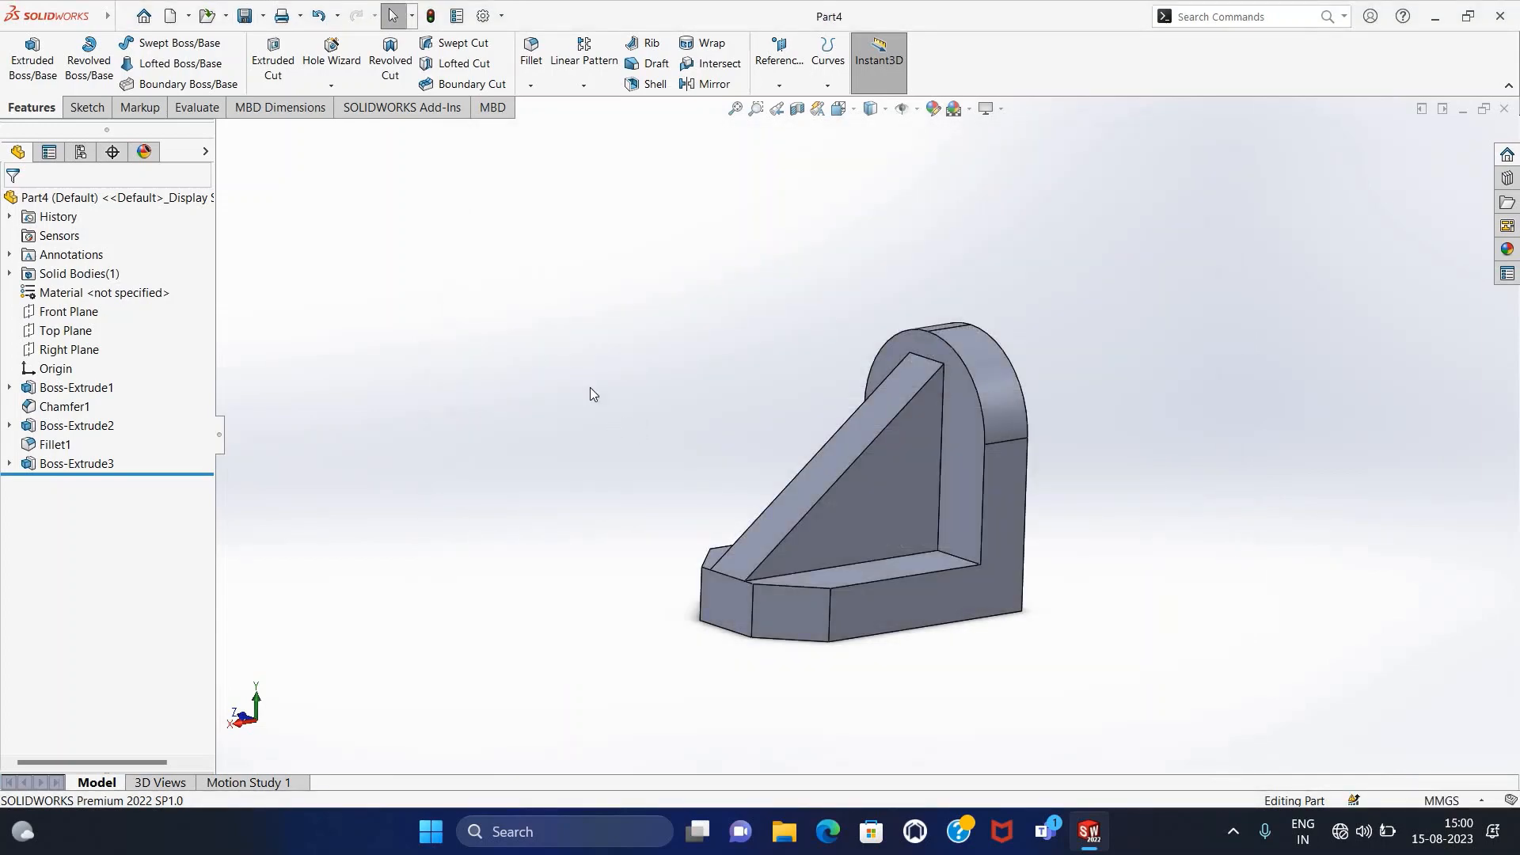
Step: Create a new part document
middle_drag(590, 387, 585, 395)
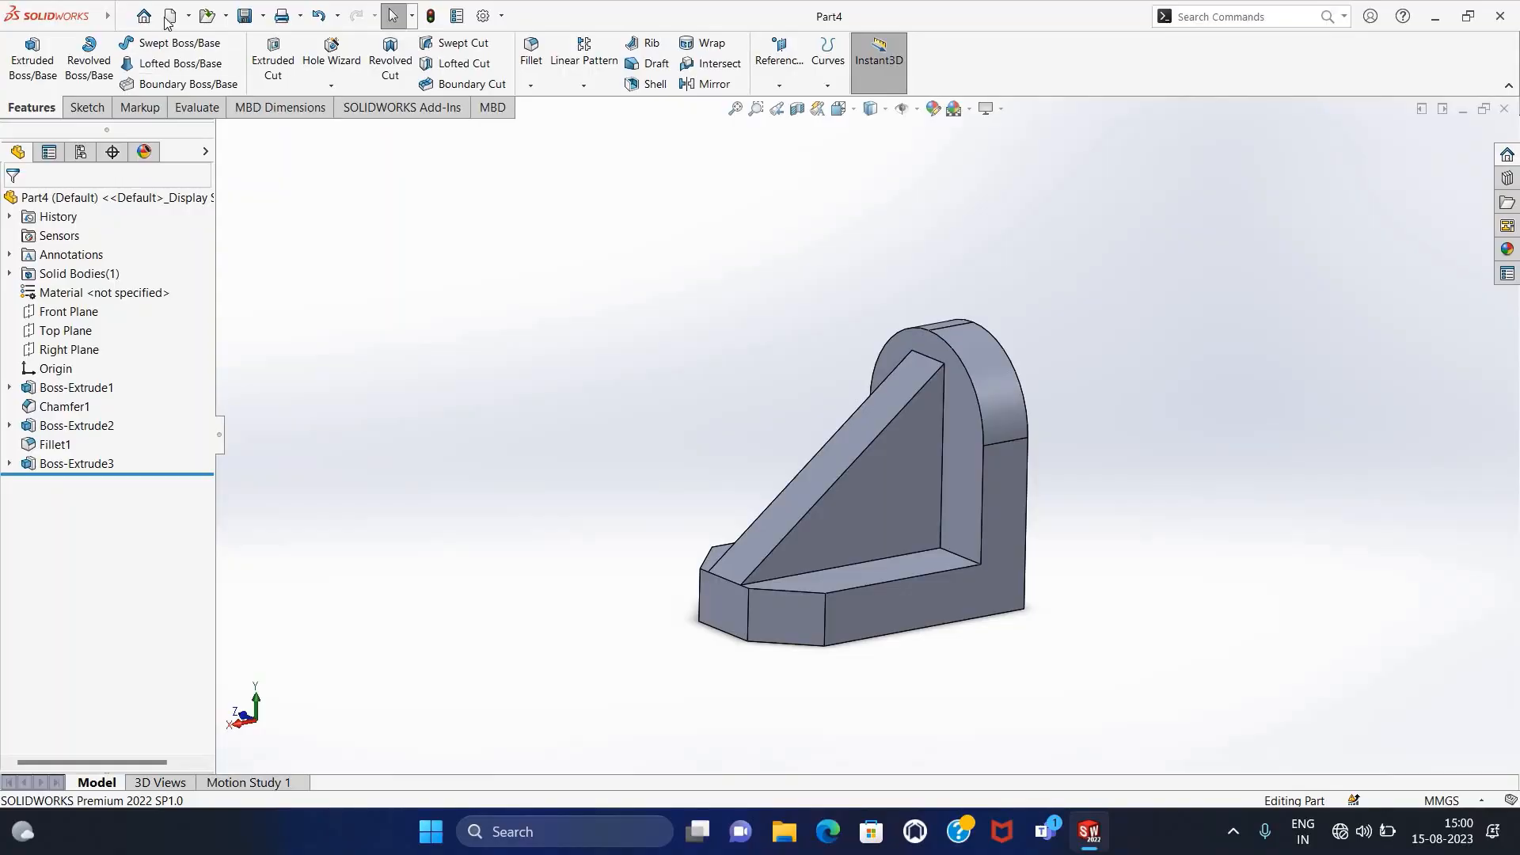
click(170, 16)
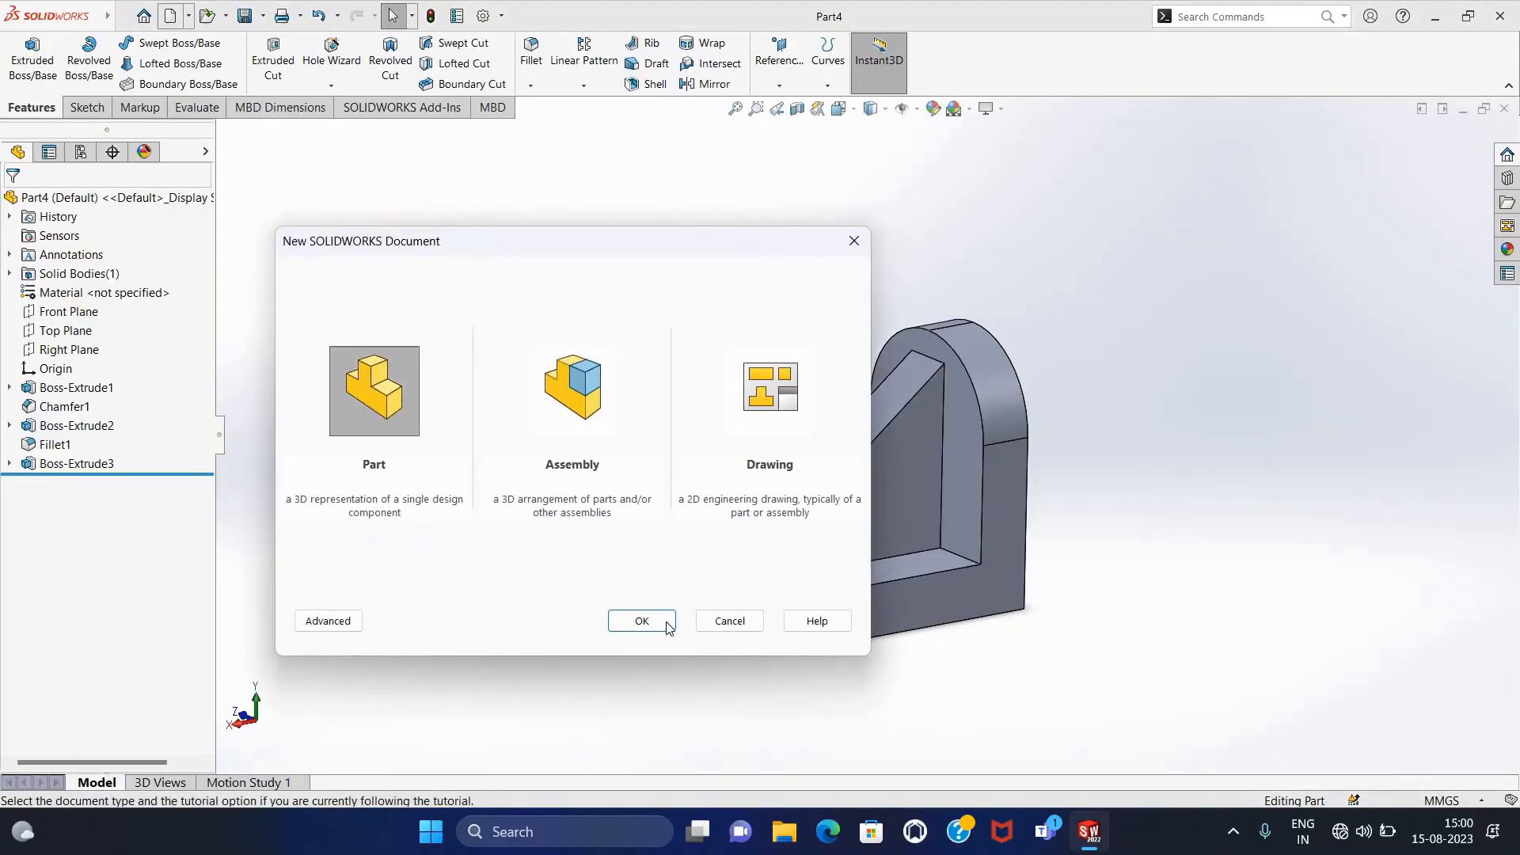
click(667, 628)
Step: Sketch a wide center rectangle about 17 mm high on the Front Plane, centred on the origin
click(85, 107)
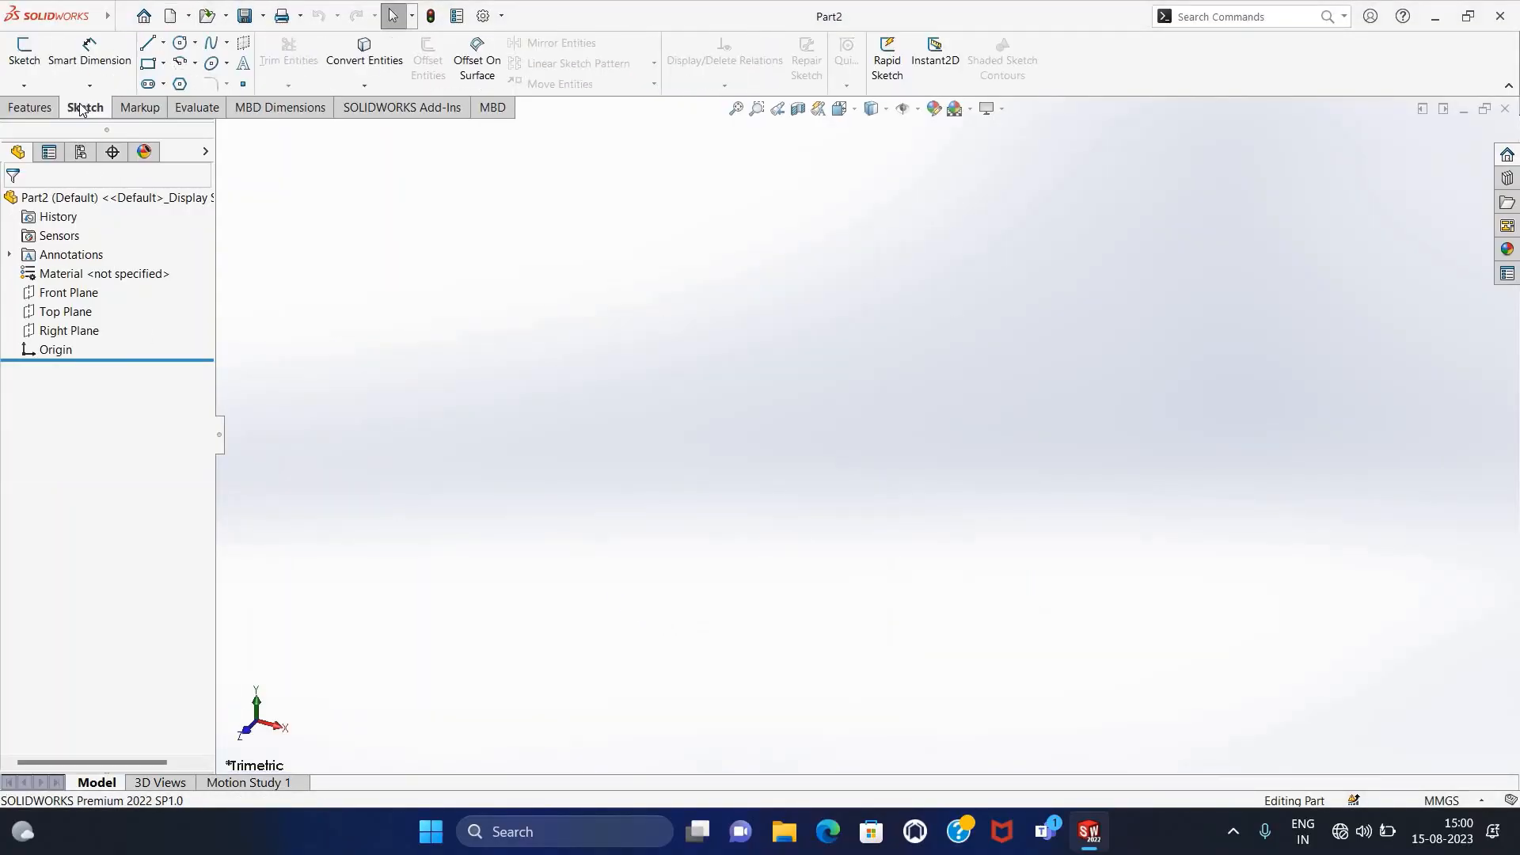
click(28, 59)
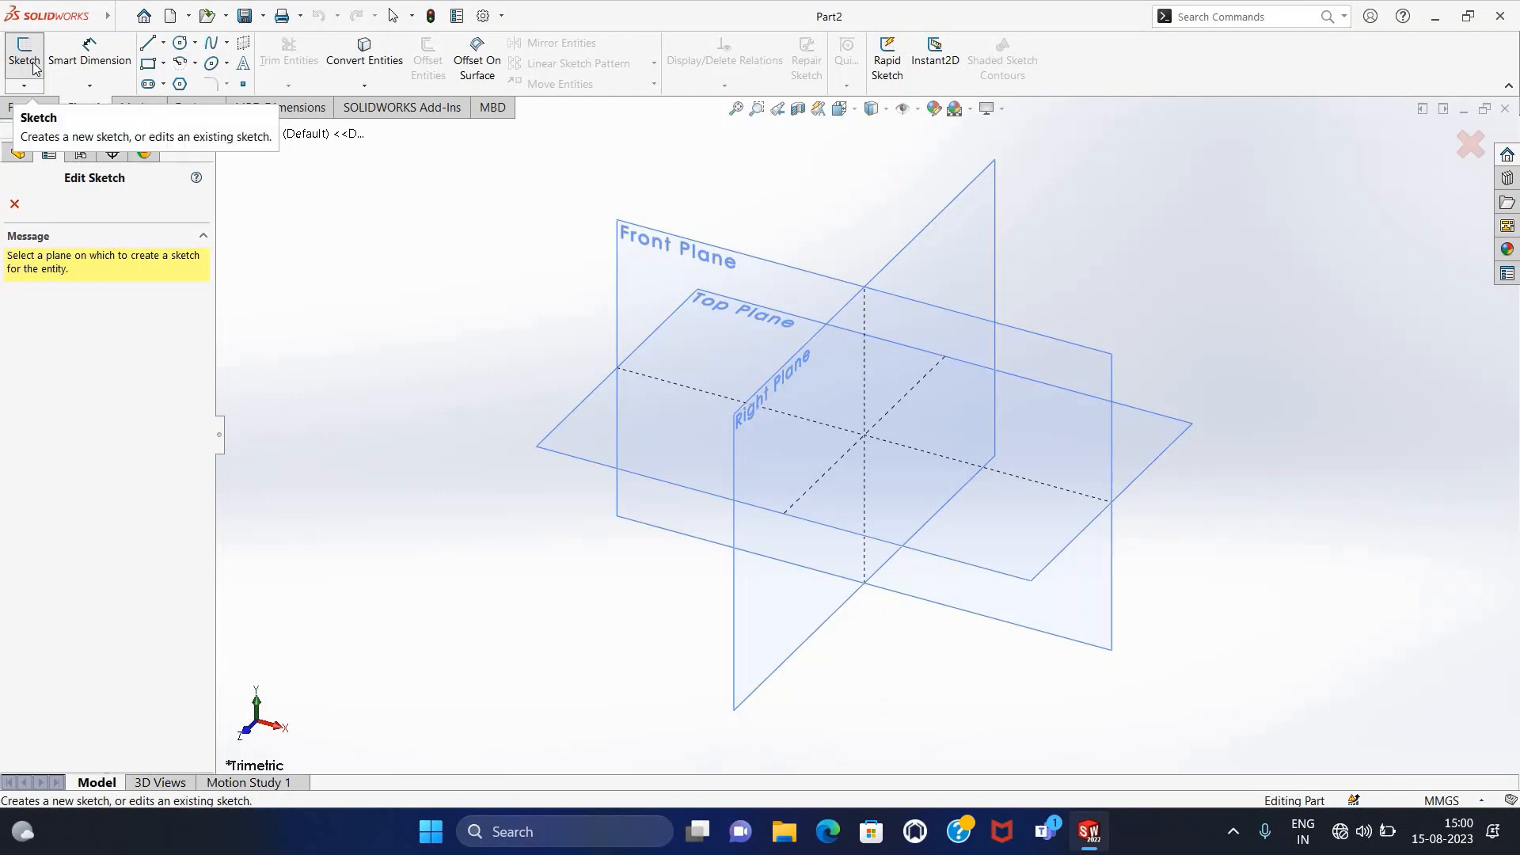
click(1042, 356)
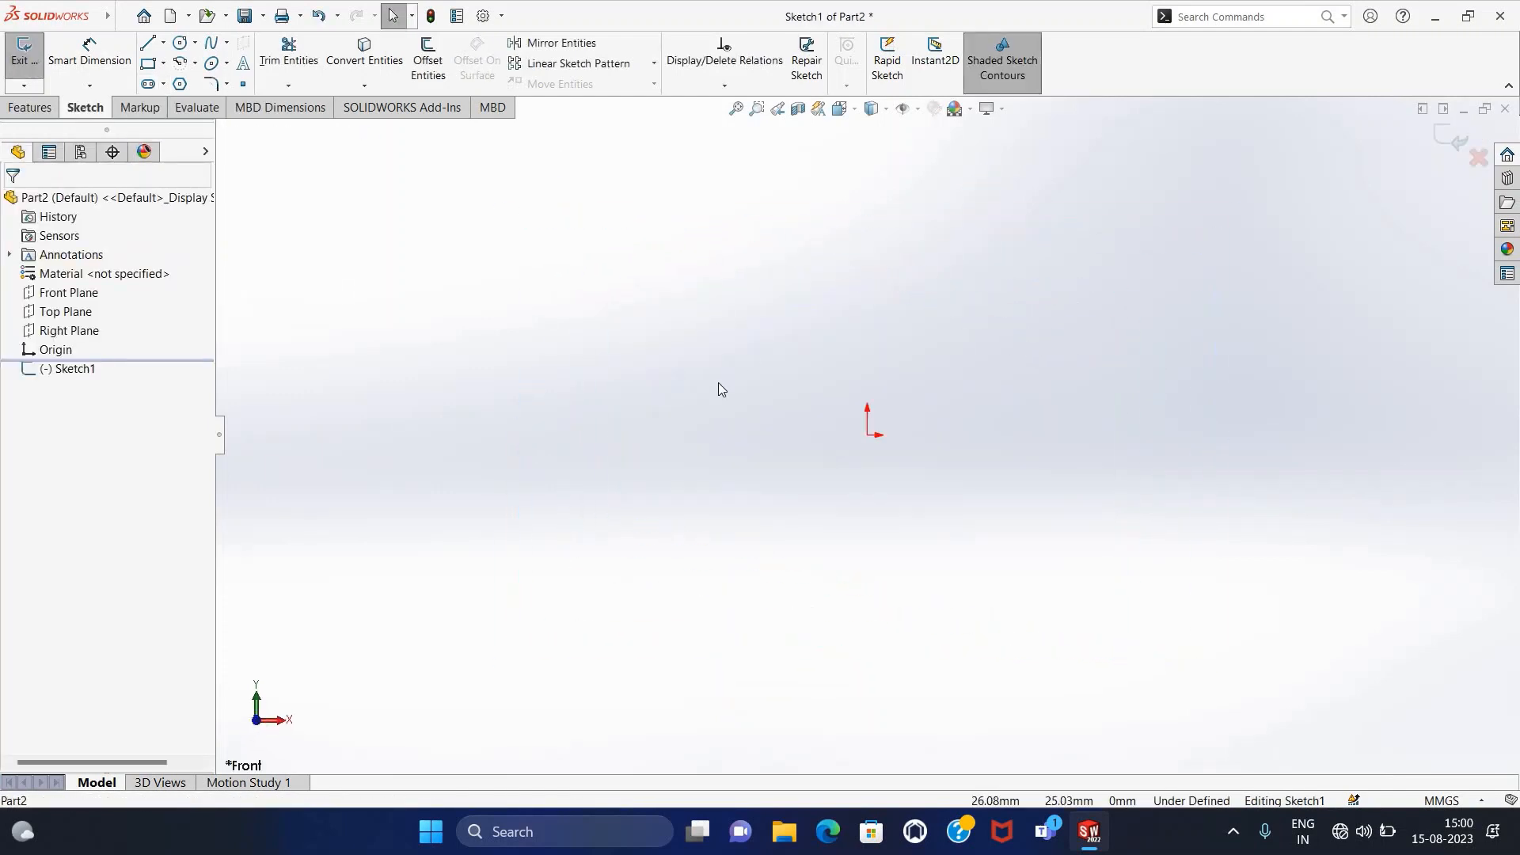
click(163, 62)
click(229, 98)
click(868, 436)
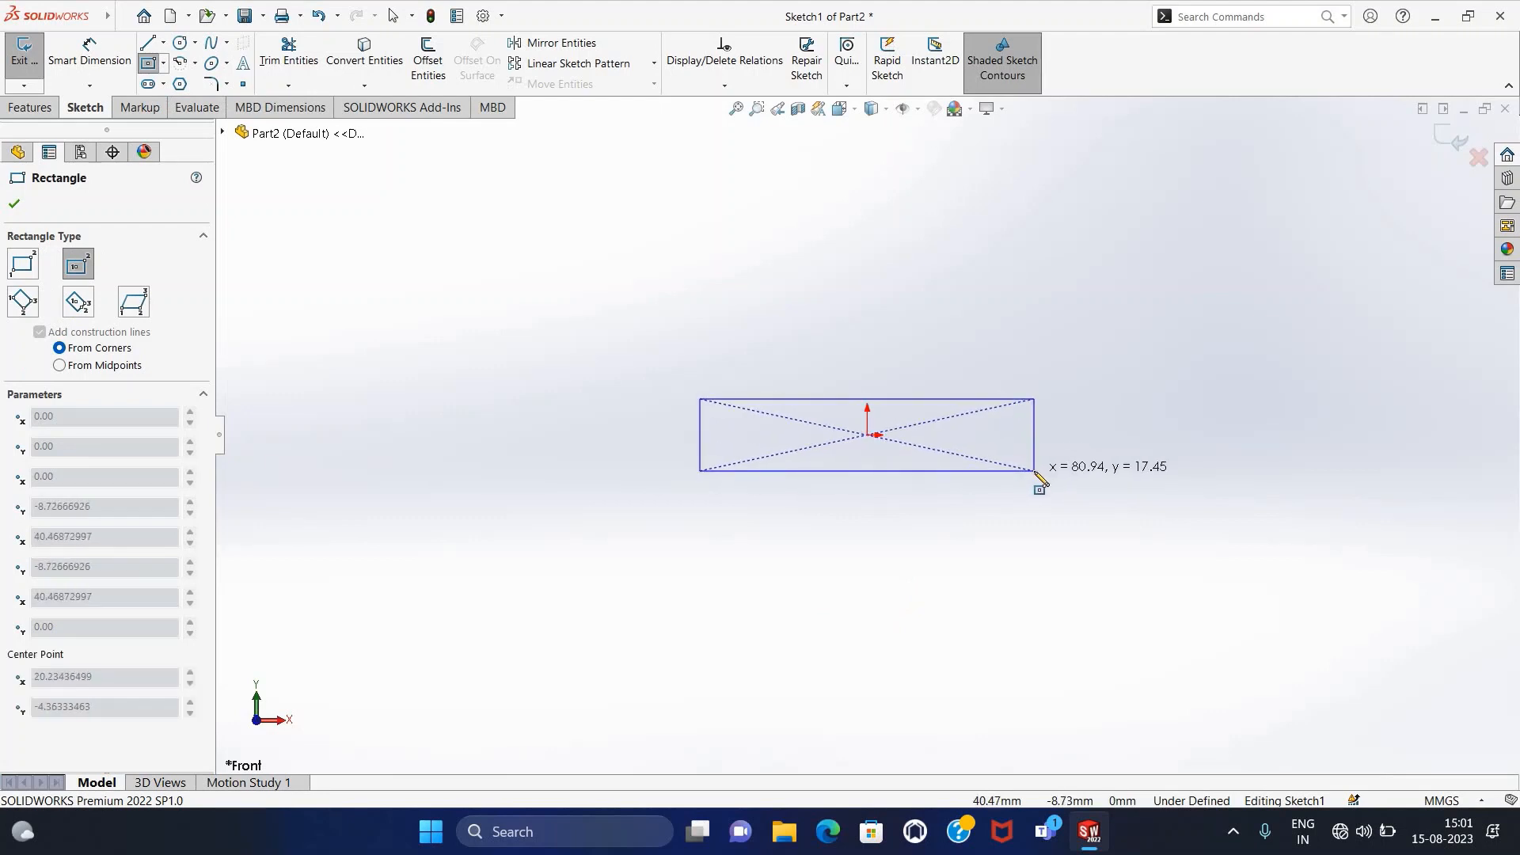
click(1062, 469)
key(Escape)
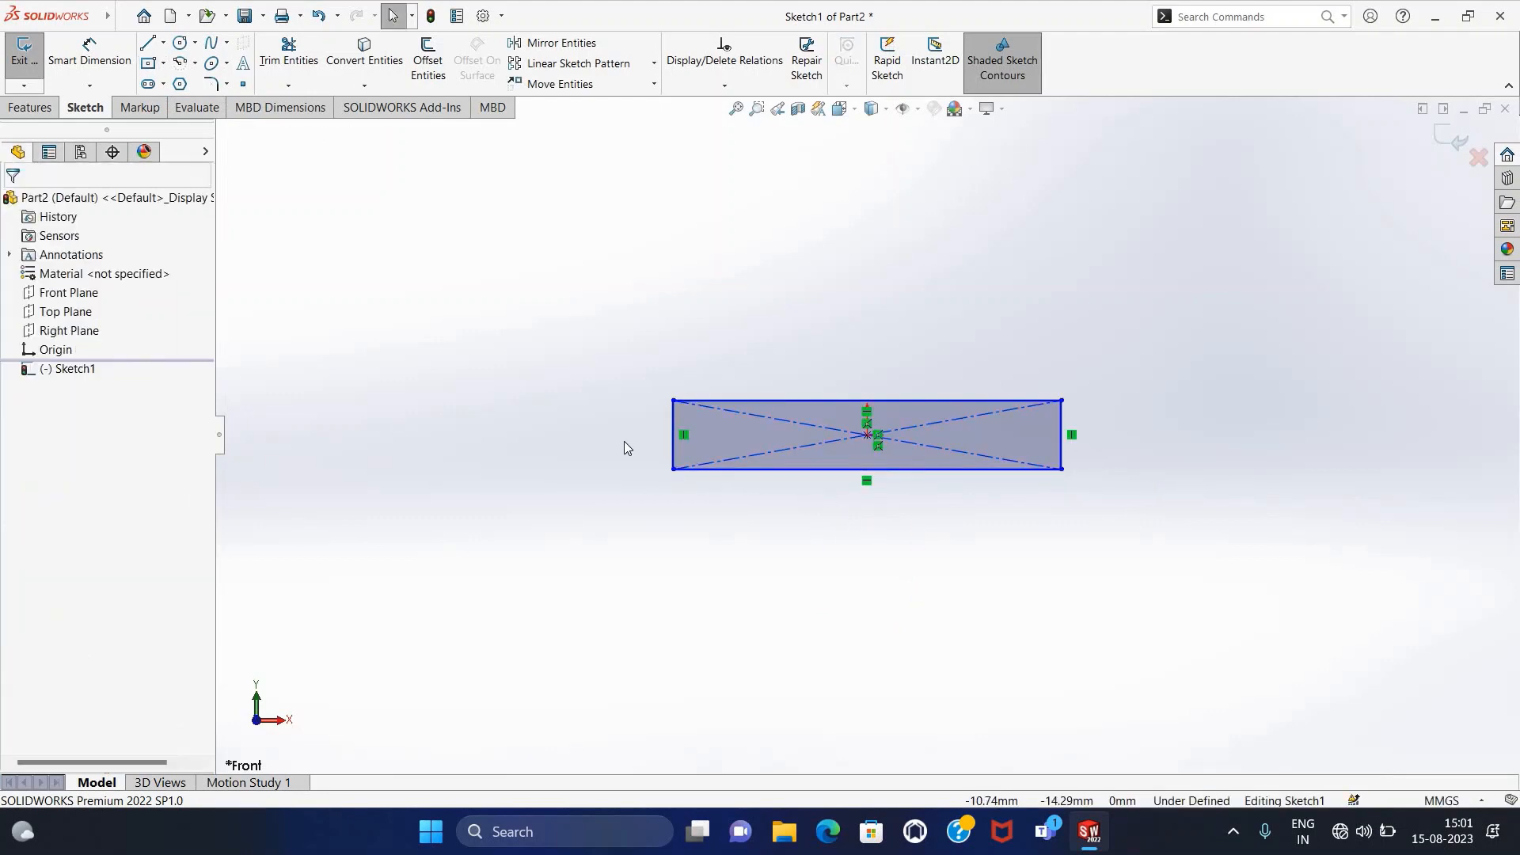
Step: Dimension the rectangle to 20 mm high and 98 mm wide
click(111, 59)
click(660, 431)
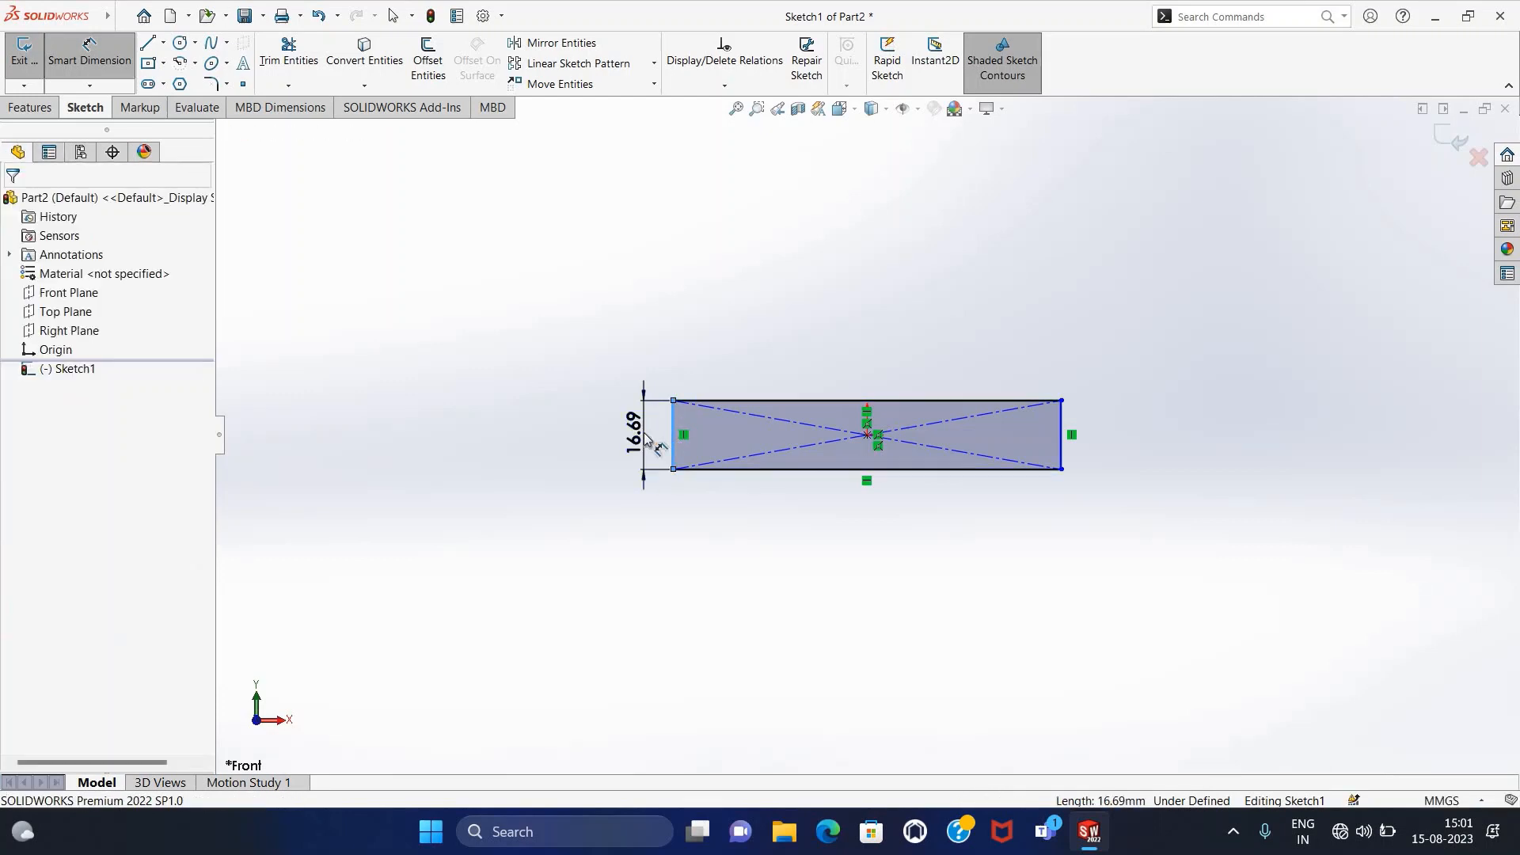
click(631, 435)
text(20)
key(Return)
click(784, 401)
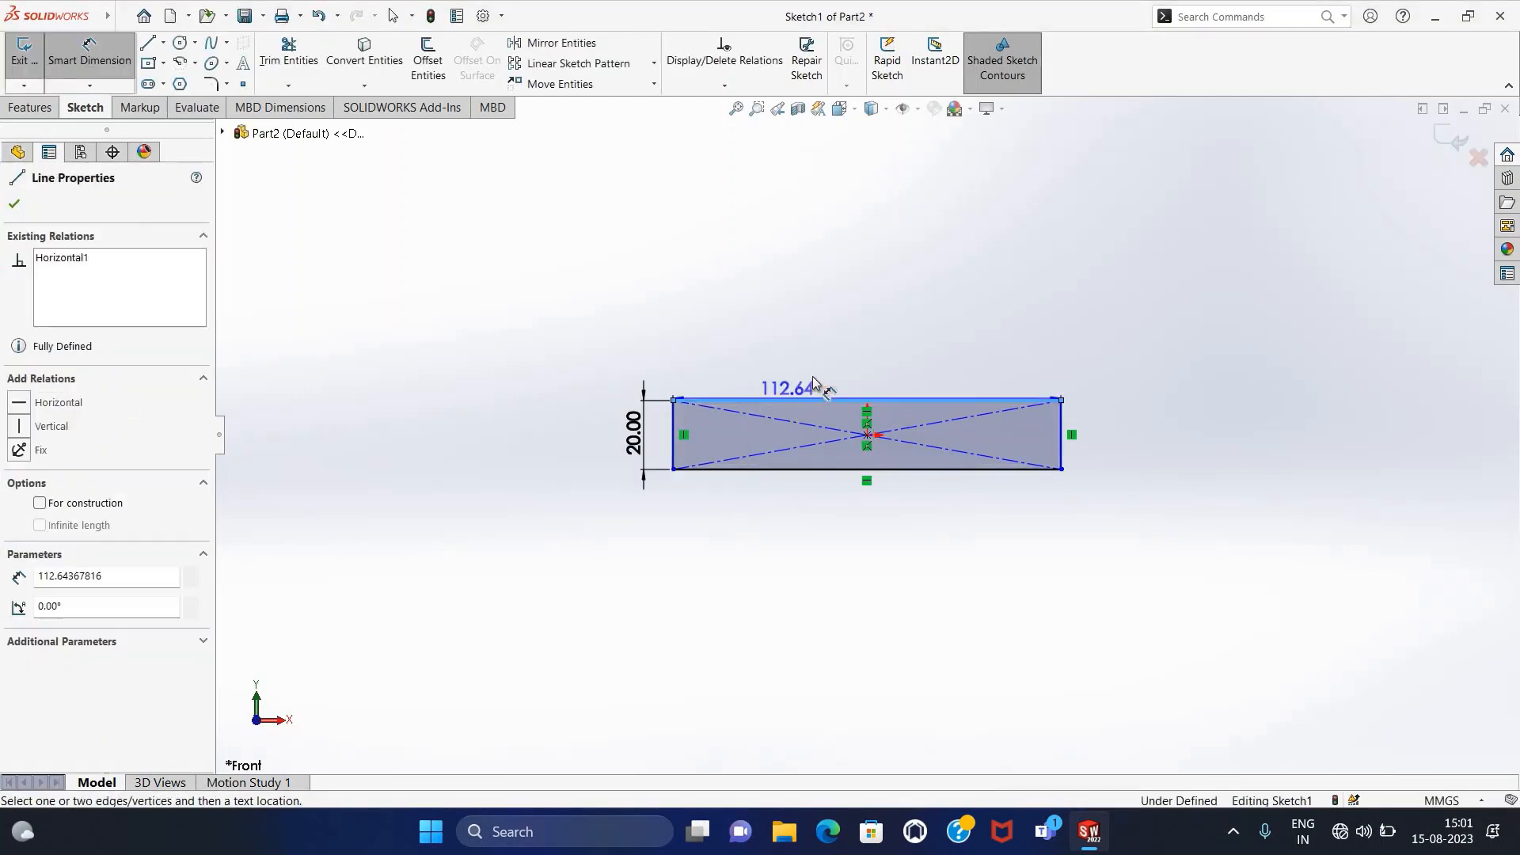
click(872, 358)
text(98)
key(Return)
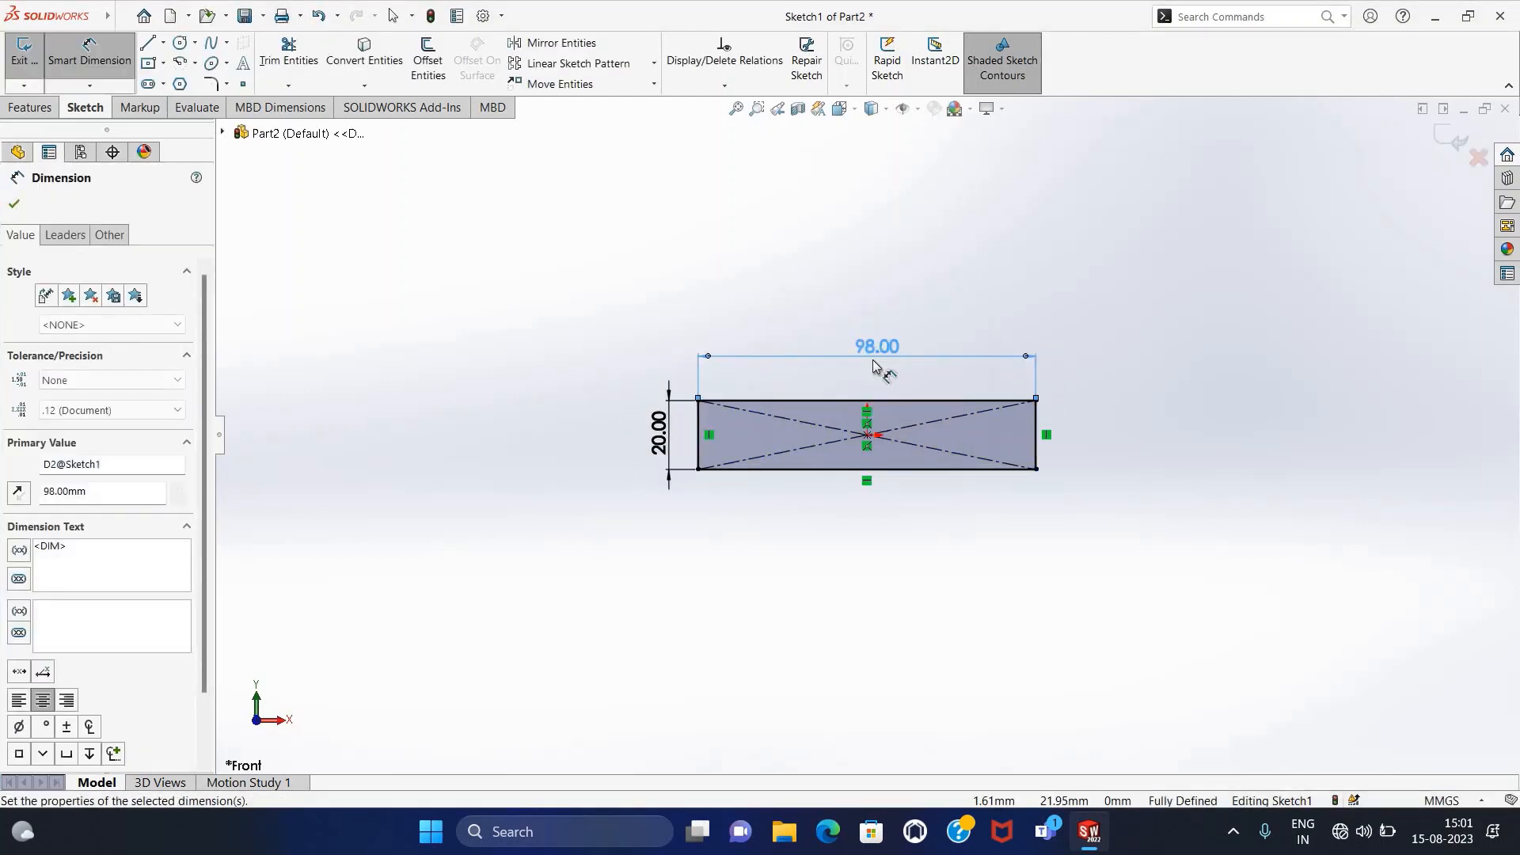
key(Escape)
Step: Sketch a three-line recess outline about 71 mm wide and 5 mm high, rising from the rectangle's bottom edge
scroll(1185, 425, down, 2)
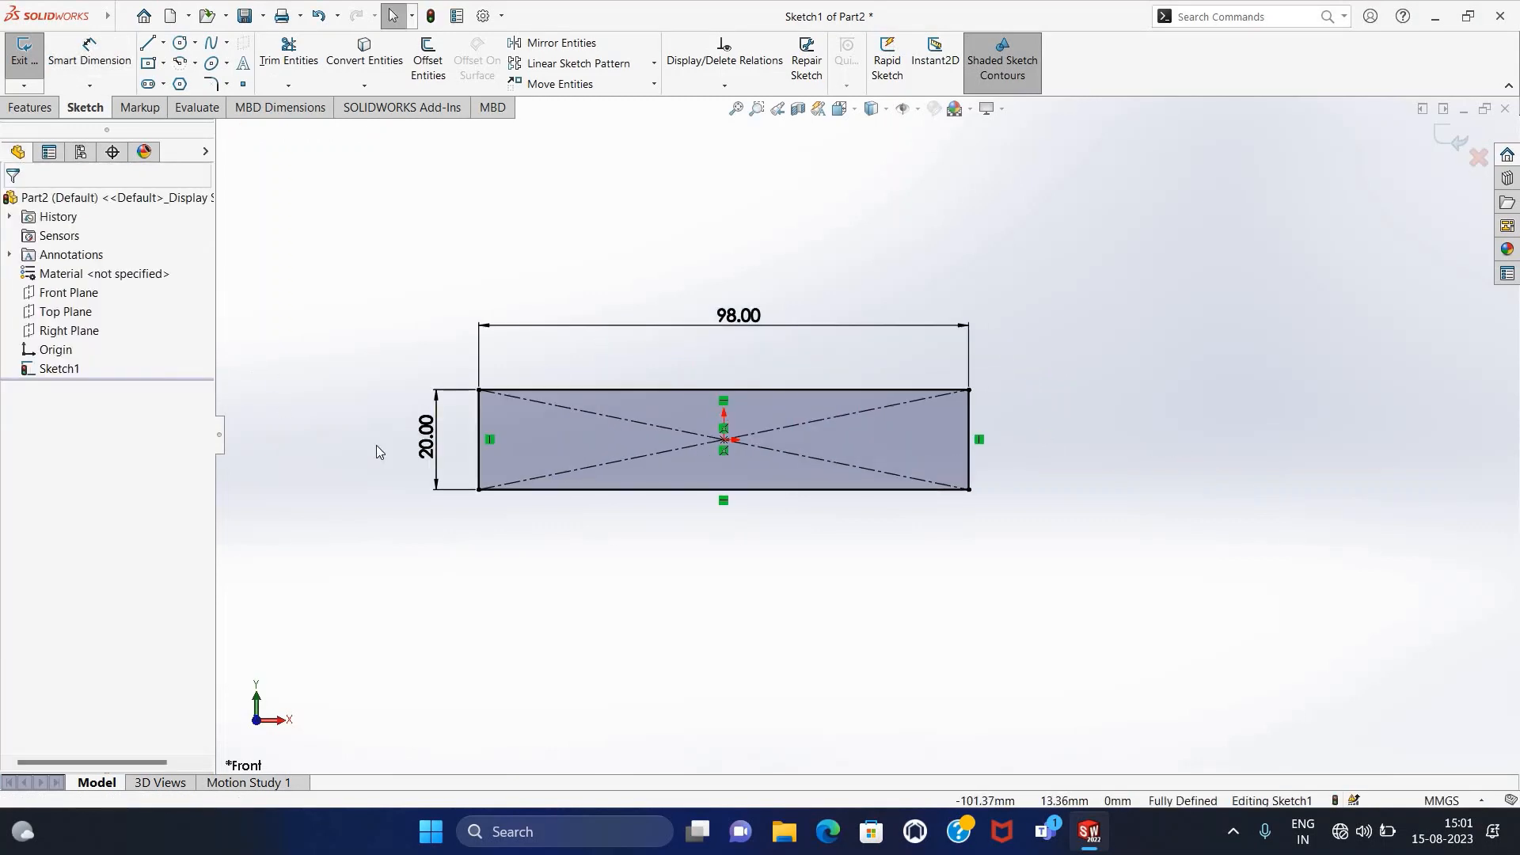
scroll(360, 448, down, 1)
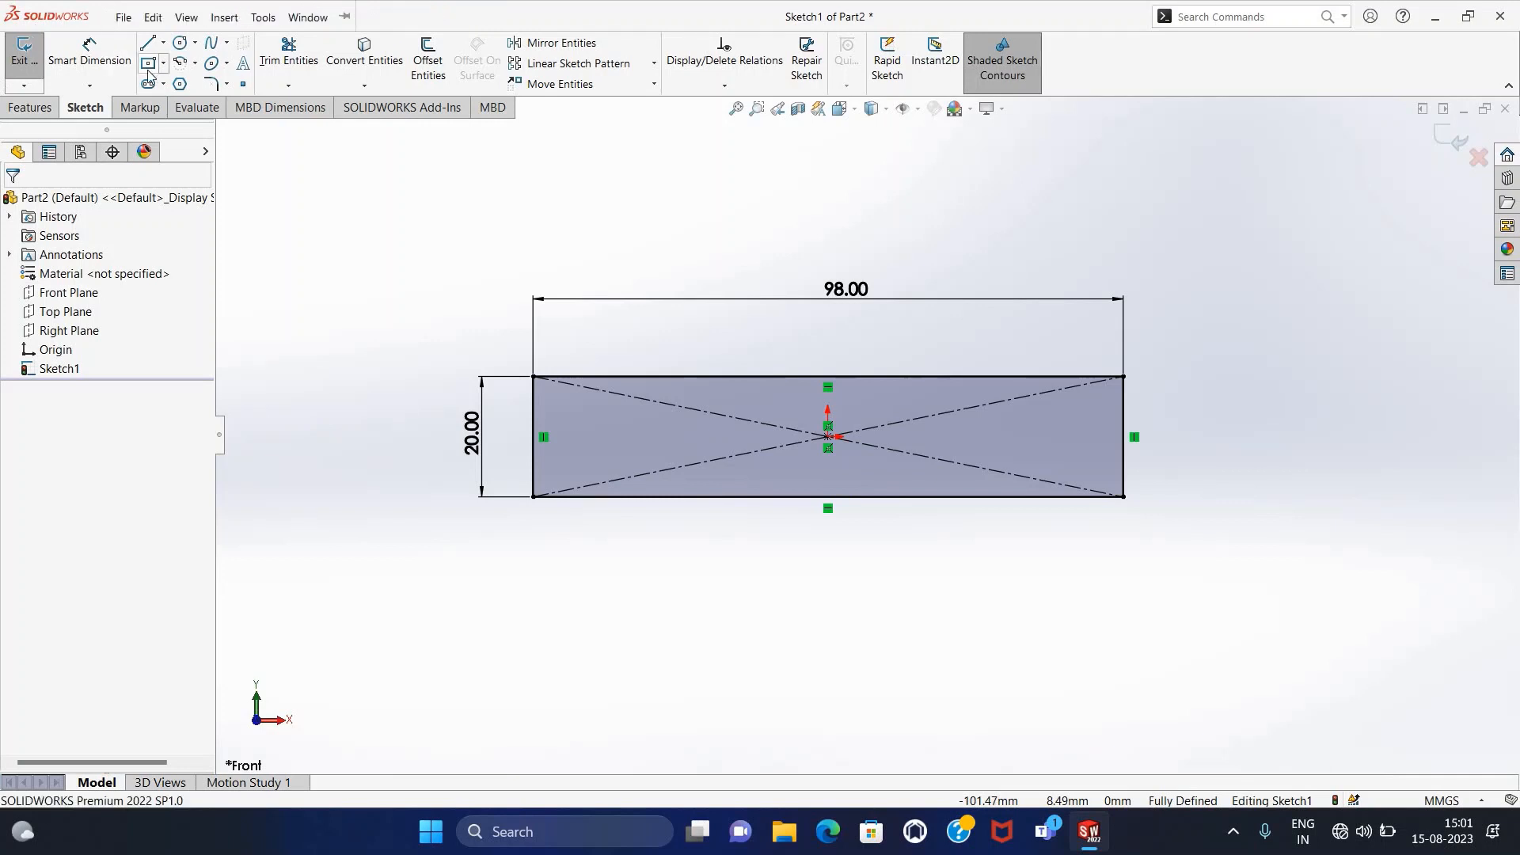
click(149, 44)
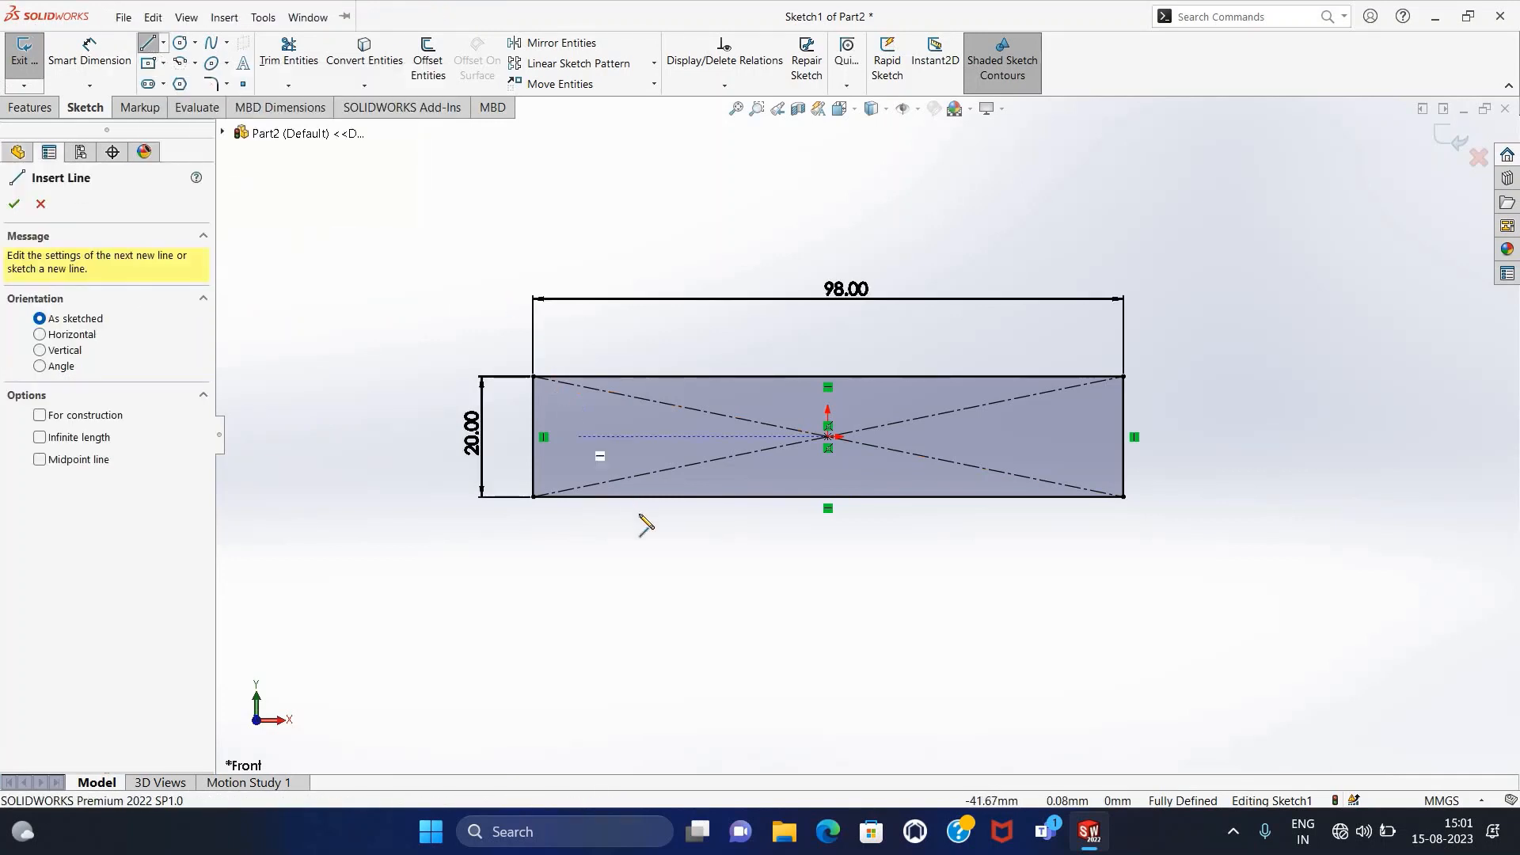
click(624, 496)
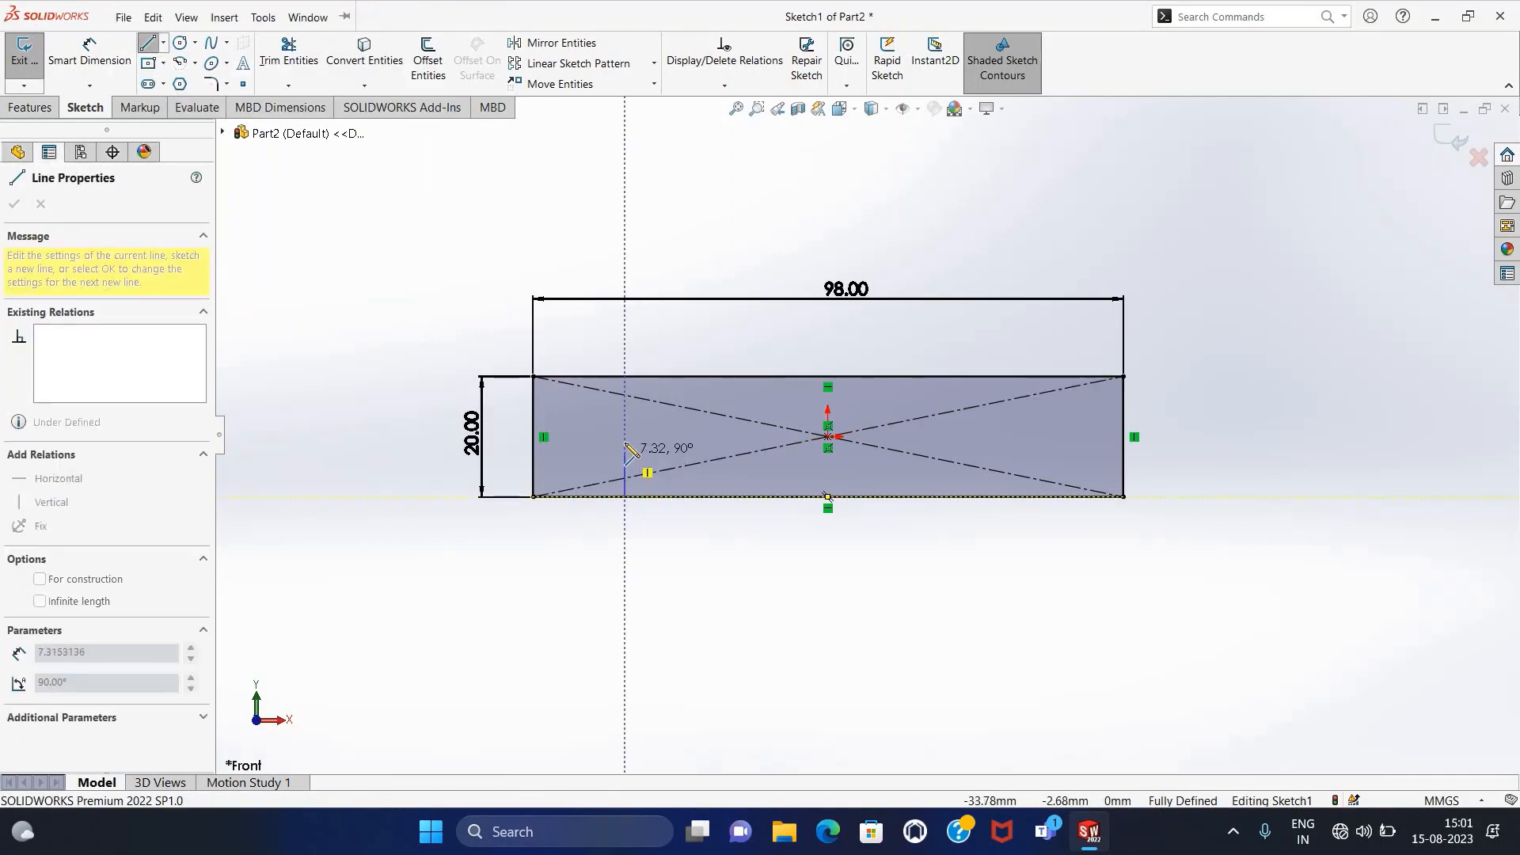
click(625, 466)
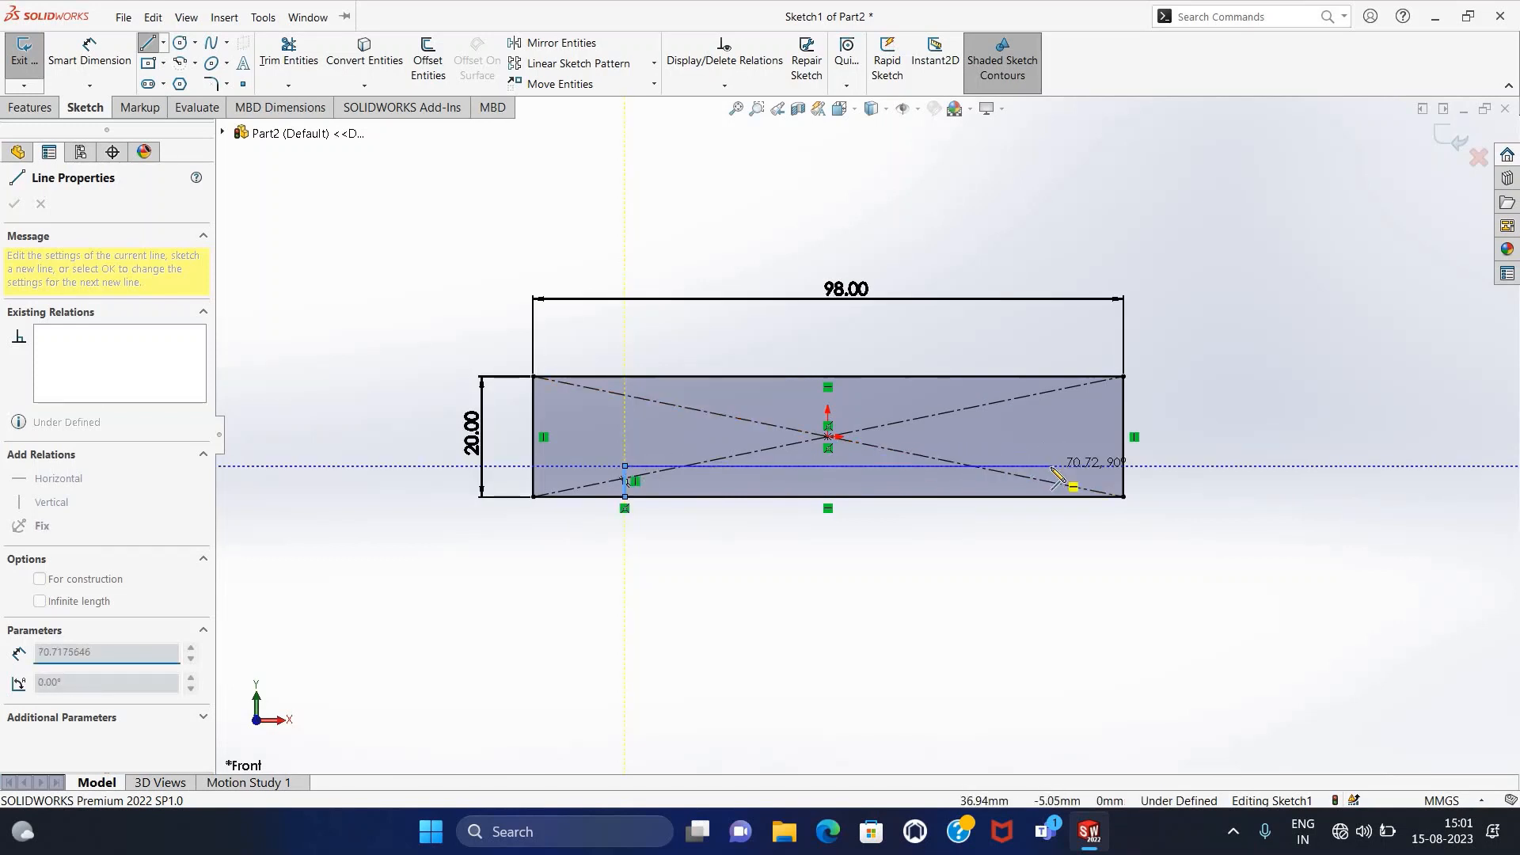
click(1051, 466)
click(1050, 497)
key(Escape)
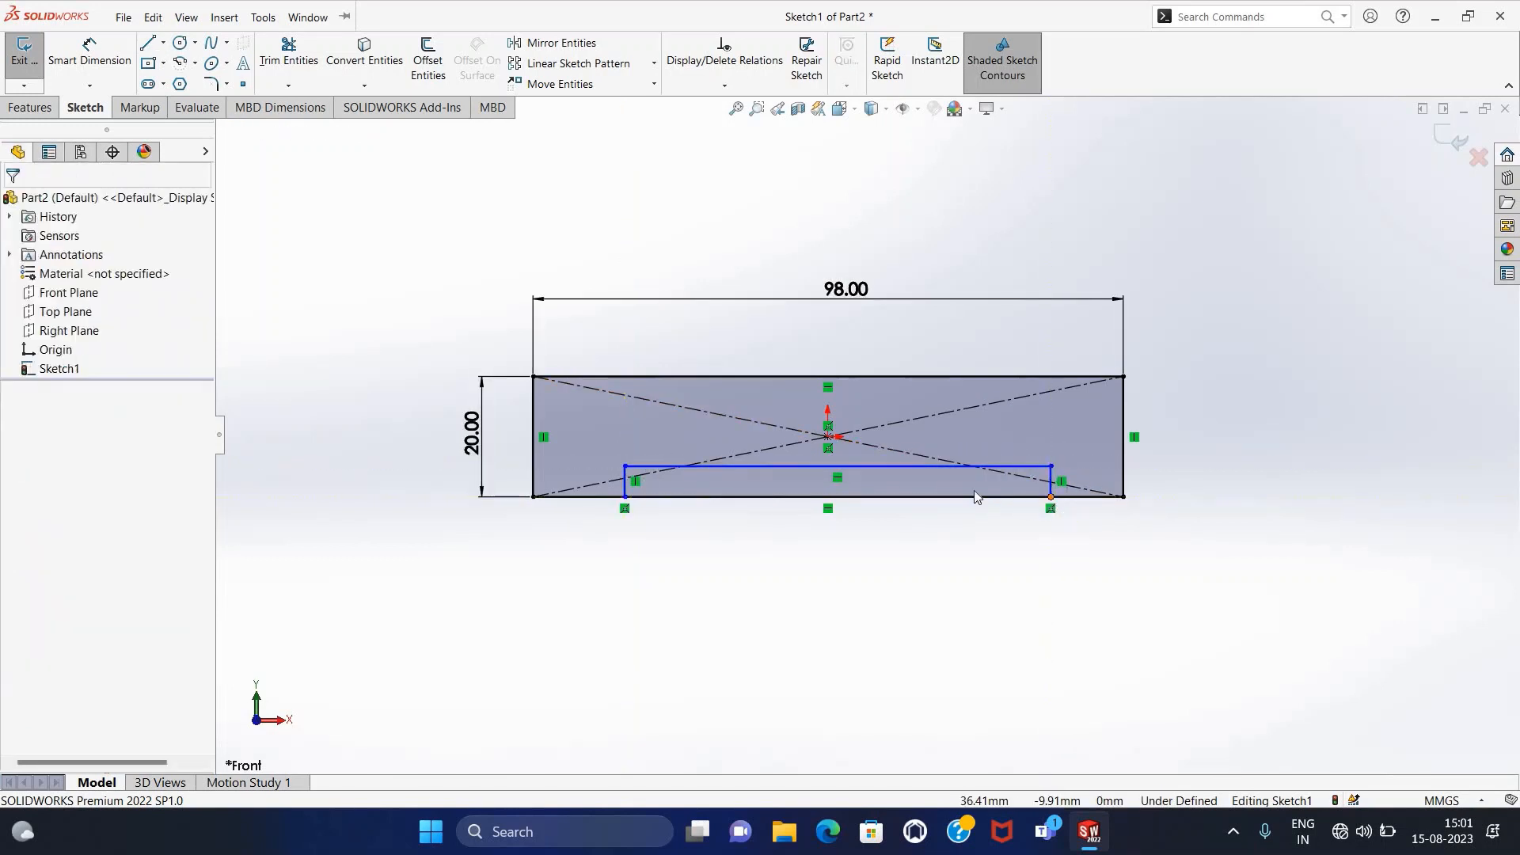
Step: Dimension both short vertical lines of the recess to 14 mm from the nearest side of the rectangle
click(71, 44)
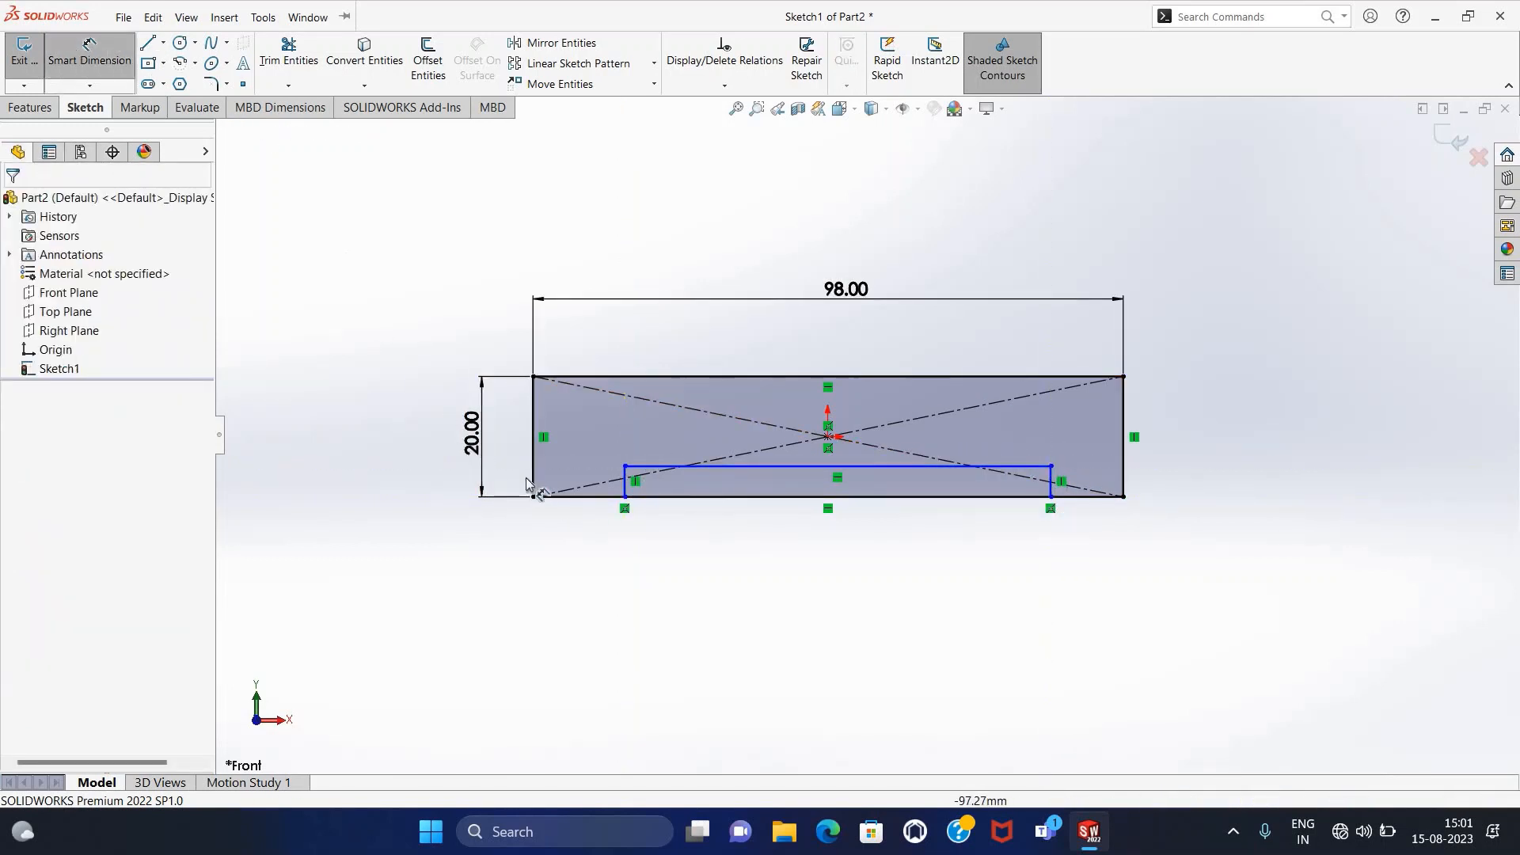
click(533, 486)
click(625, 485)
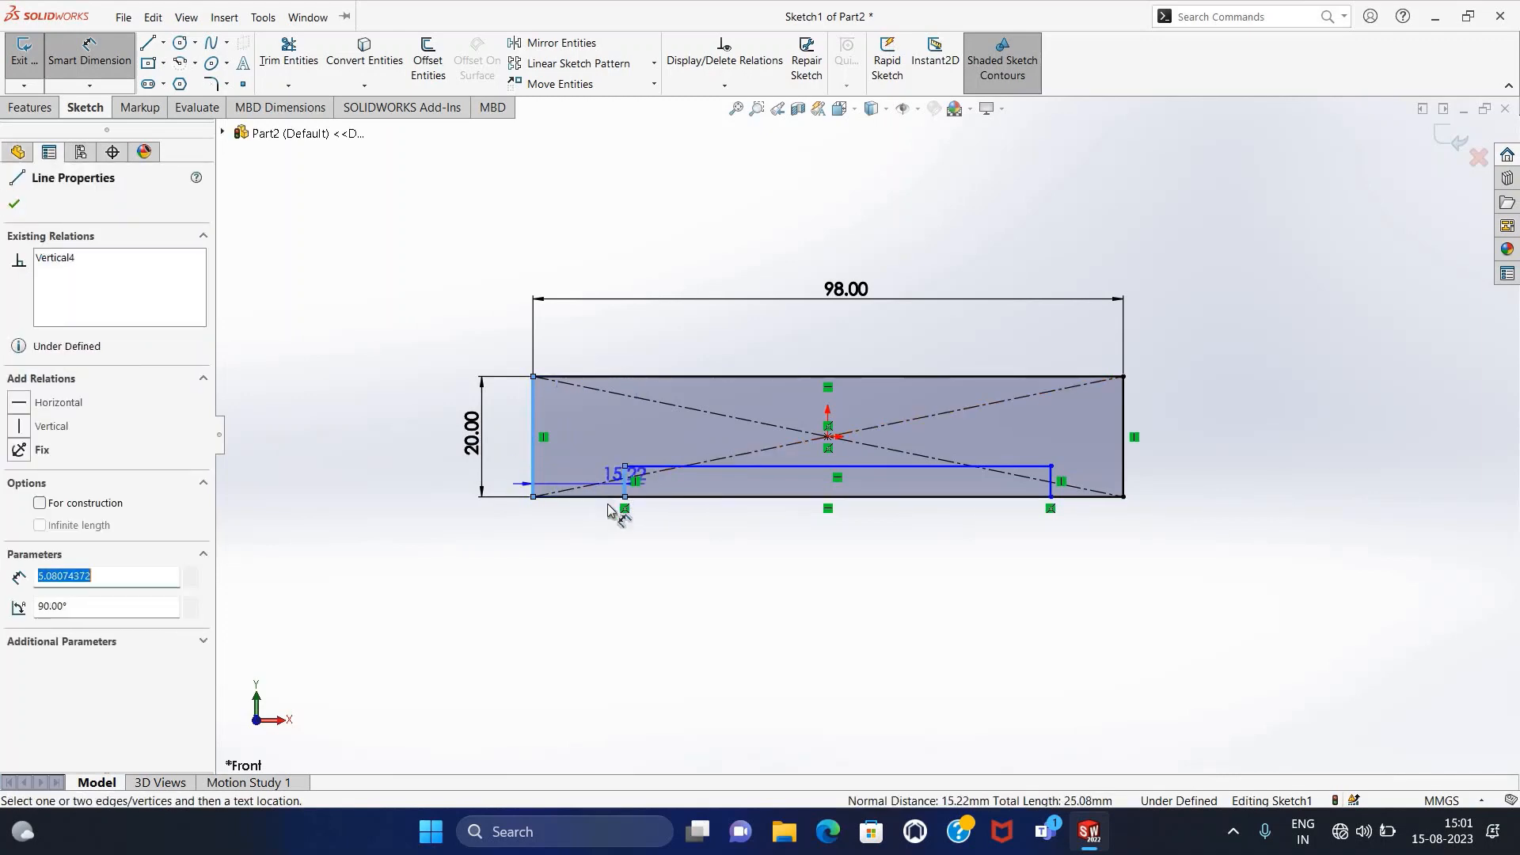
click(589, 526)
text(14)
key(Return)
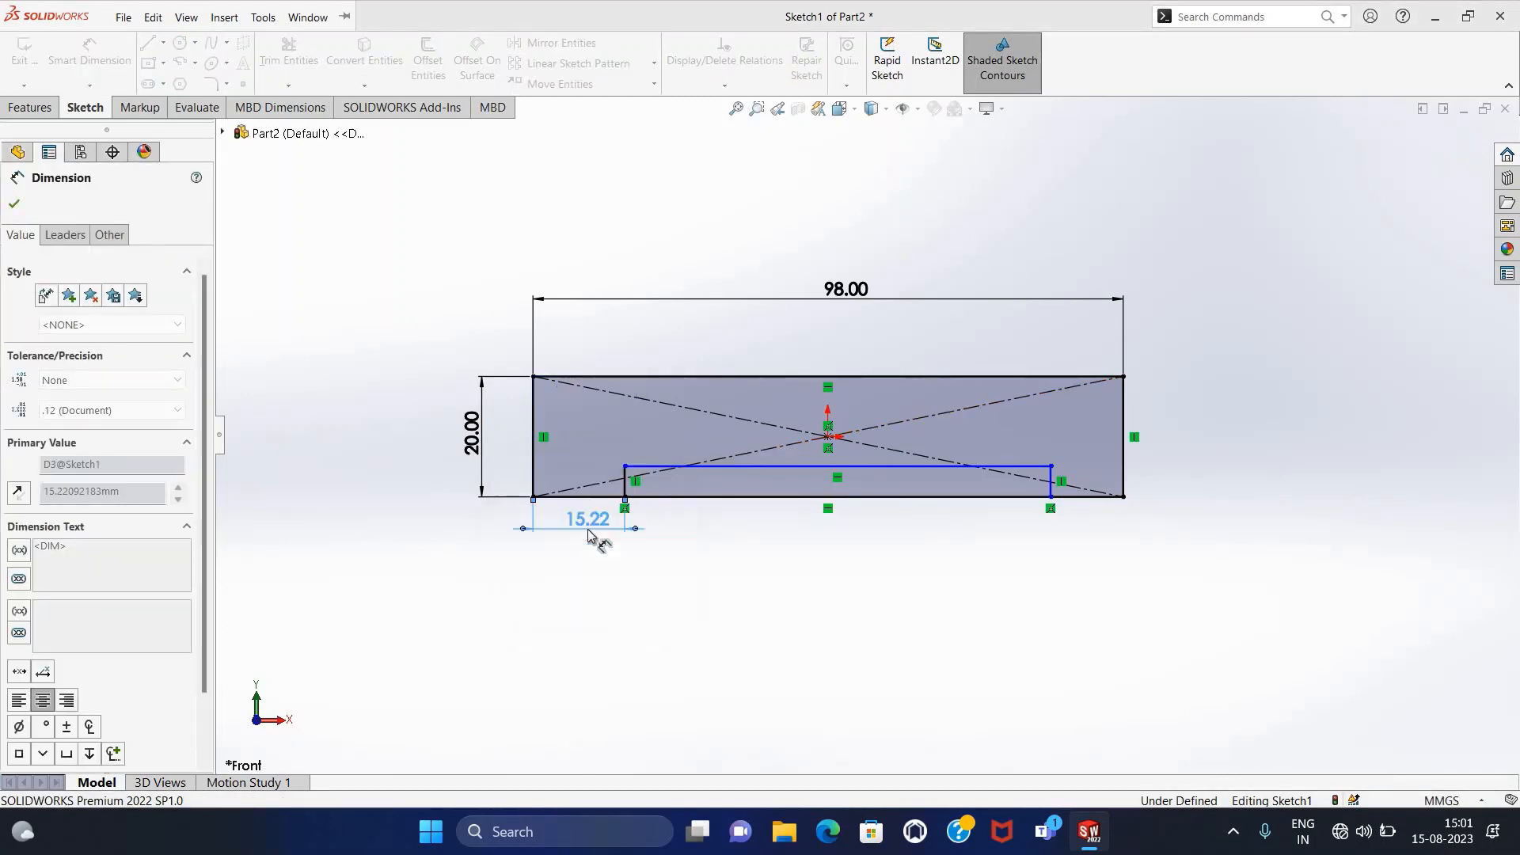
click(1053, 484)
click(1123, 479)
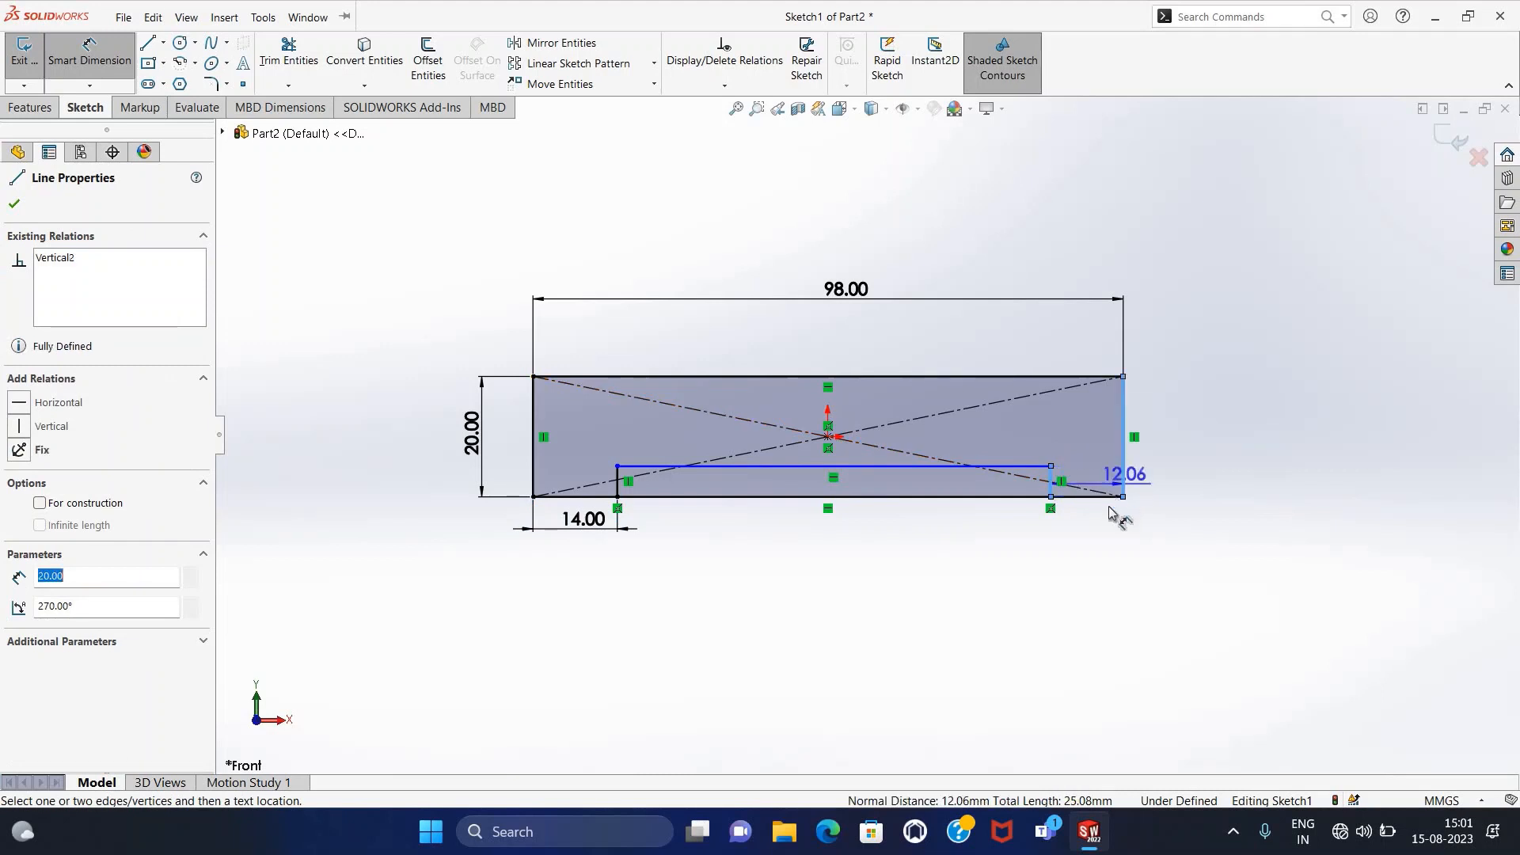
click(1100, 539)
text(14)
key(Return)
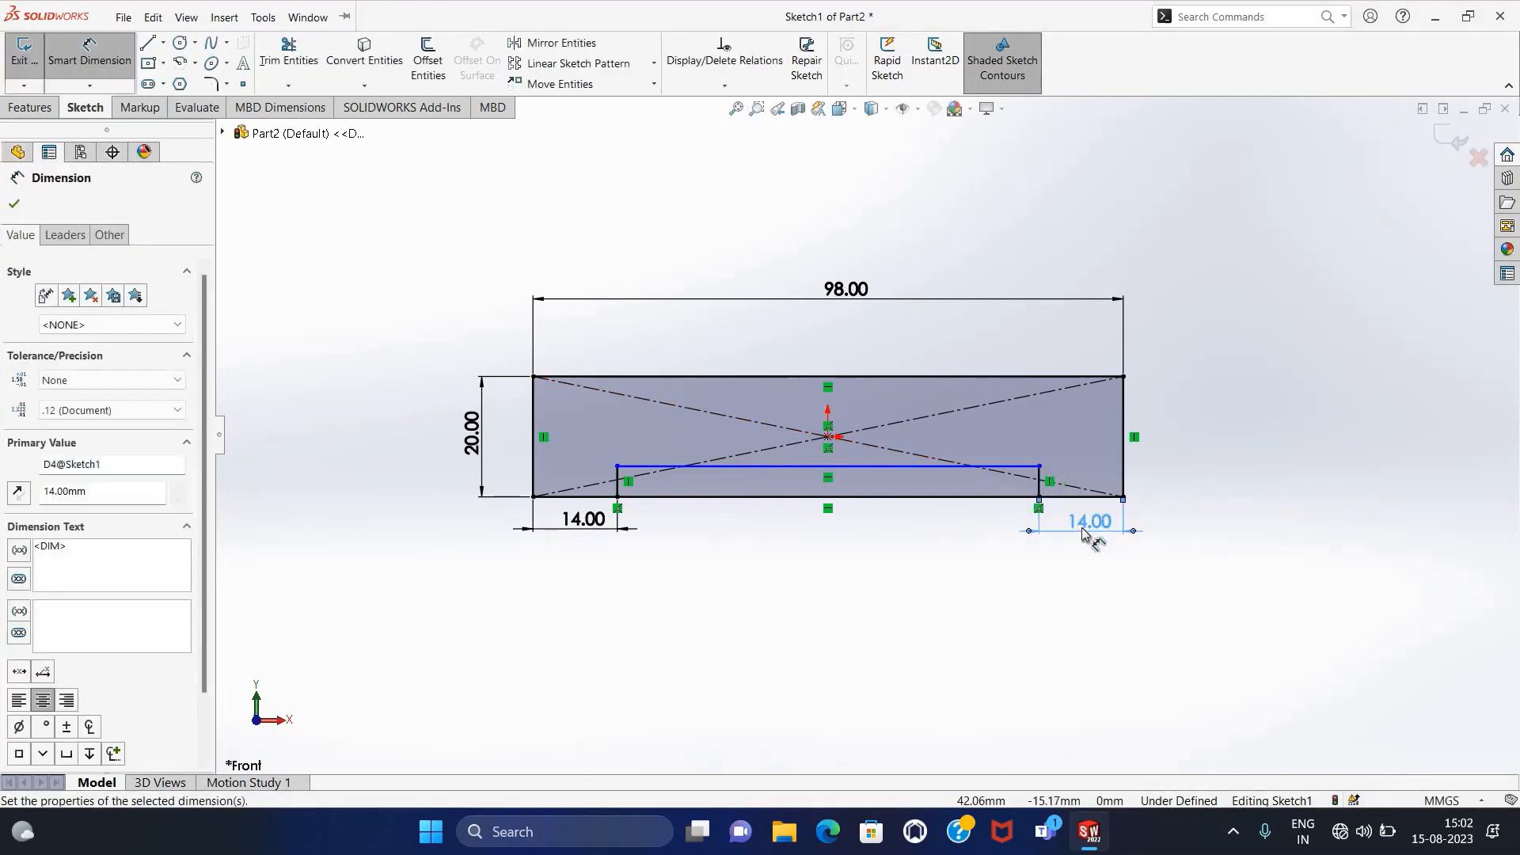
Step: Set the recess height to 5 mm
click(932, 468)
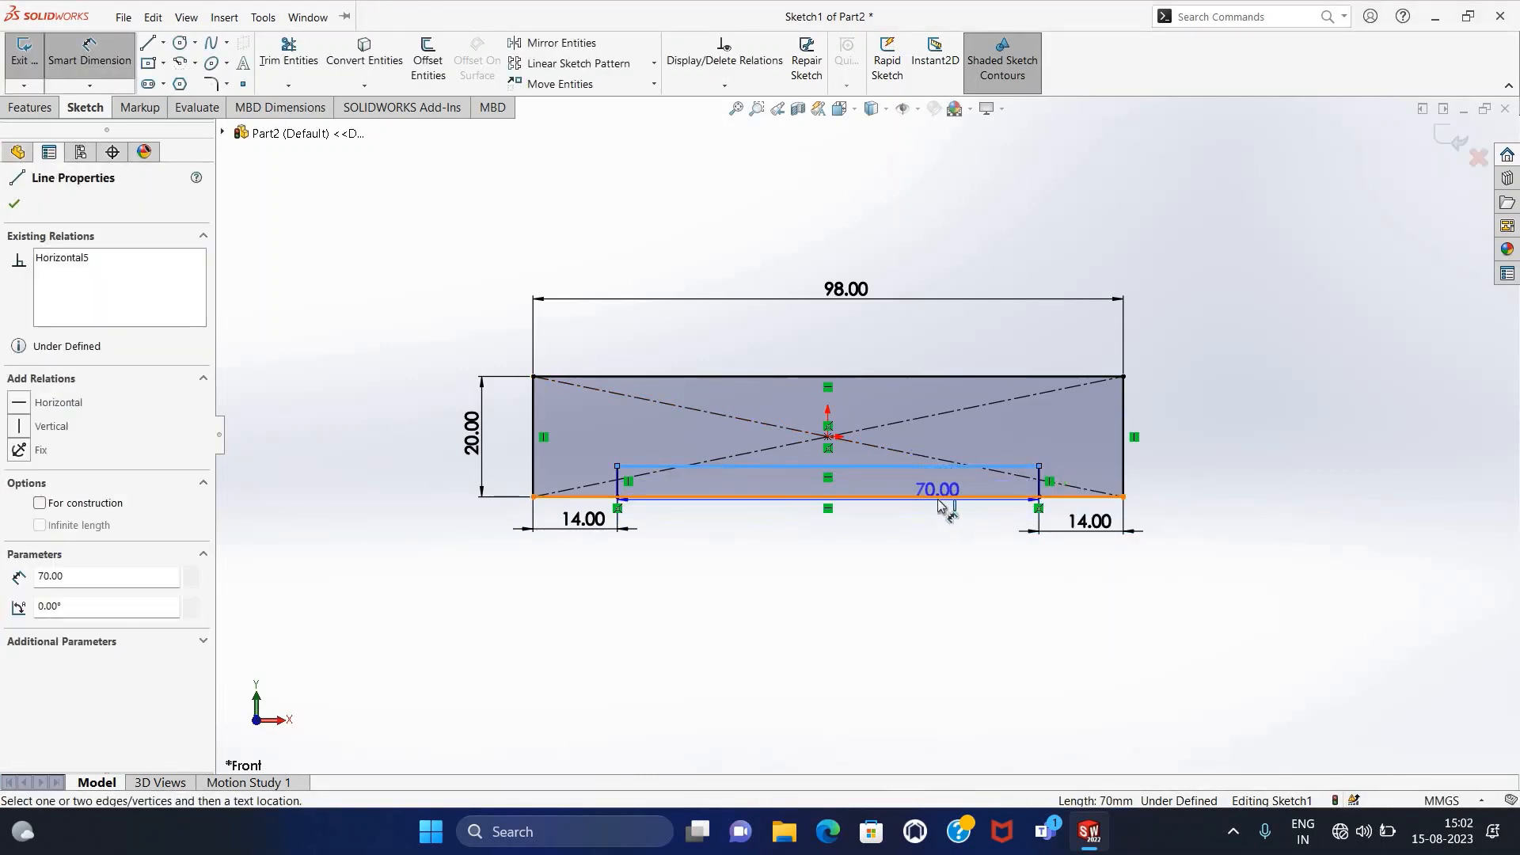
click(1038, 479)
click(1059, 475)
key(BackSpace)
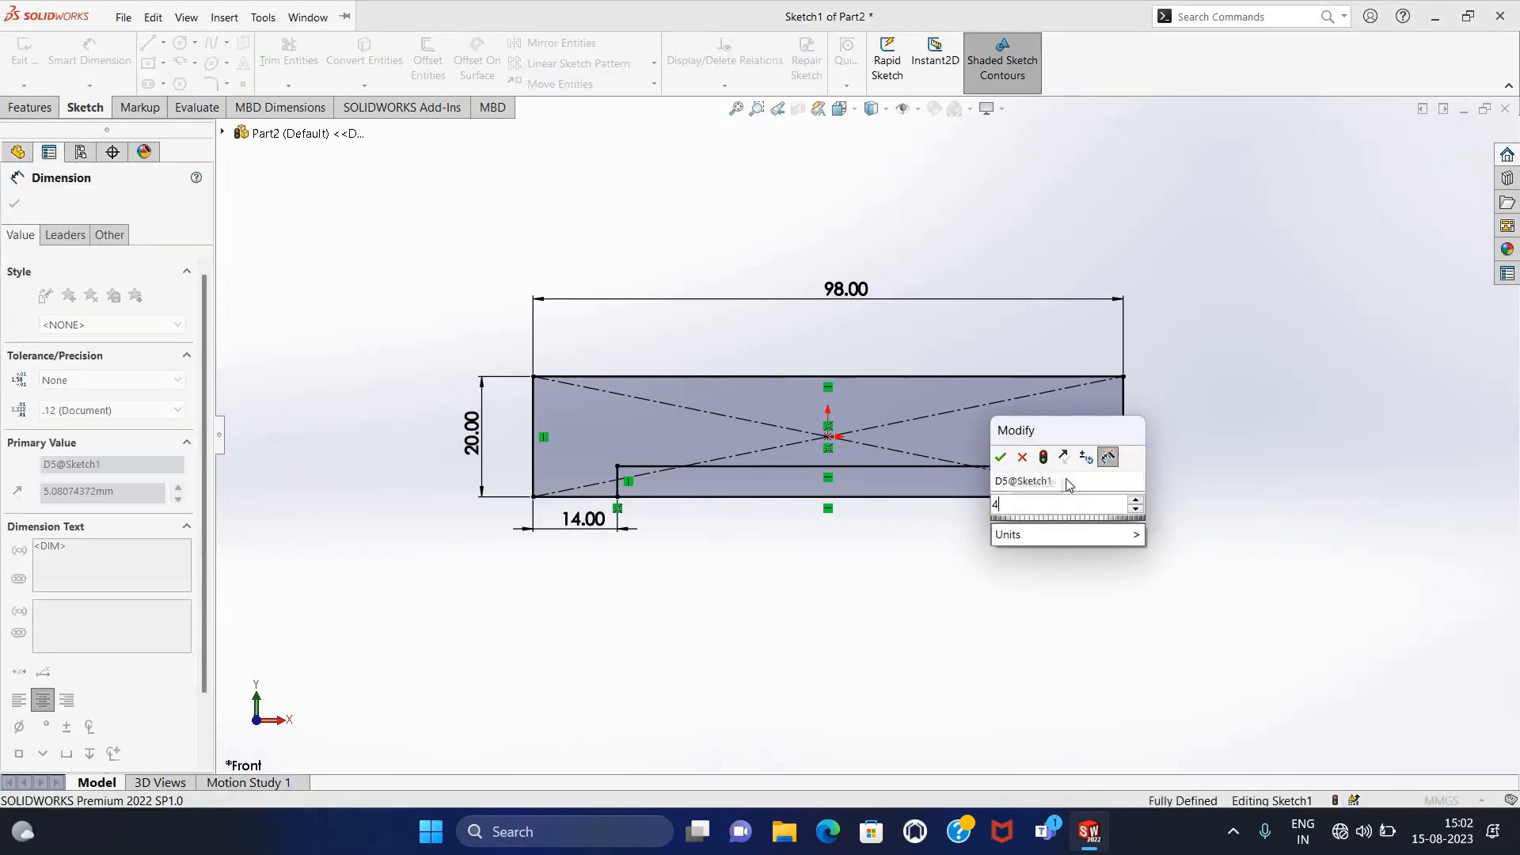
text(14)
key(Return)
click(1227, 509)
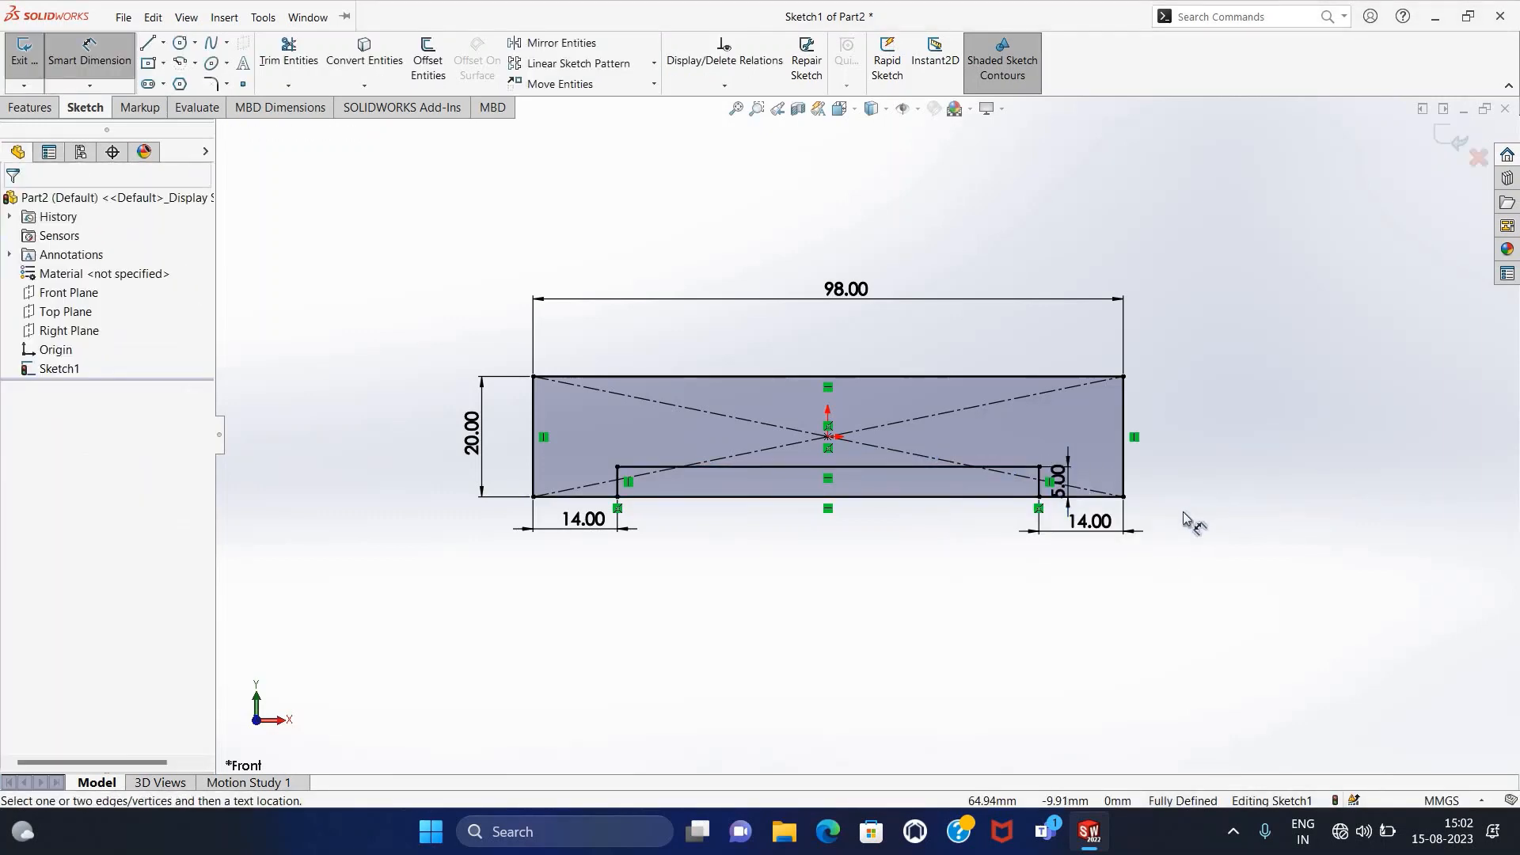
Step: Trim the rectangle's bottom edge between the two short vertical lines to open the recess
click(121, 89)
click(287, 55)
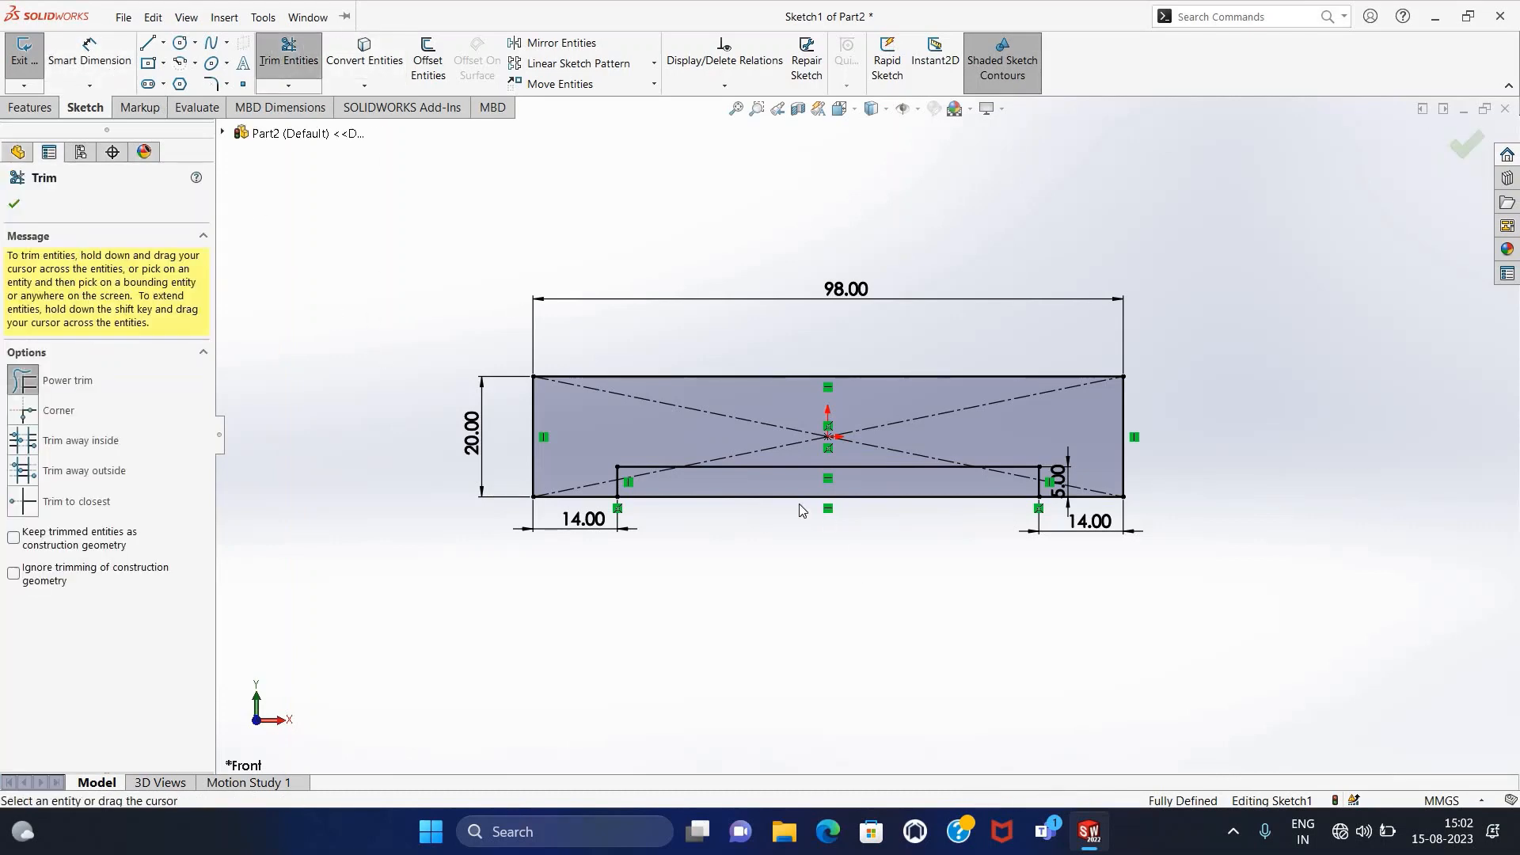
drag(780, 494, 774, 559)
key(Escape)
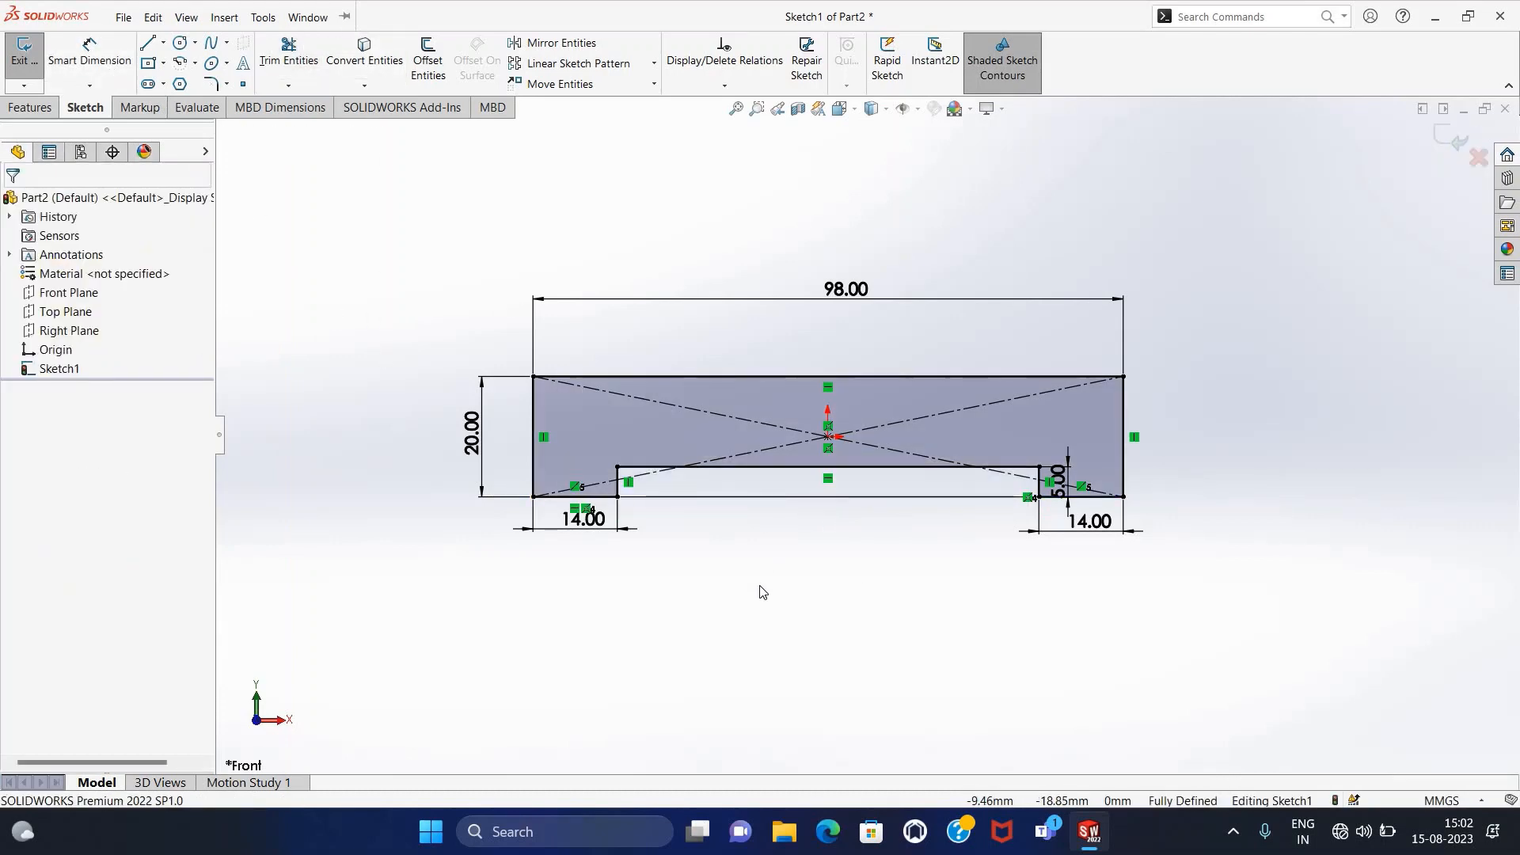
Step: Finish the sketch and extrude the profile 42 mm with the Mid Plane end condition
click(23, 54)
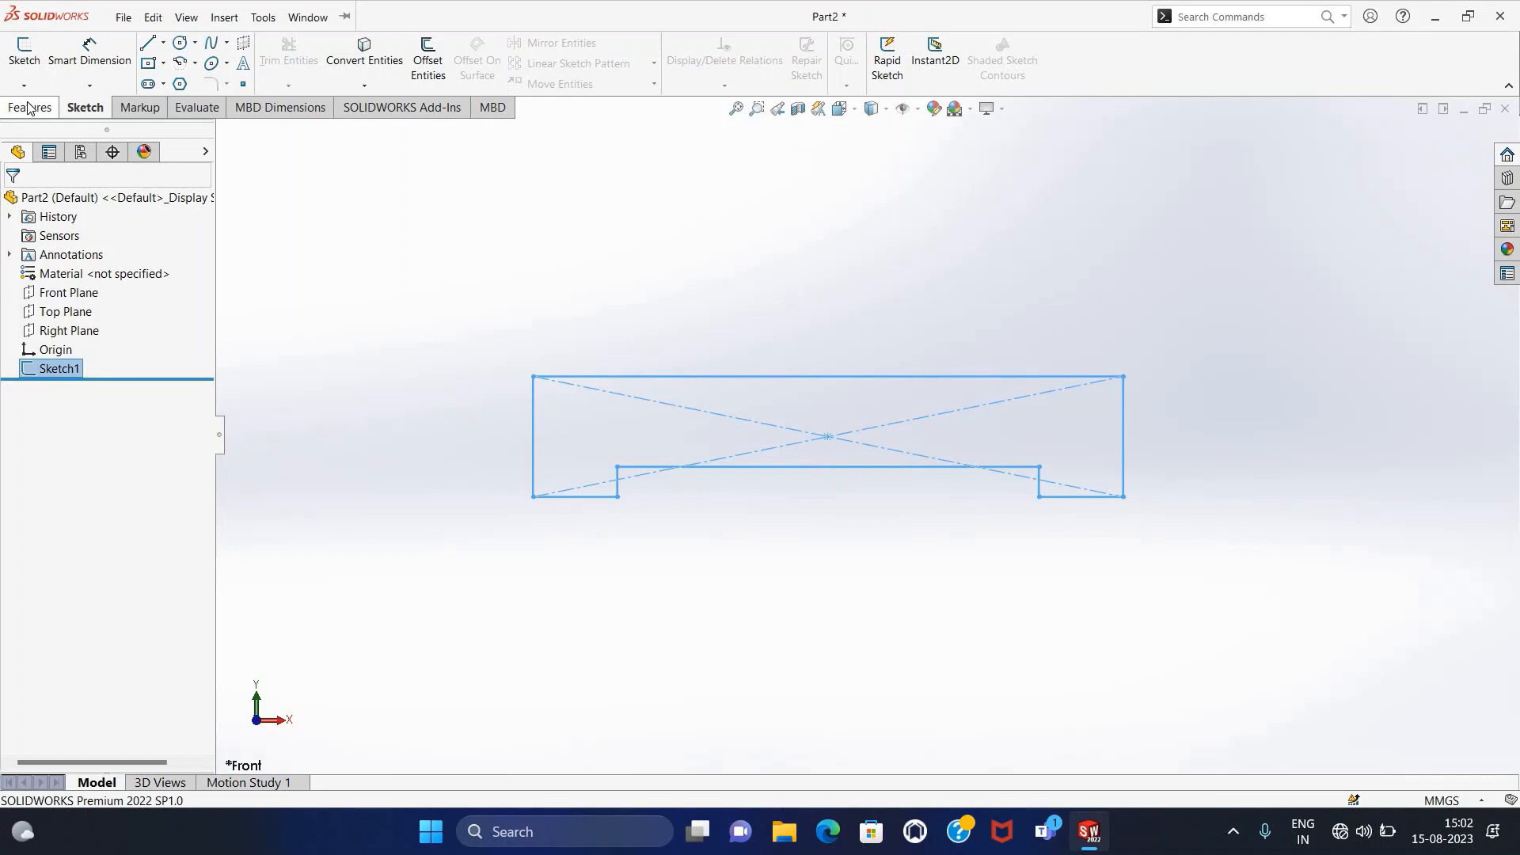
click(27, 108)
click(31, 59)
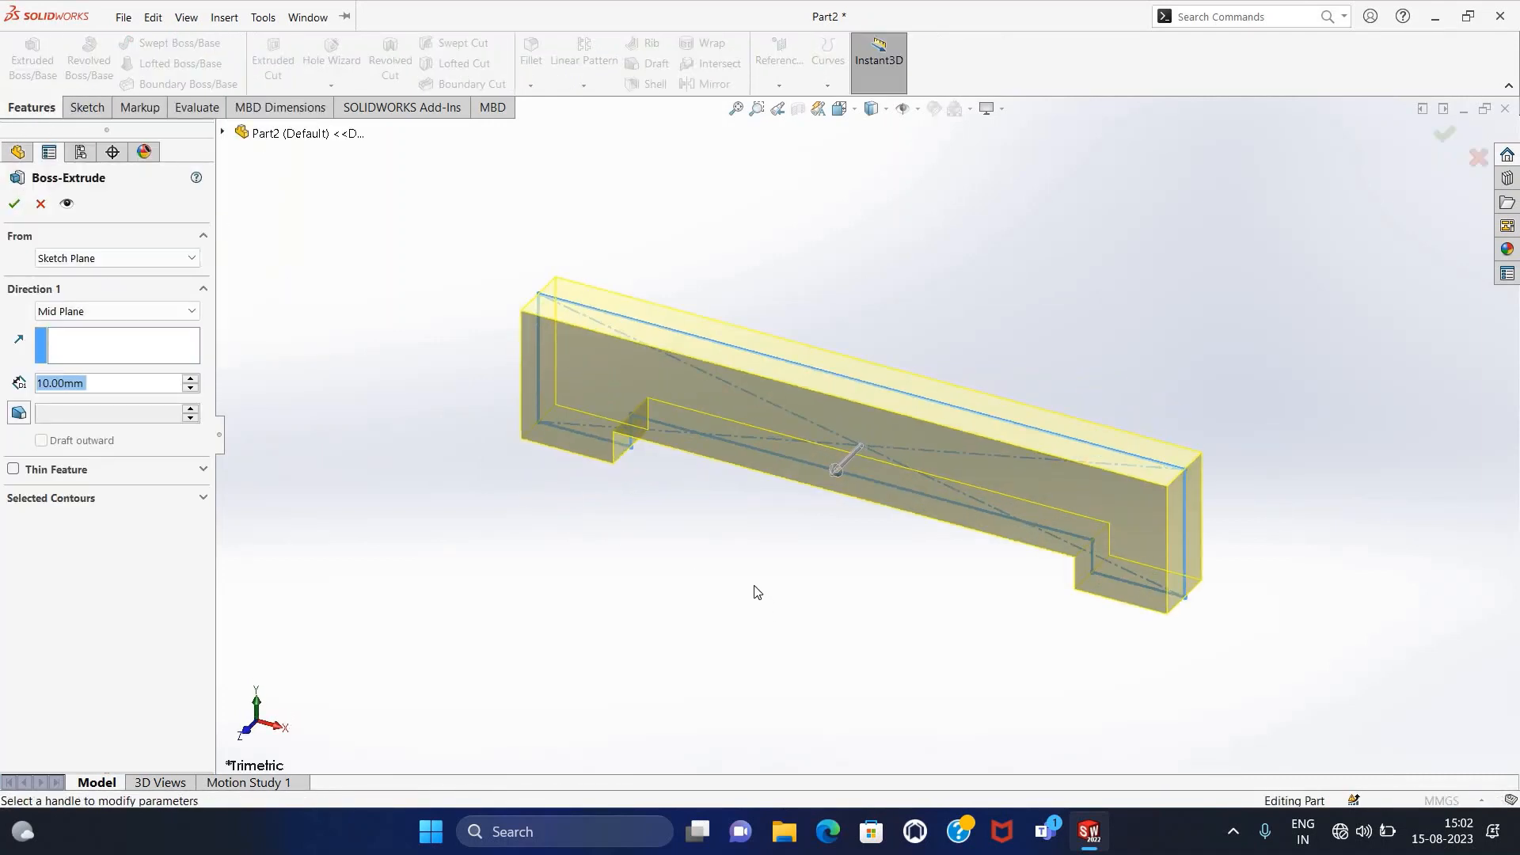
text(42)
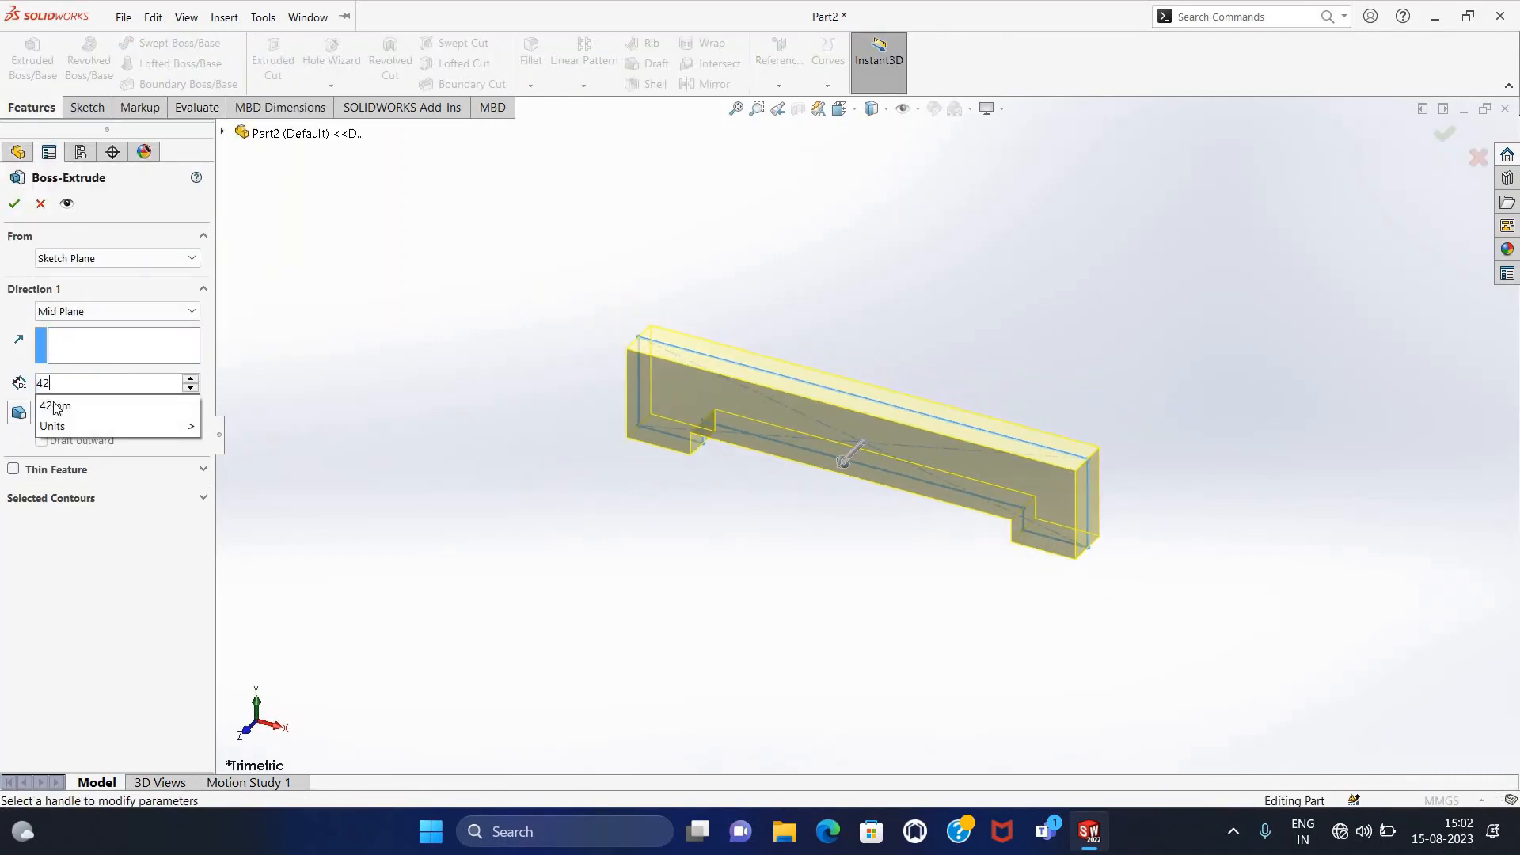
key(Return)
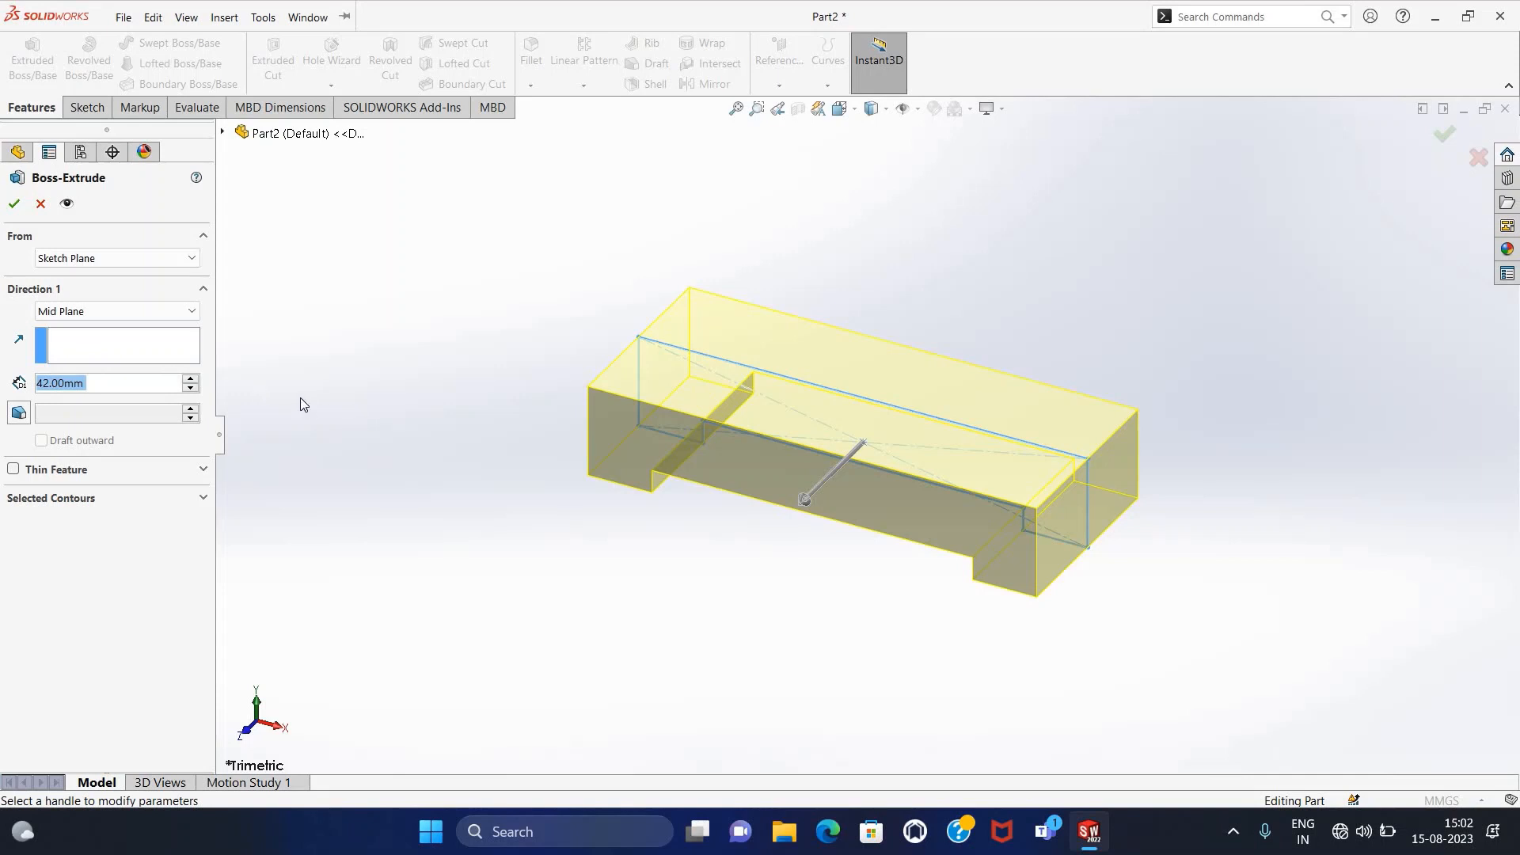
click(14, 205)
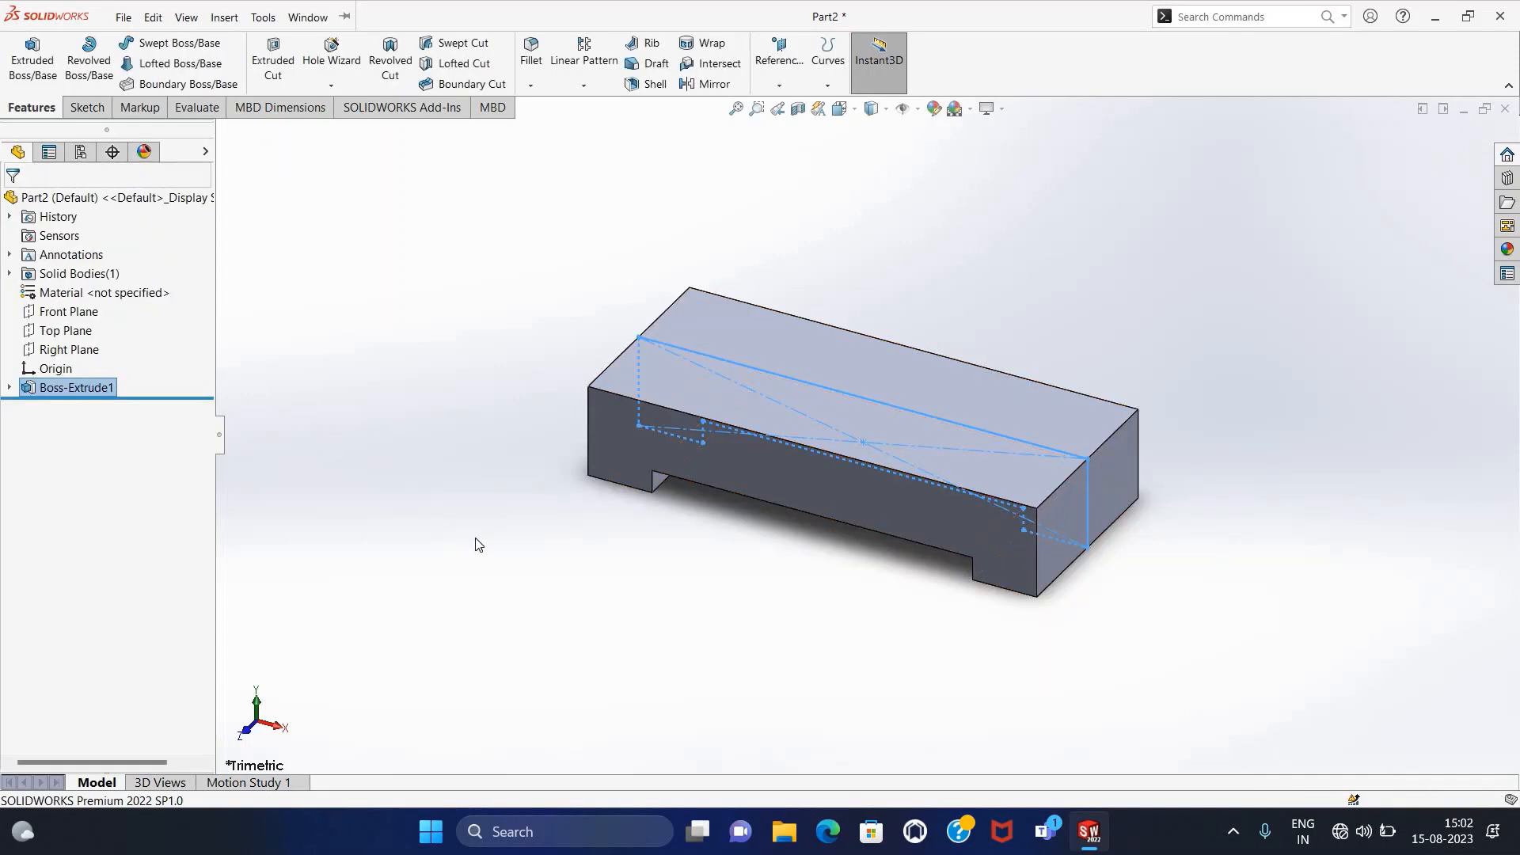
Step: Show the reference planes in the graphics area and start a new sketch on the Right Plane
click(916, 108)
click(926, 131)
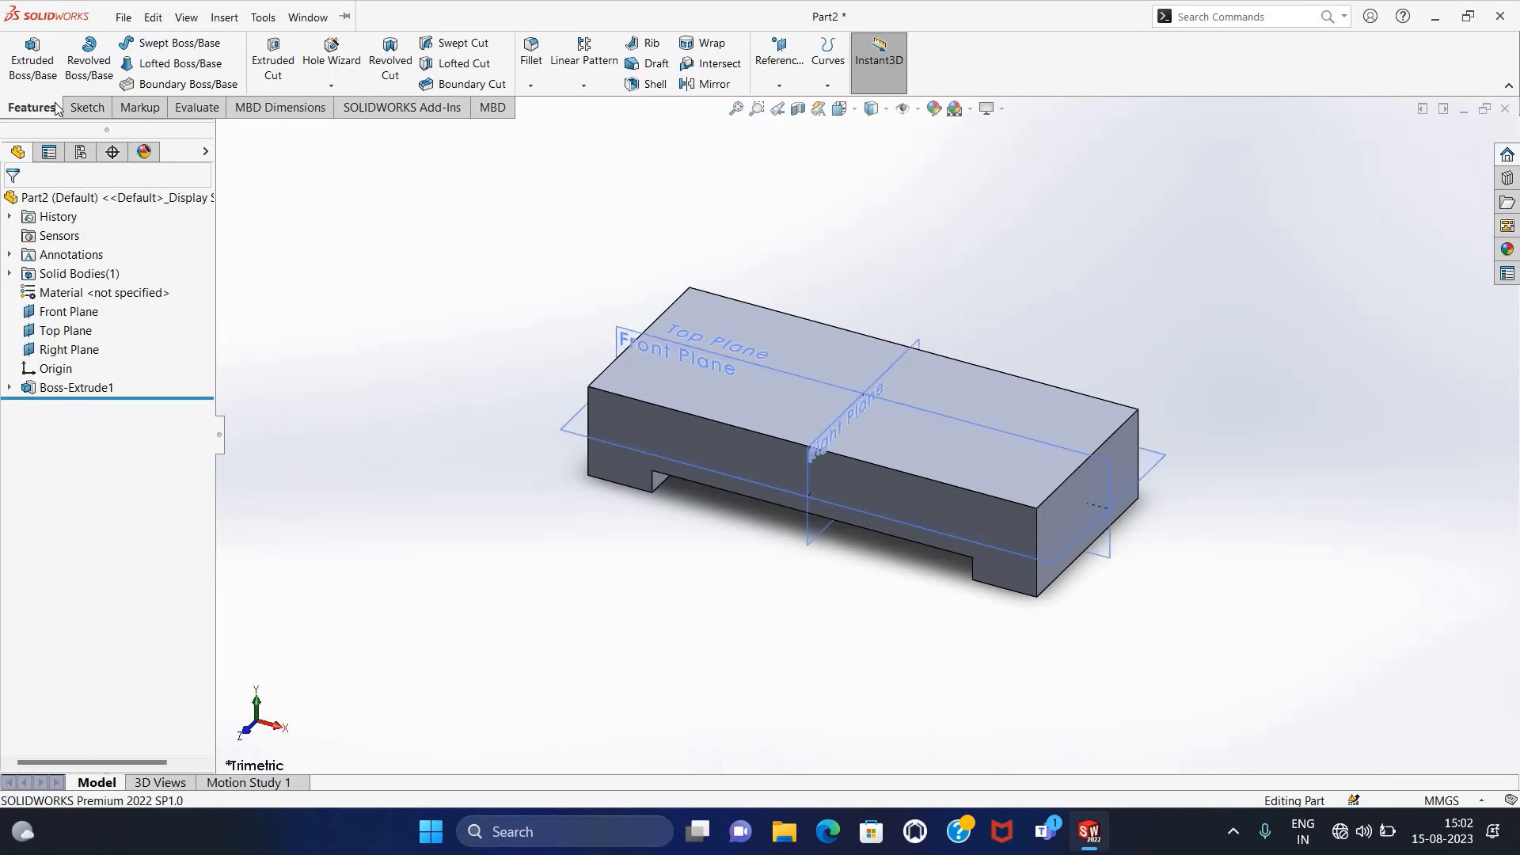
click(85, 107)
click(24, 52)
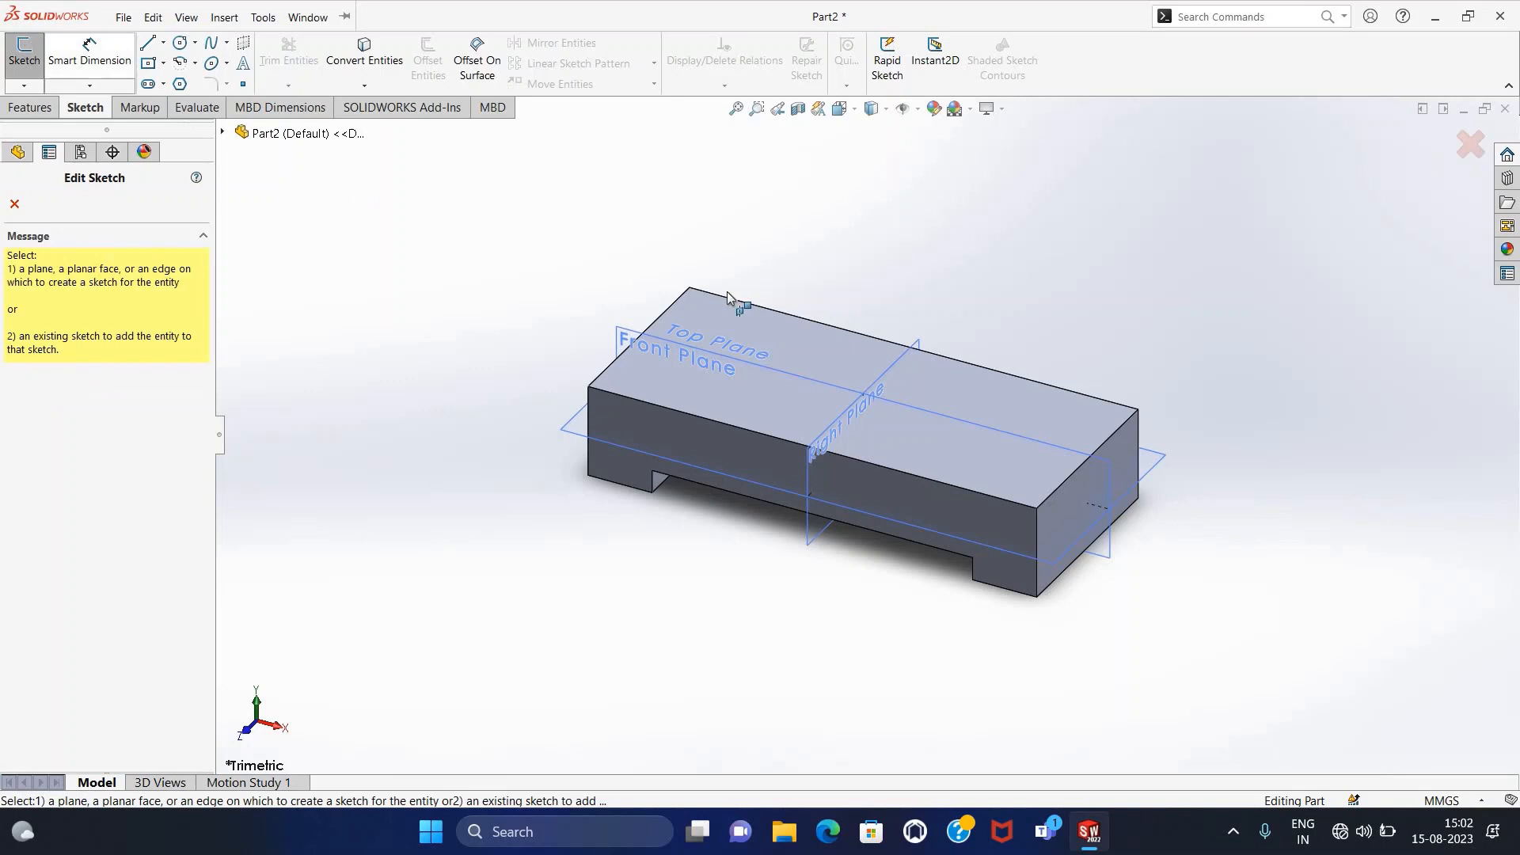
click(915, 342)
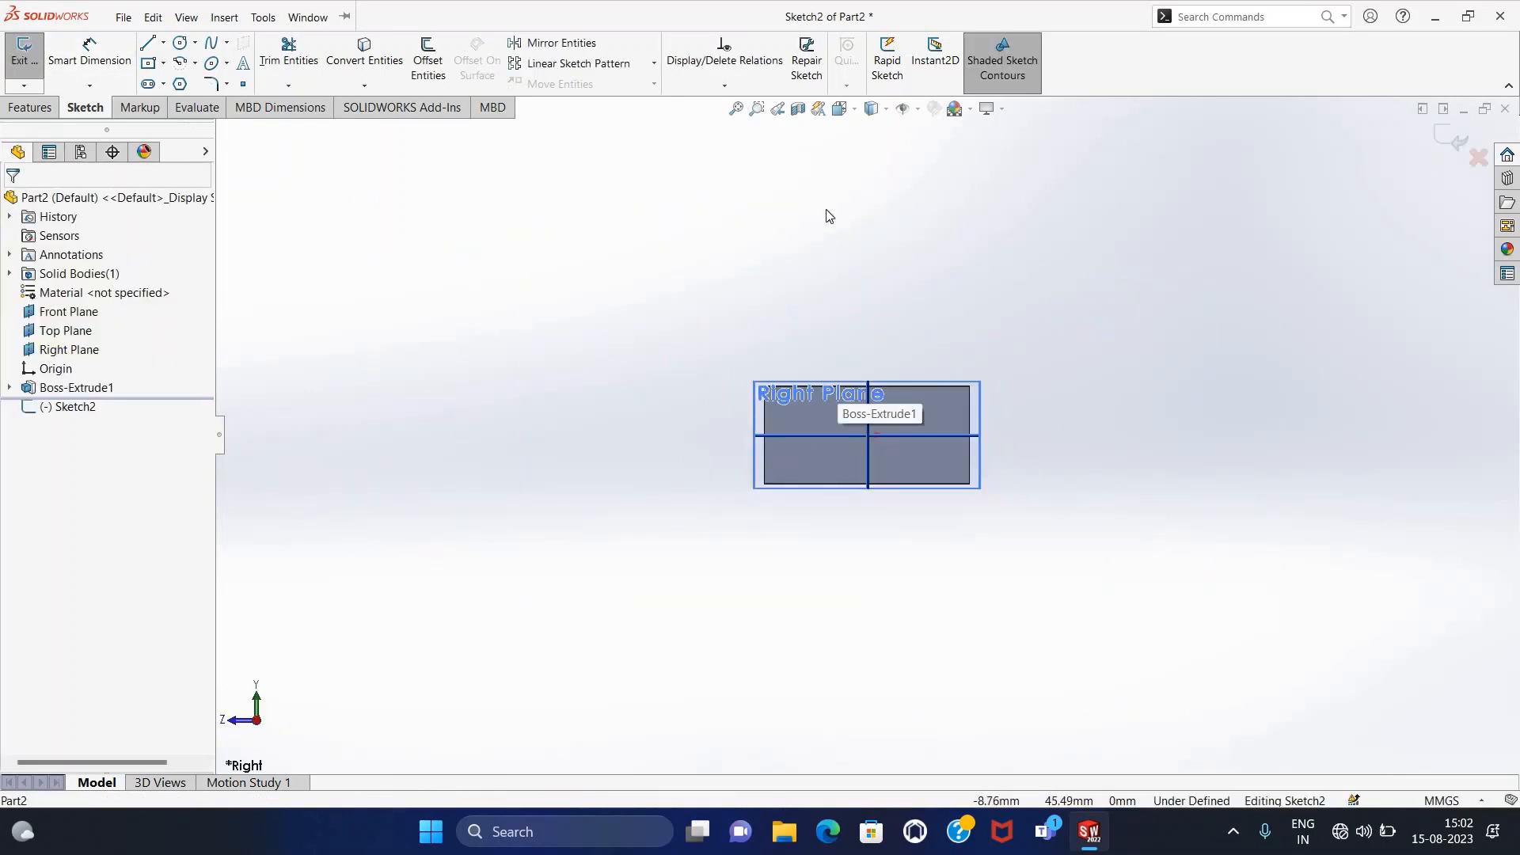
Step: Sketch a horizontal centerline about 71 mm long above the block
click(163, 43)
click(178, 79)
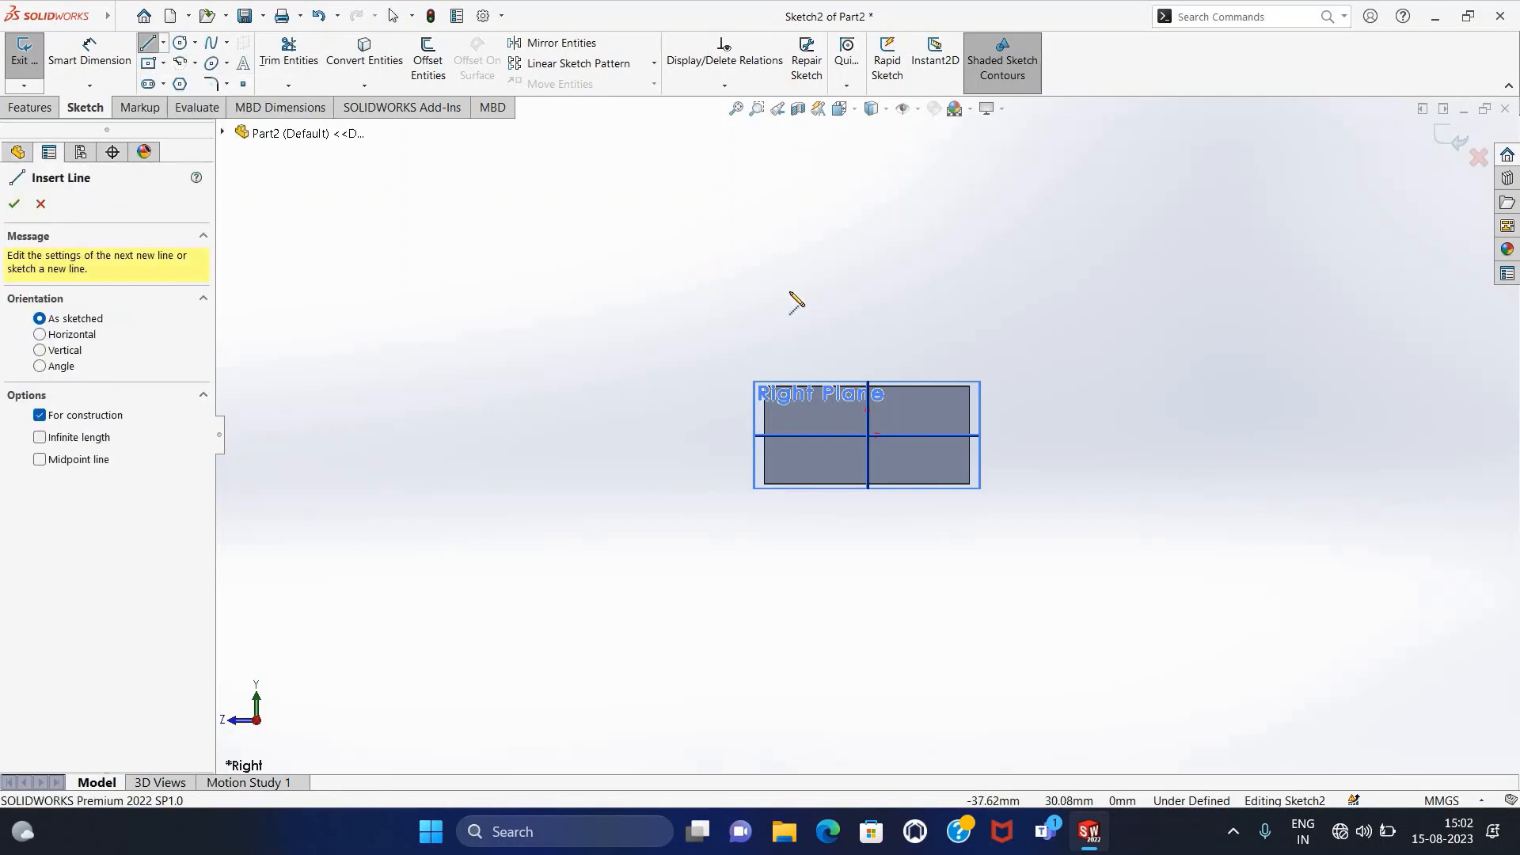
click(684, 287)
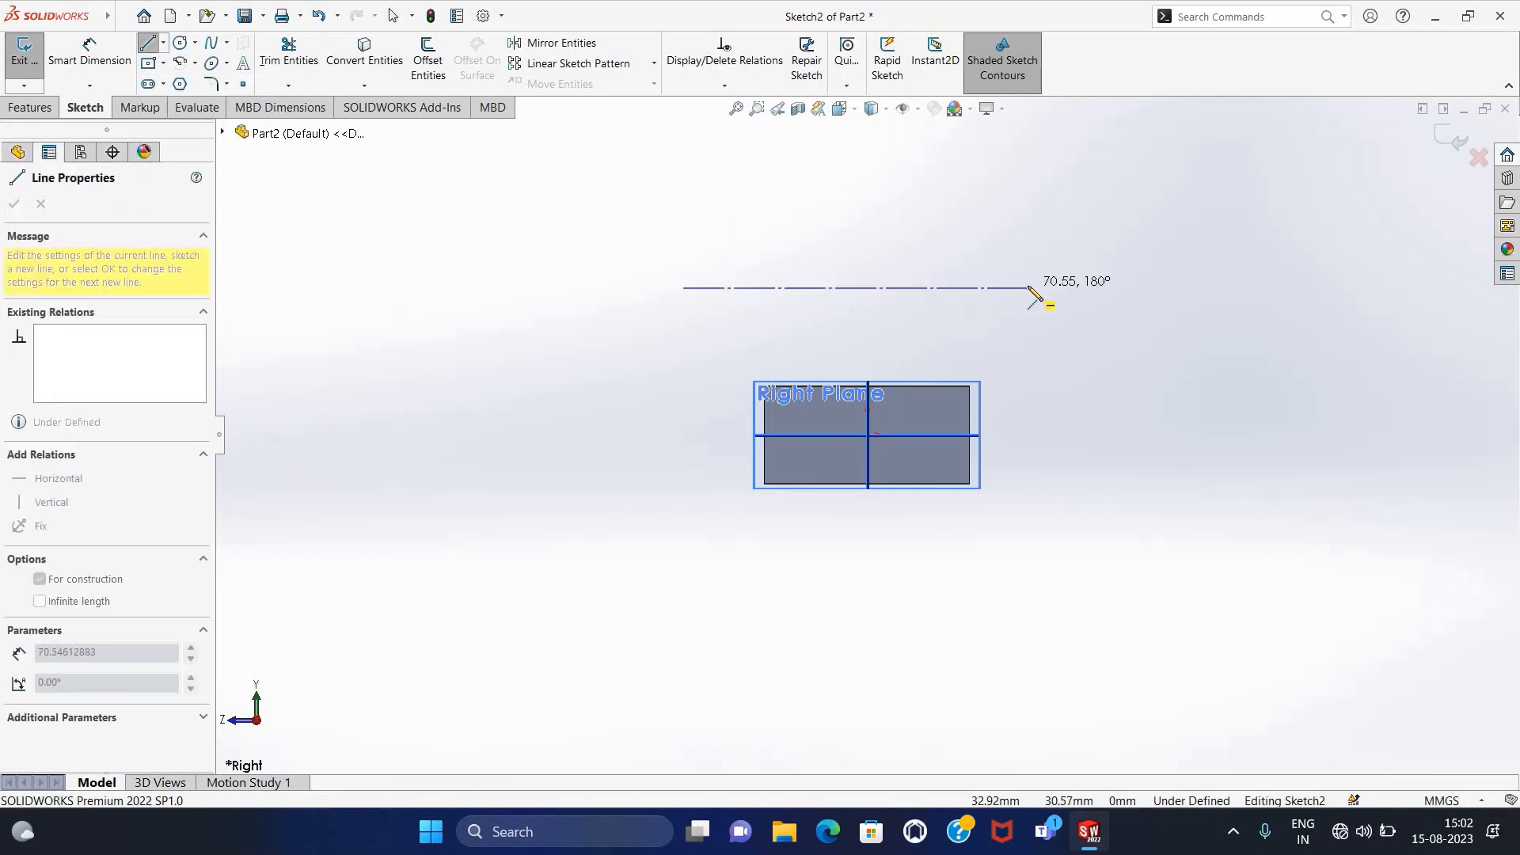
click(1028, 288)
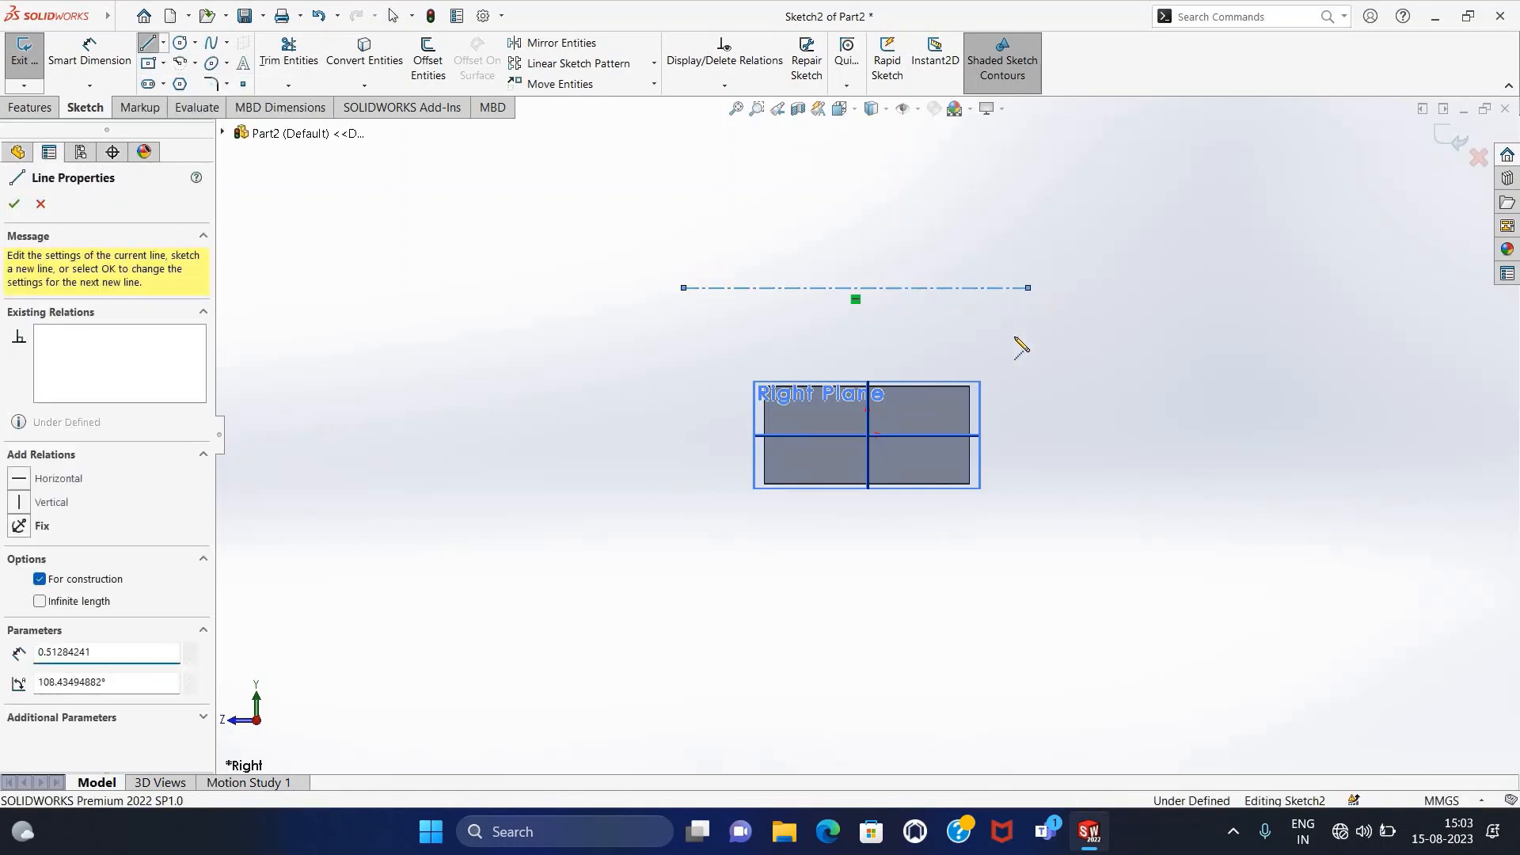
key(Escape)
key(Escape)
Step: Dimension the centerline to 21 mm above the block's top edge
click(63, 76)
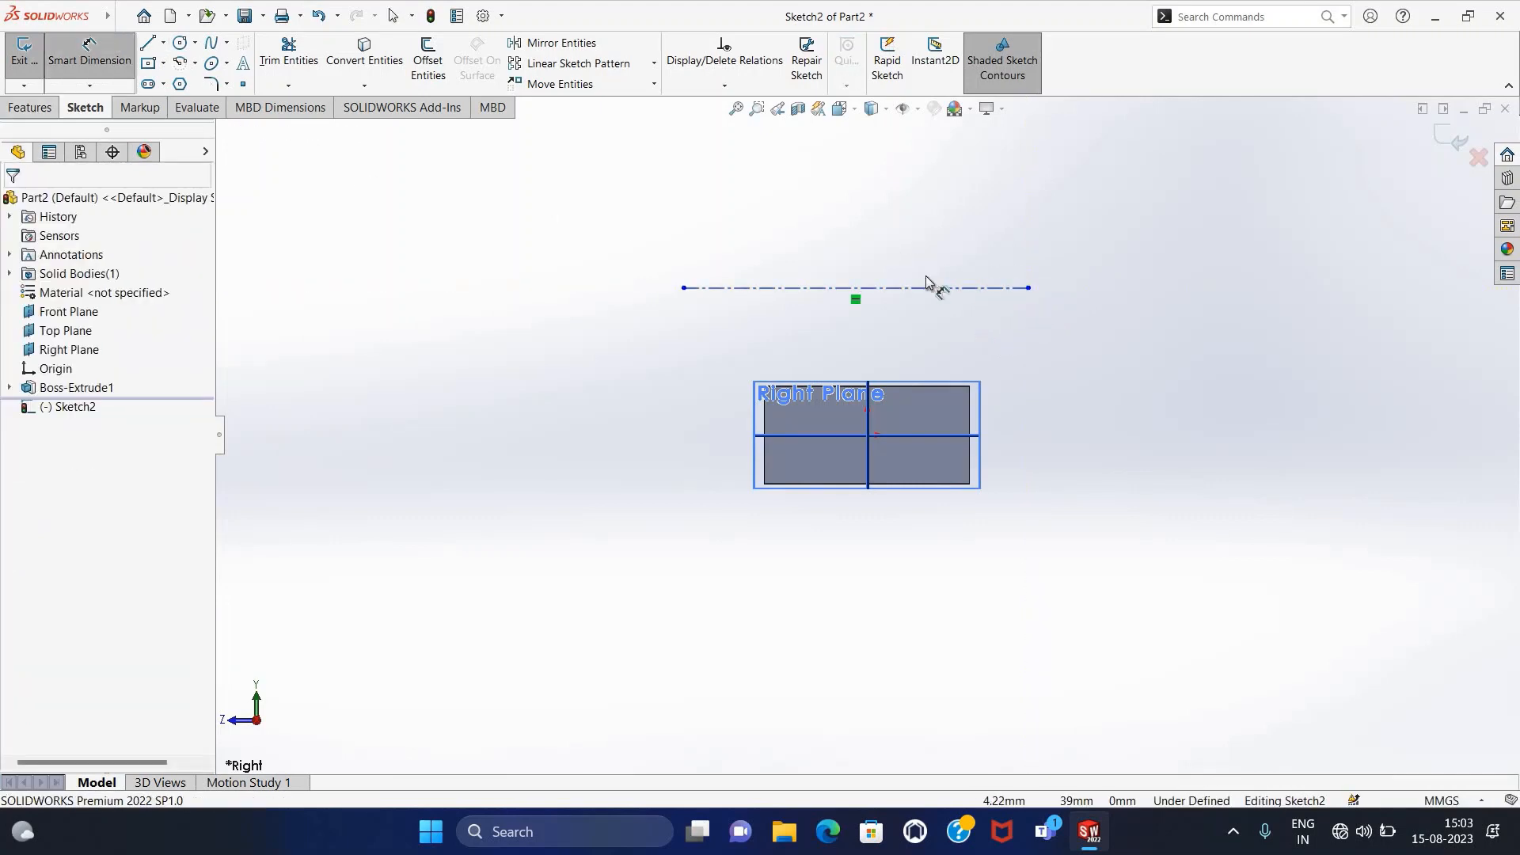
click(966, 367)
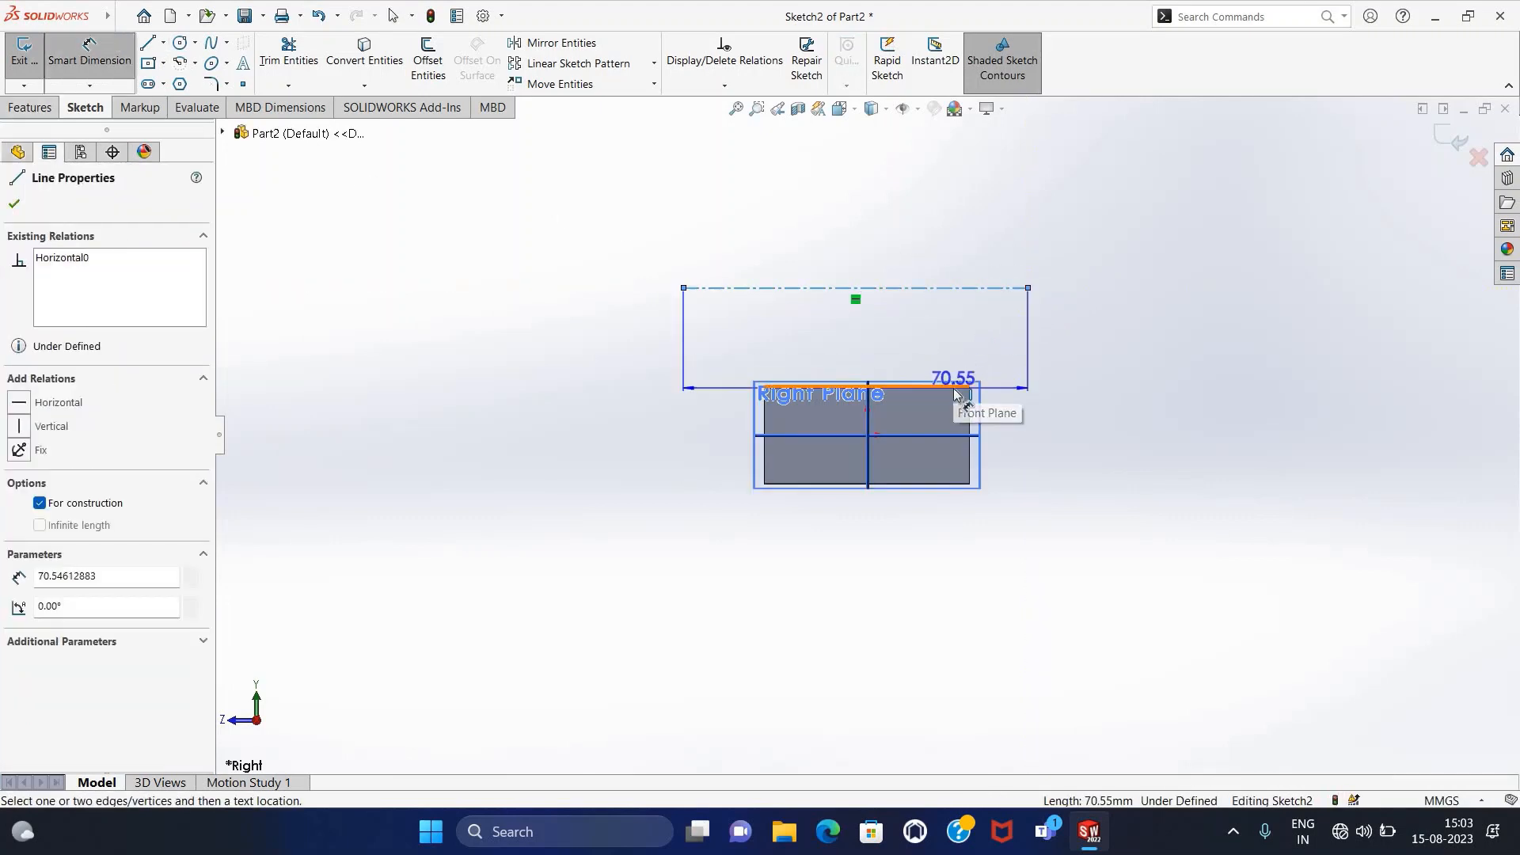
click(980, 372)
click(1021, 343)
text(21)
key(Return)
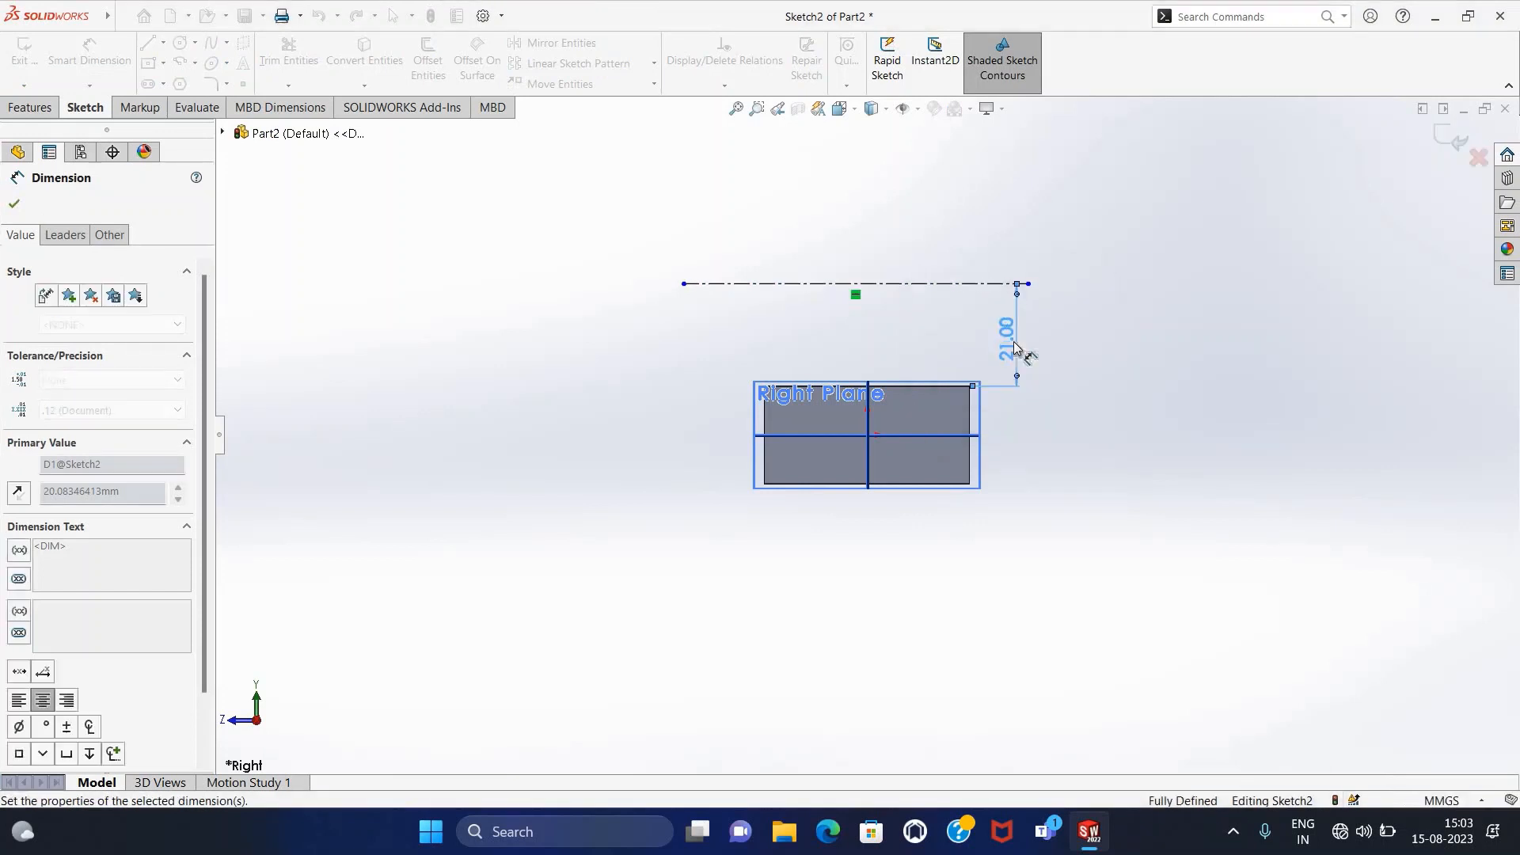
key(Escape)
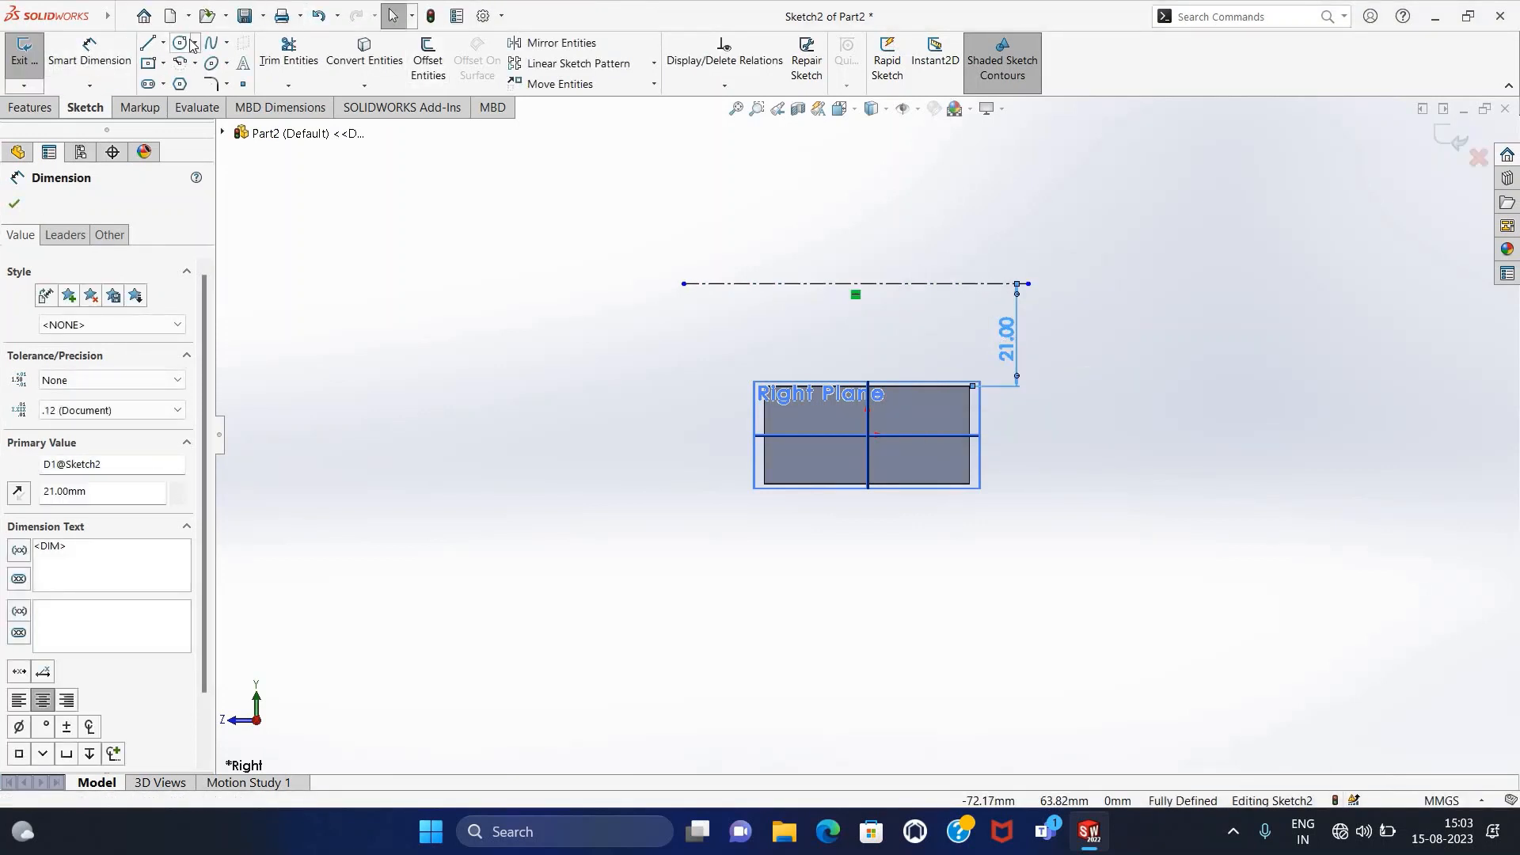
Step: Sketch a vertical centerline from the middle of the block's top edge up past the horizontal centerline
click(181, 43)
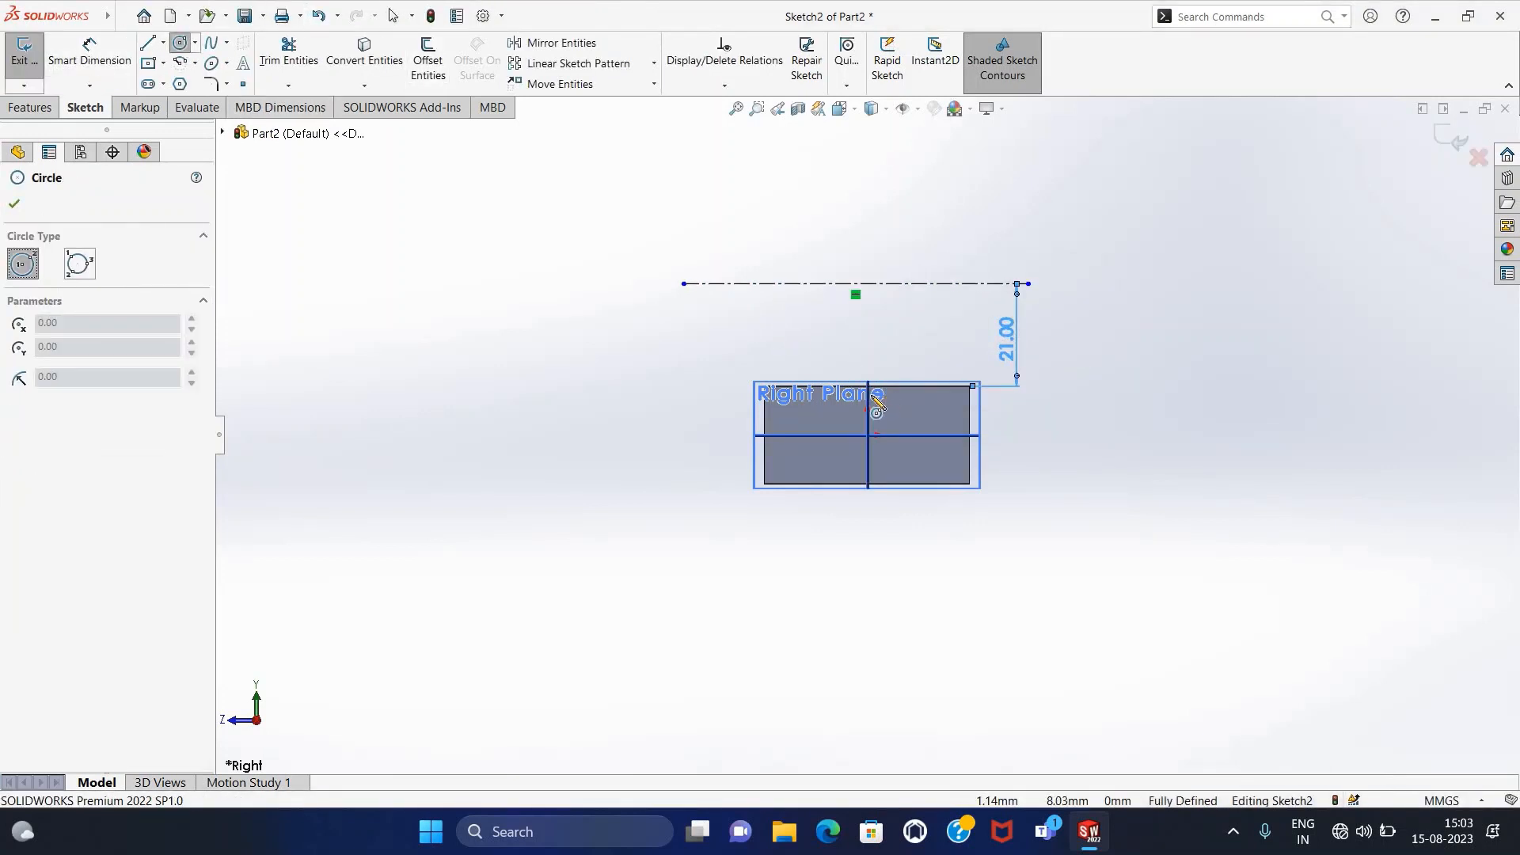
key(Escape)
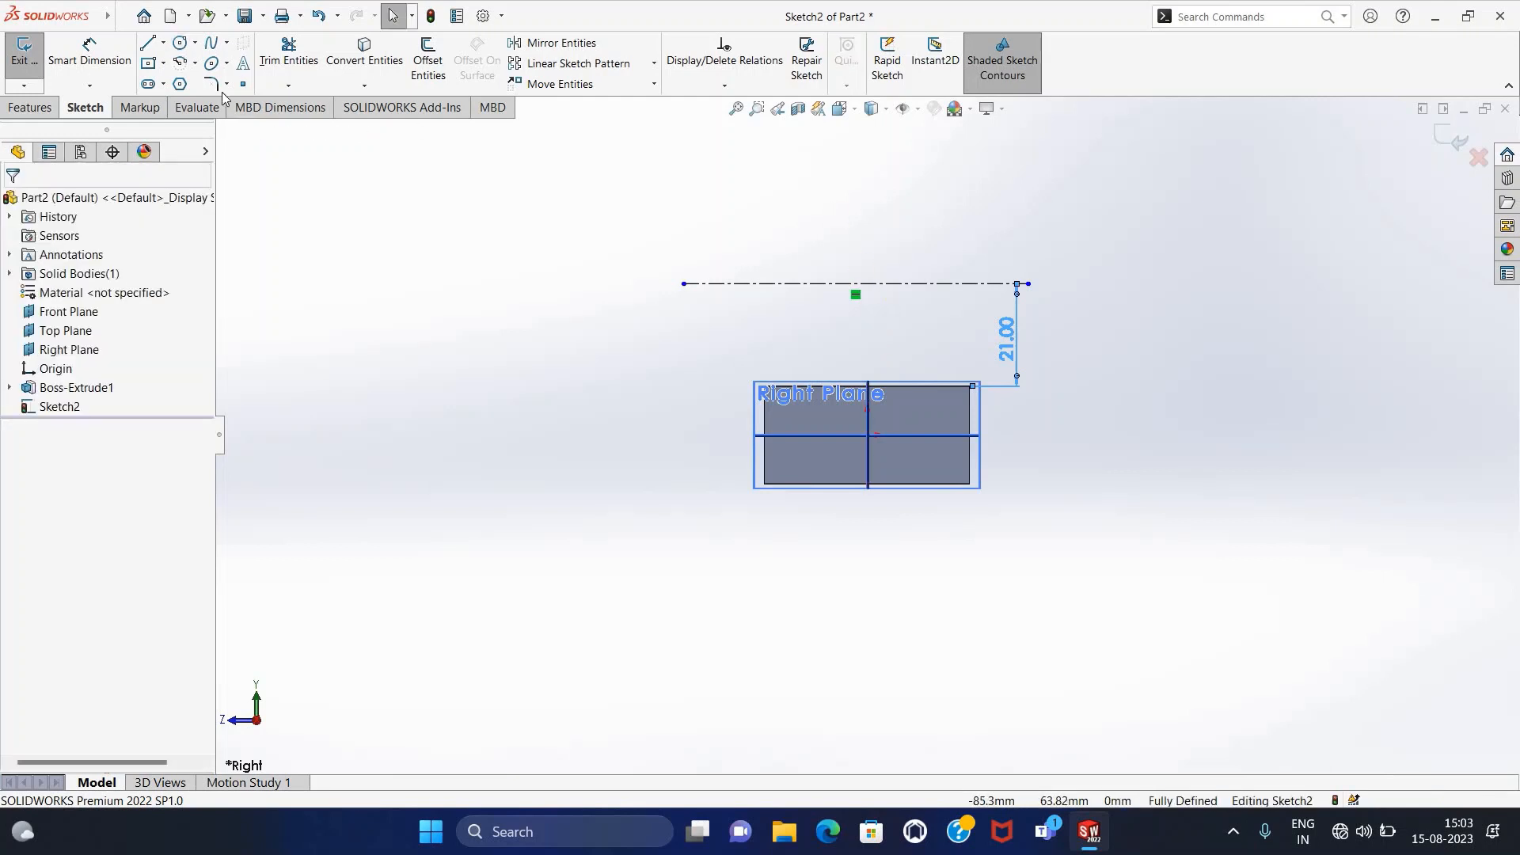
click(164, 43)
click(179, 82)
click(866, 385)
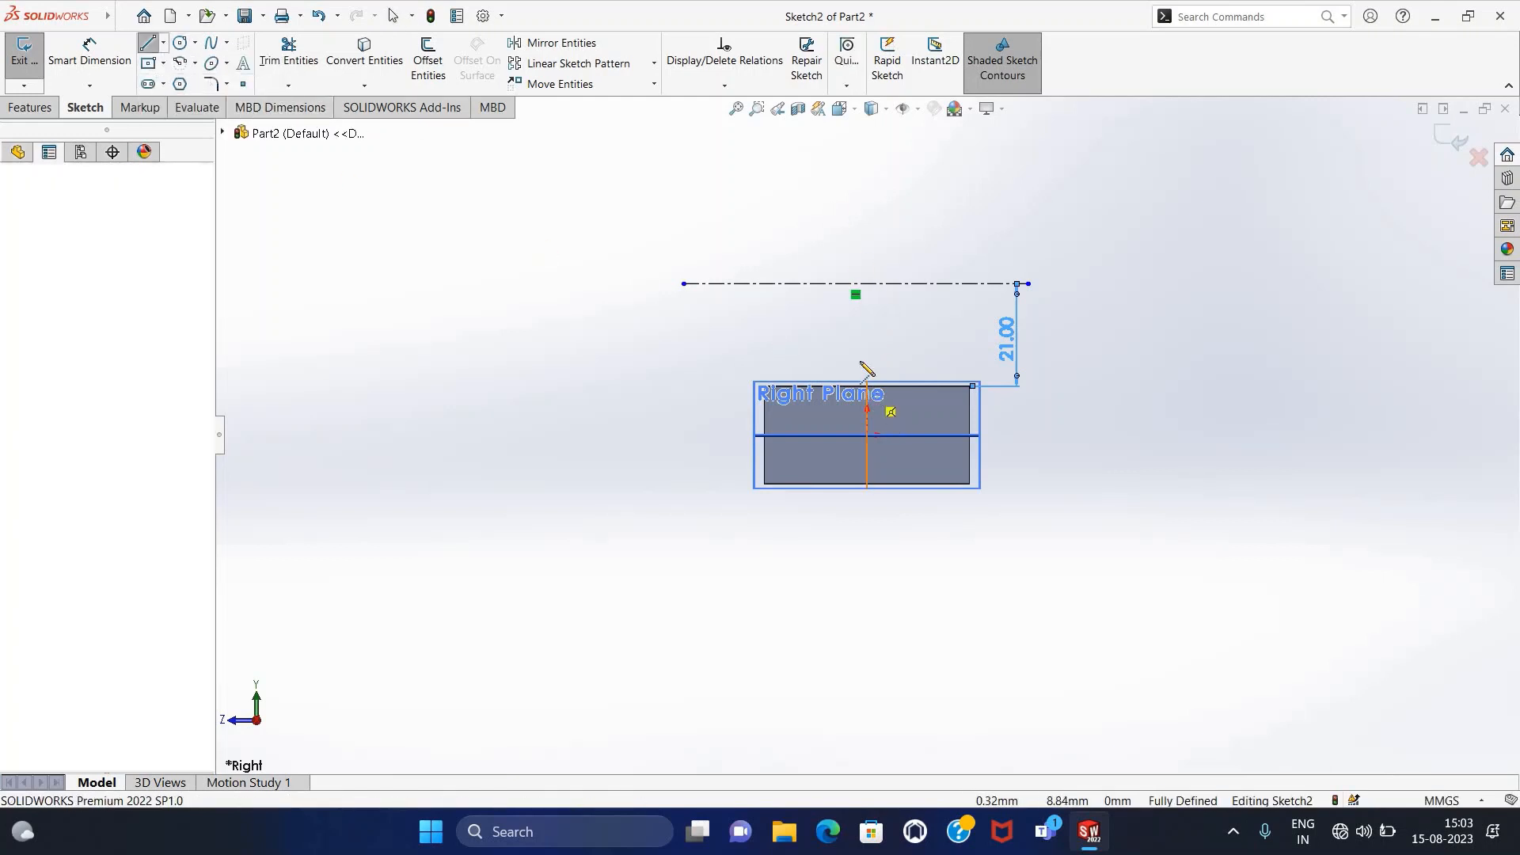
click(867, 231)
key(Escape)
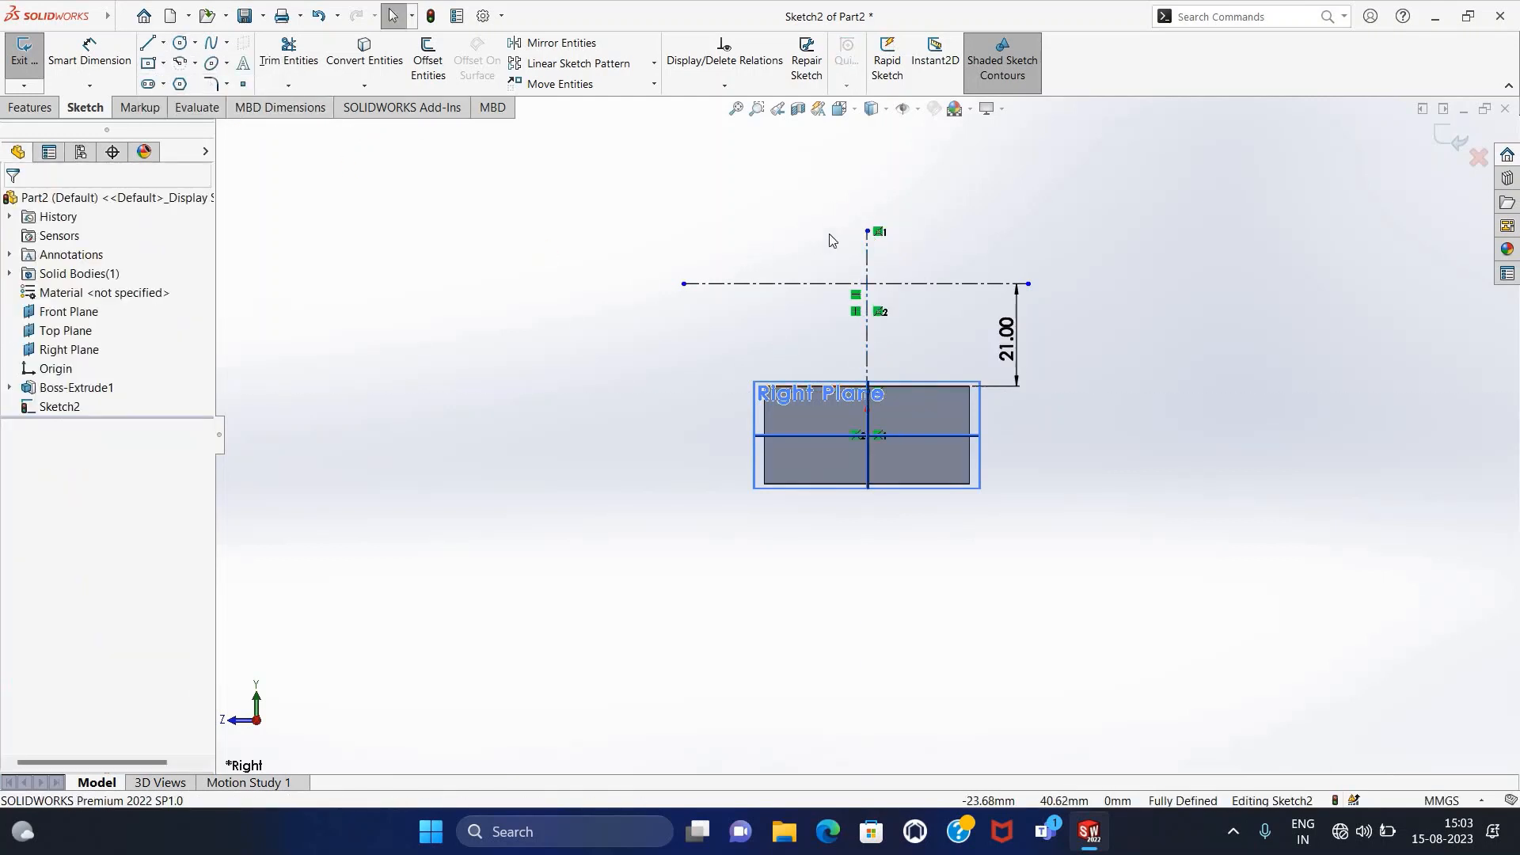
Step: Draw a circle of radius 21 mm centred where the two centerlines cross
click(181, 43)
scroll(871, 289, down, 4)
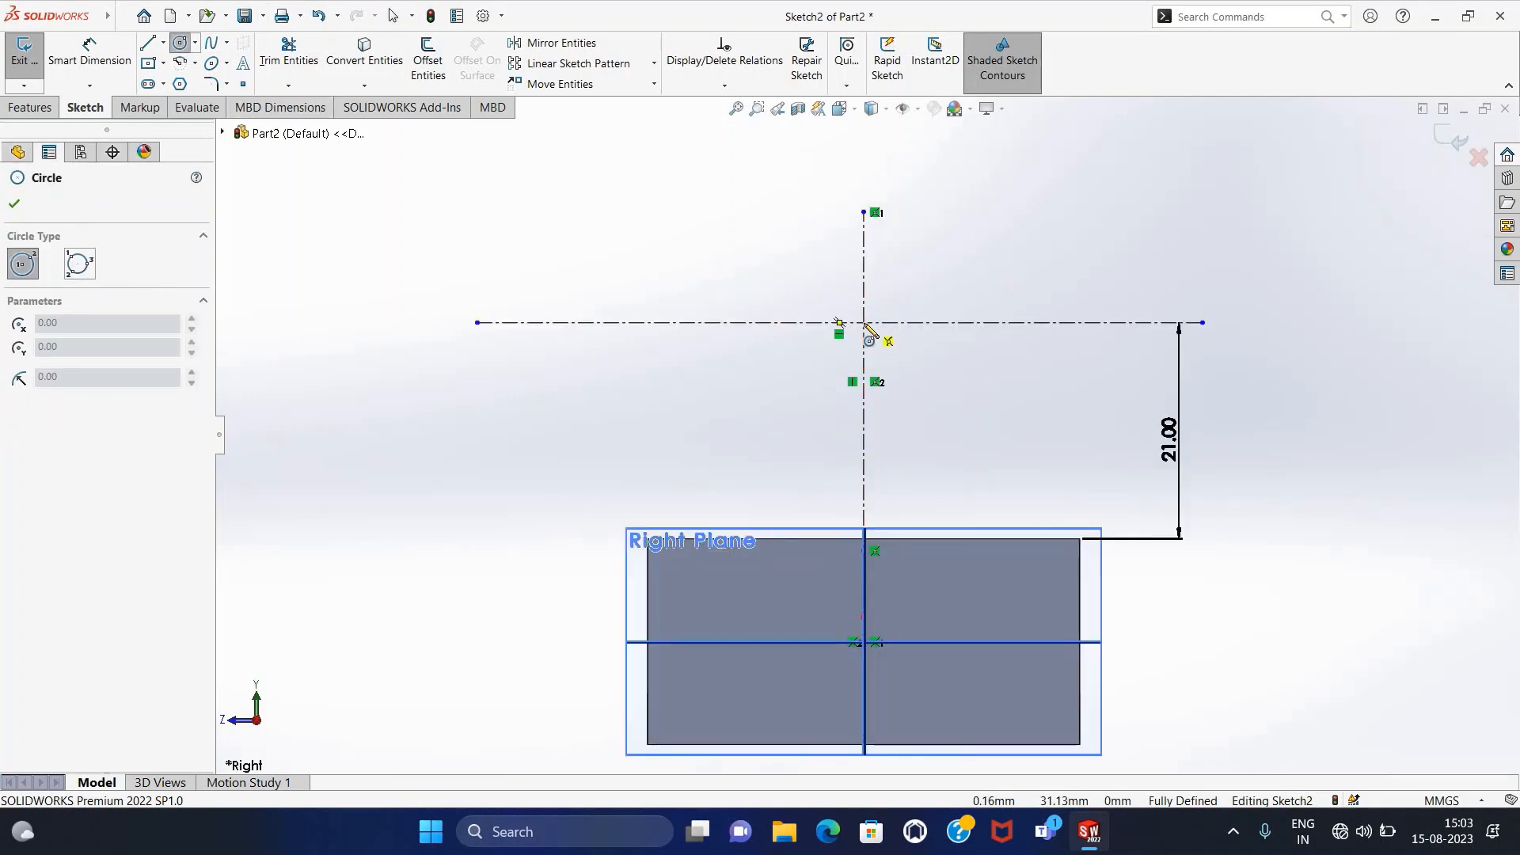
click(863, 323)
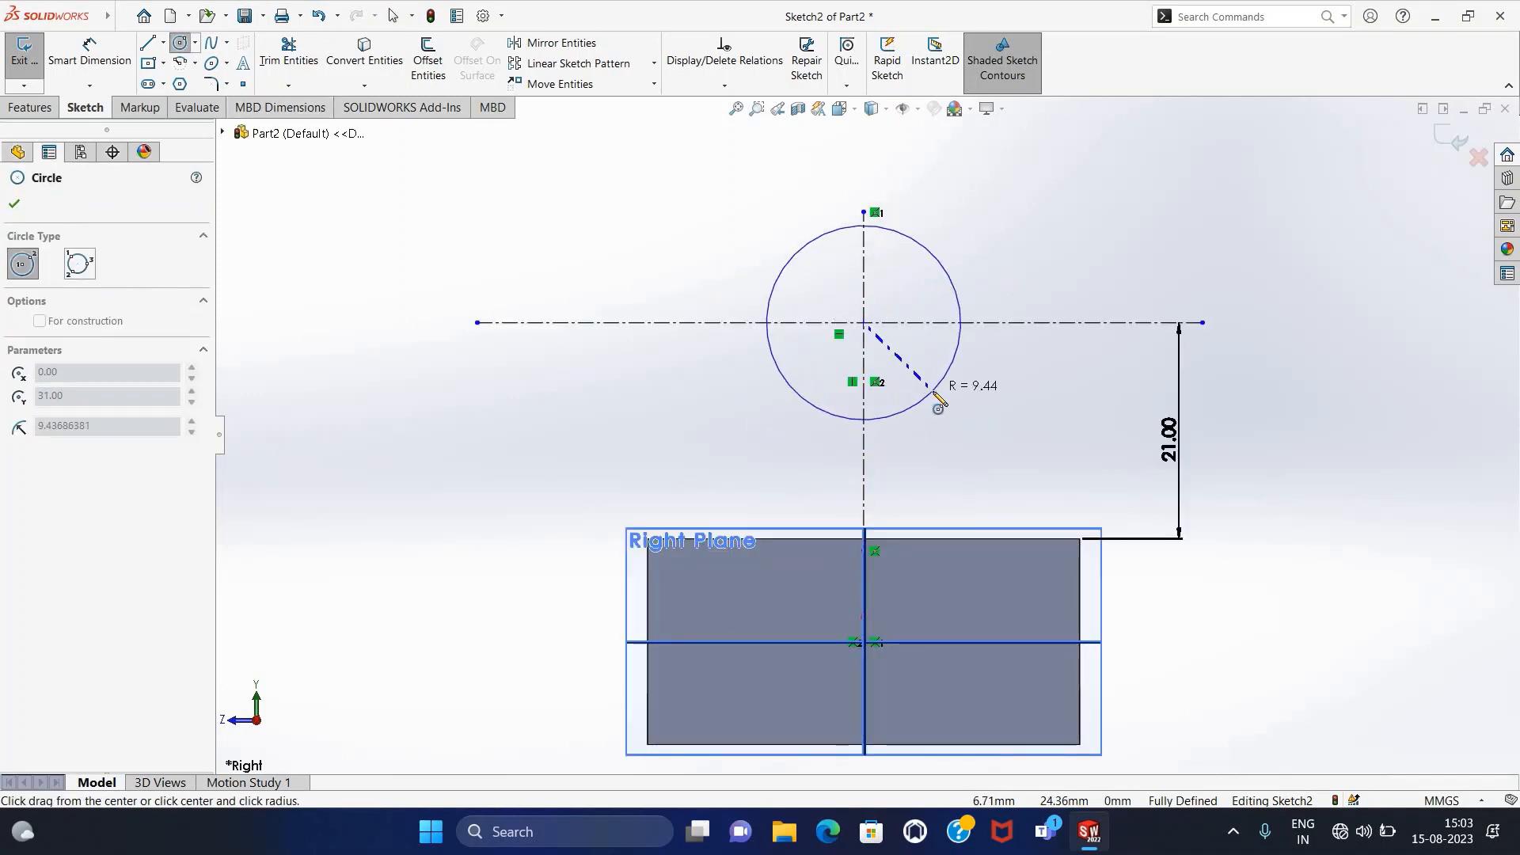
click(1017, 438)
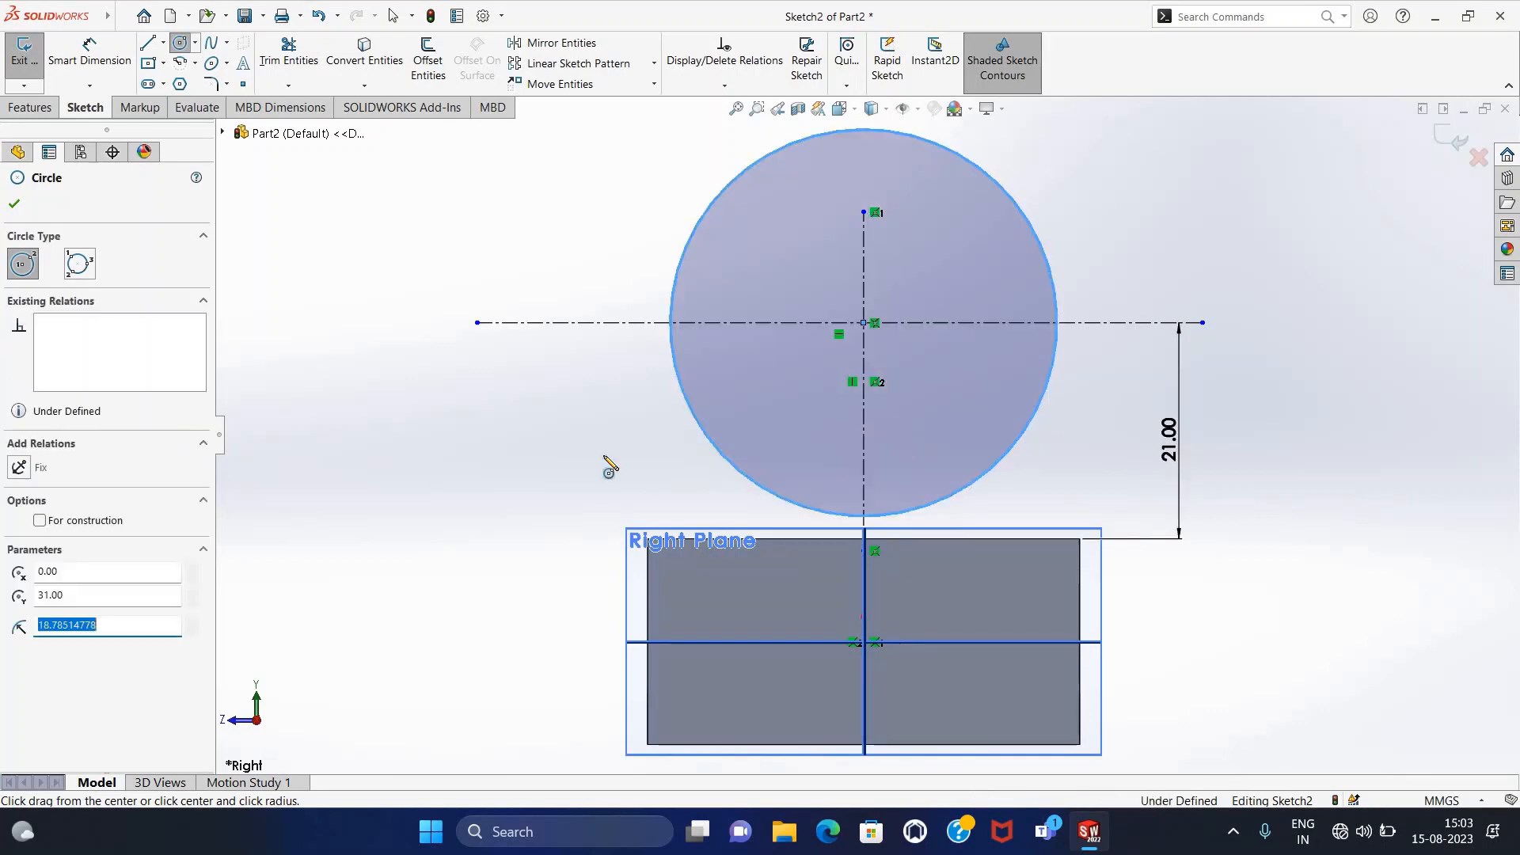
text(21)
key(Return)
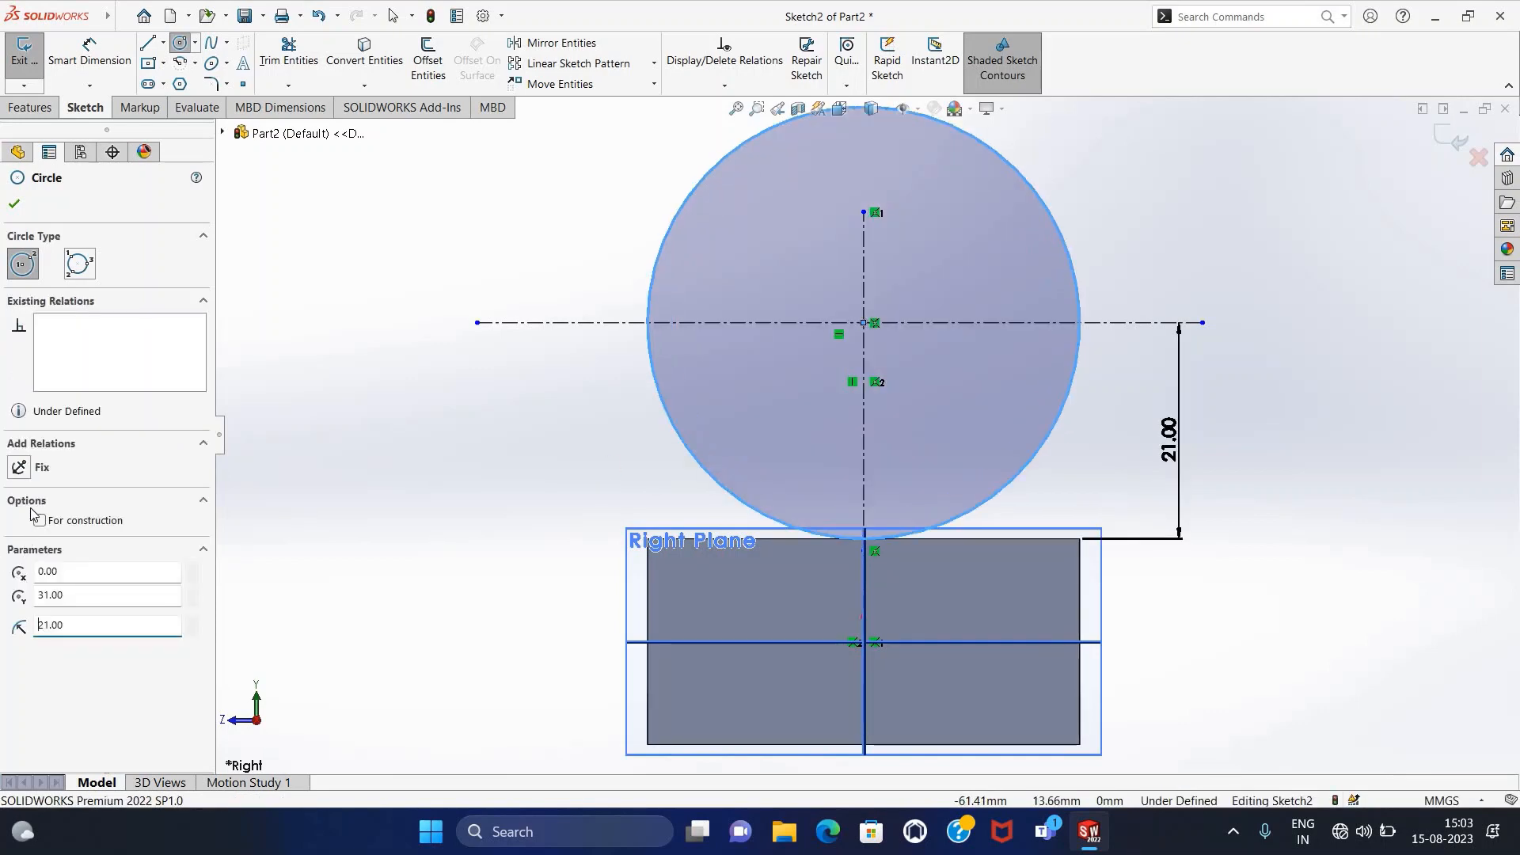
key(Escape)
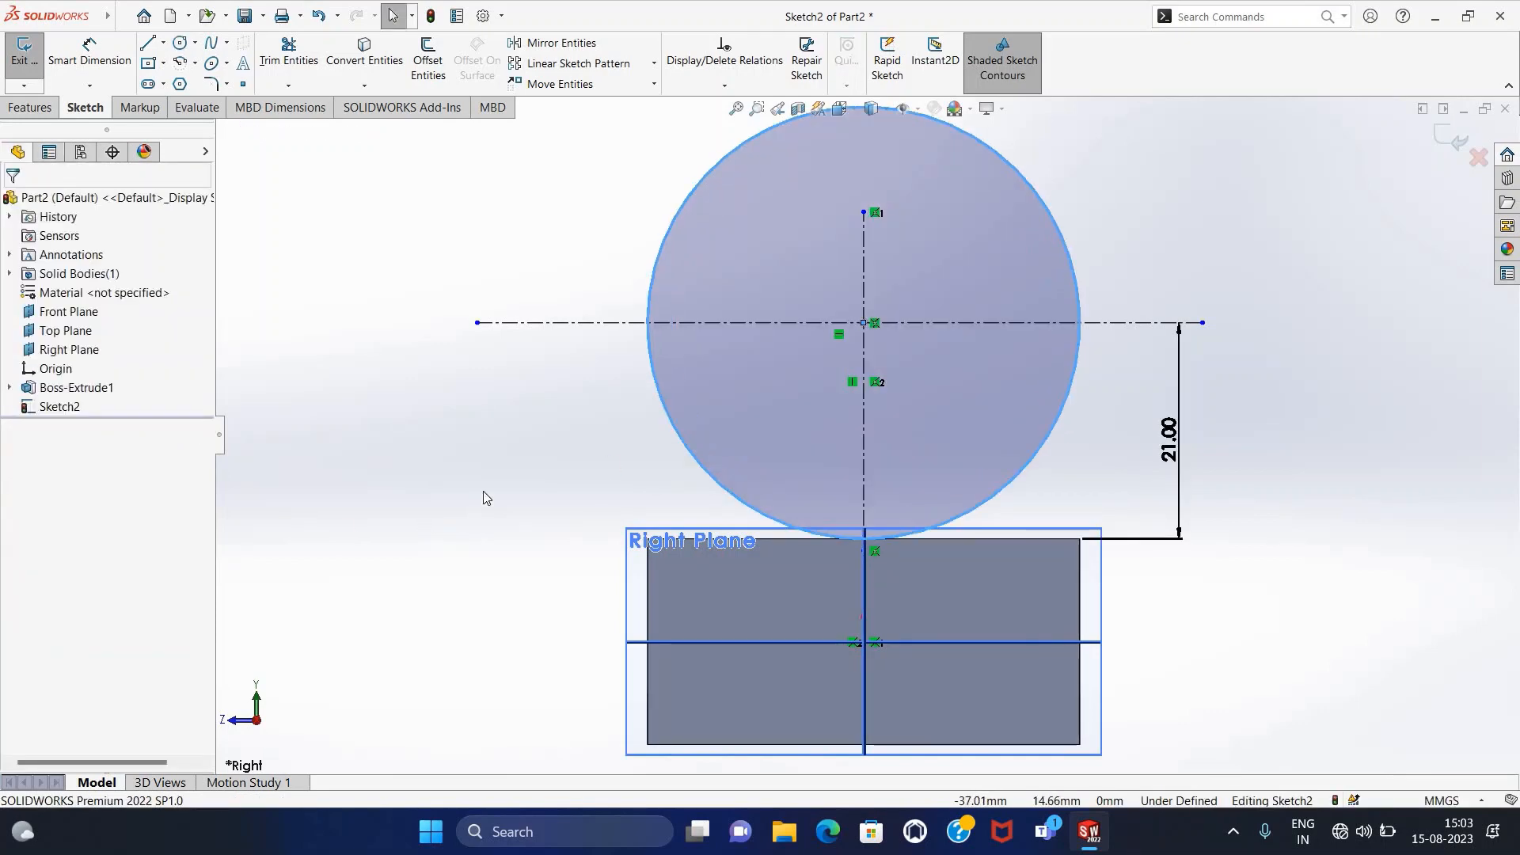
Step: Draw a concentric inner circle of radius 10 mm at the centerline intersection
mouse_move(49, 15)
click(150, 16)
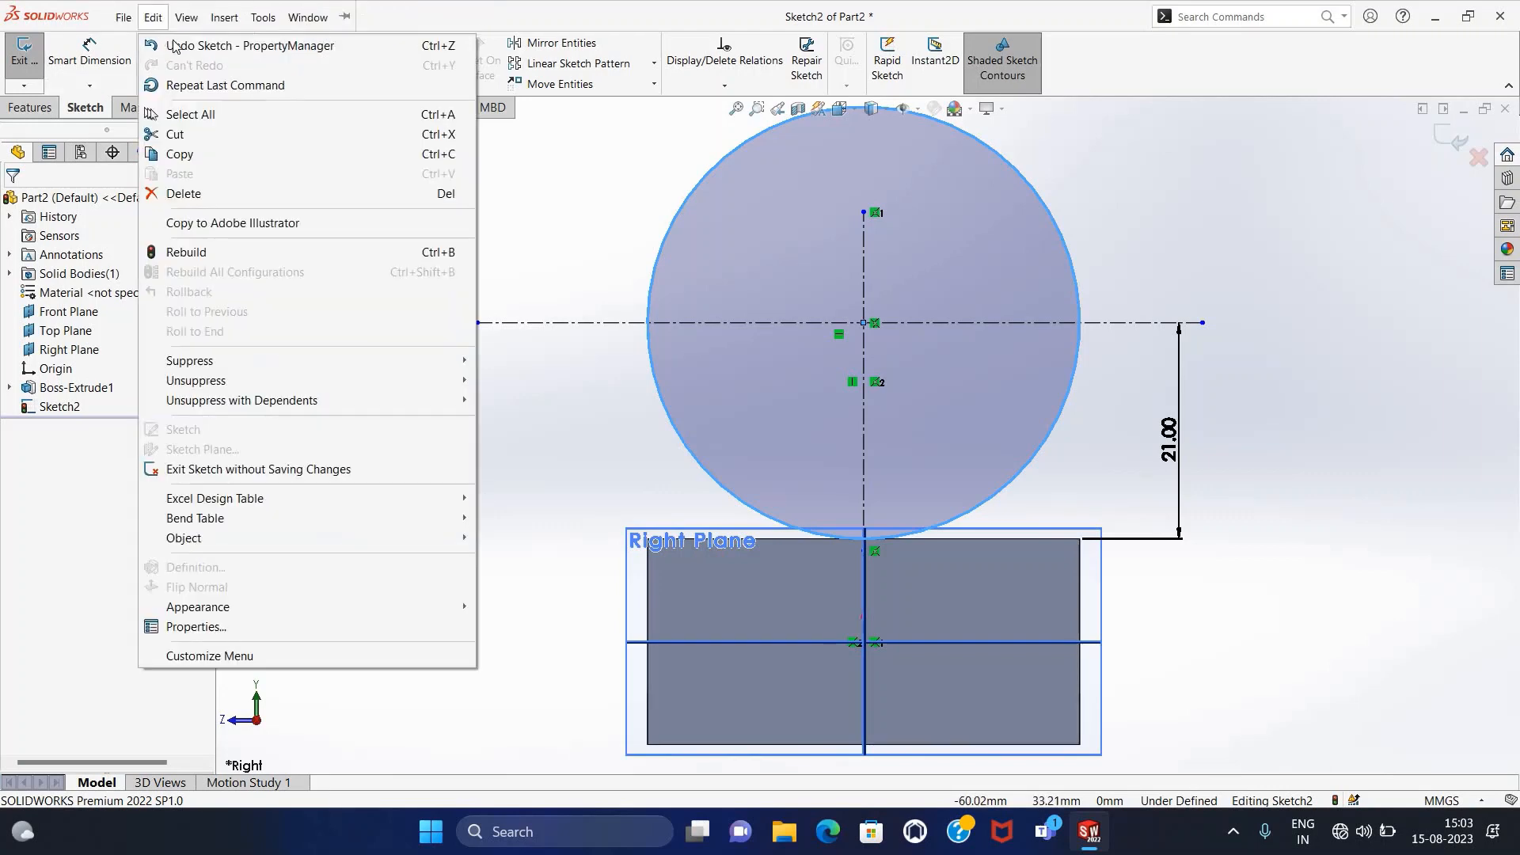
click(639, 242)
key(Return)
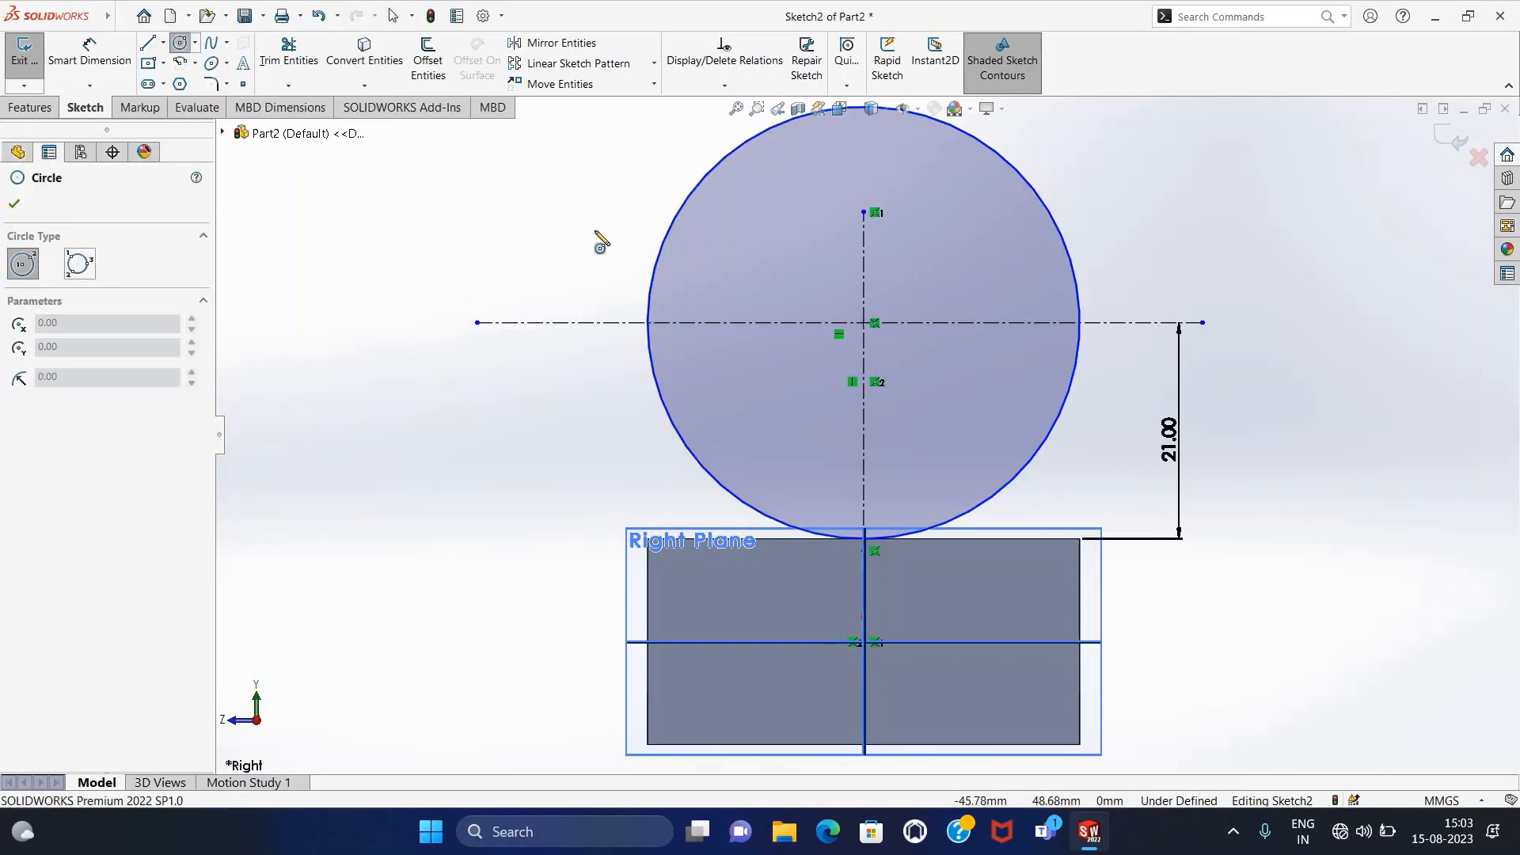
click(863, 322)
click(940, 381)
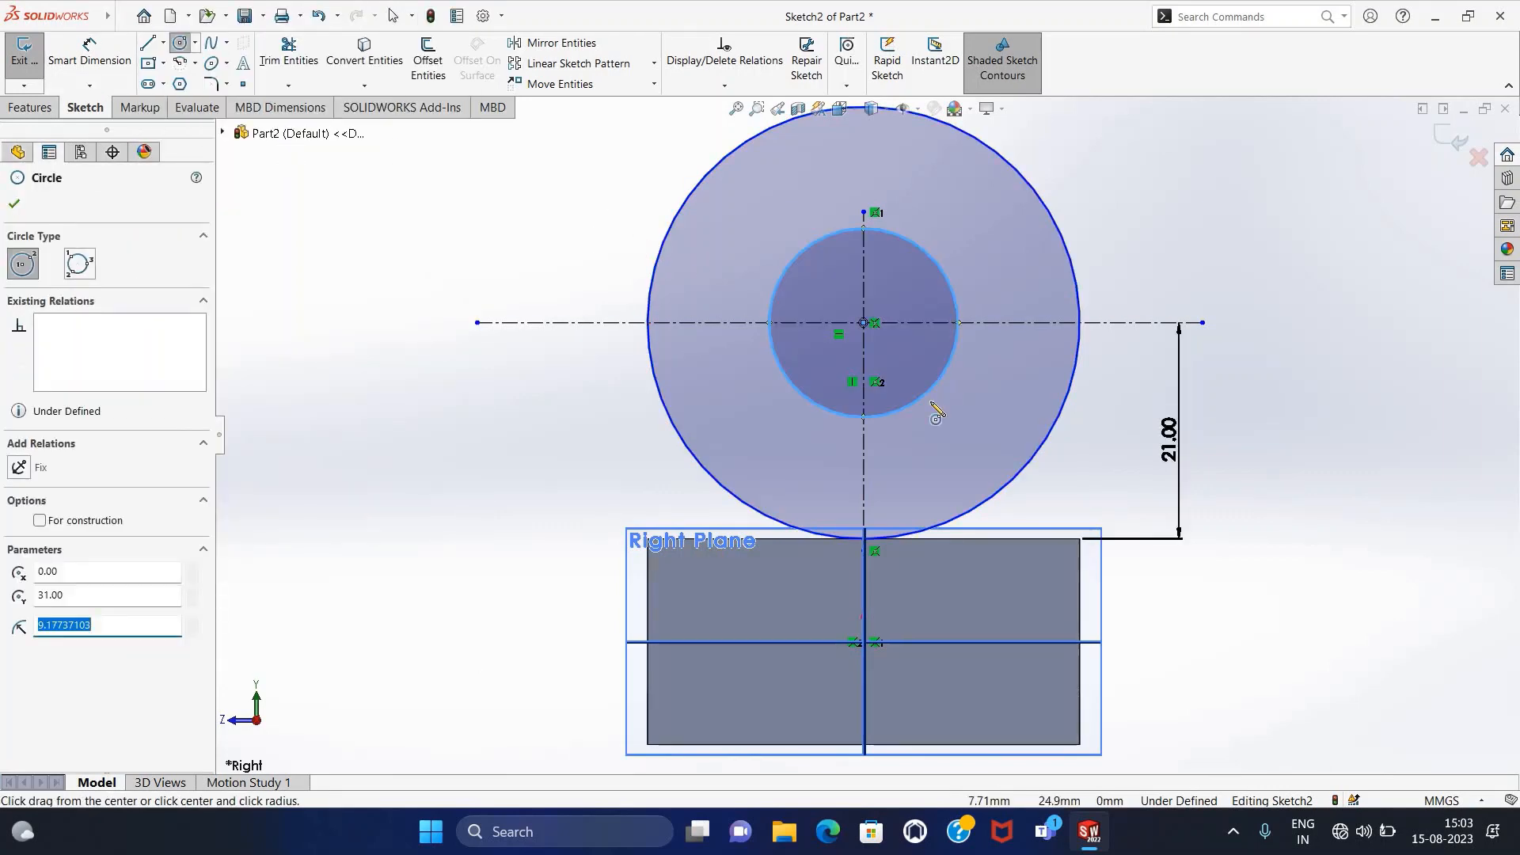
text(10)
key(Return)
key(Escape)
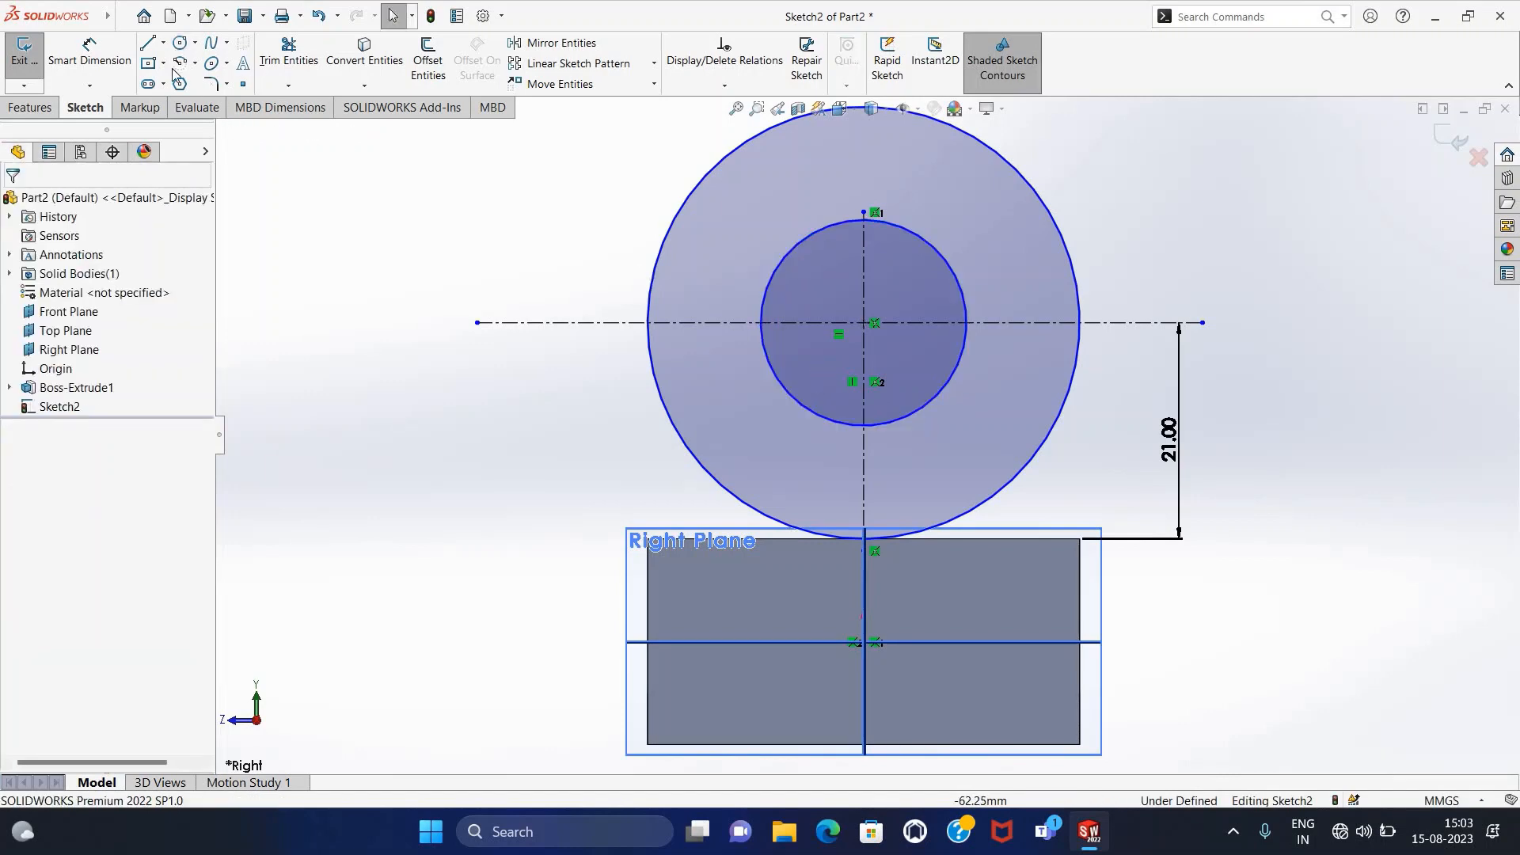
Step: Draw vertical lines from both sides of the large circle down to the block's top corners
key(l)
drag(648, 322, 648, 539)
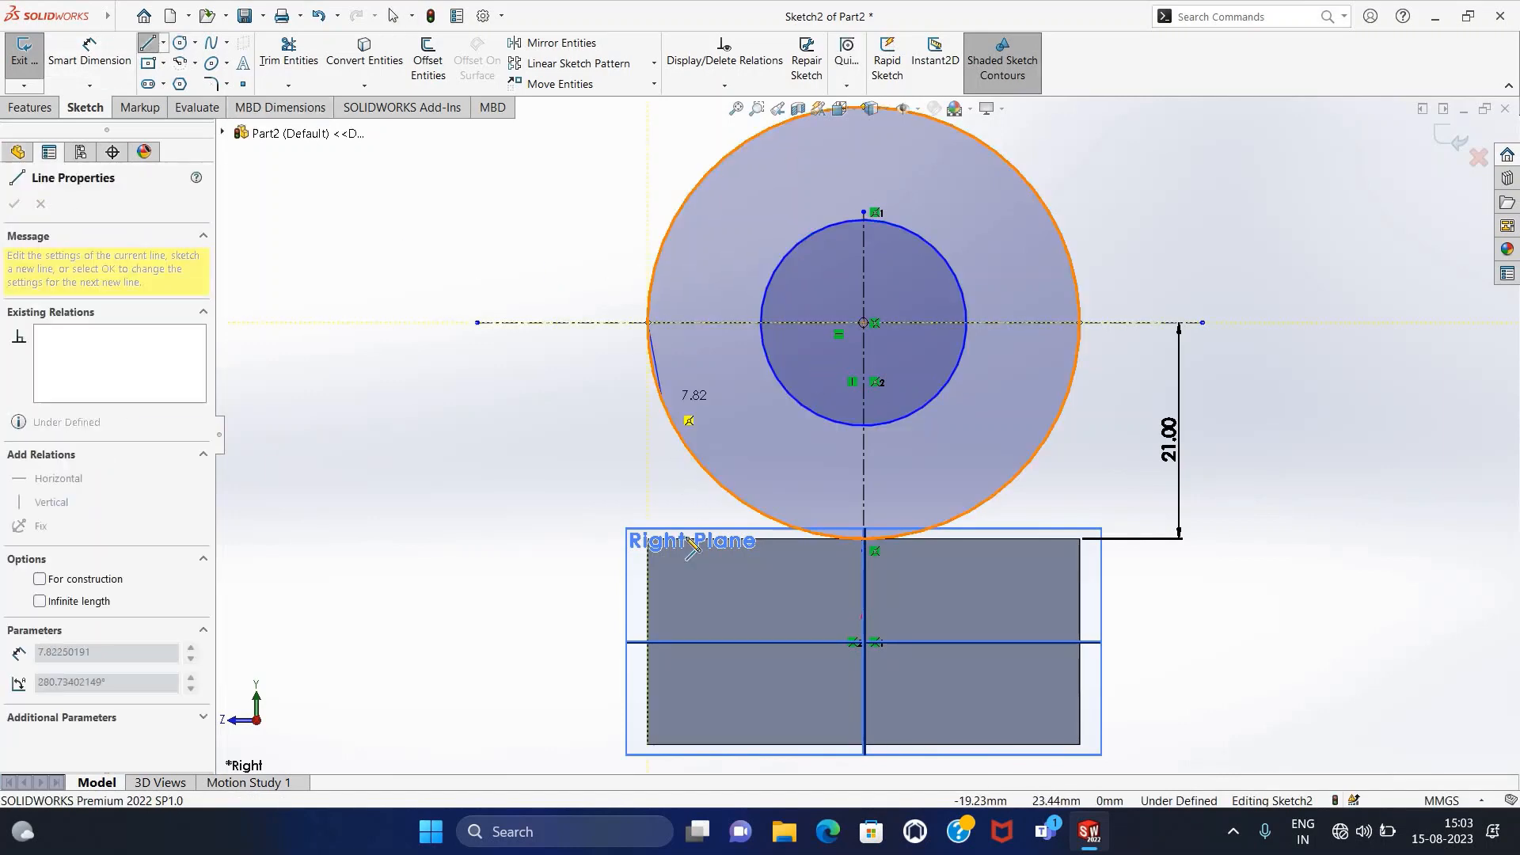
key(Escape)
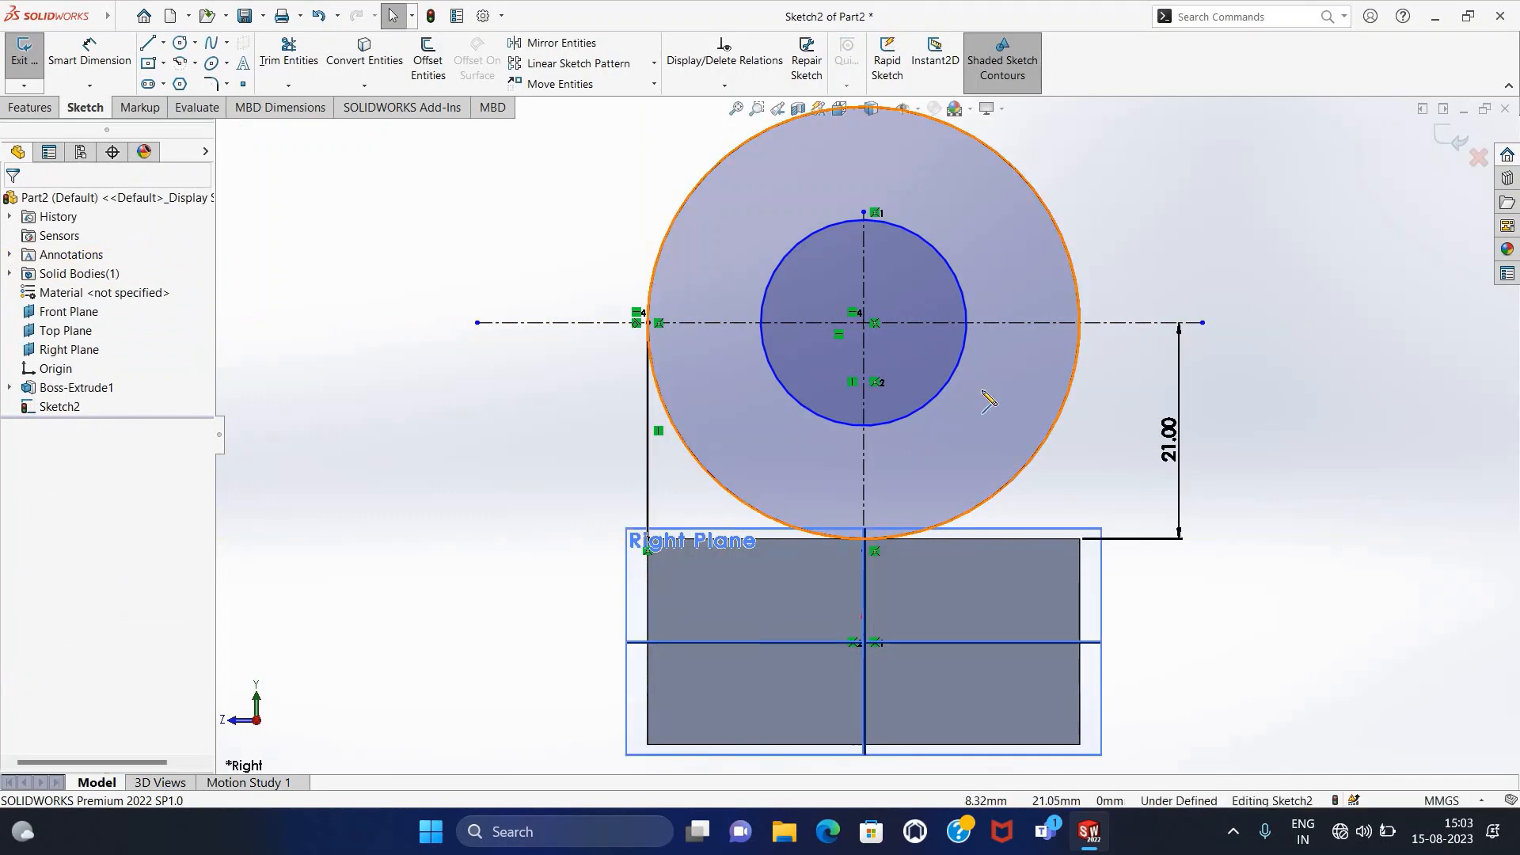
key(l)
drag(1079, 322, 1078, 538)
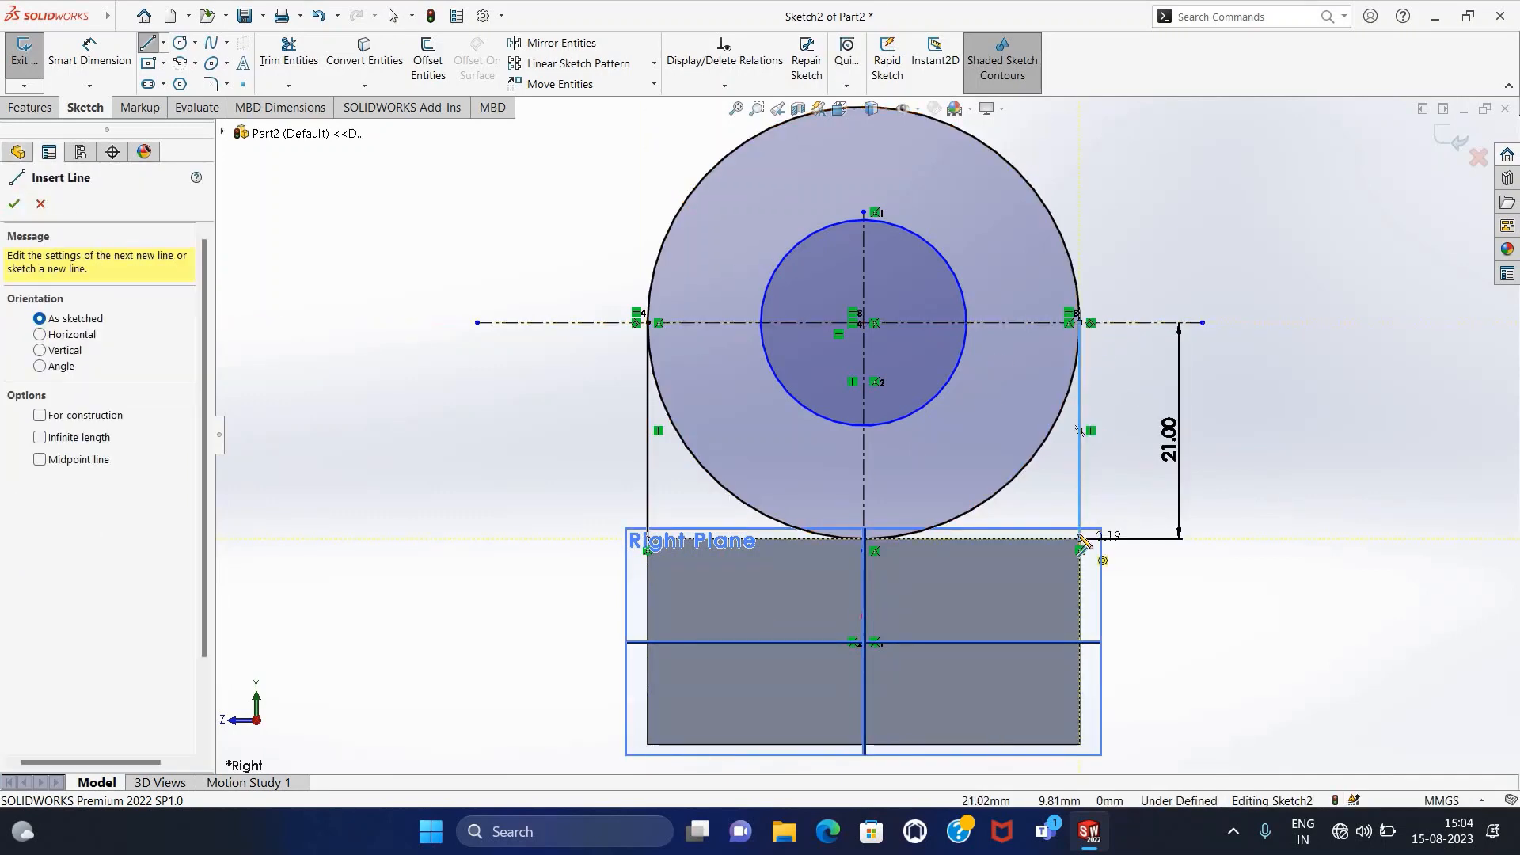
key(Escape)
Step: Trim away the large circle's lower half and close the profile with a line along the block's top edge
click(289, 55)
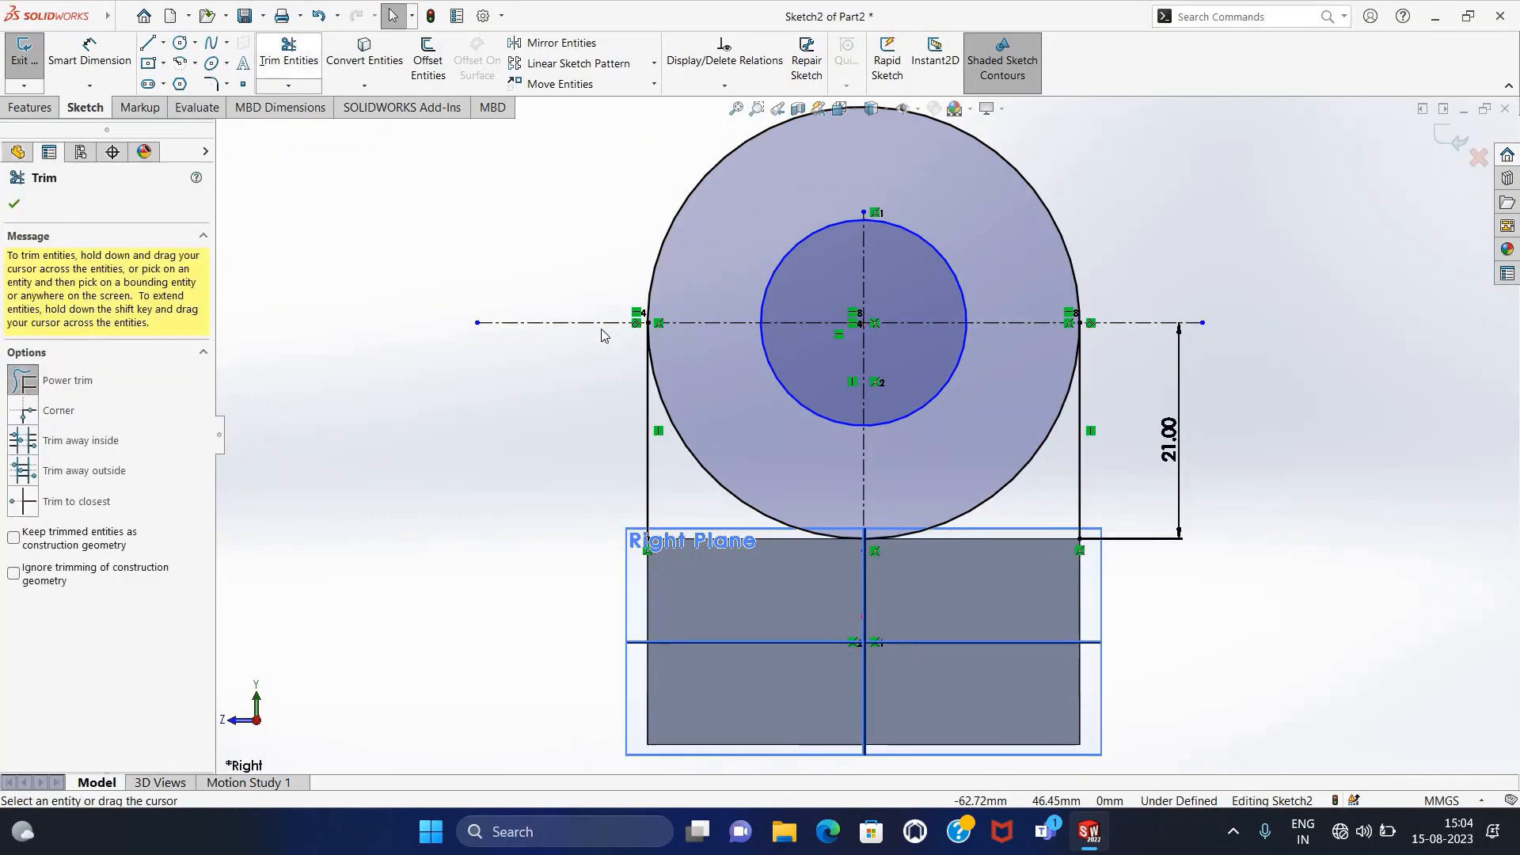
drag(712, 448, 1027, 476)
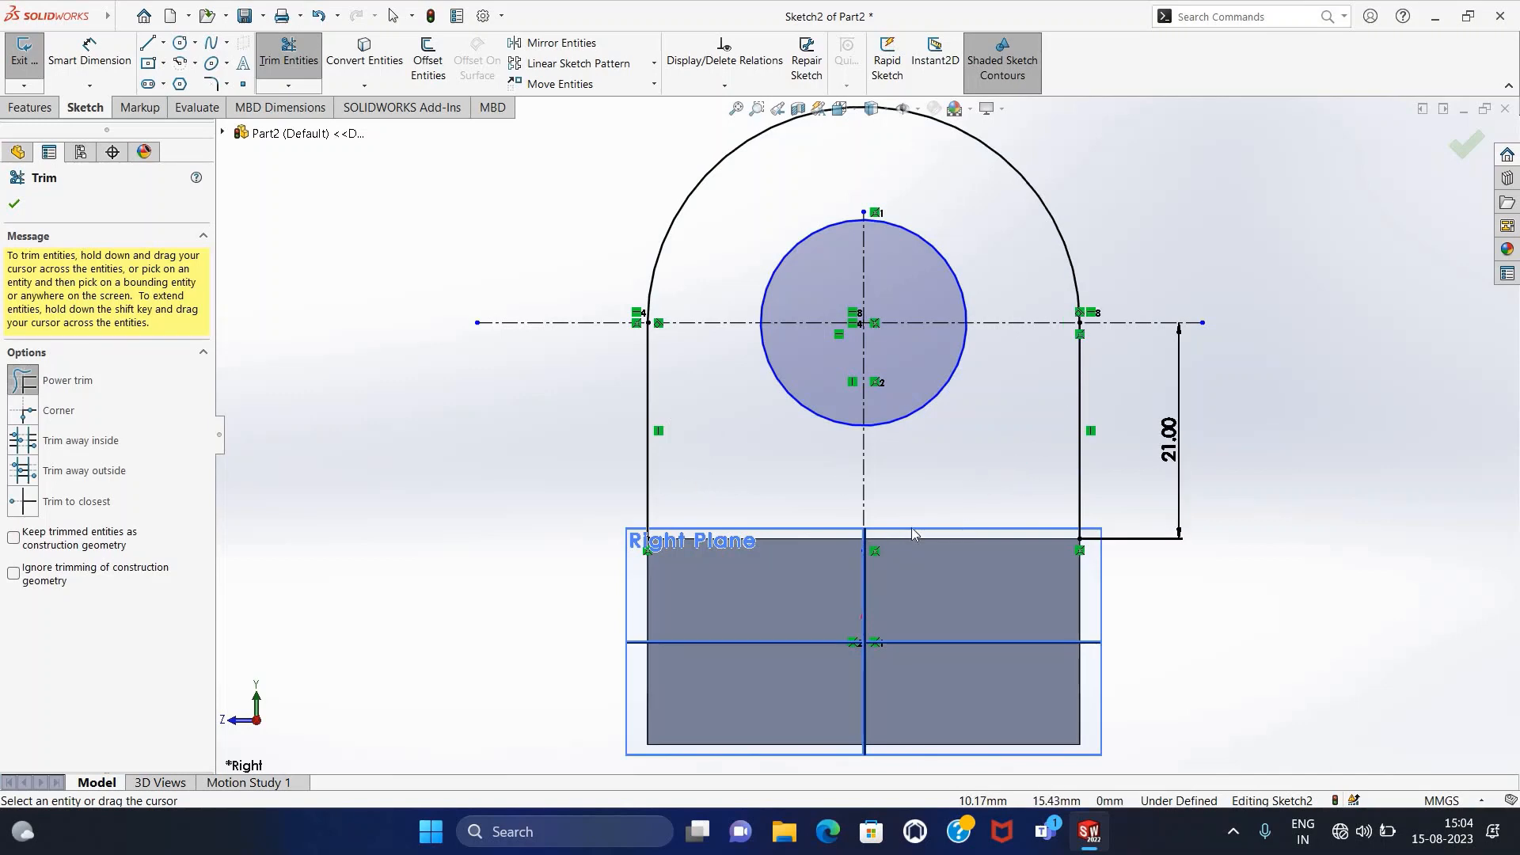
key(Escape)
click(147, 43)
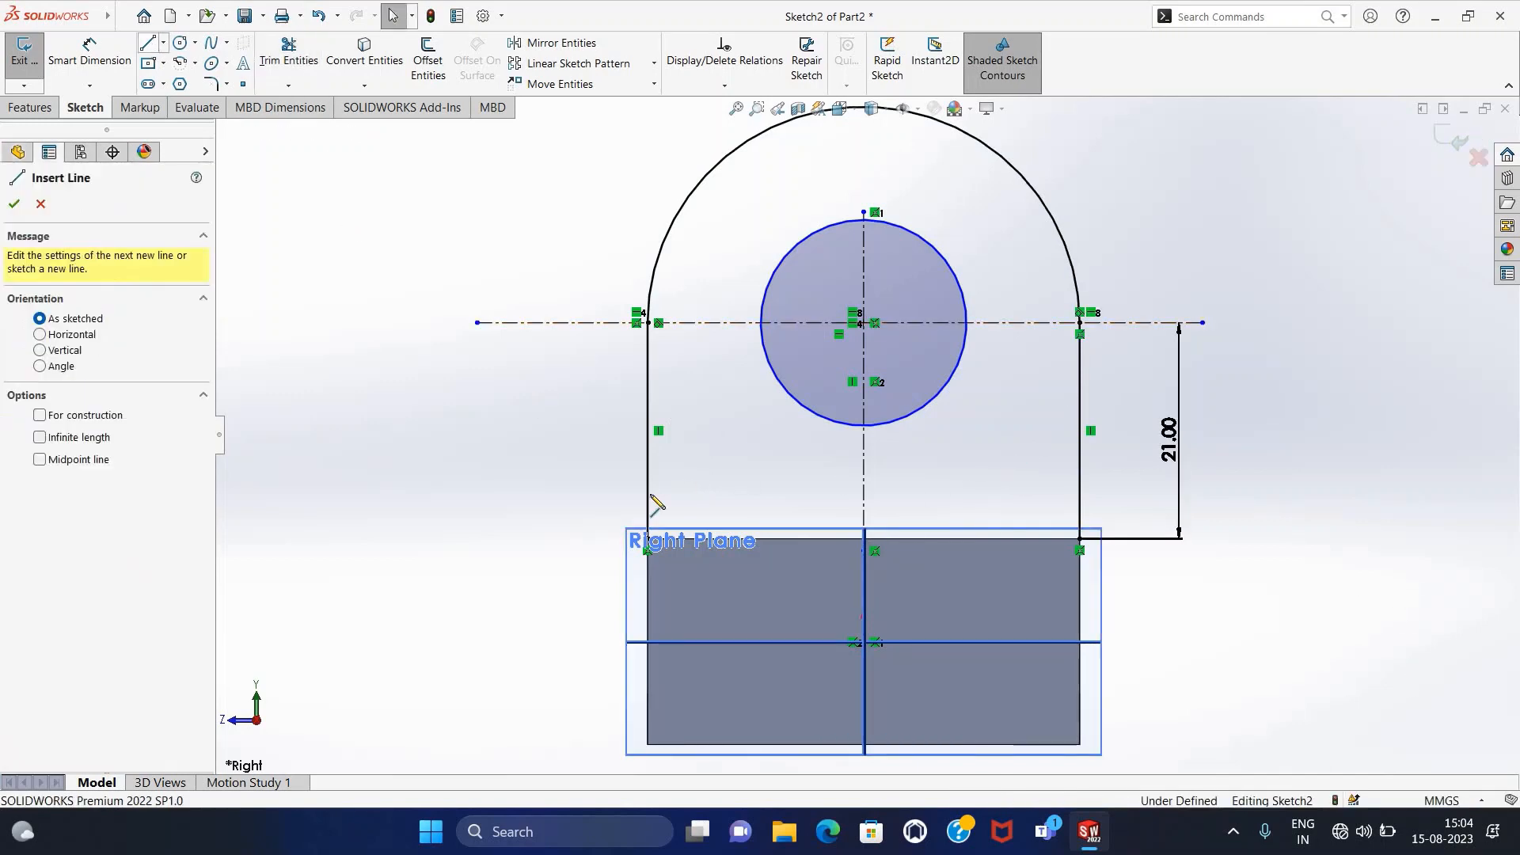
click(648, 539)
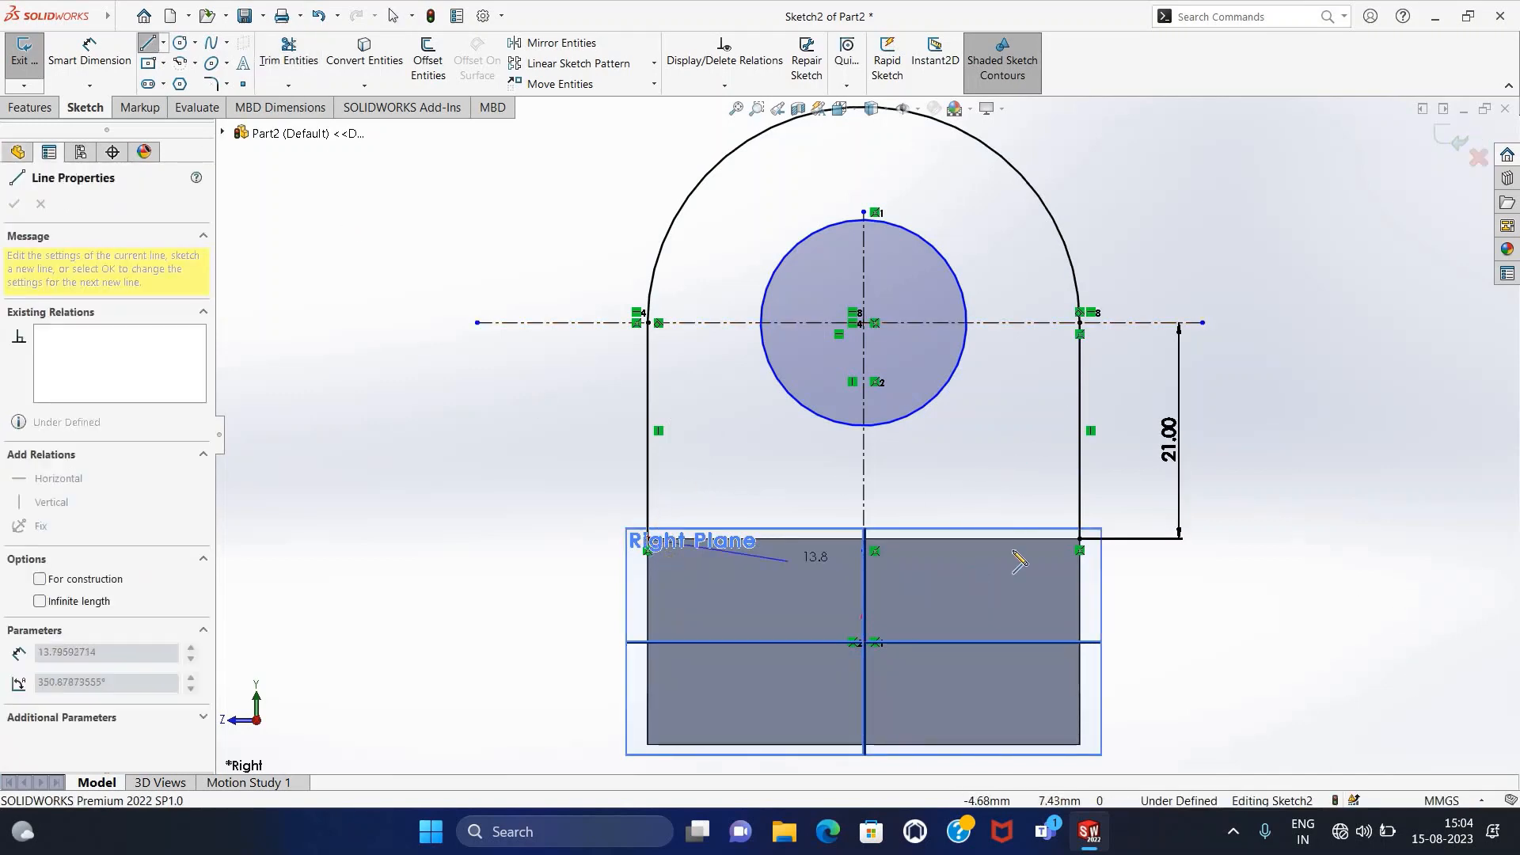
click(1079, 539)
key(Escape)
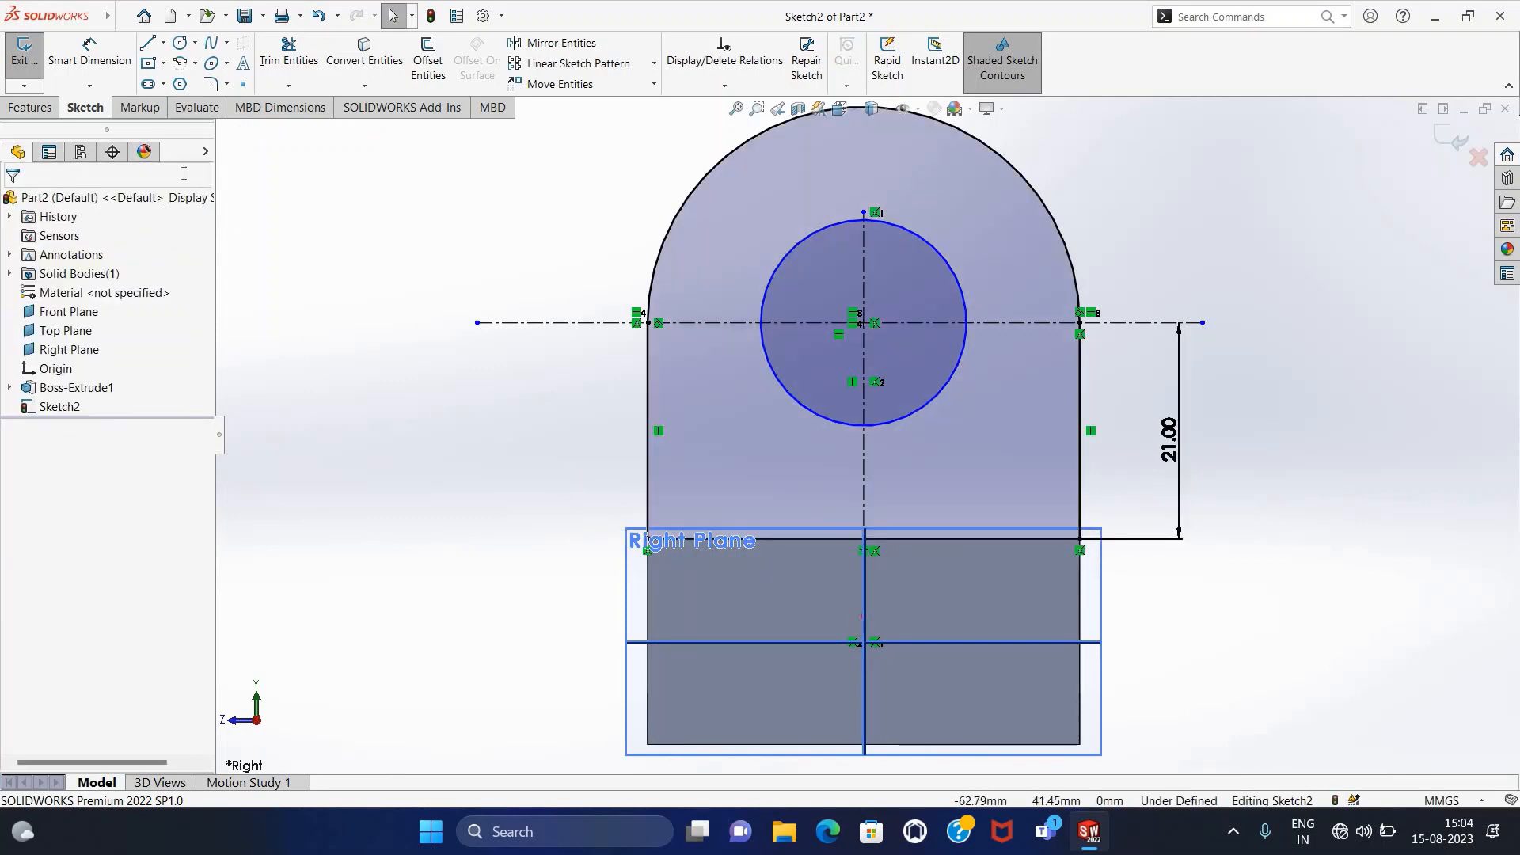
Step: Finish the sketch and extrude the round-topped profile 14 mm with the Mid Plane end condition
click(24, 49)
click(30, 107)
click(32, 57)
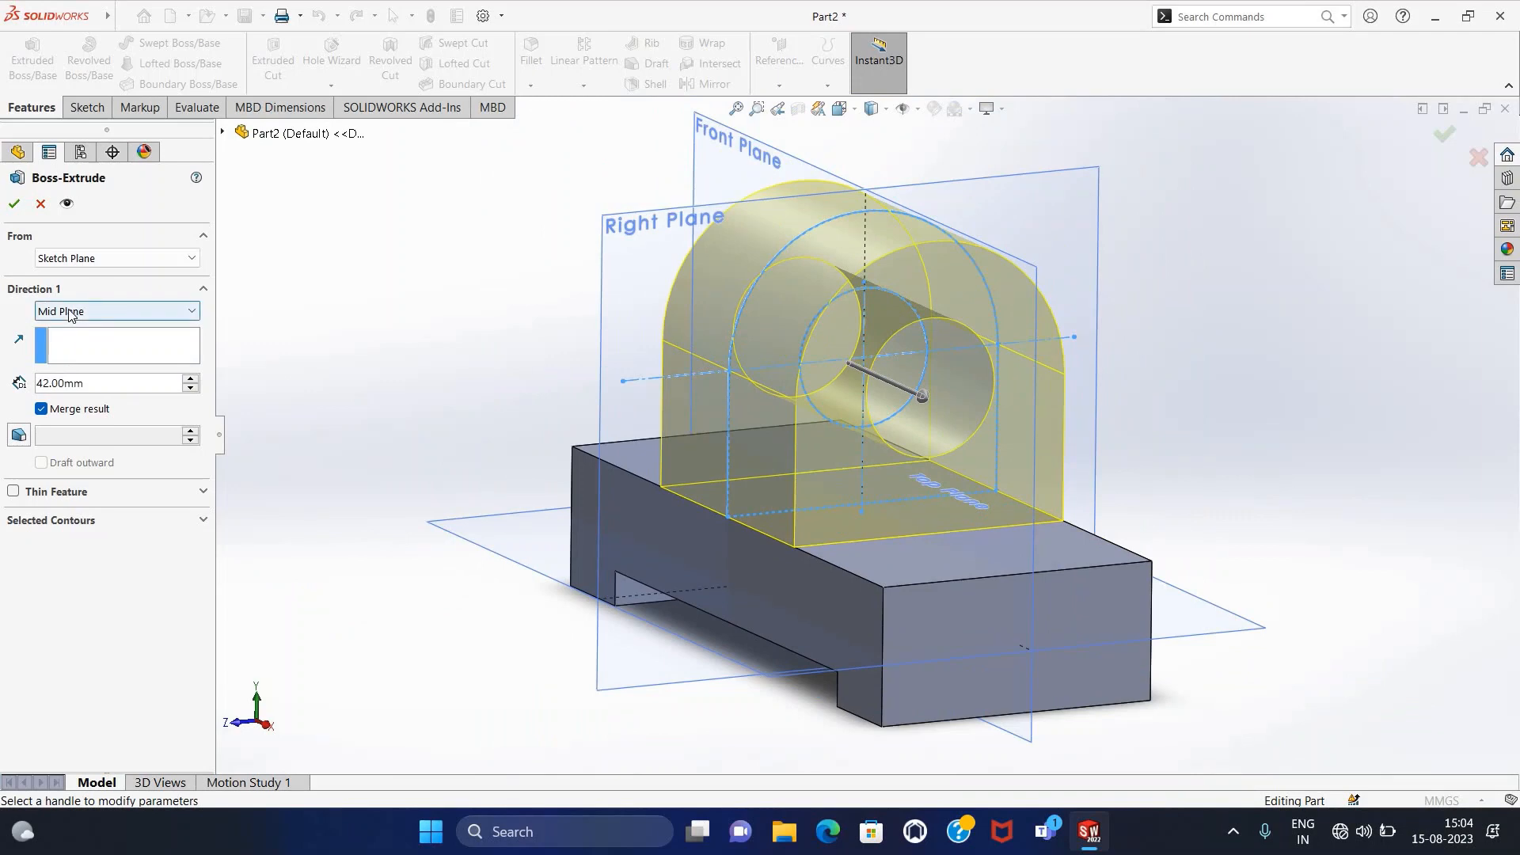
double_click(79, 386)
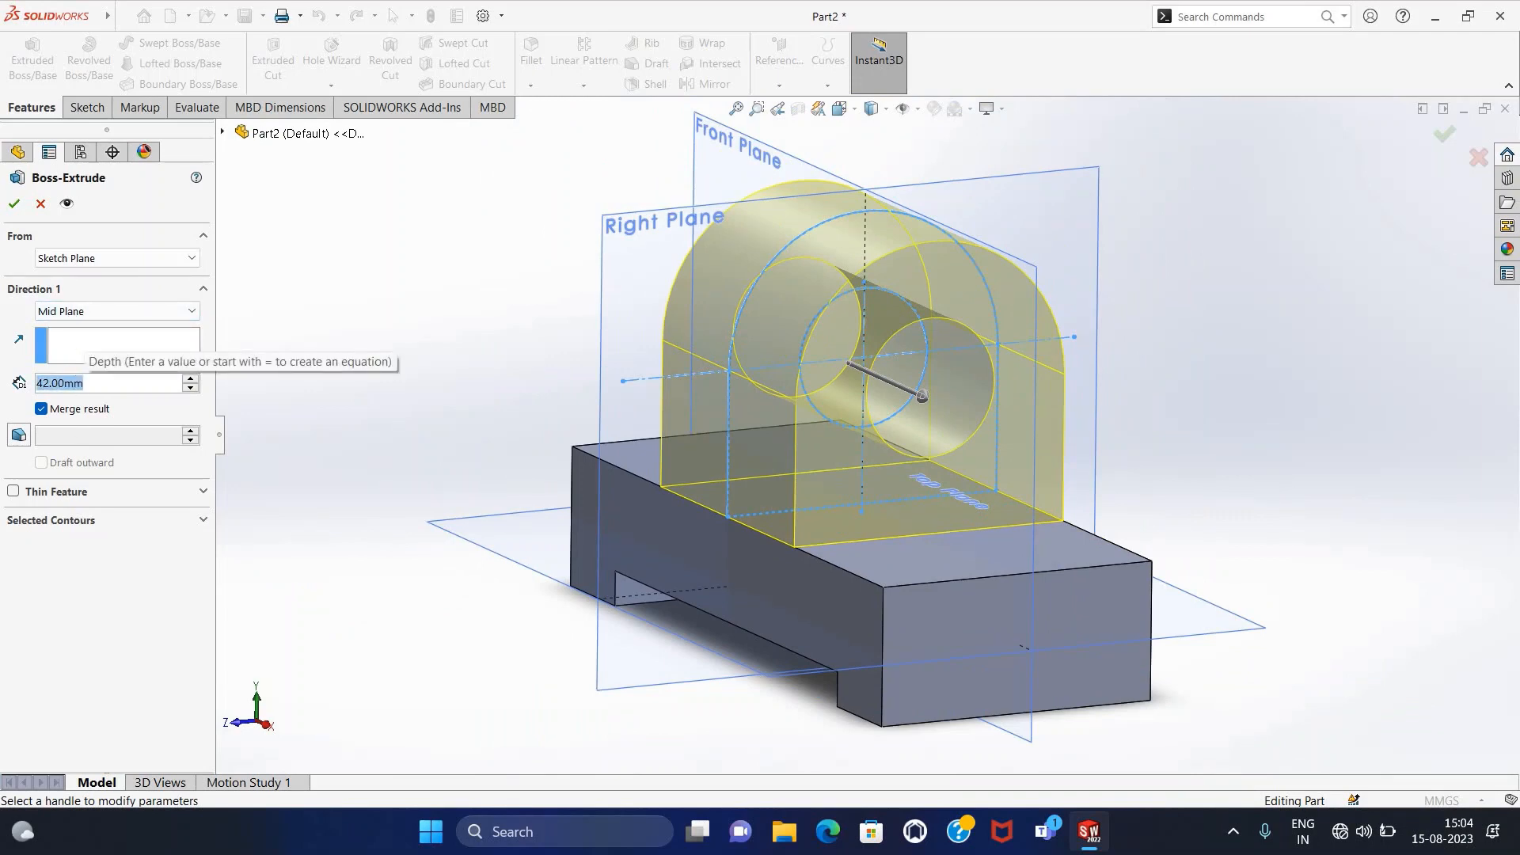
text(14)
key(Return)
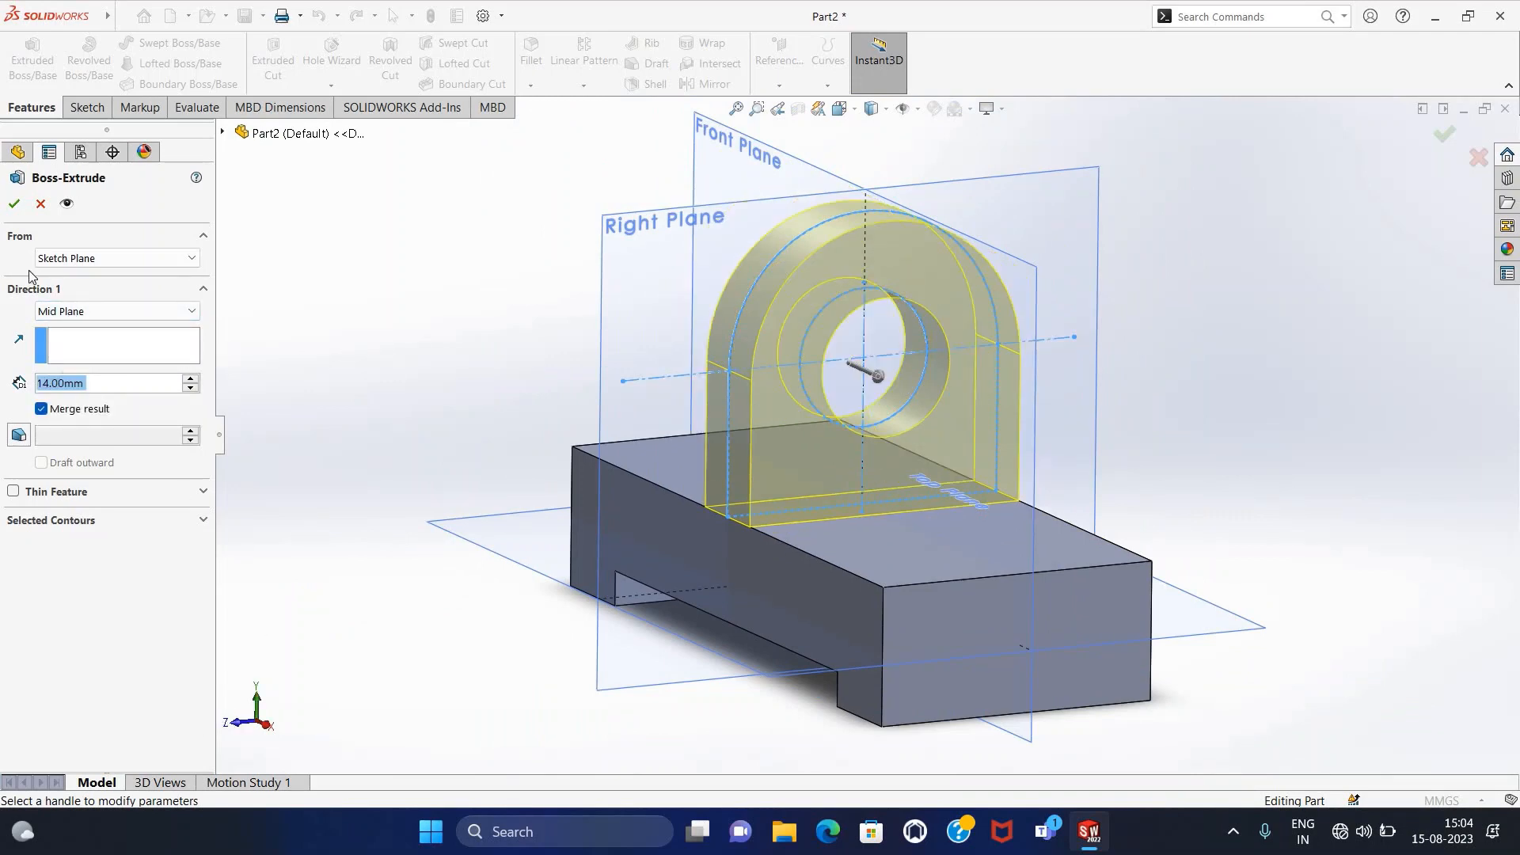
click(16, 204)
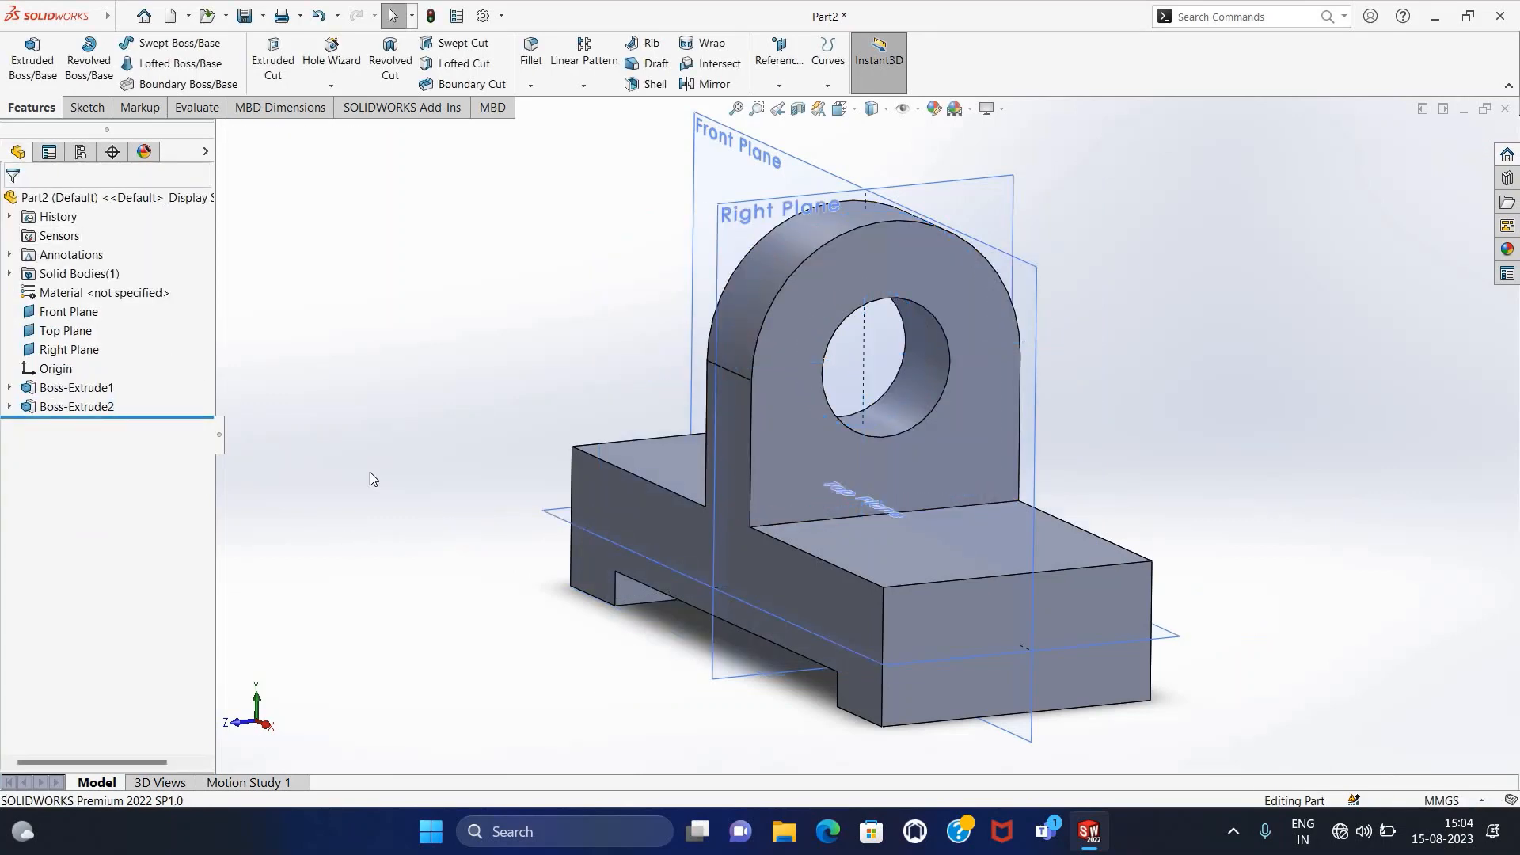
Step: Hide the reference planes in the graphics area
middle_drag(369, 472, 516, 440)
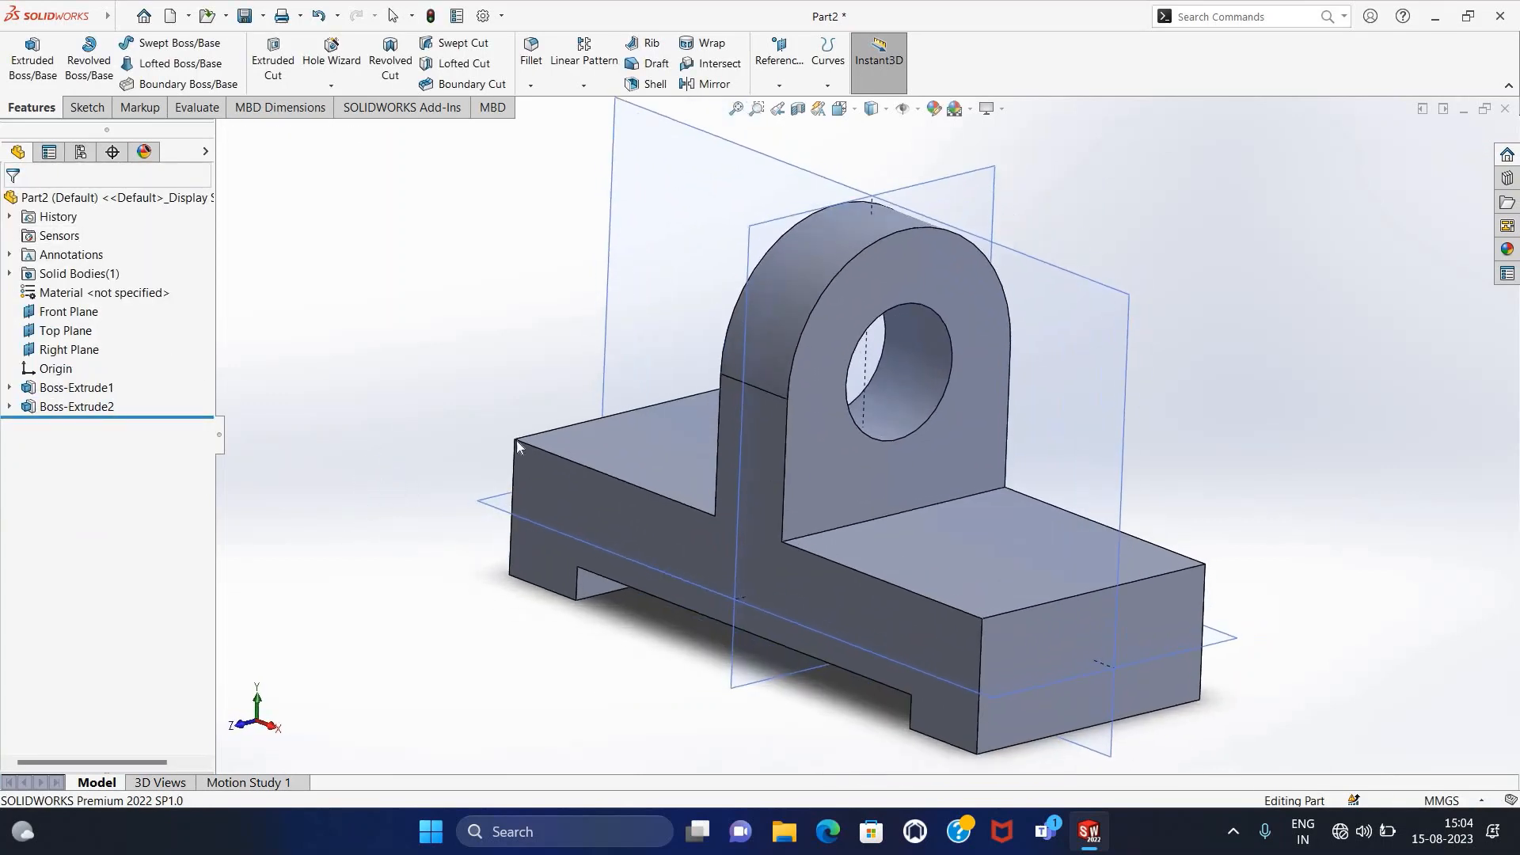
click(918, 110)
click(904, 131)
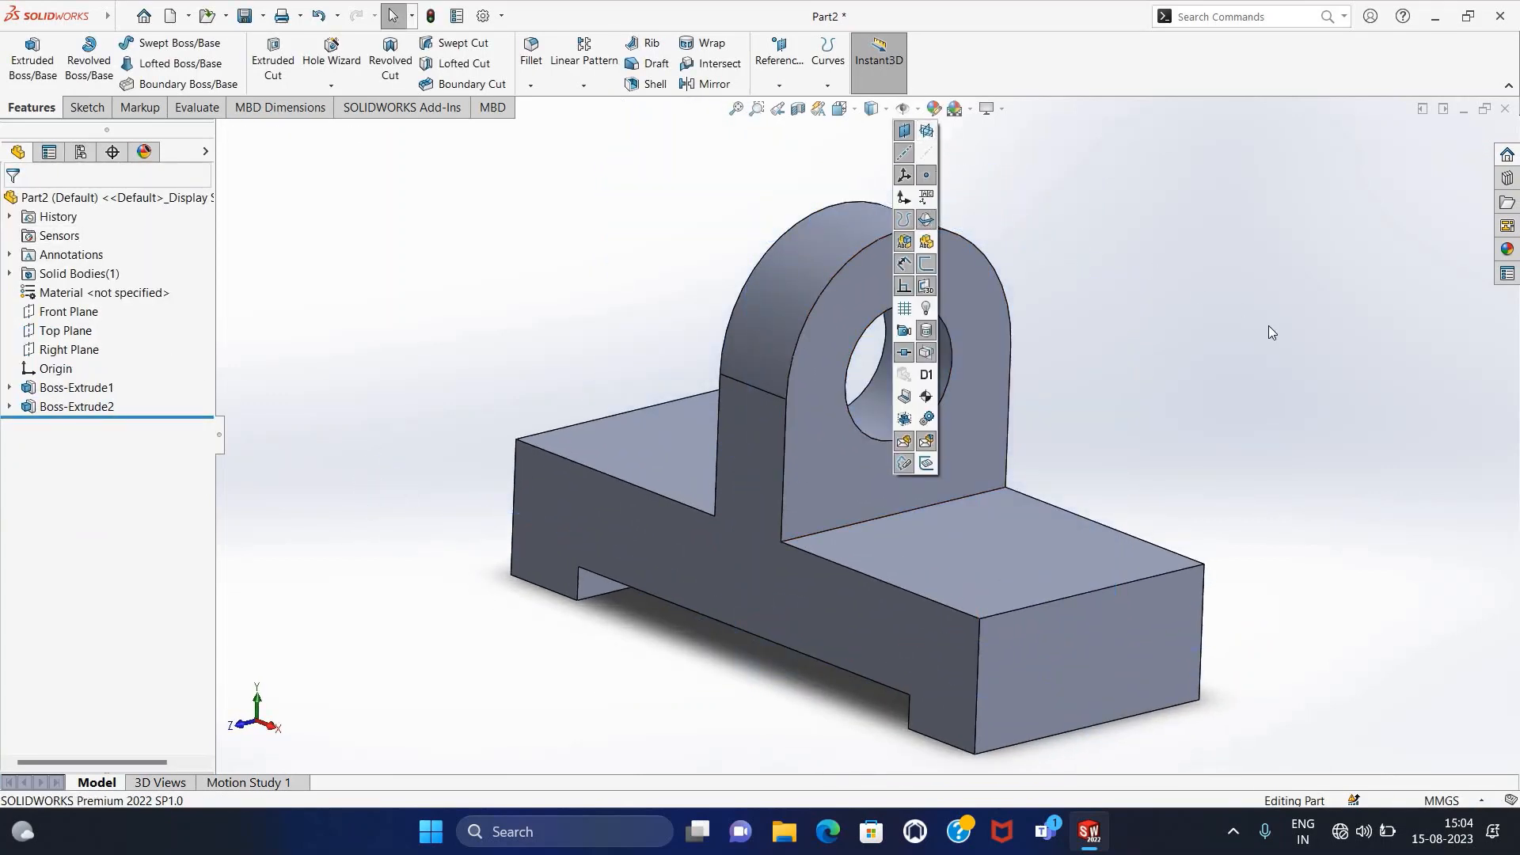
middle_drag(1226, 331, 1222, 299)
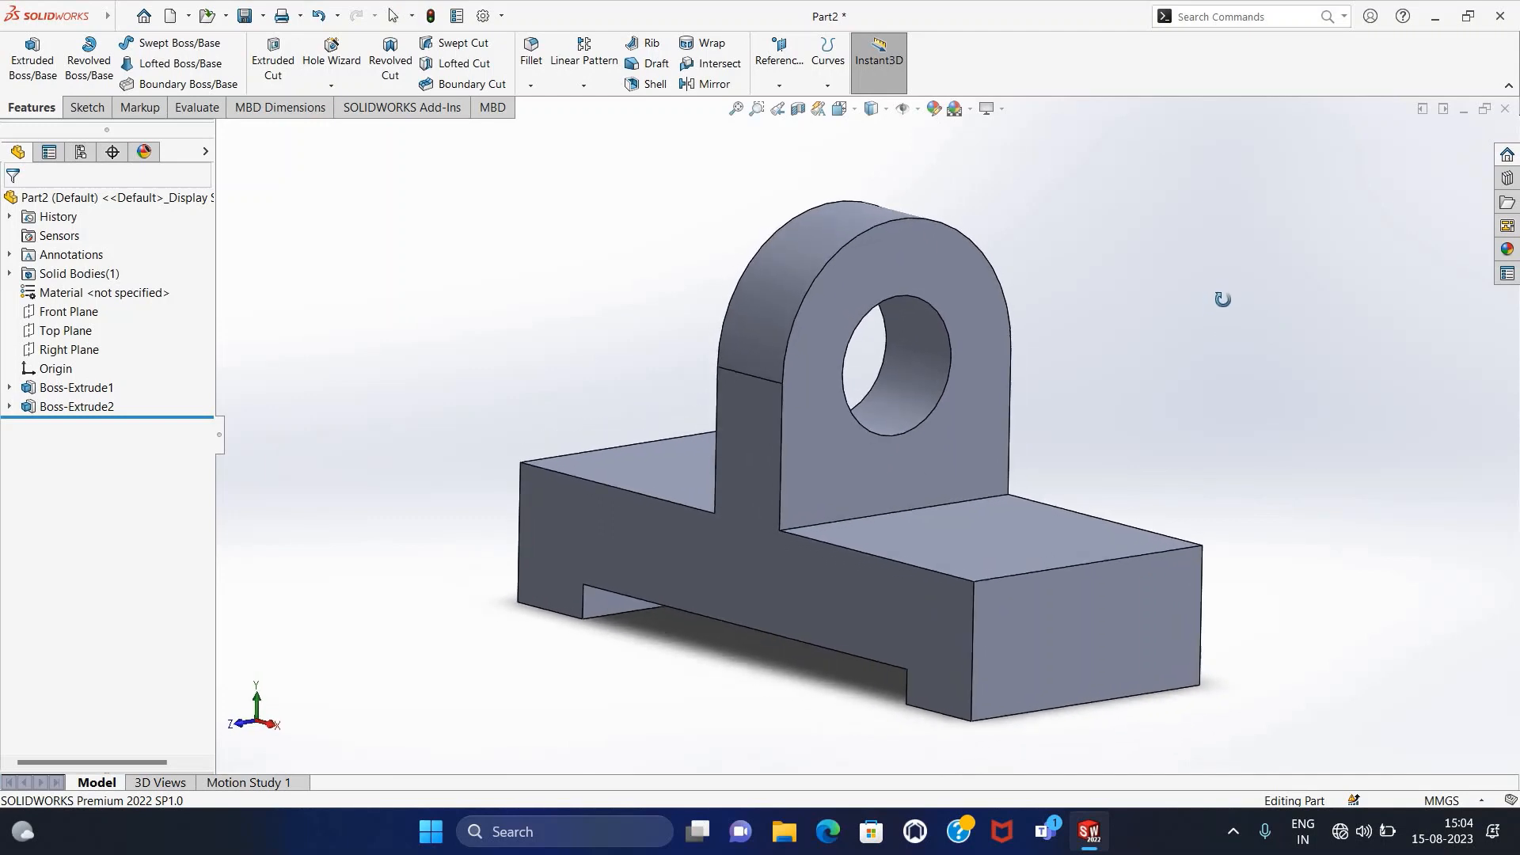
Step: Fillet the base's two upper end edges and the two edges where the upright meets the base with a 5 mm radius
click(530, 84)
click(554, 102)
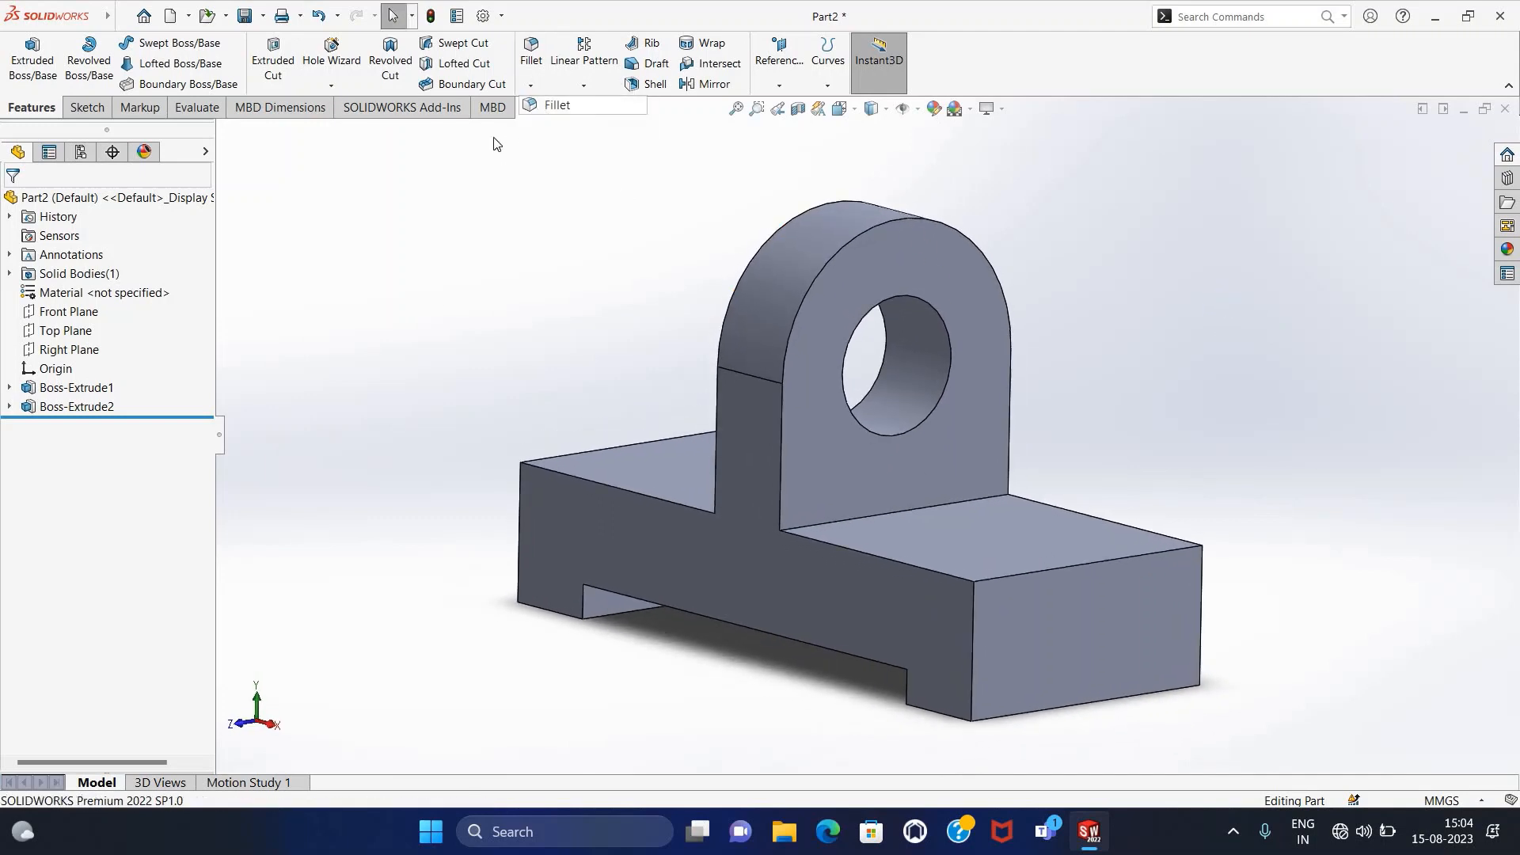
click(589, 450)
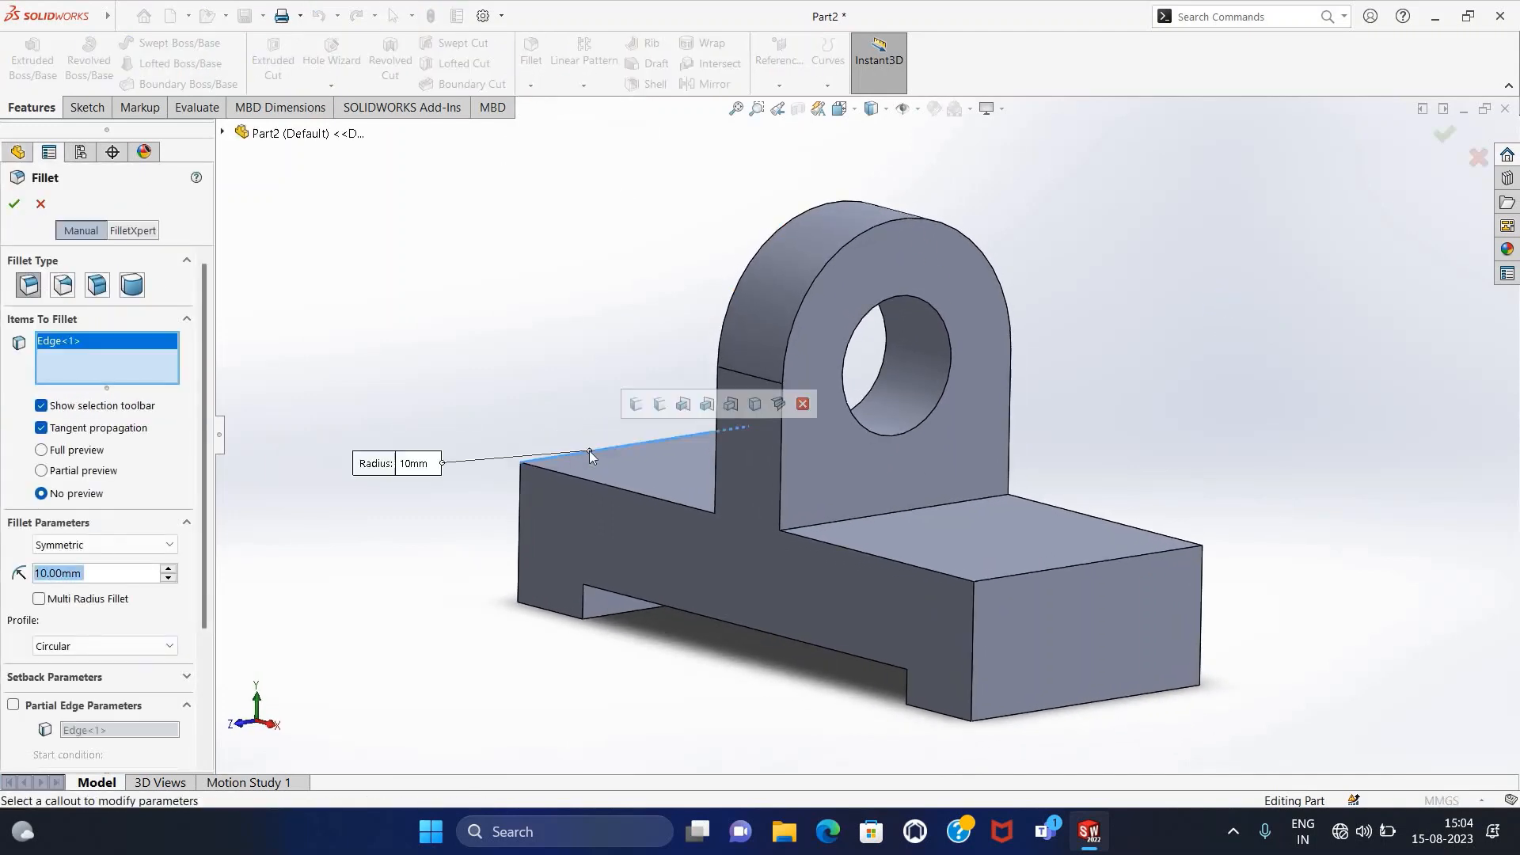
click(821, 528)
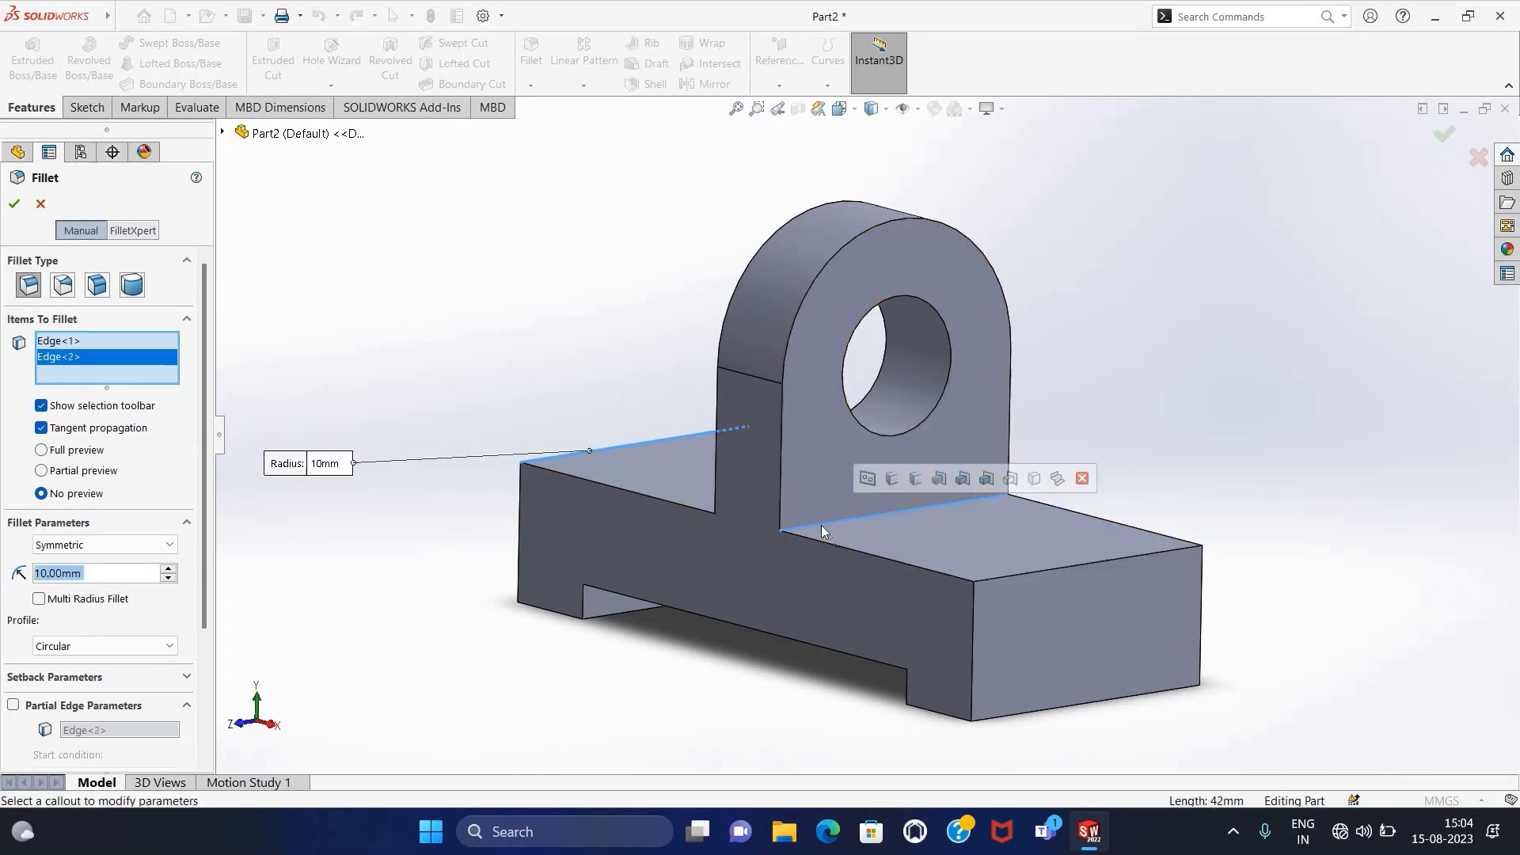
click(1122, 558)
middle_drag(1099, 463, 1099, 525)
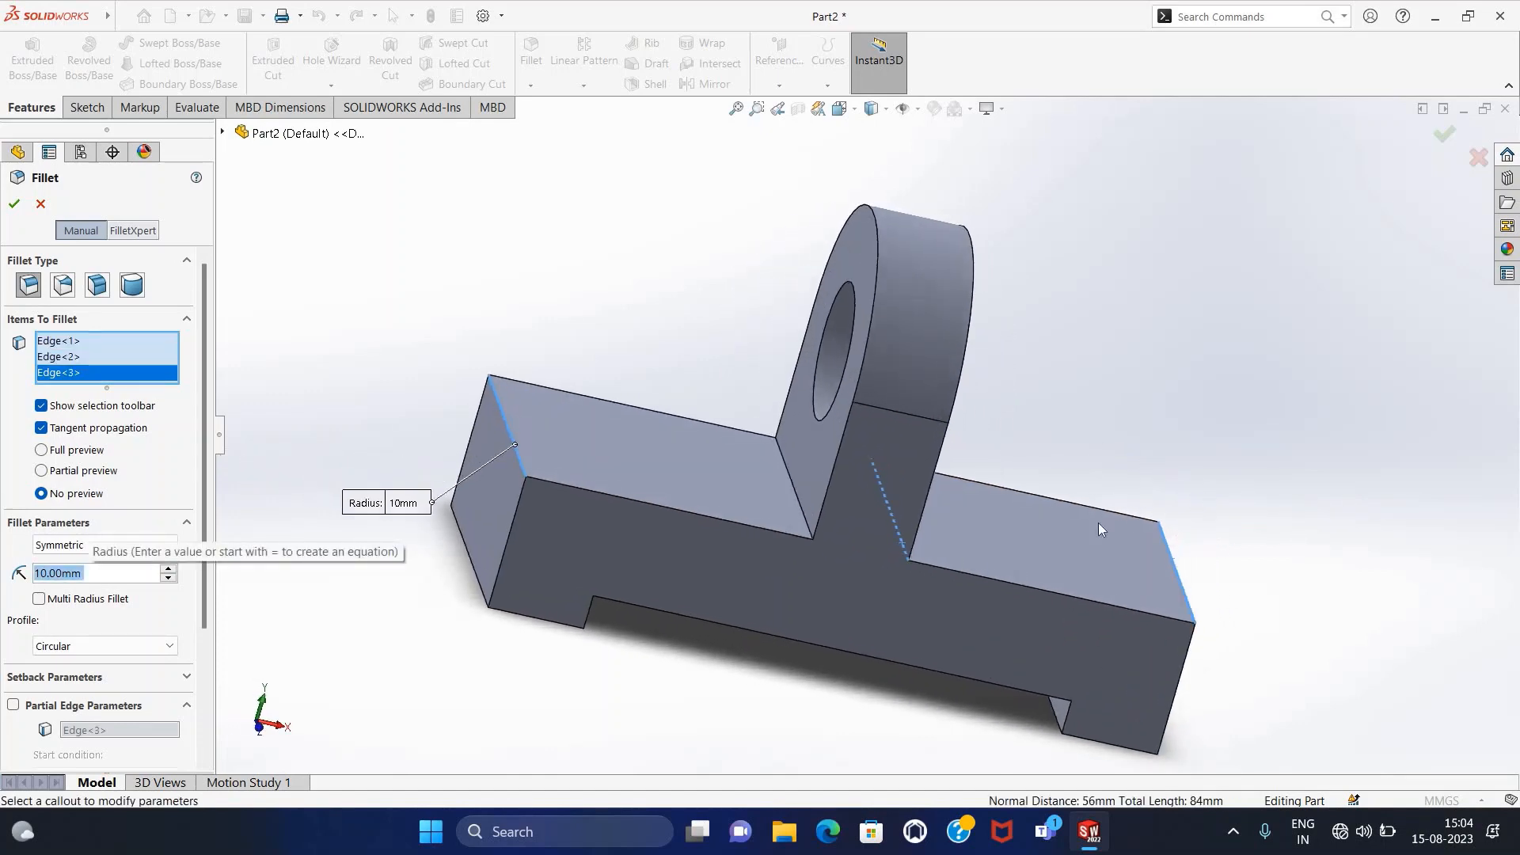
click(804, 519)
middle_drag(1120, 346, 293, 640)
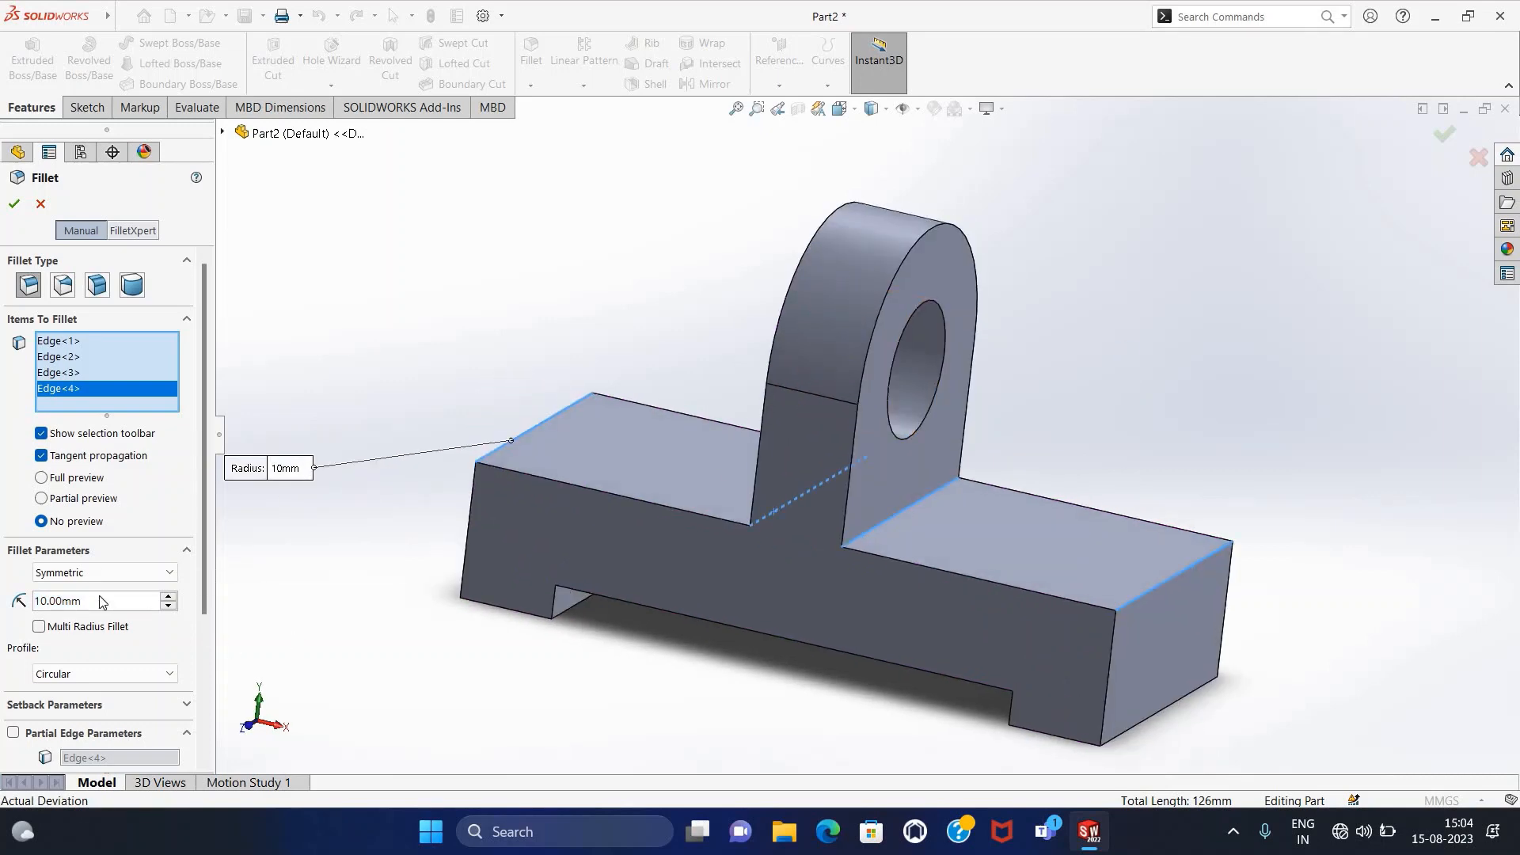
text(5)
key(Return)
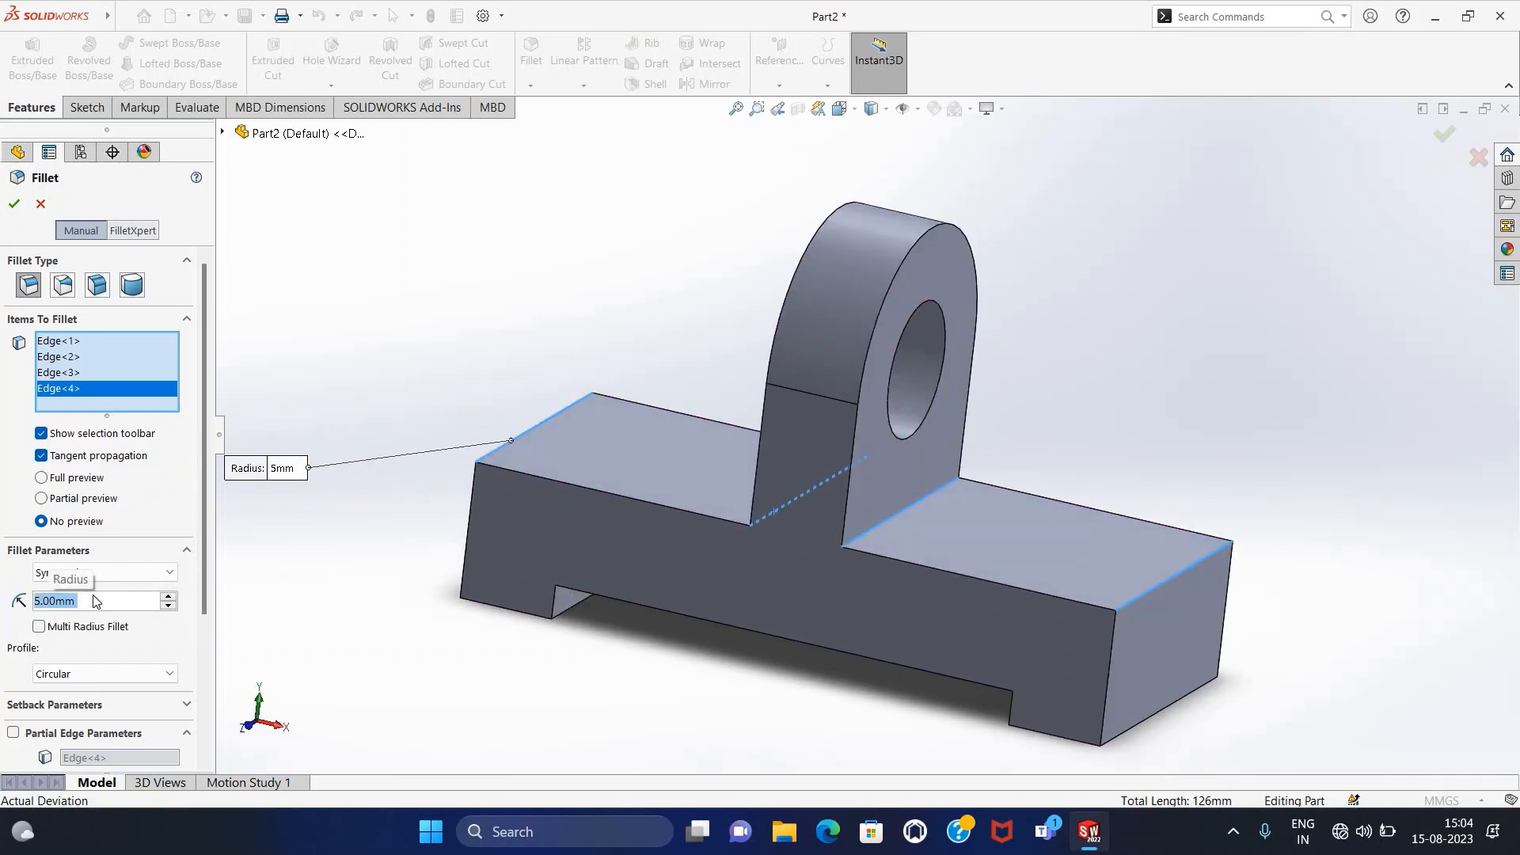
click(14, 203)
Step: Start a sketch on the base's top face left of the upright and draw a vertical centerline about 49 mm long across it
middle_drag(315, 378, 437, 415)
click(730, 453)
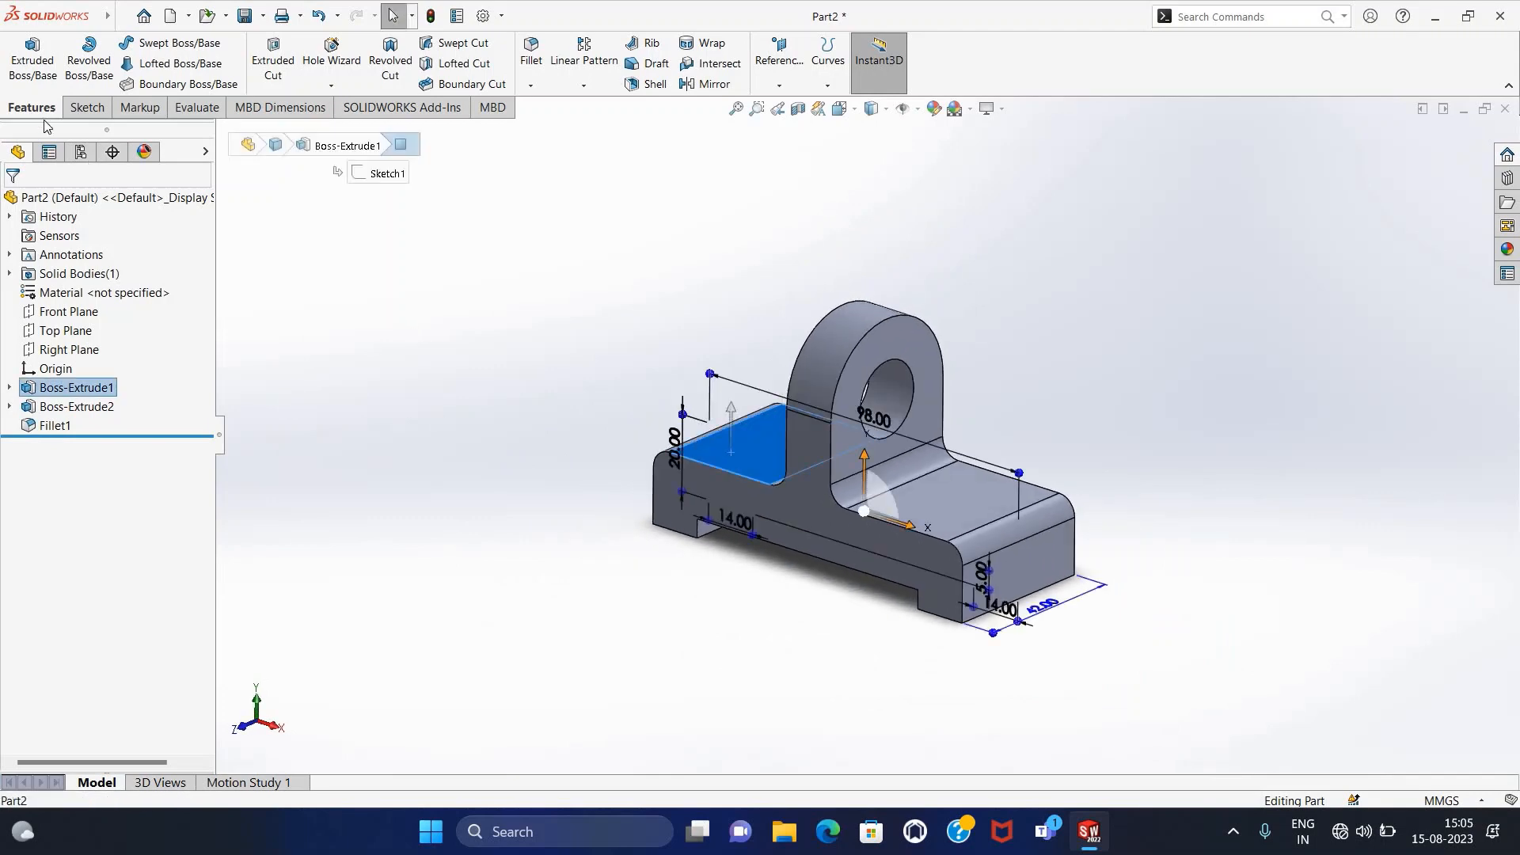
click(86, 108)
click(24, 52)
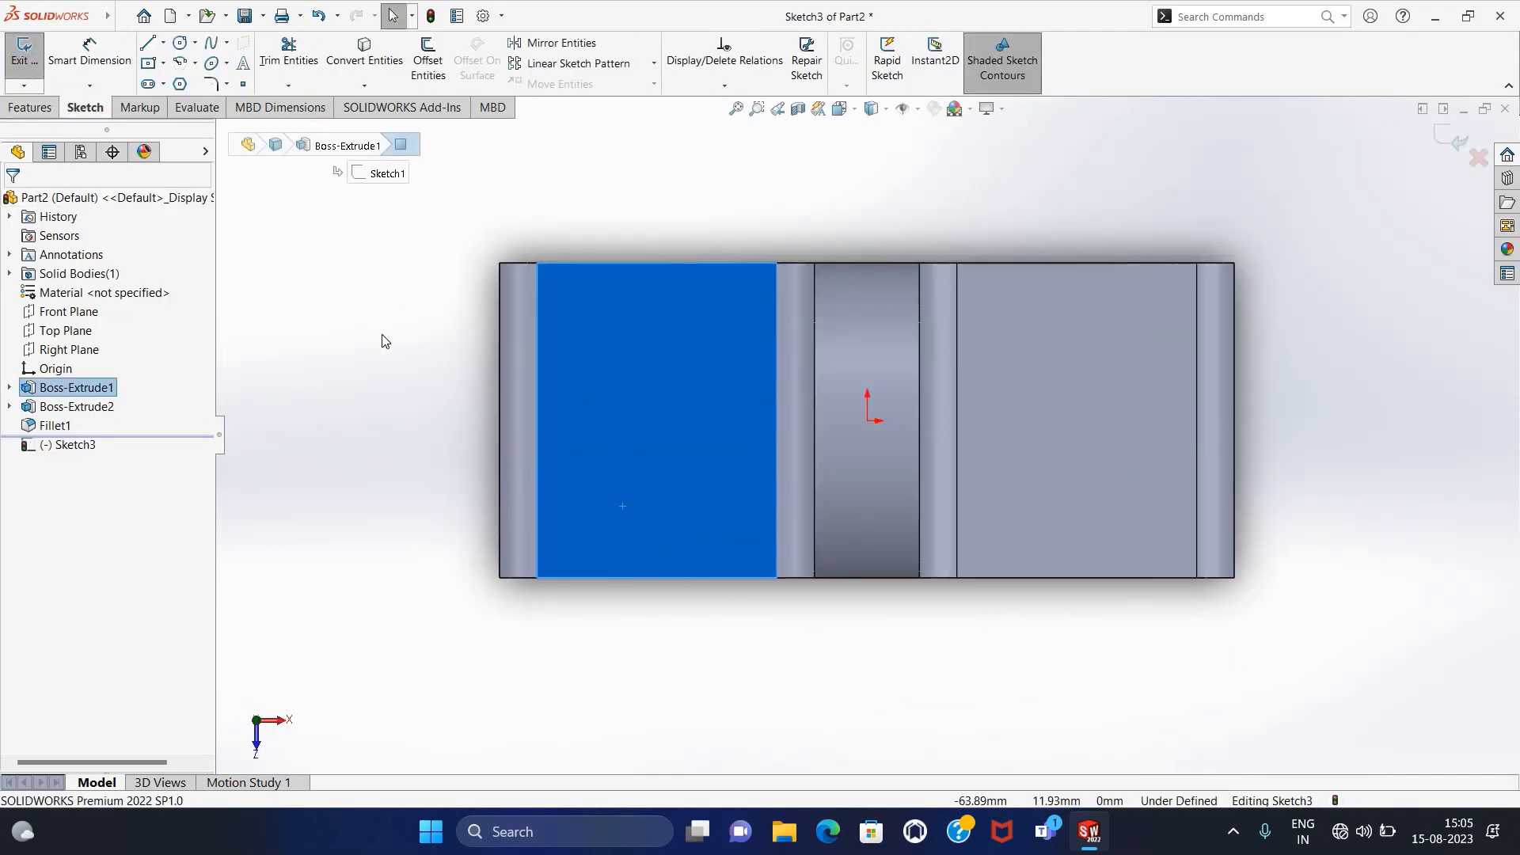
click(163, 43)
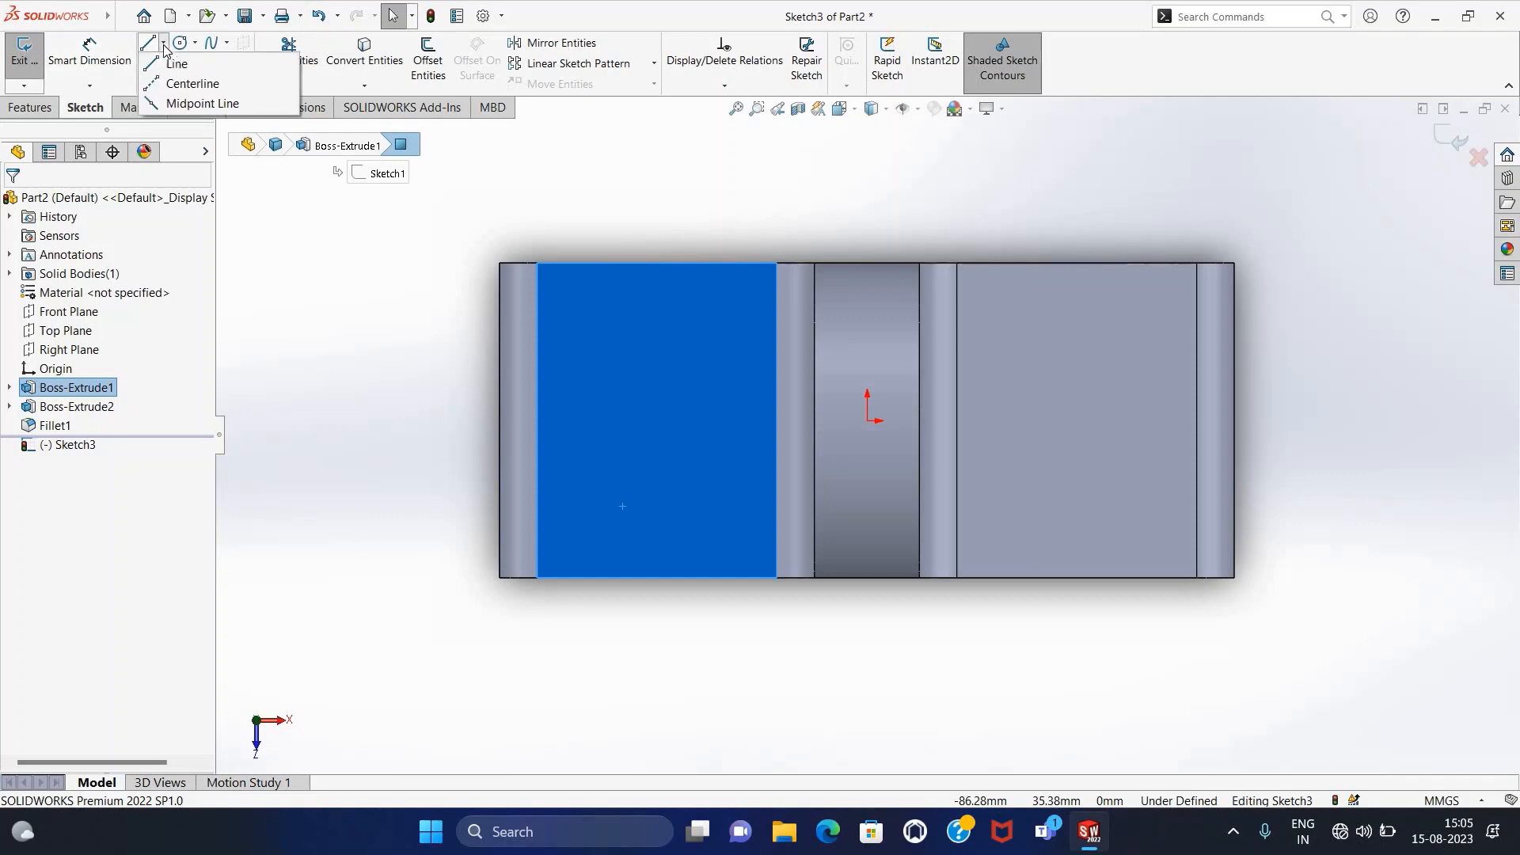
click(176, 82)
click(651, 241)
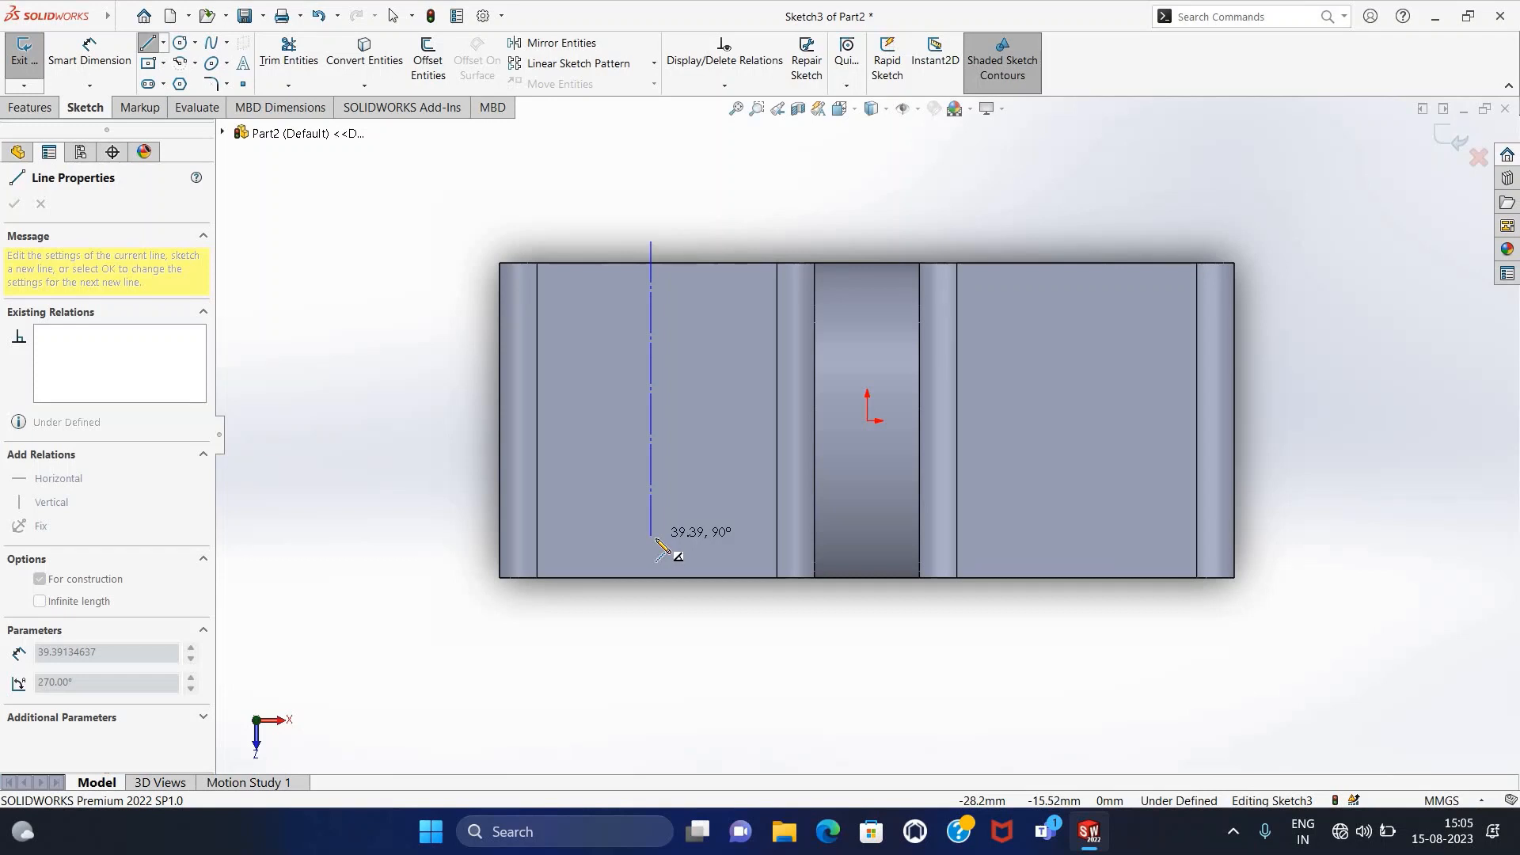
click(651, 607)
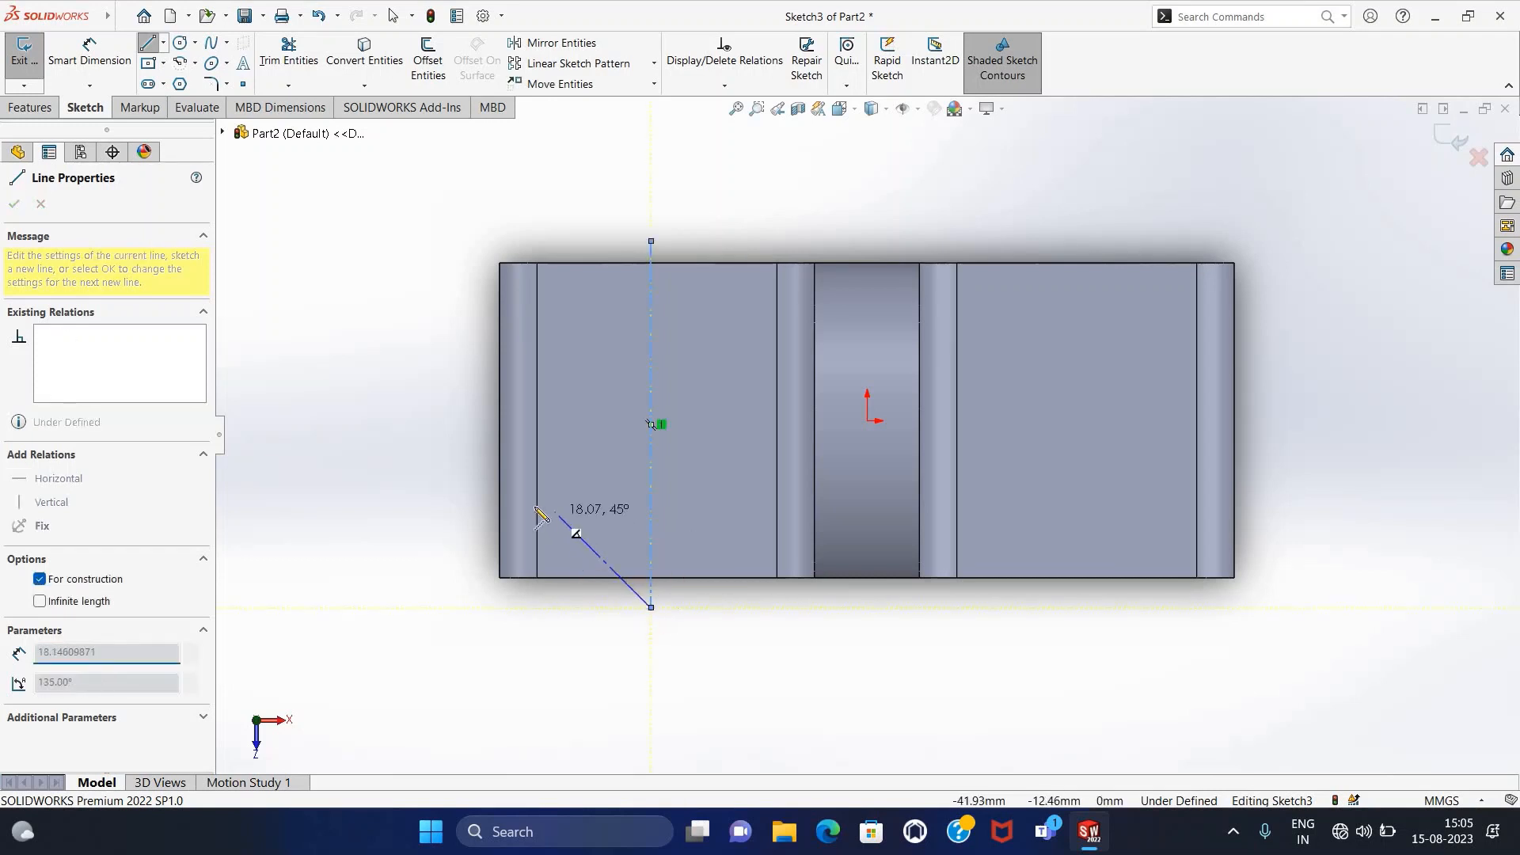
key(Escape)
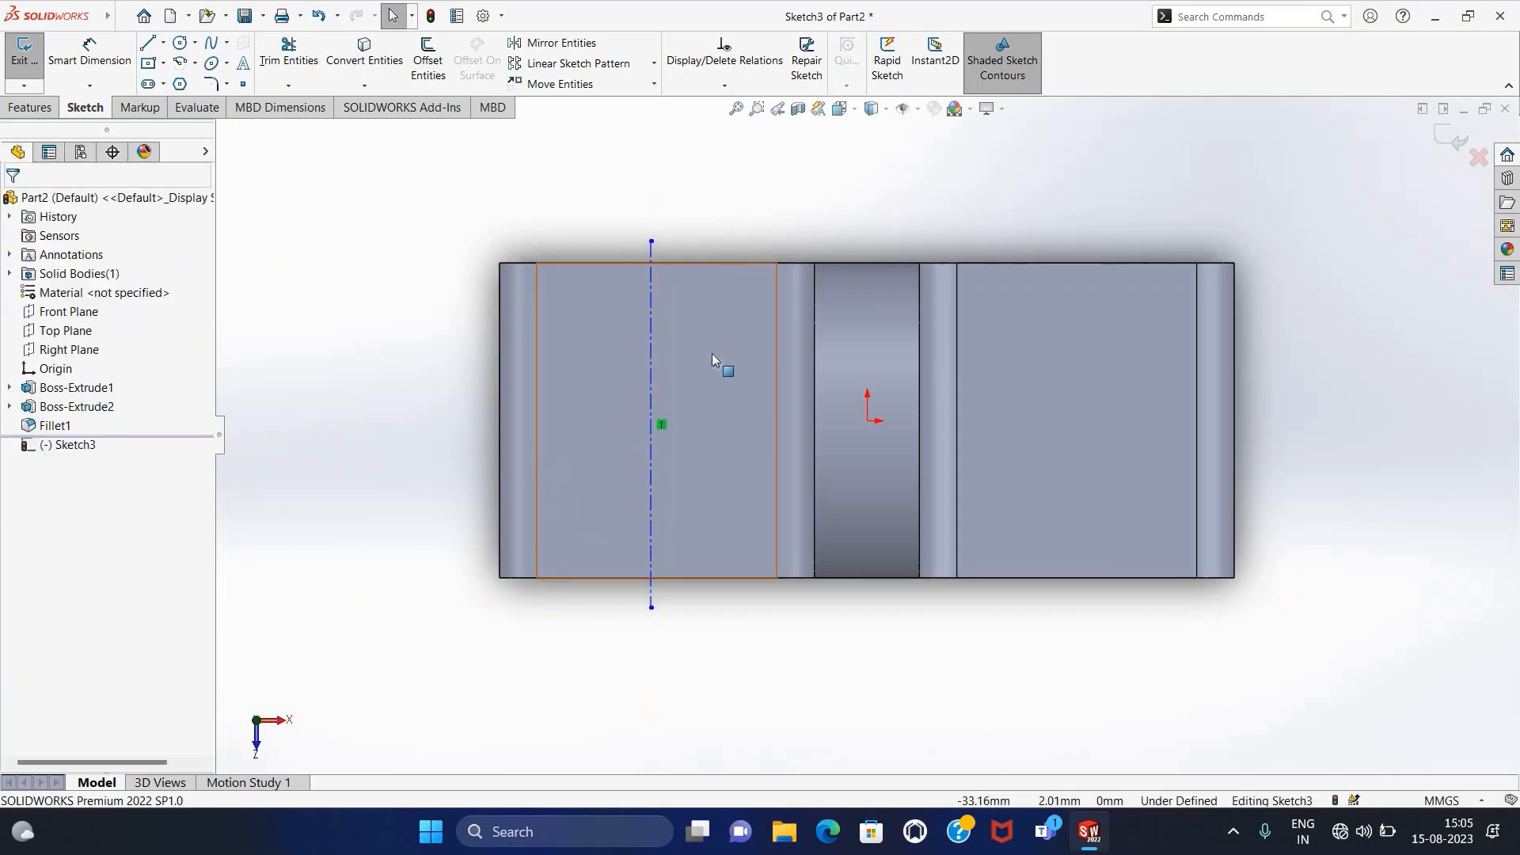
Step: Draw a horizontal centerline about 25 mm long, level with the origin, crossing the vertical centerline
click(164, 43)
click(178, 79)
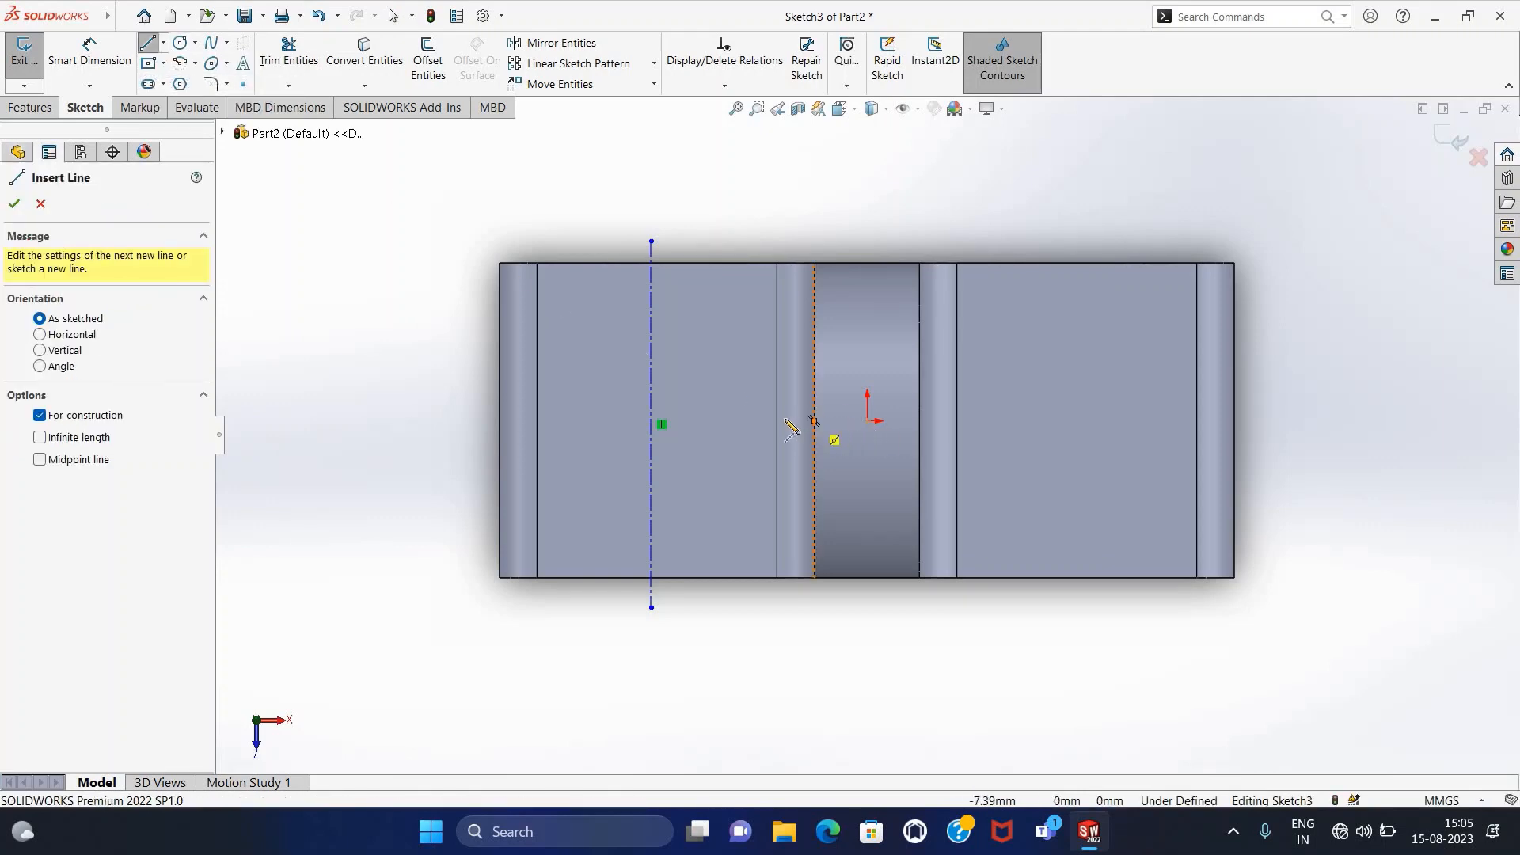
click(751, 420)
click(563, 420)
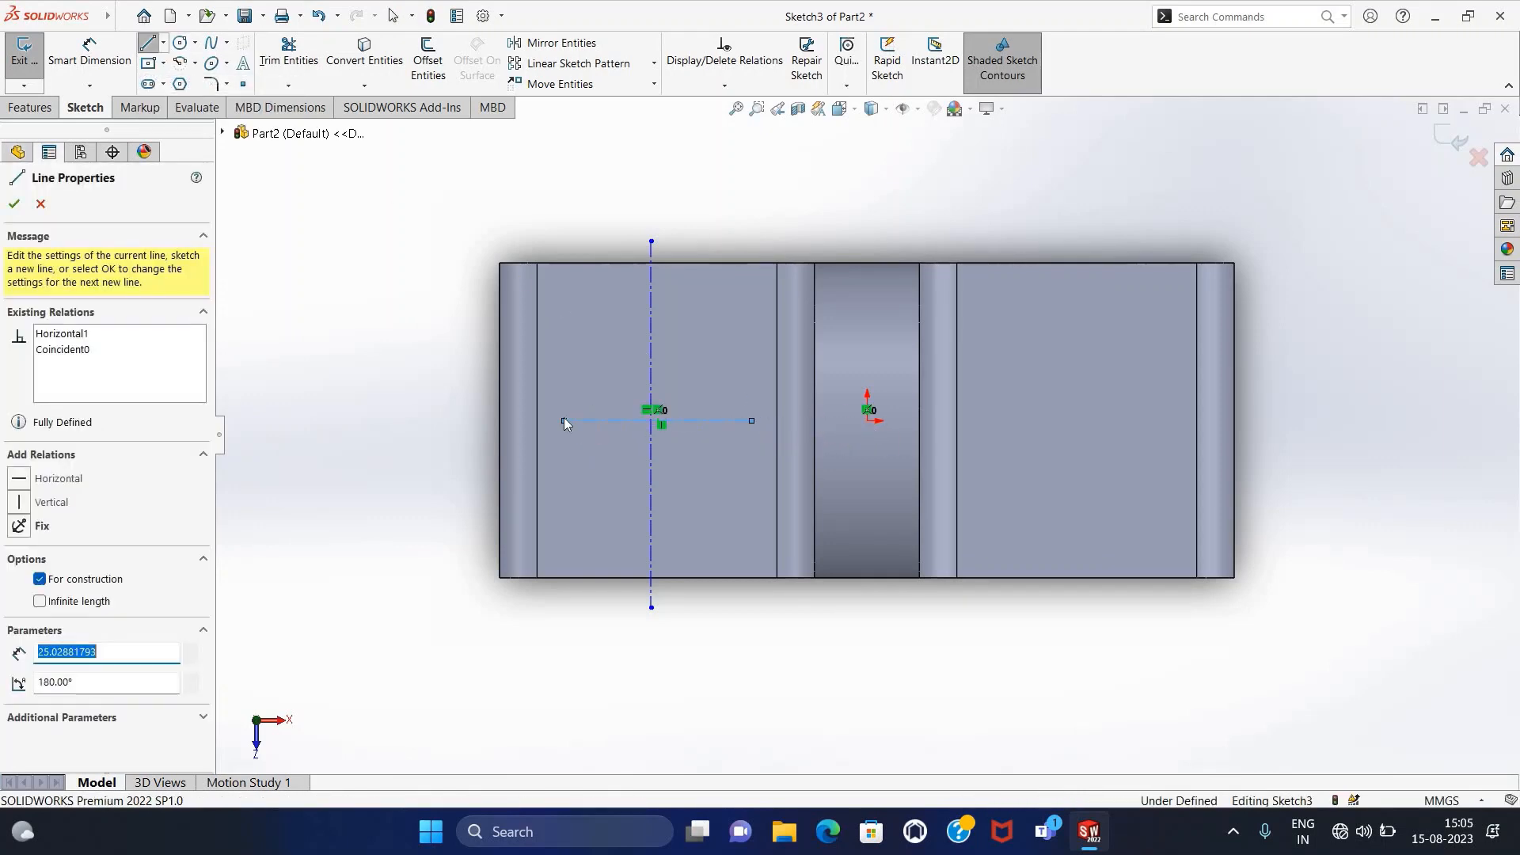
key(Escape)
Step: Dimension the vertical centerline 24 mm from the base's left end edge
click(92, 63)
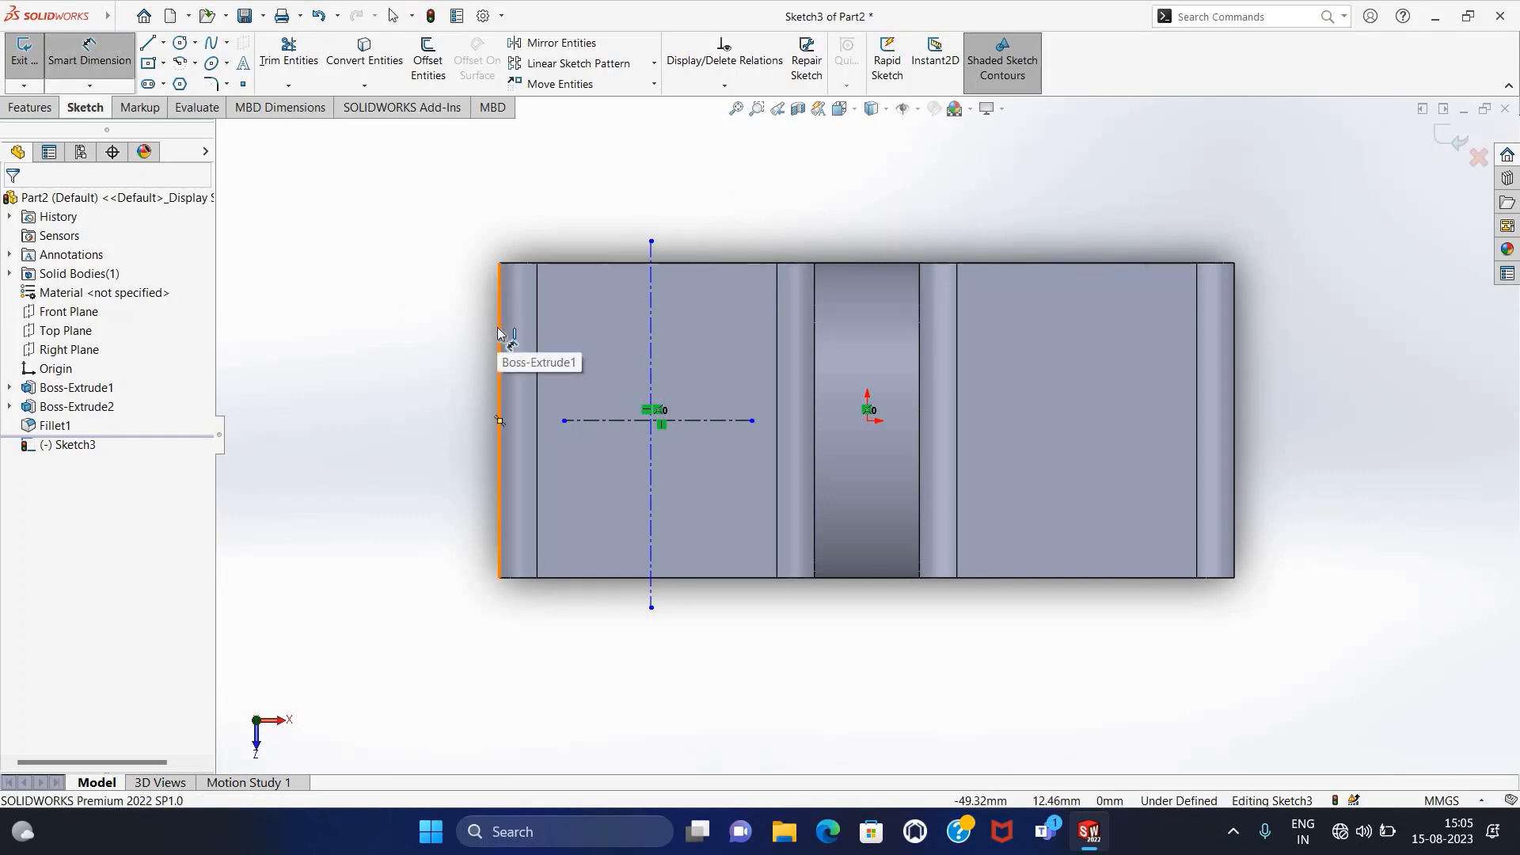
click(499, 333)
click(650, 364)
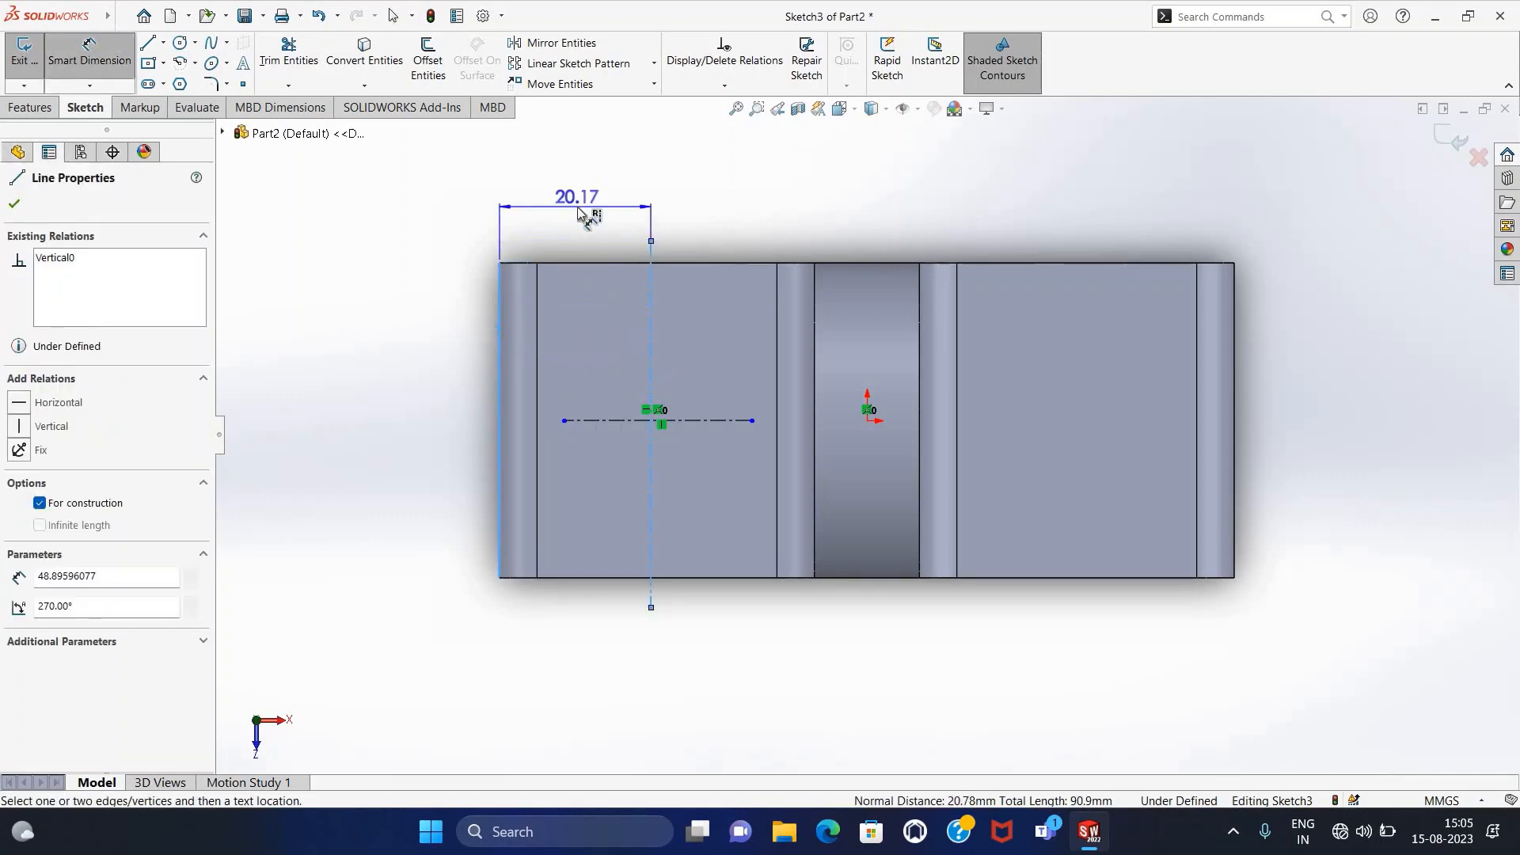
click(579, 207)
text(2)
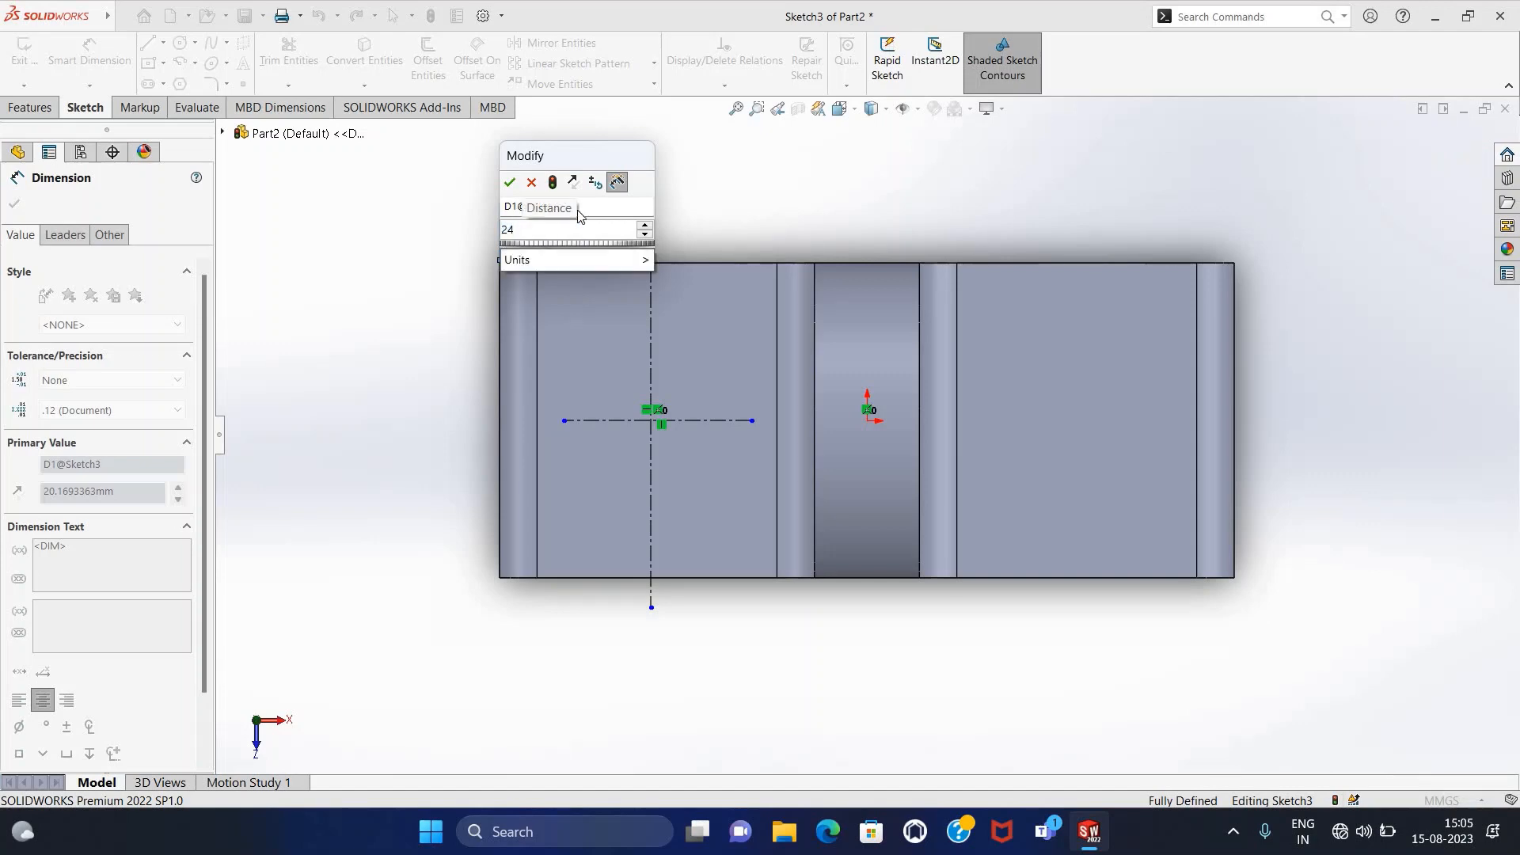
text(4)
key(Return)
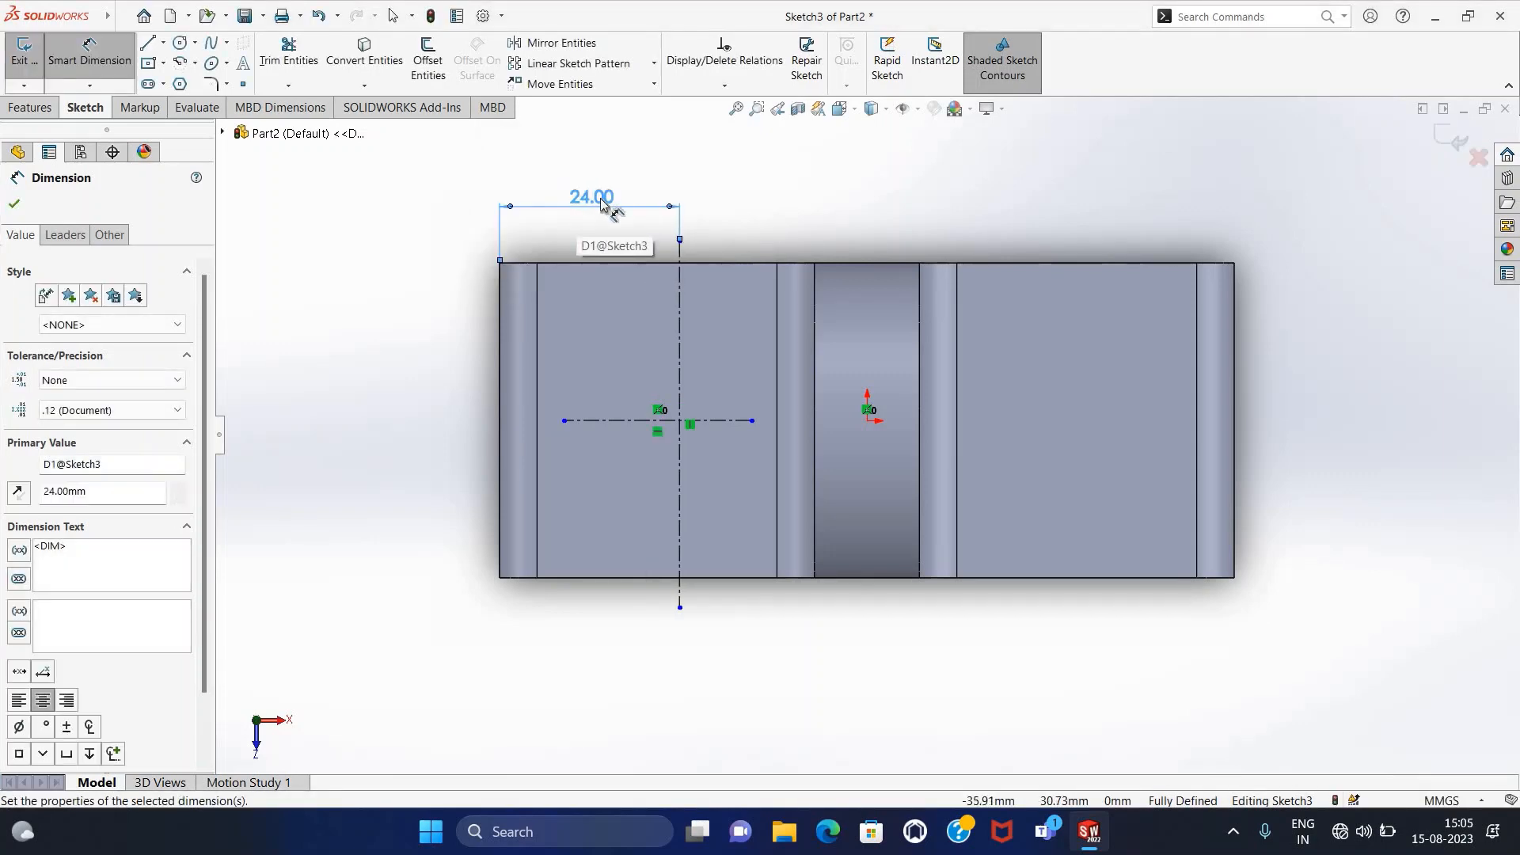
click(102, 51)
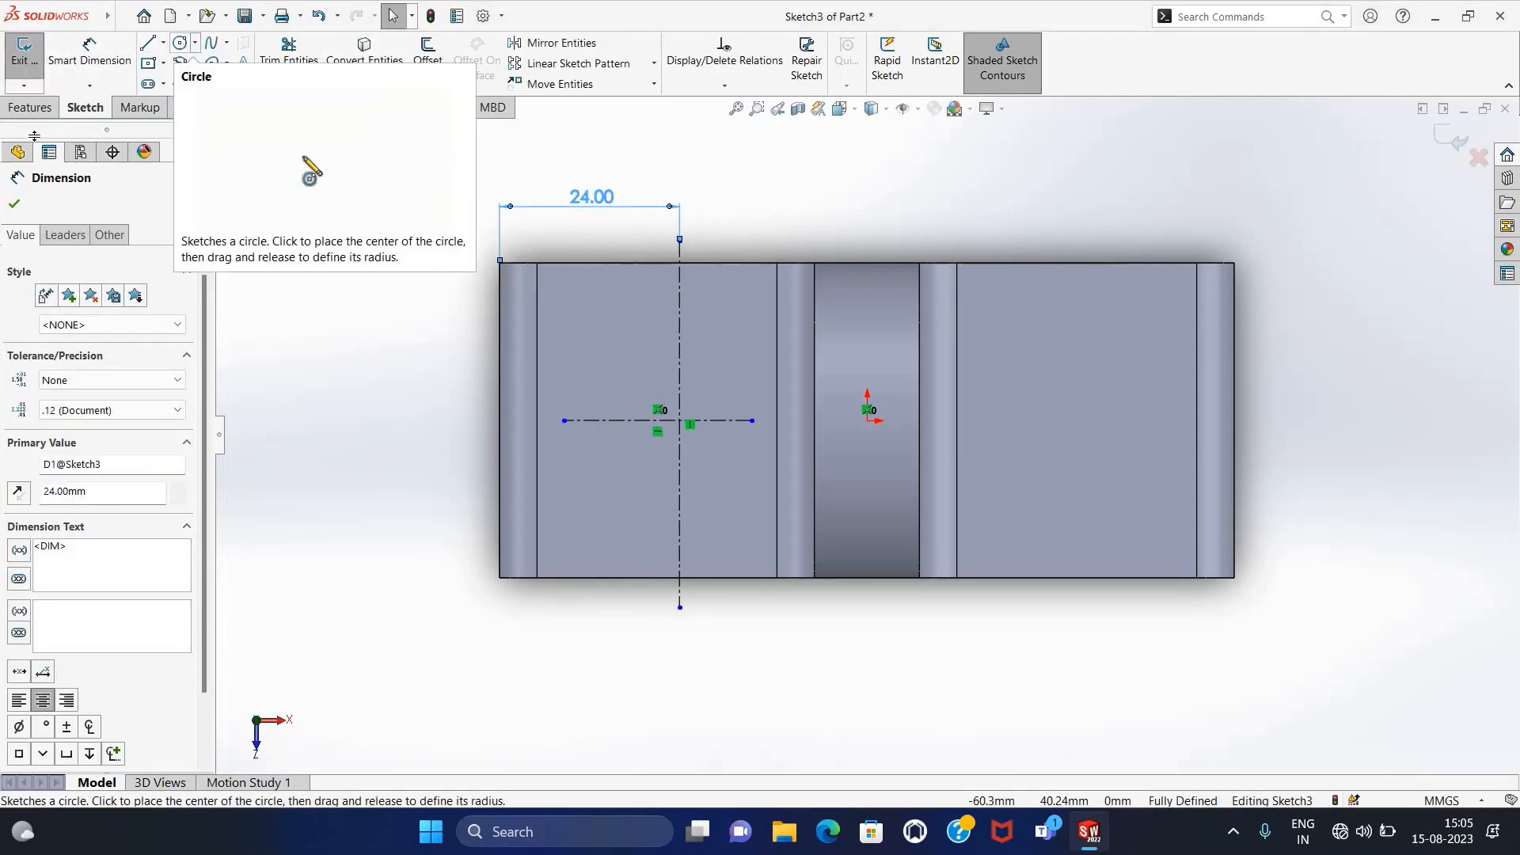
click(14, 204)
Step: Draw a circle centred on the intersection of the two centerlines and set its radius to 6 mm
click(180, 42)
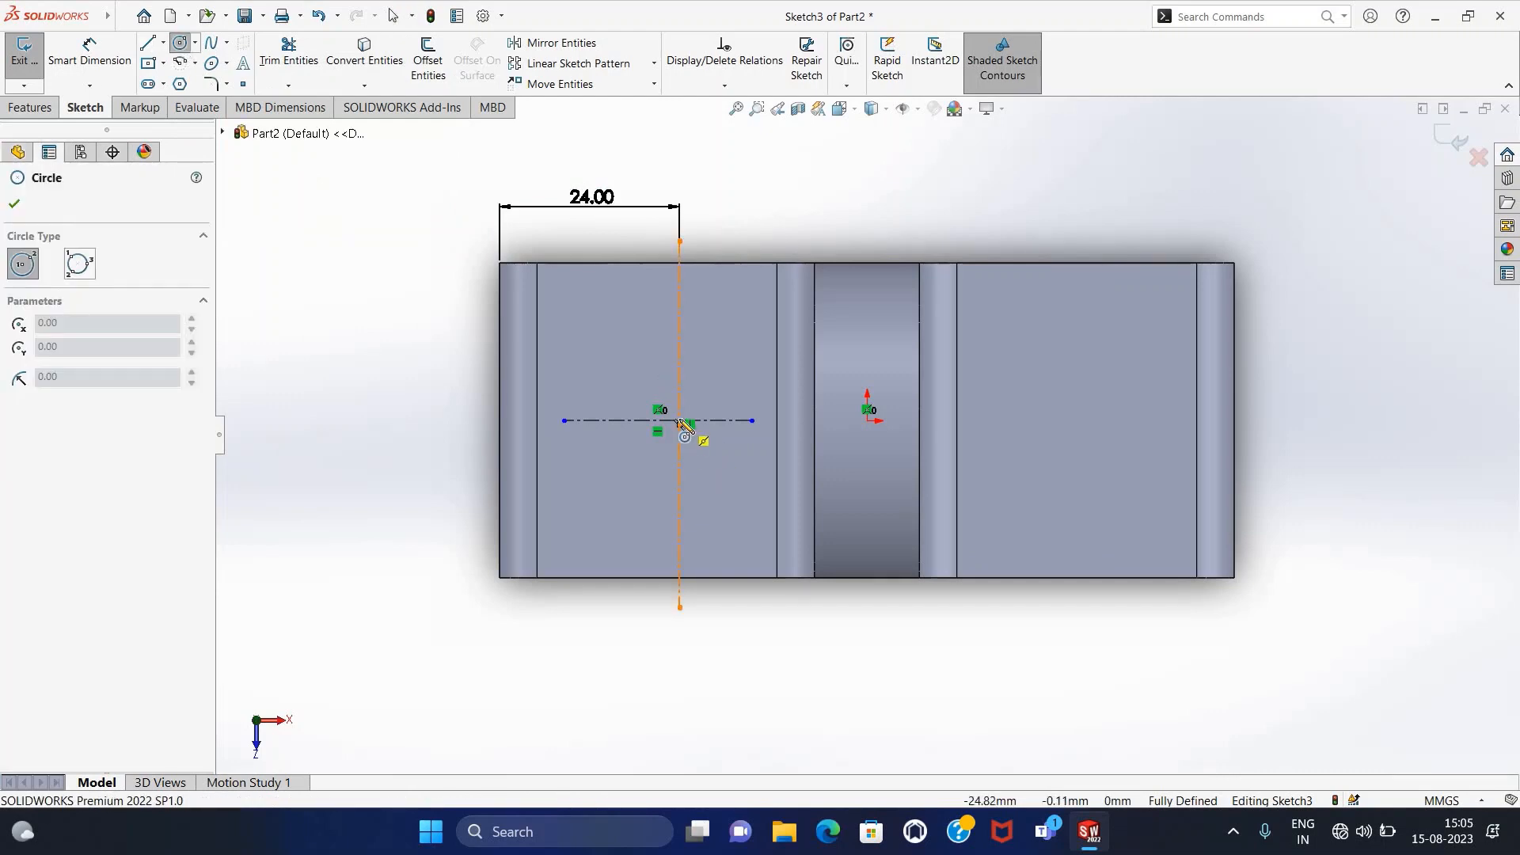
scroll(695, 435, down, 5)
click(785, 433)
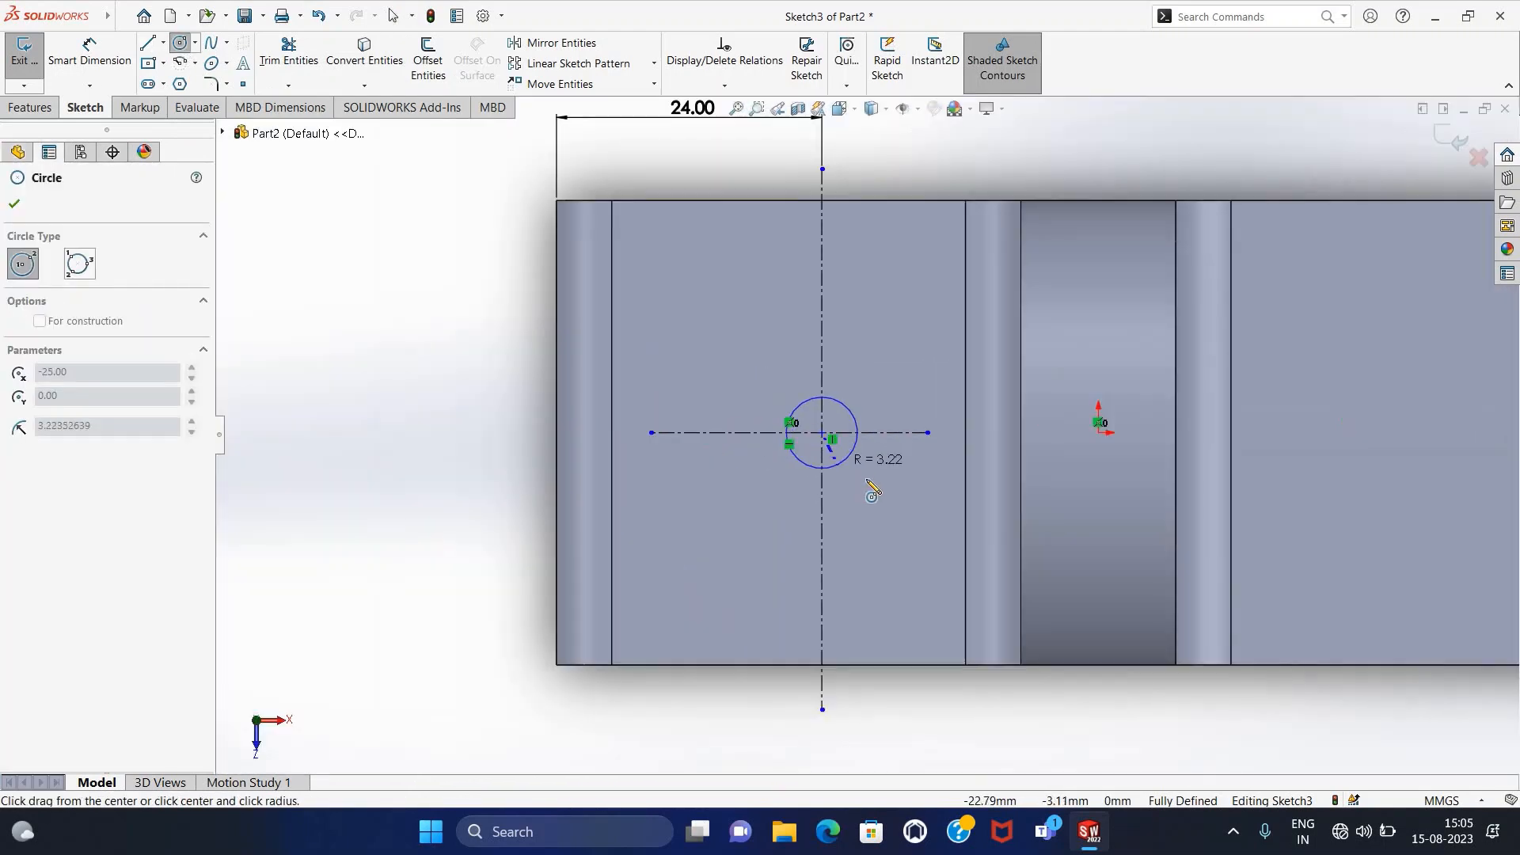
scroll(866, 435, up, 3)
click(857, 470)
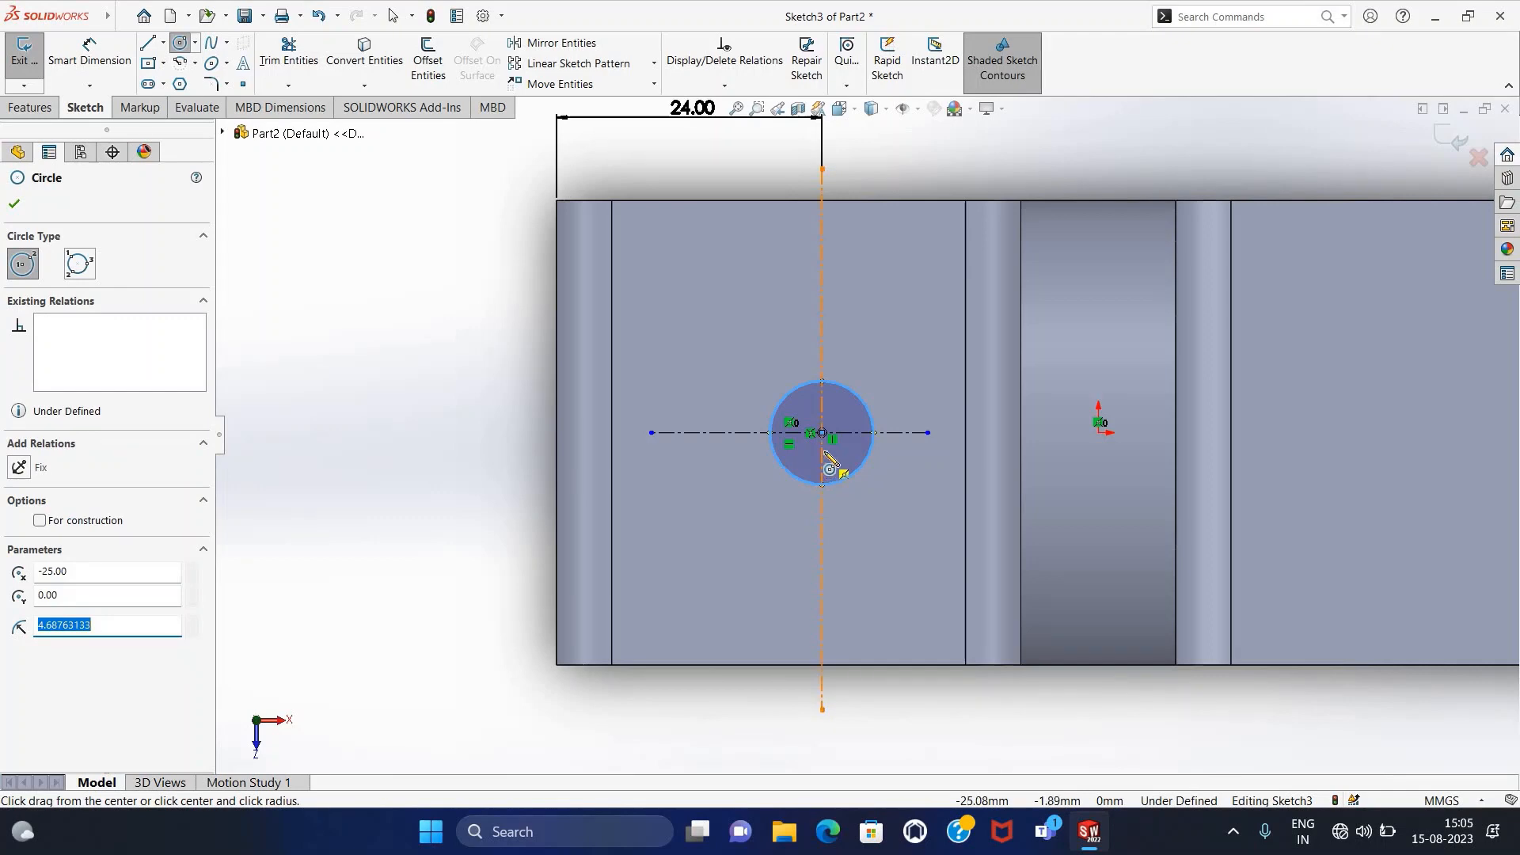
key(Return)
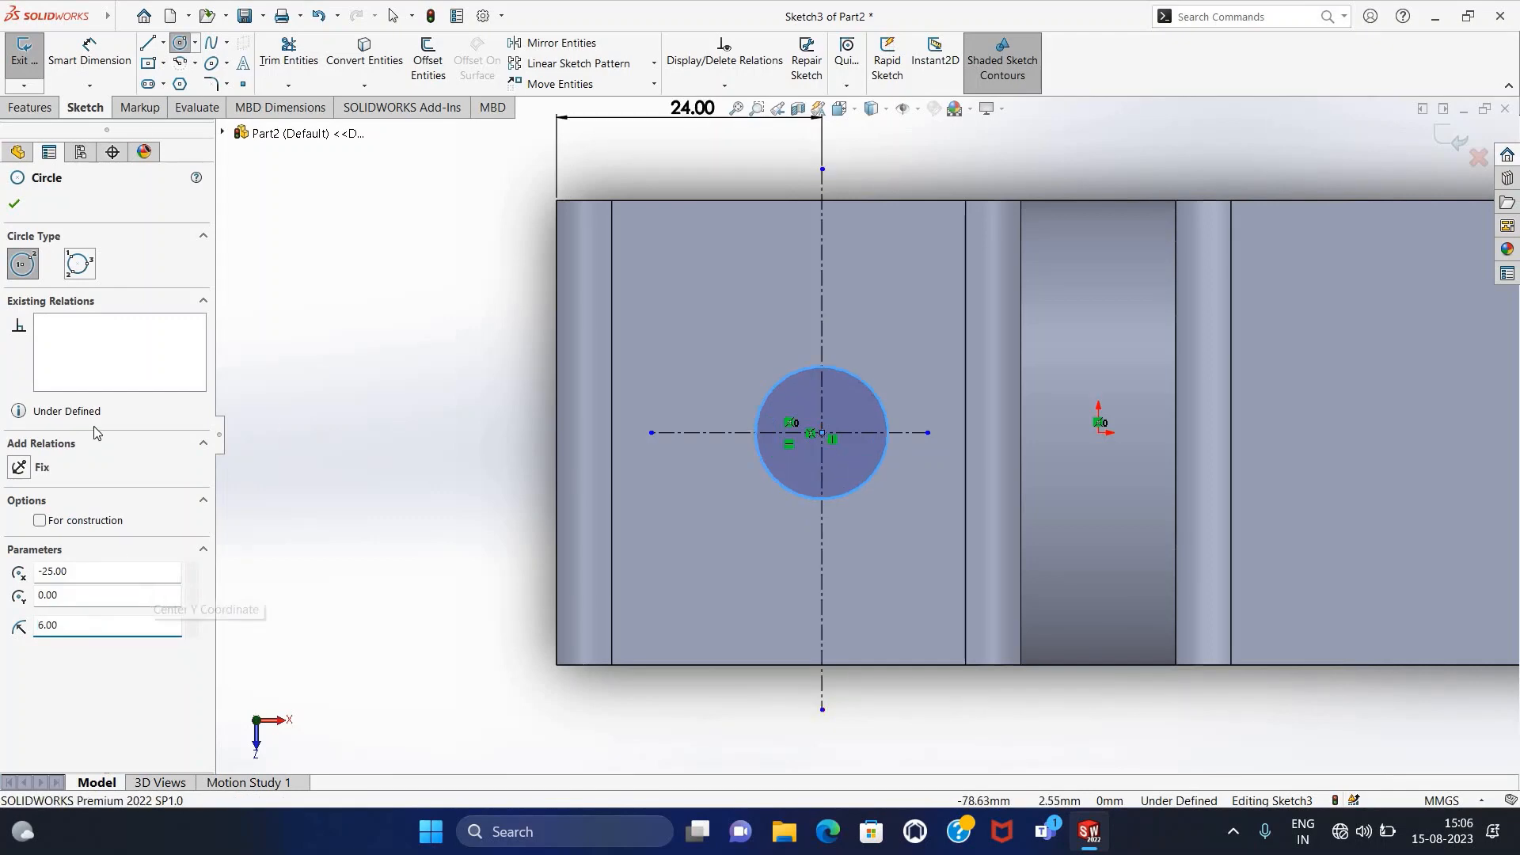
click(14, 204)
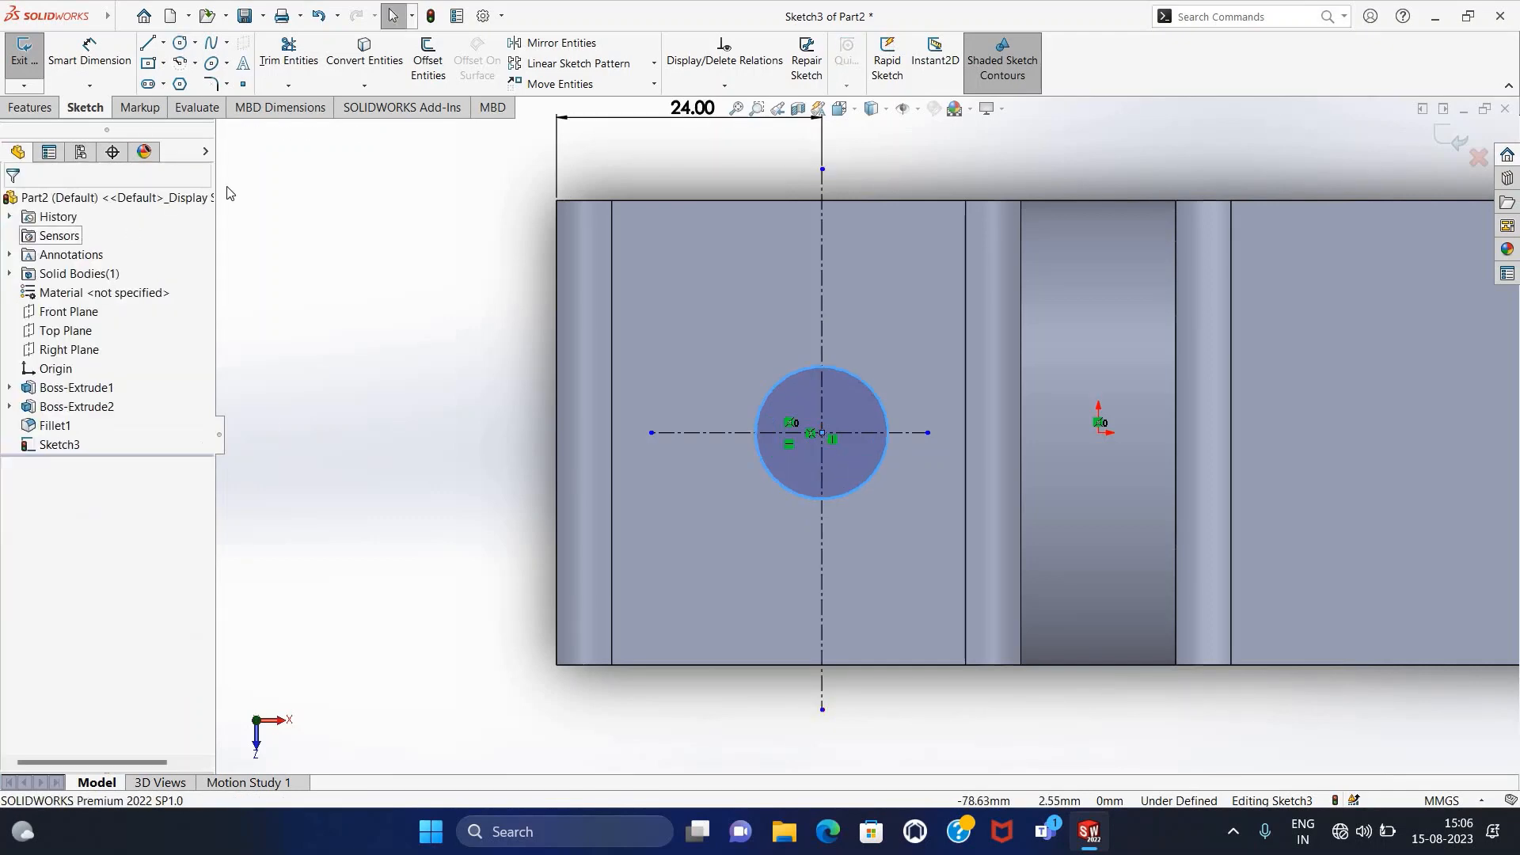
click(30, 110)
click(31, 59)
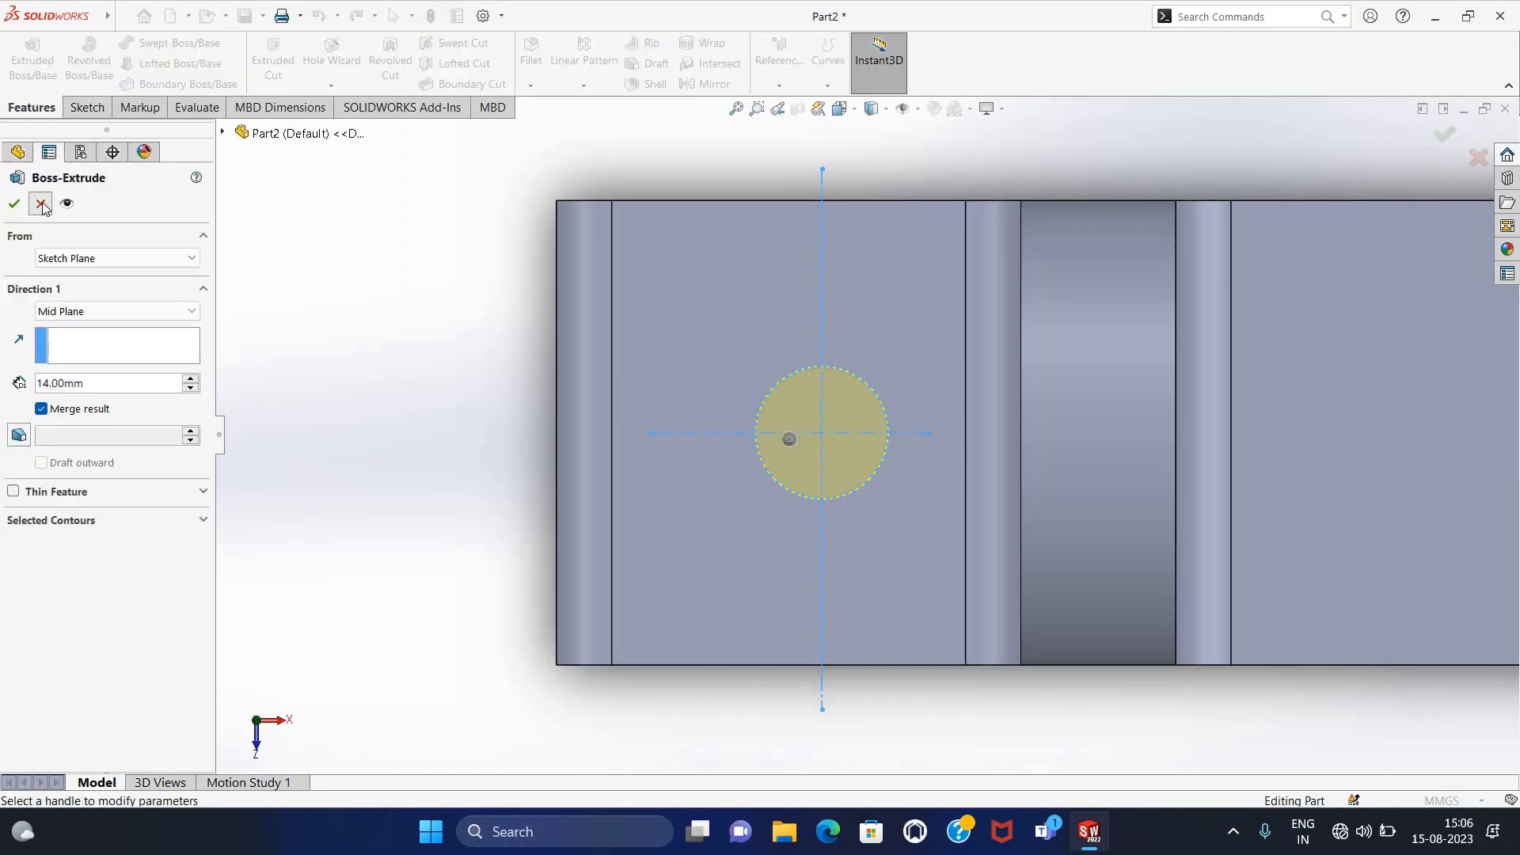
key(Escape)
Step: Cut-extrude the circle through the base's top face with the Mid Plane end condition and a 14 mm depth
click(273, 63)
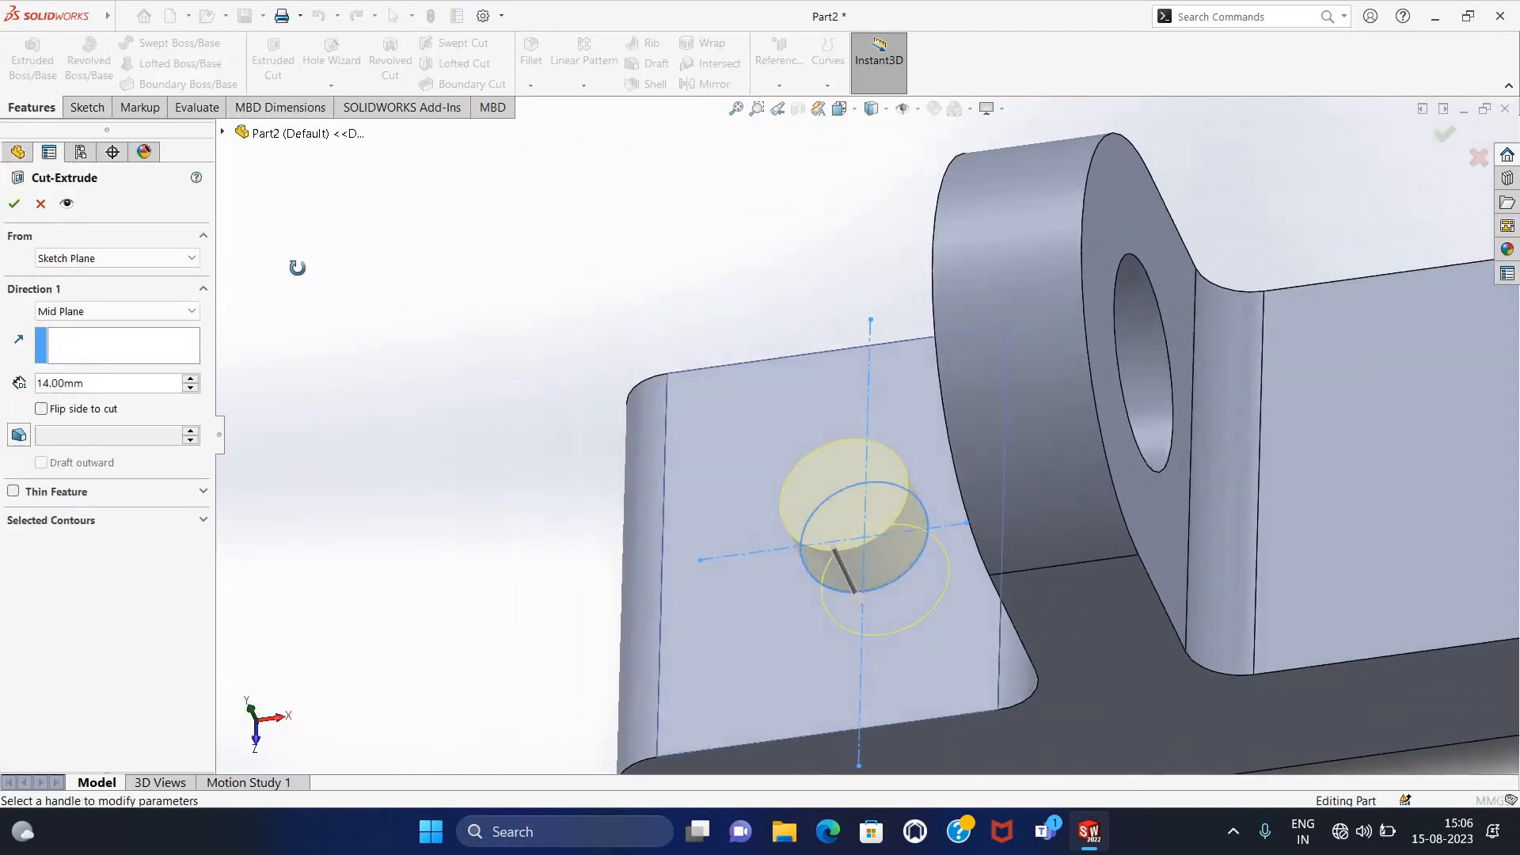
click(14, 204)
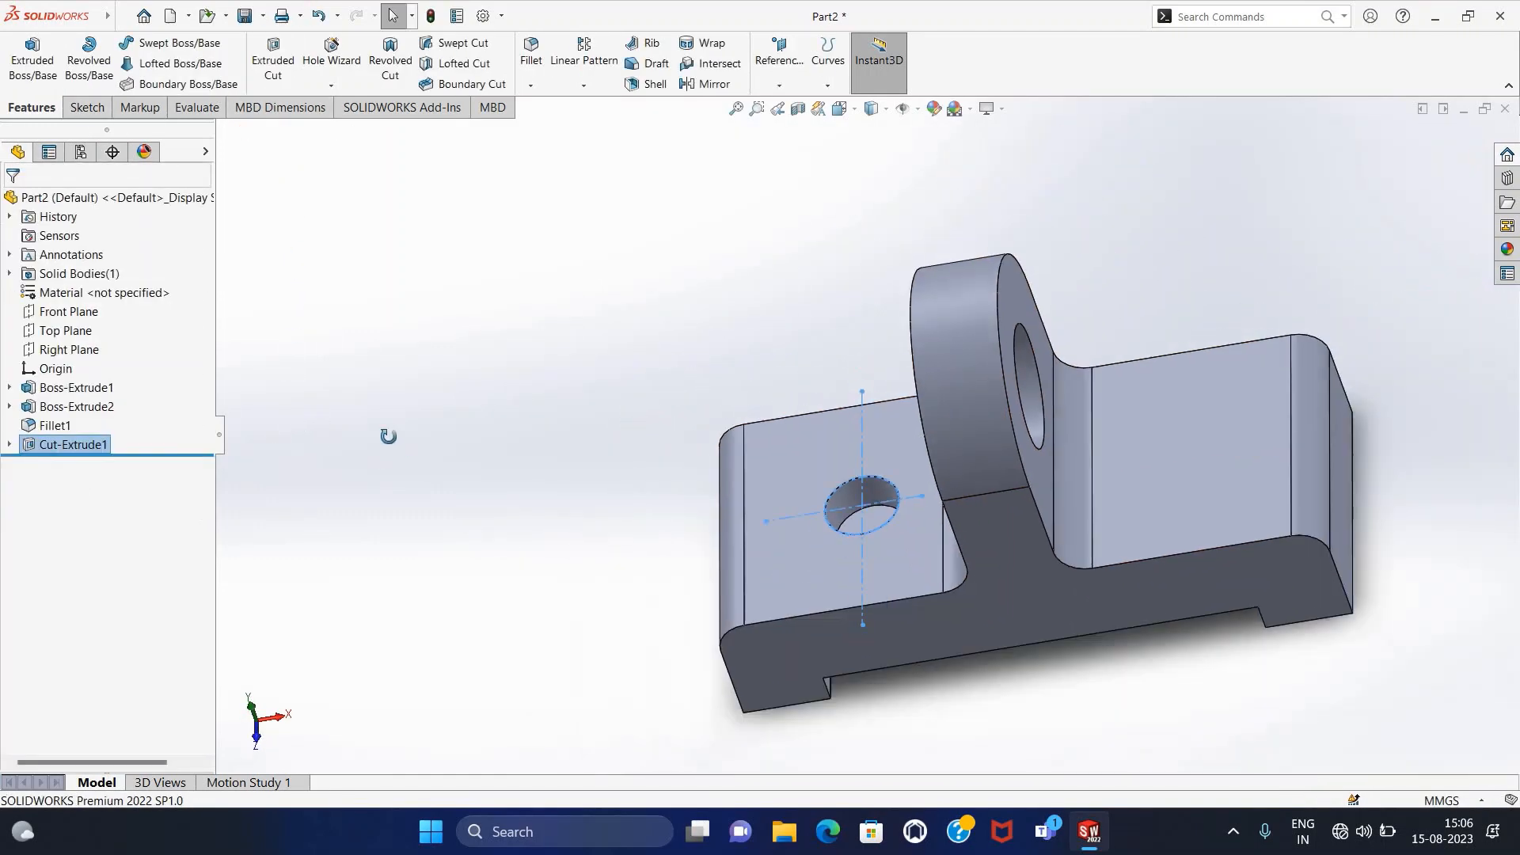
middle_drag(388, 435, 96, 467)
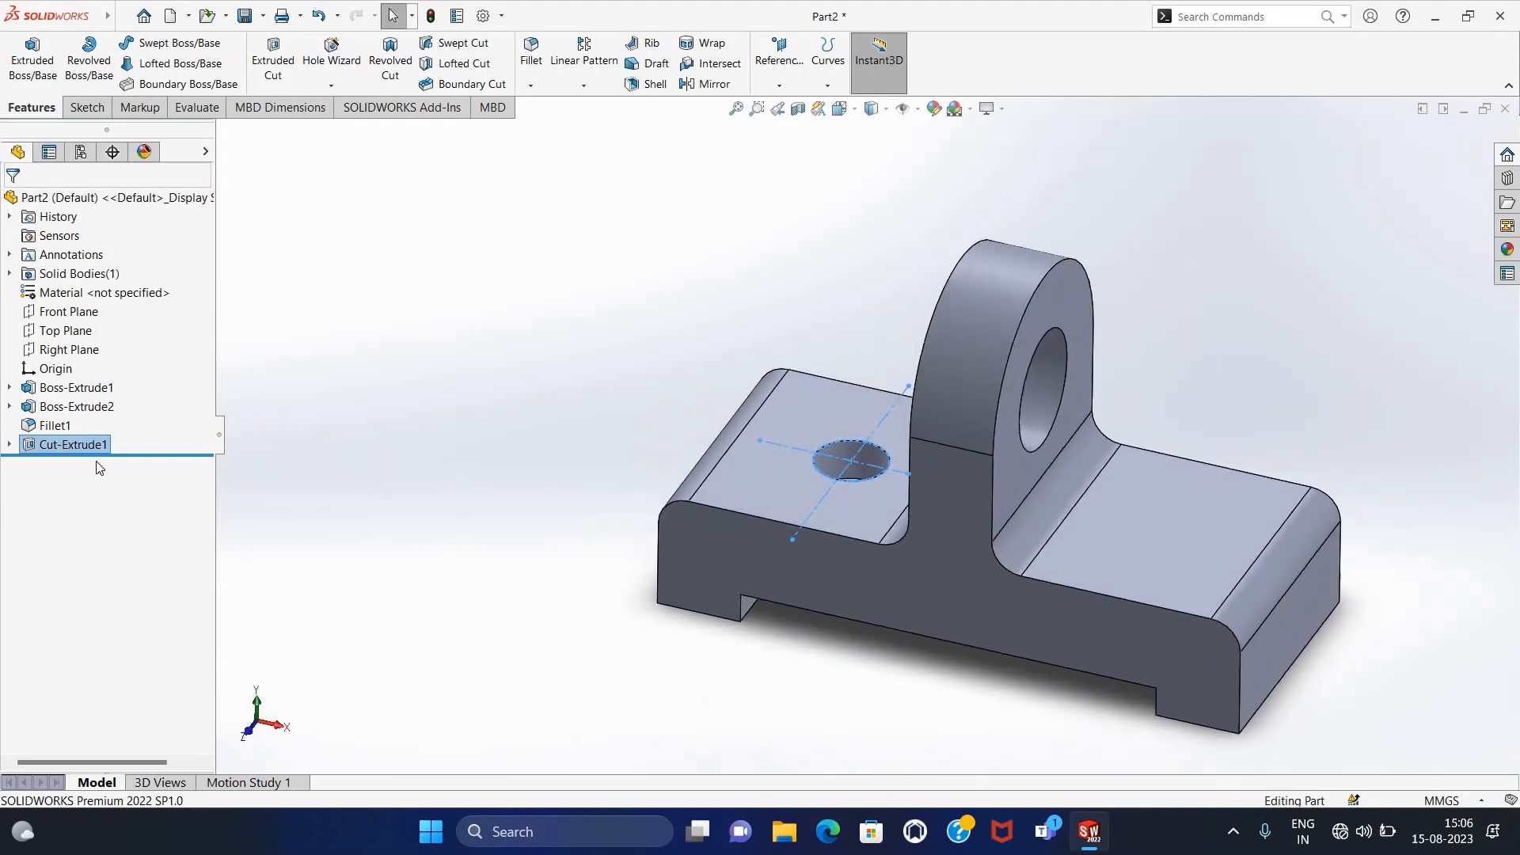
Step: Edit the hole's cut to use the Blind end condition with a depth of 20 mm
right_click(91, 445)
click(104, 391)
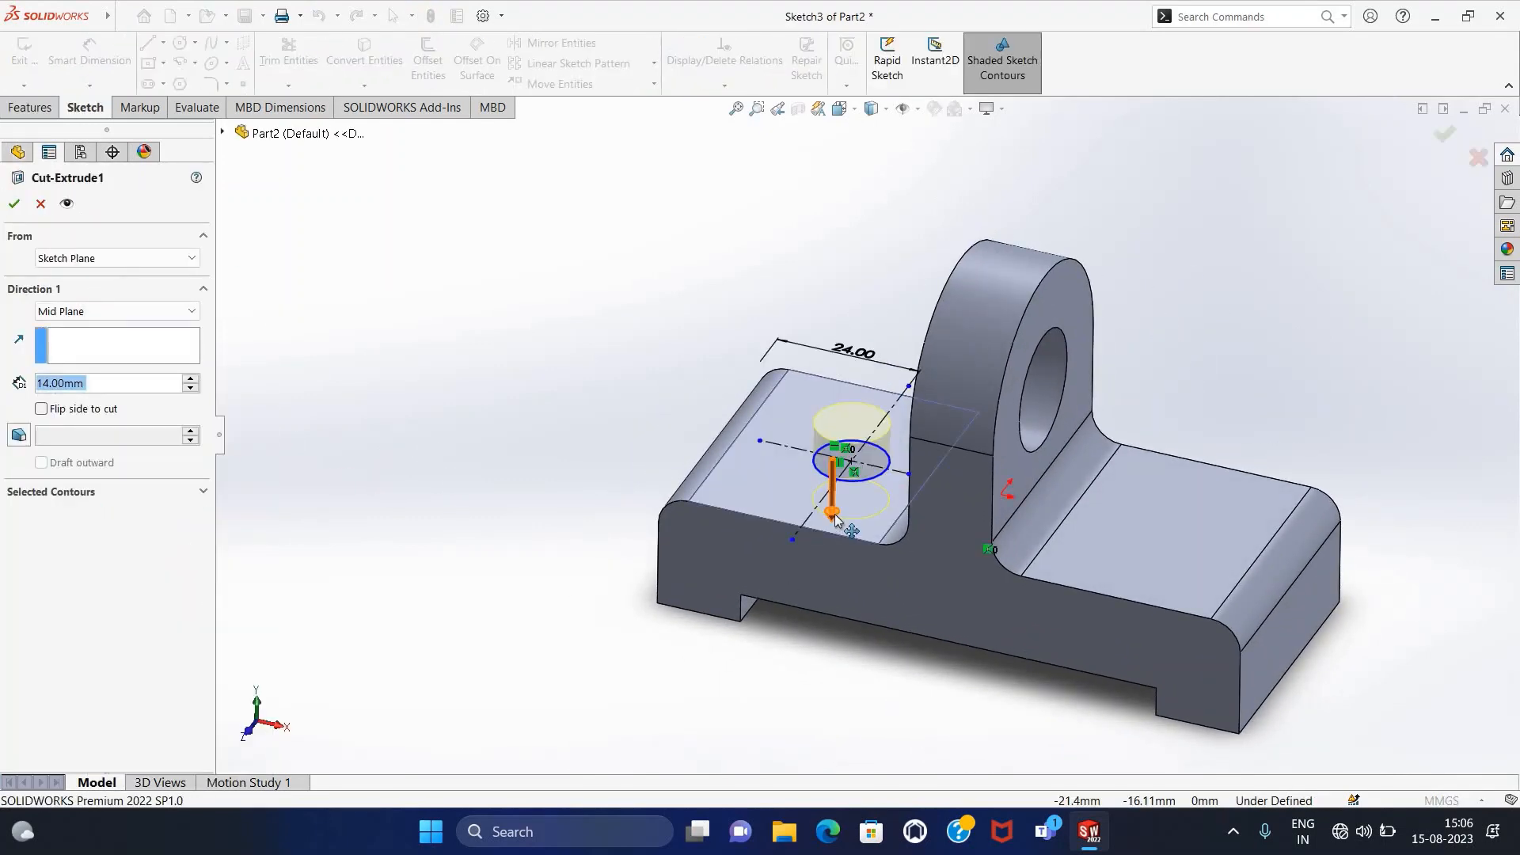
click(852, 596)
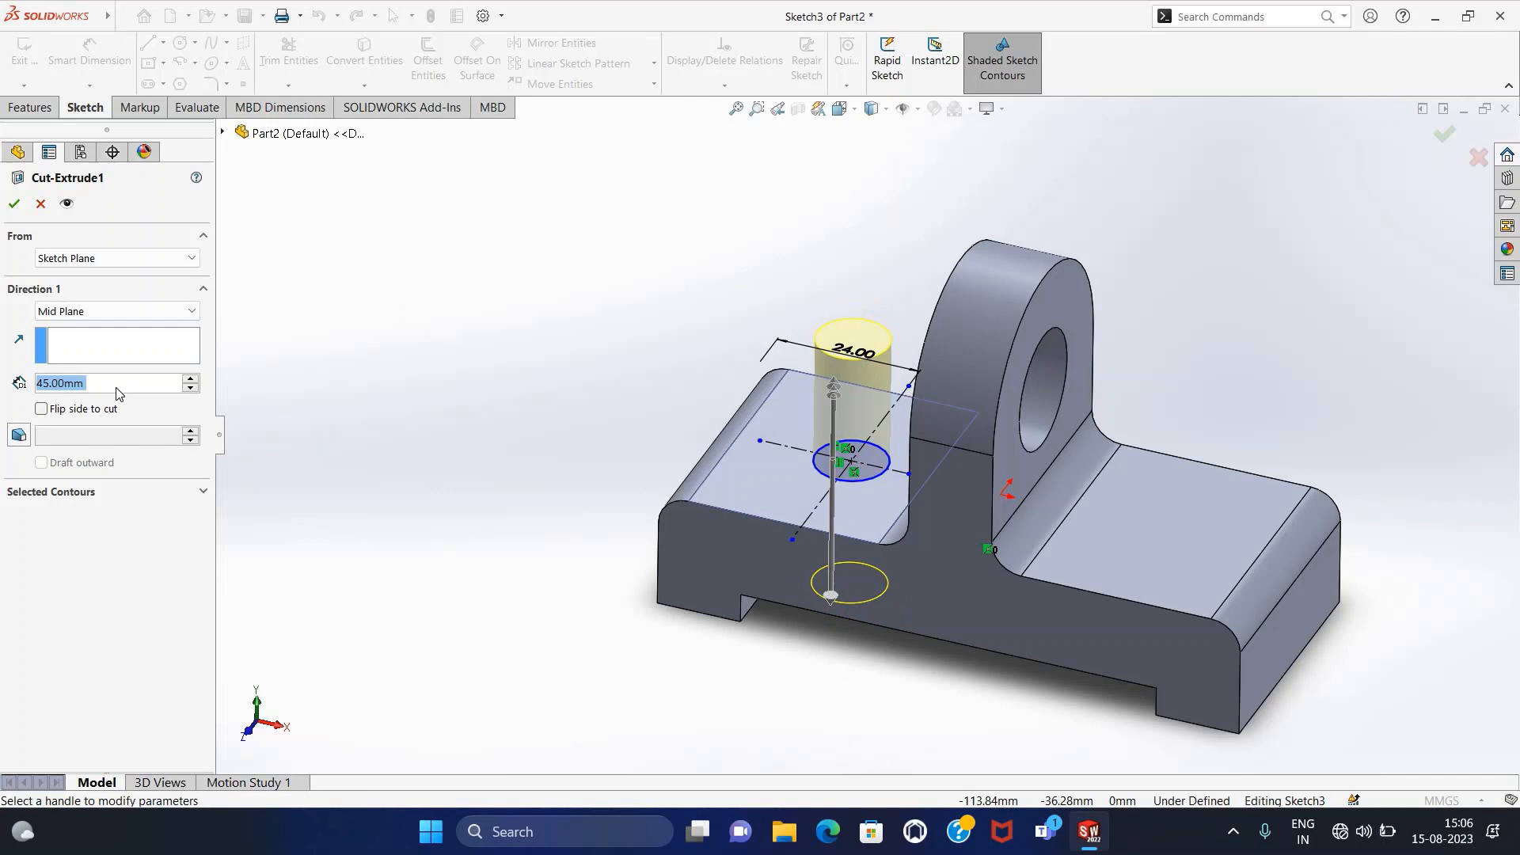
click(144, 316)
click(72, 327)
click(828, 720)
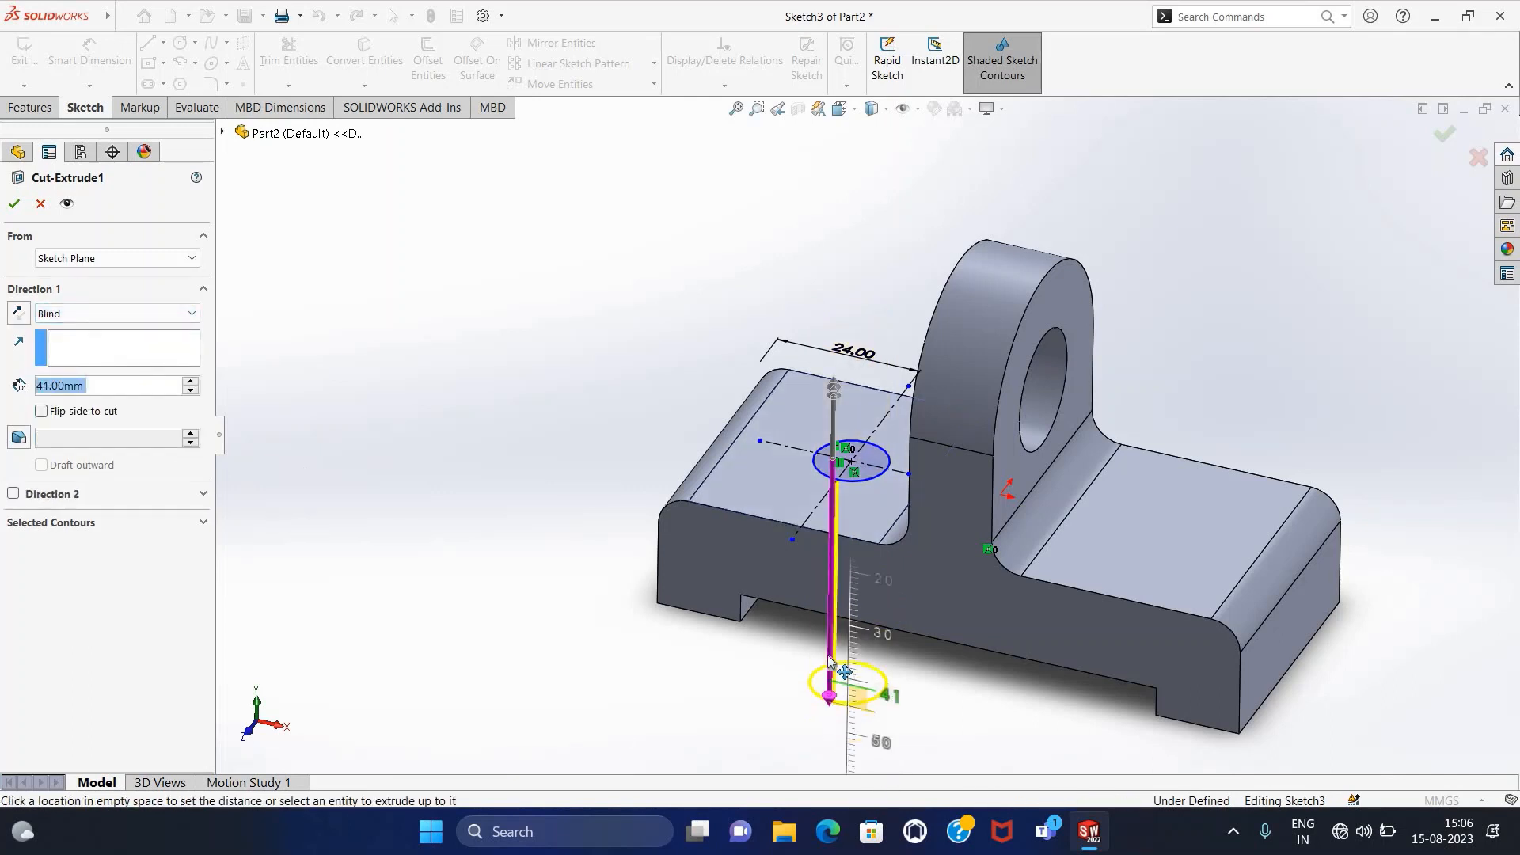
click(831, 554)
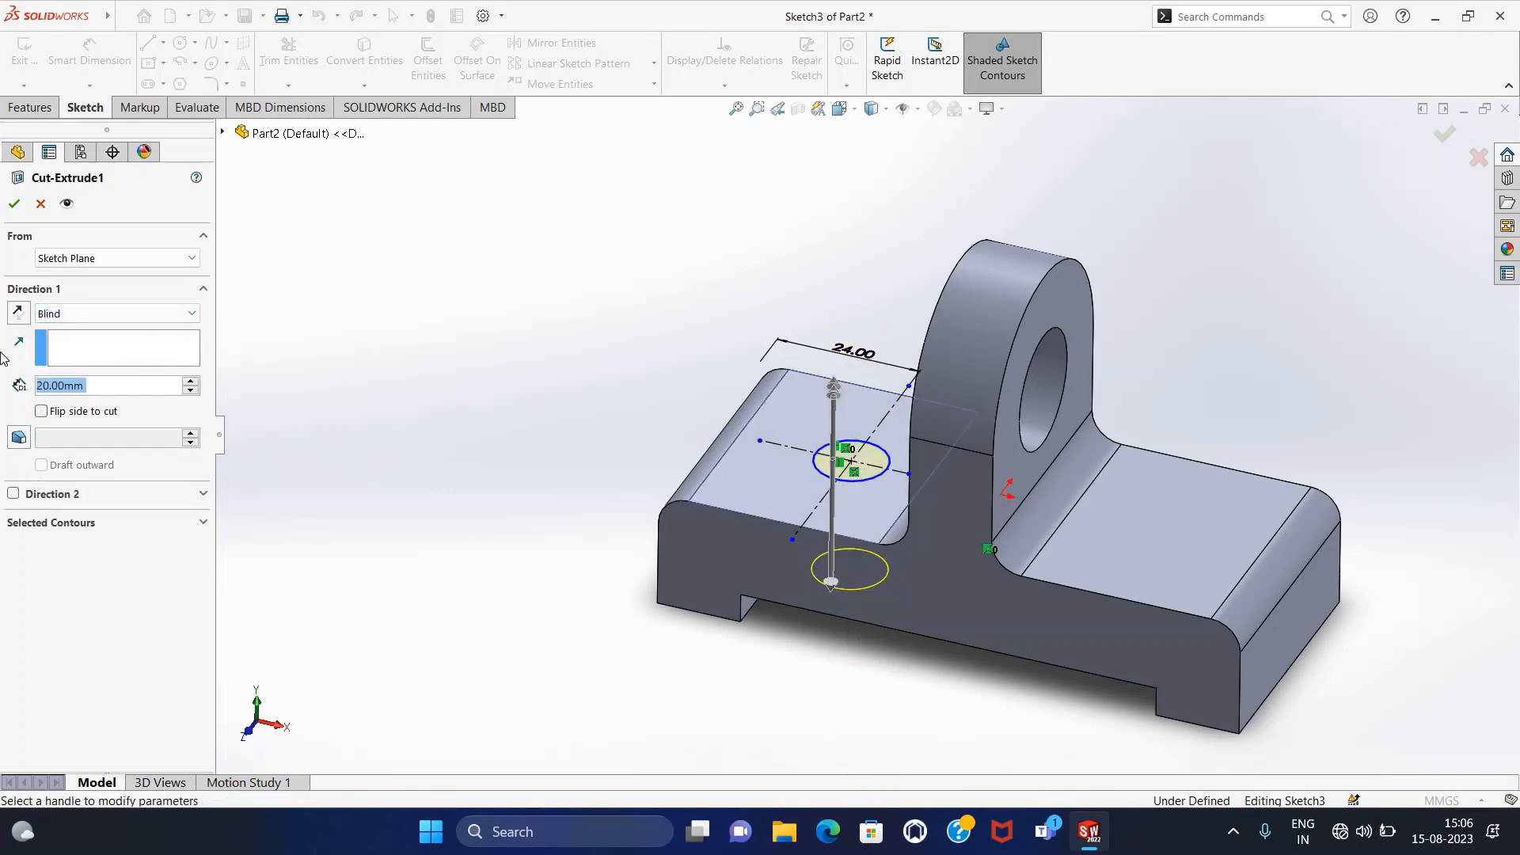
click(14, 206)
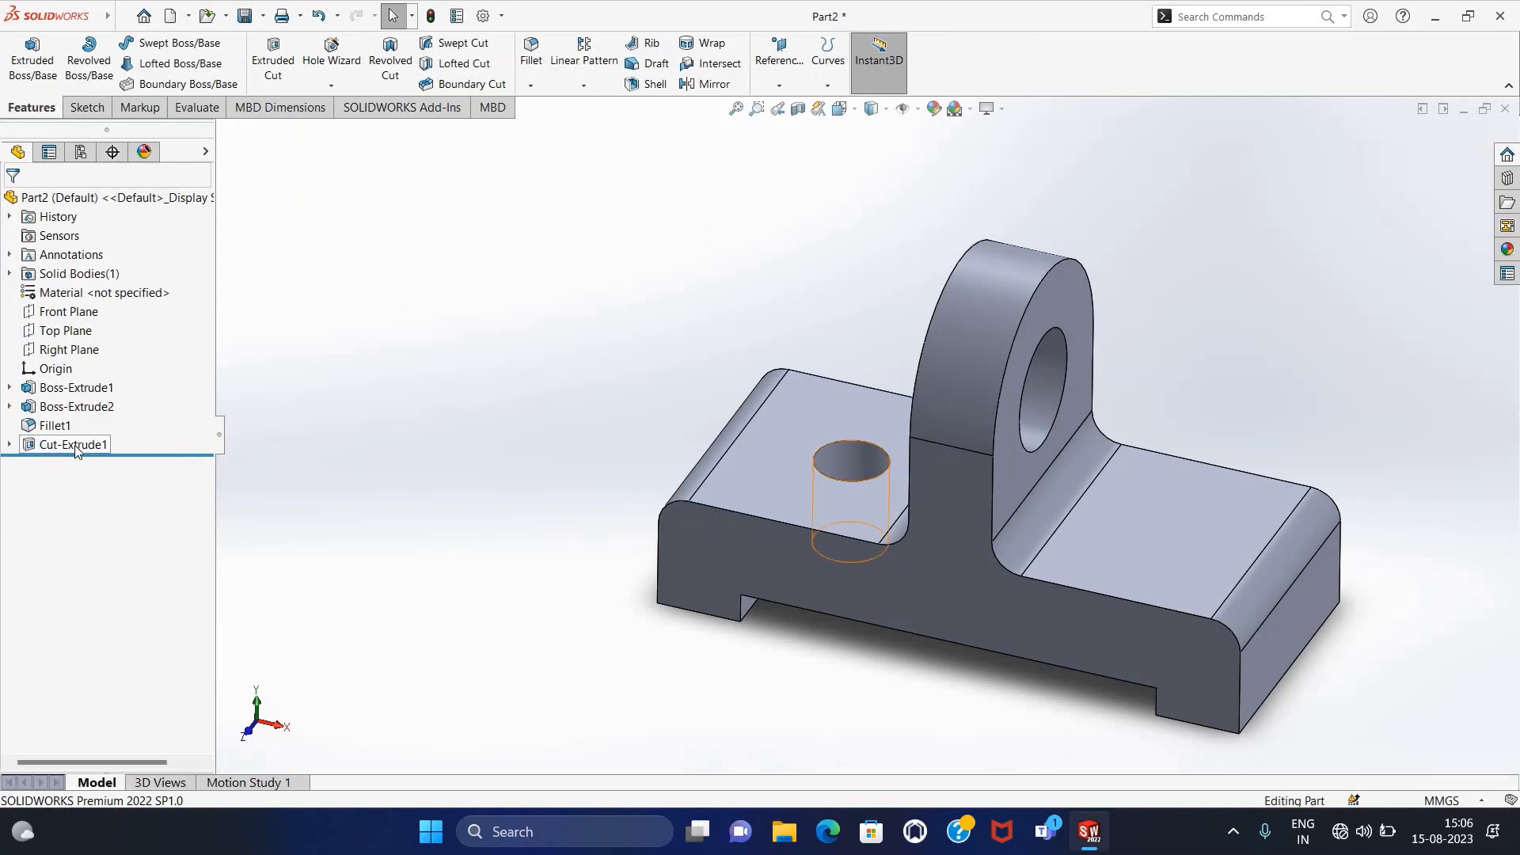
Step: Show the reference planes and mirror the hole's cut about the Right Plane to the other side of the upright
click(183, 441)
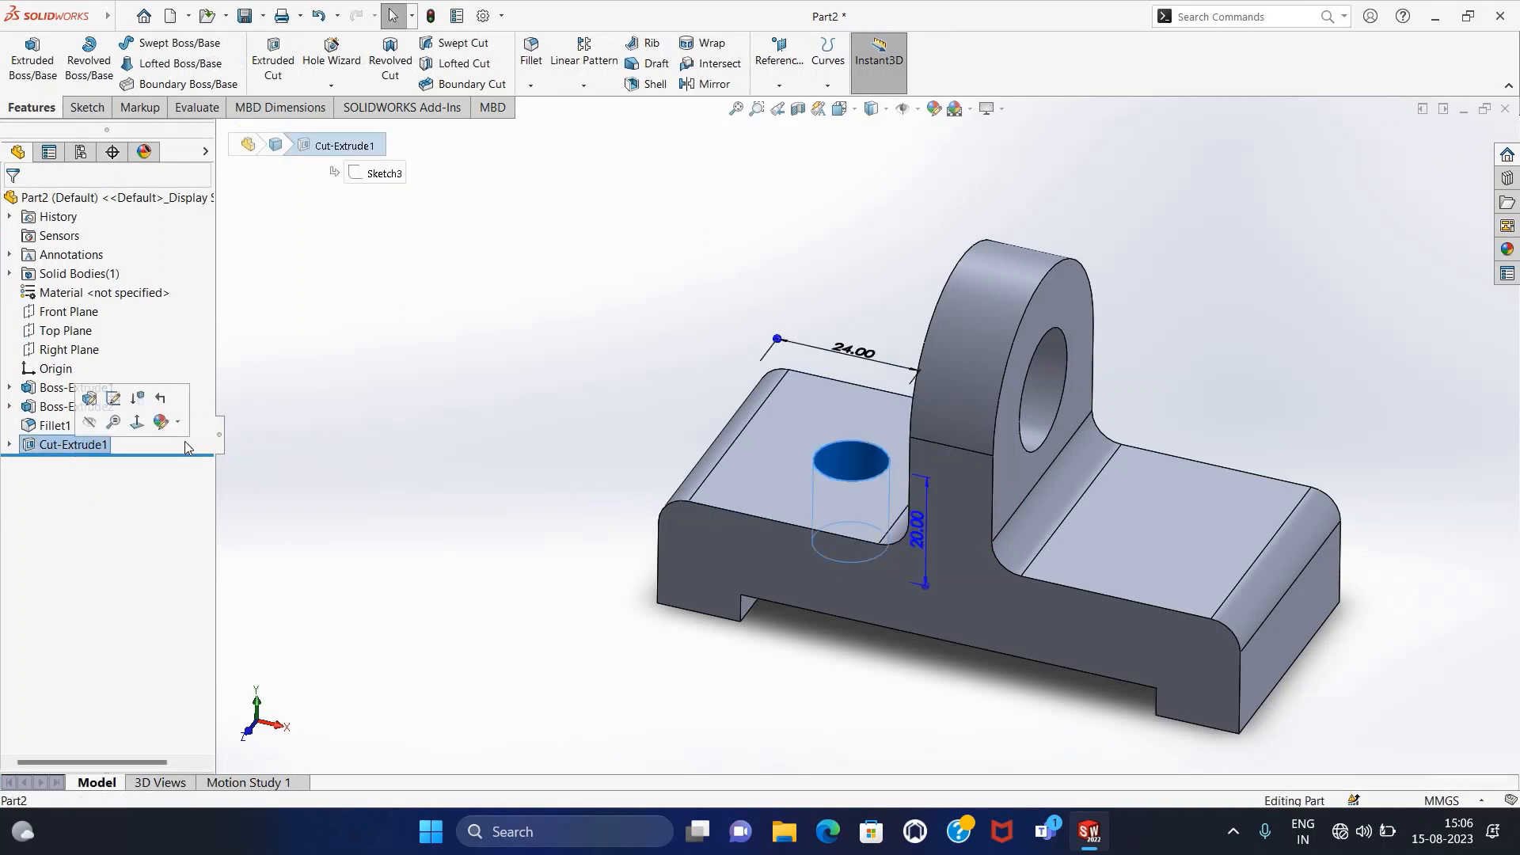
click(916, 108)
click(926, 131)
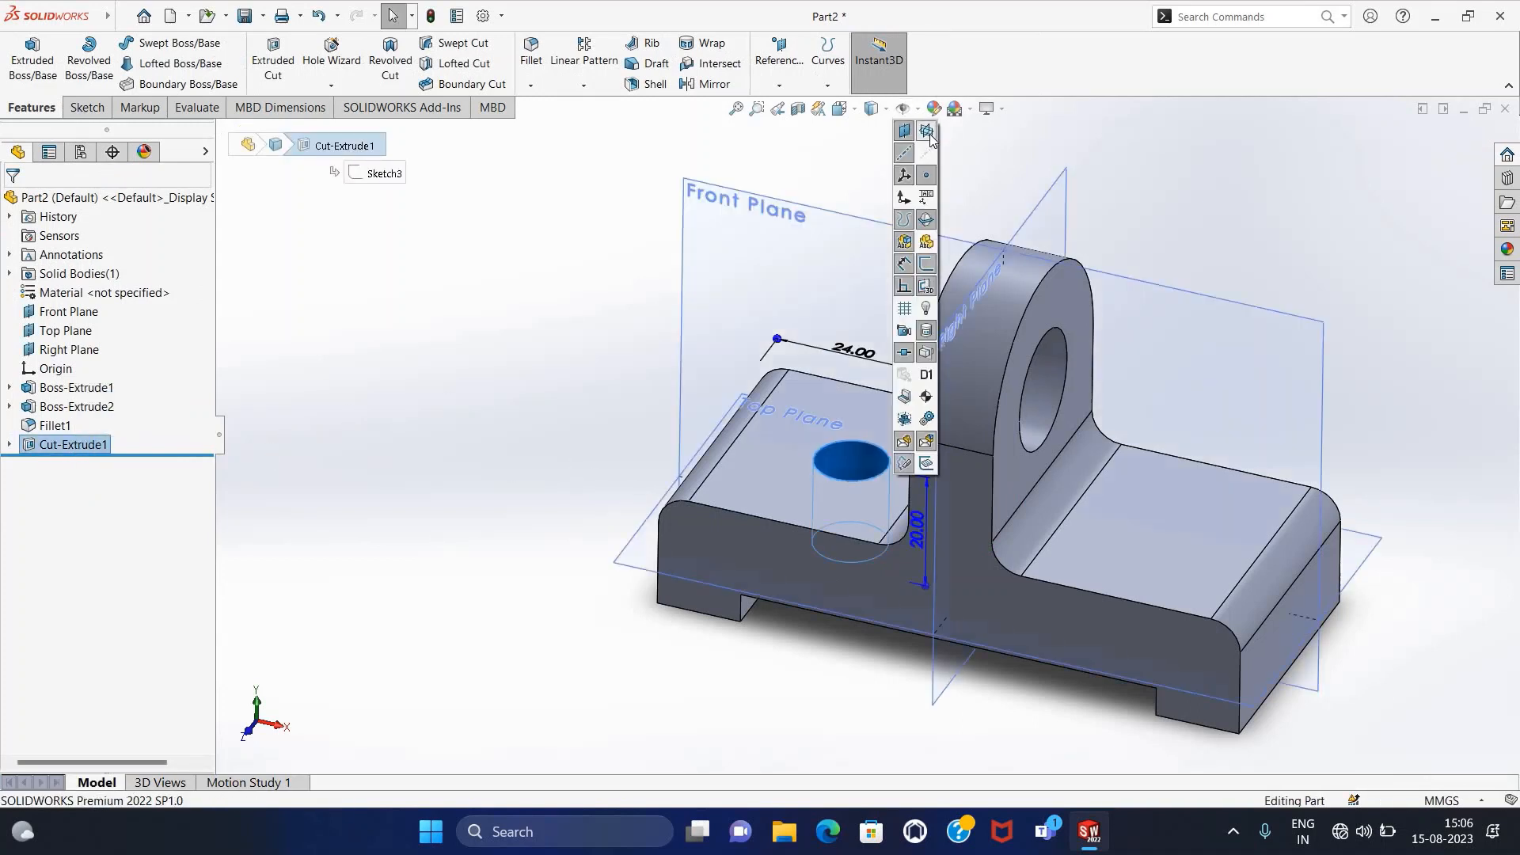
click(703, 84)
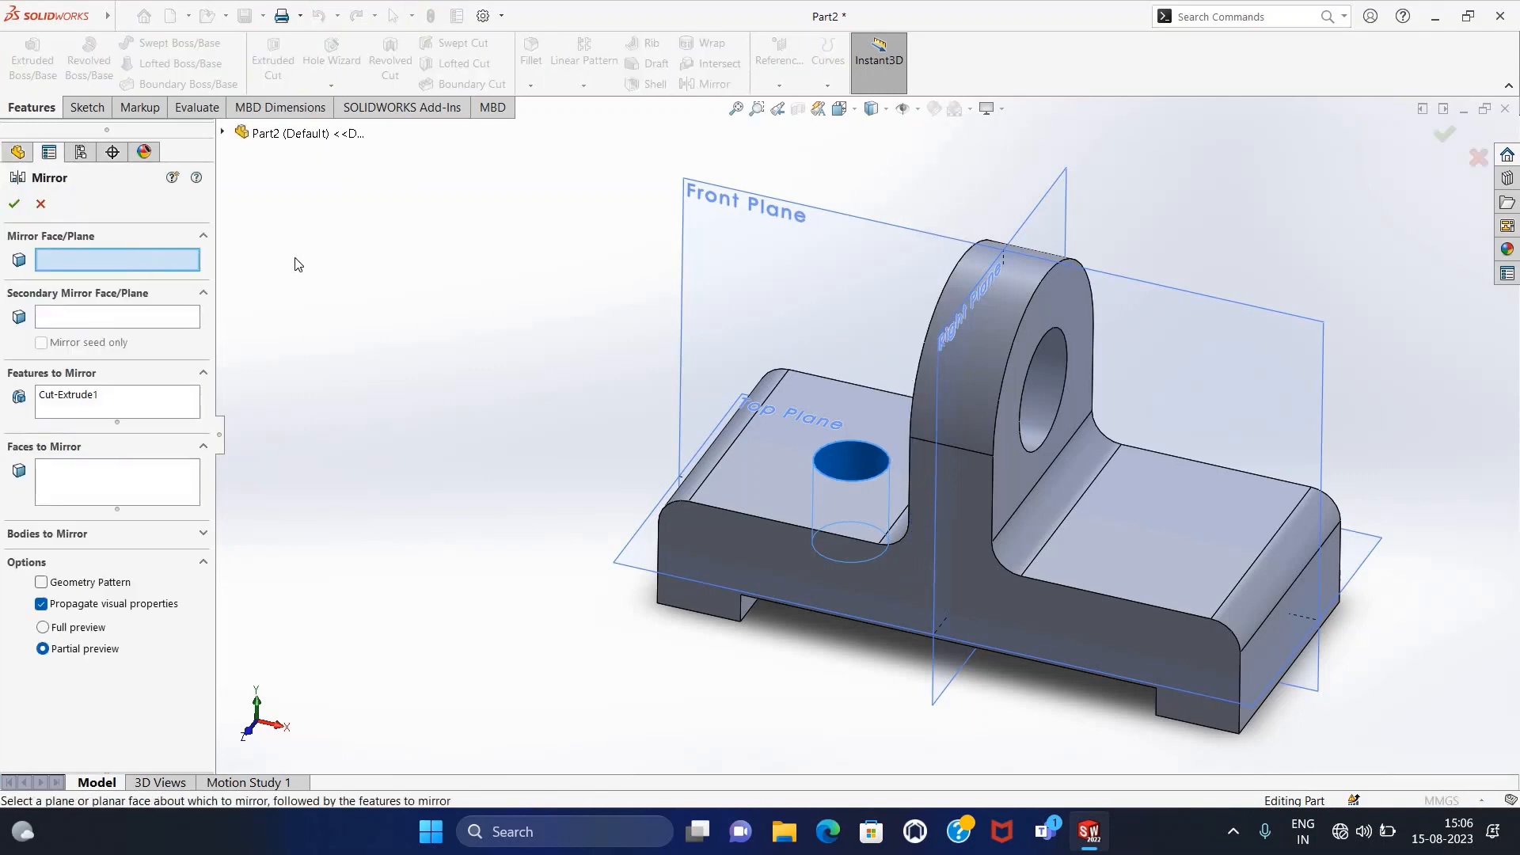
click(1053, 189)
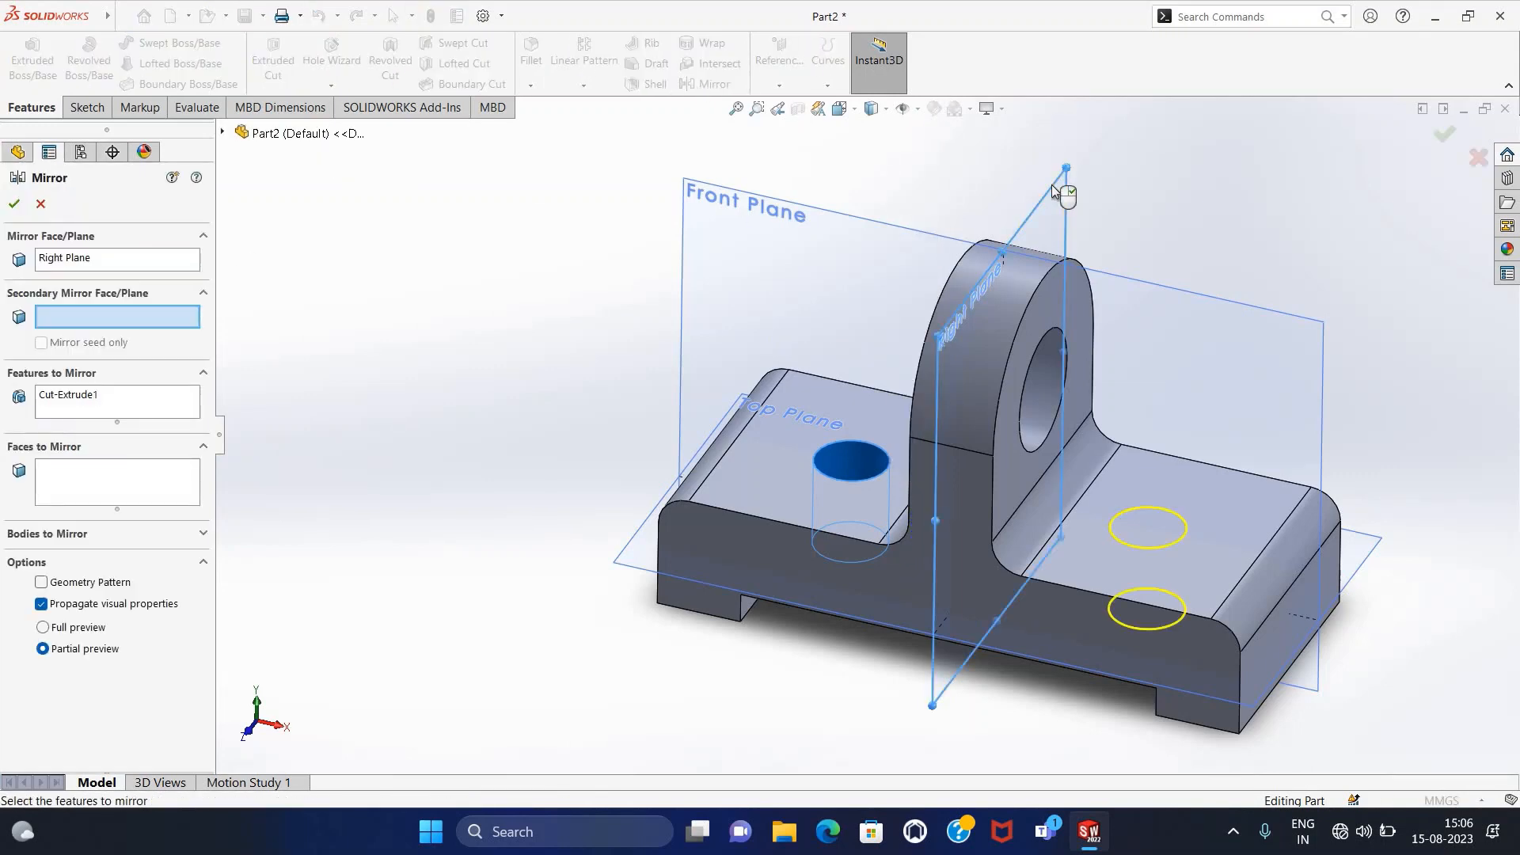
click(14, 207)
Step: Hide the reference planes and fit the finished part in view
click(916, 108)
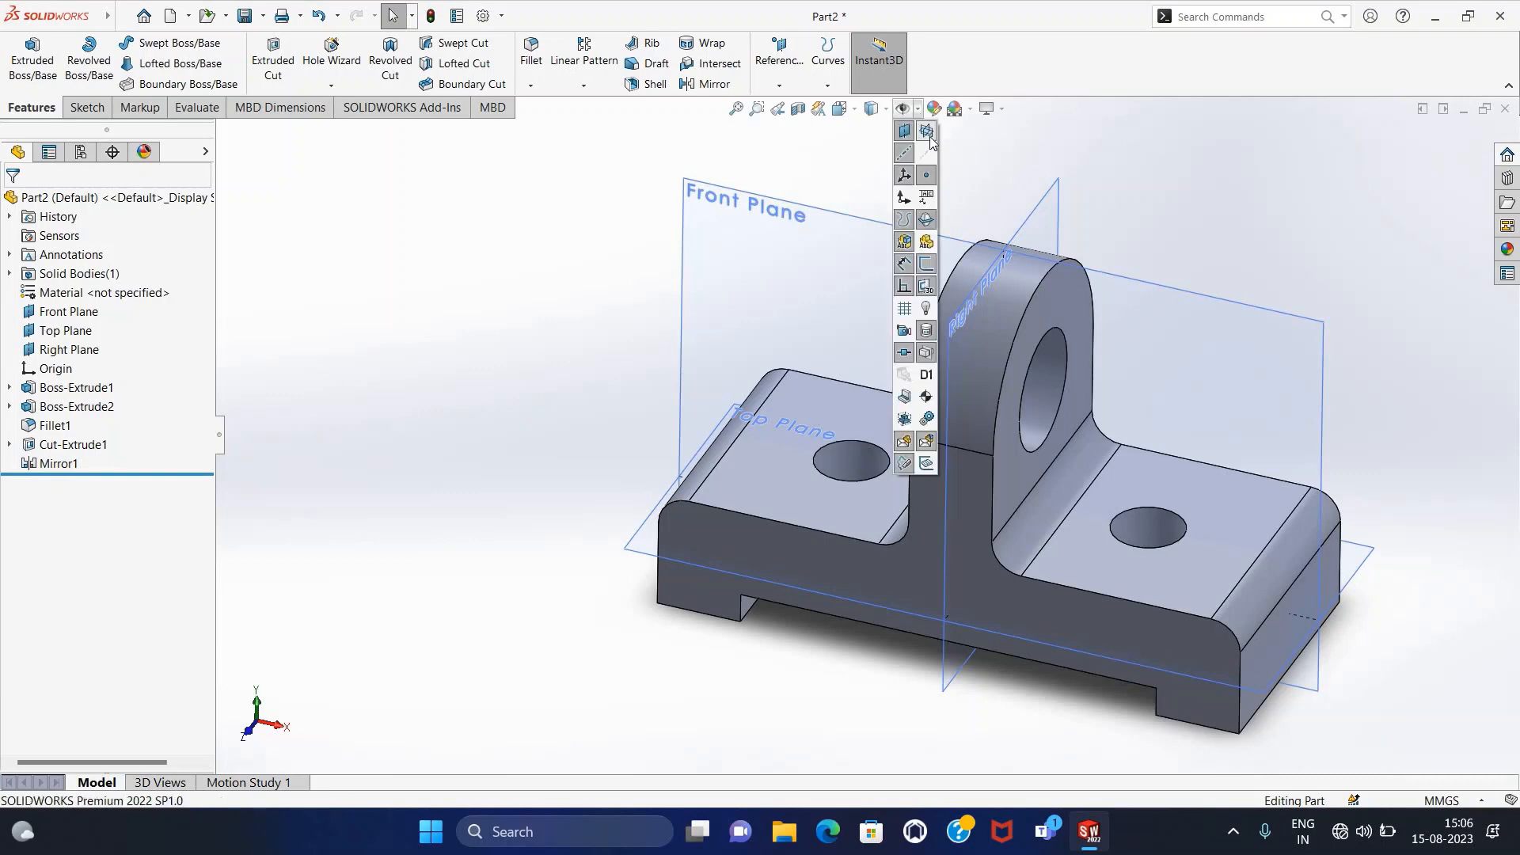
click(916, 237)
scroll(806, 425, up, 2)
scroll(1426, 538, up, 2)
scroll(1391, 543, down, 2)
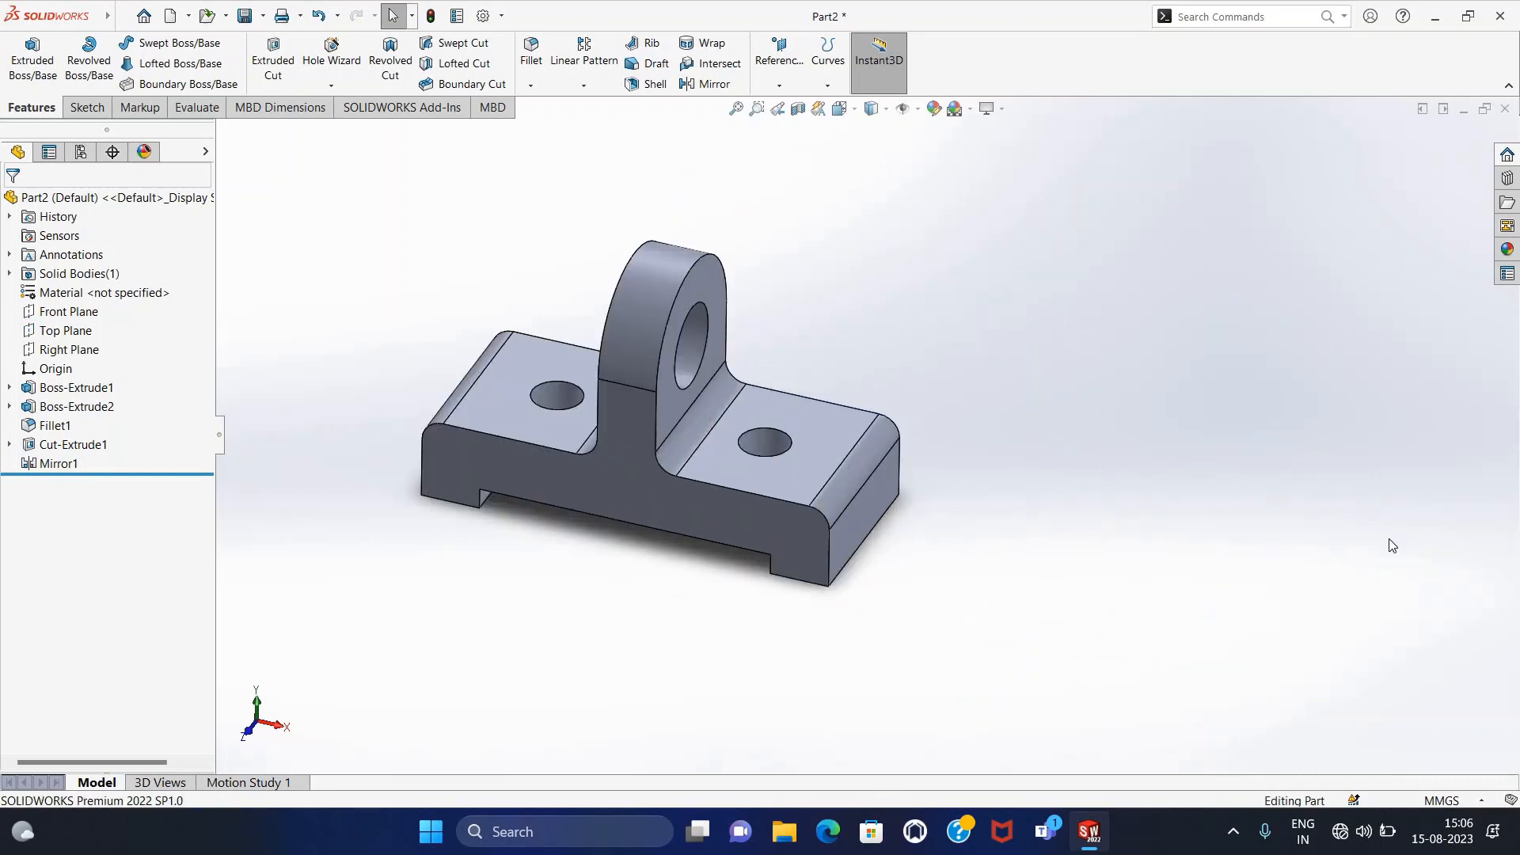
scroll(317, 373, down, 1)
click(735, 108)
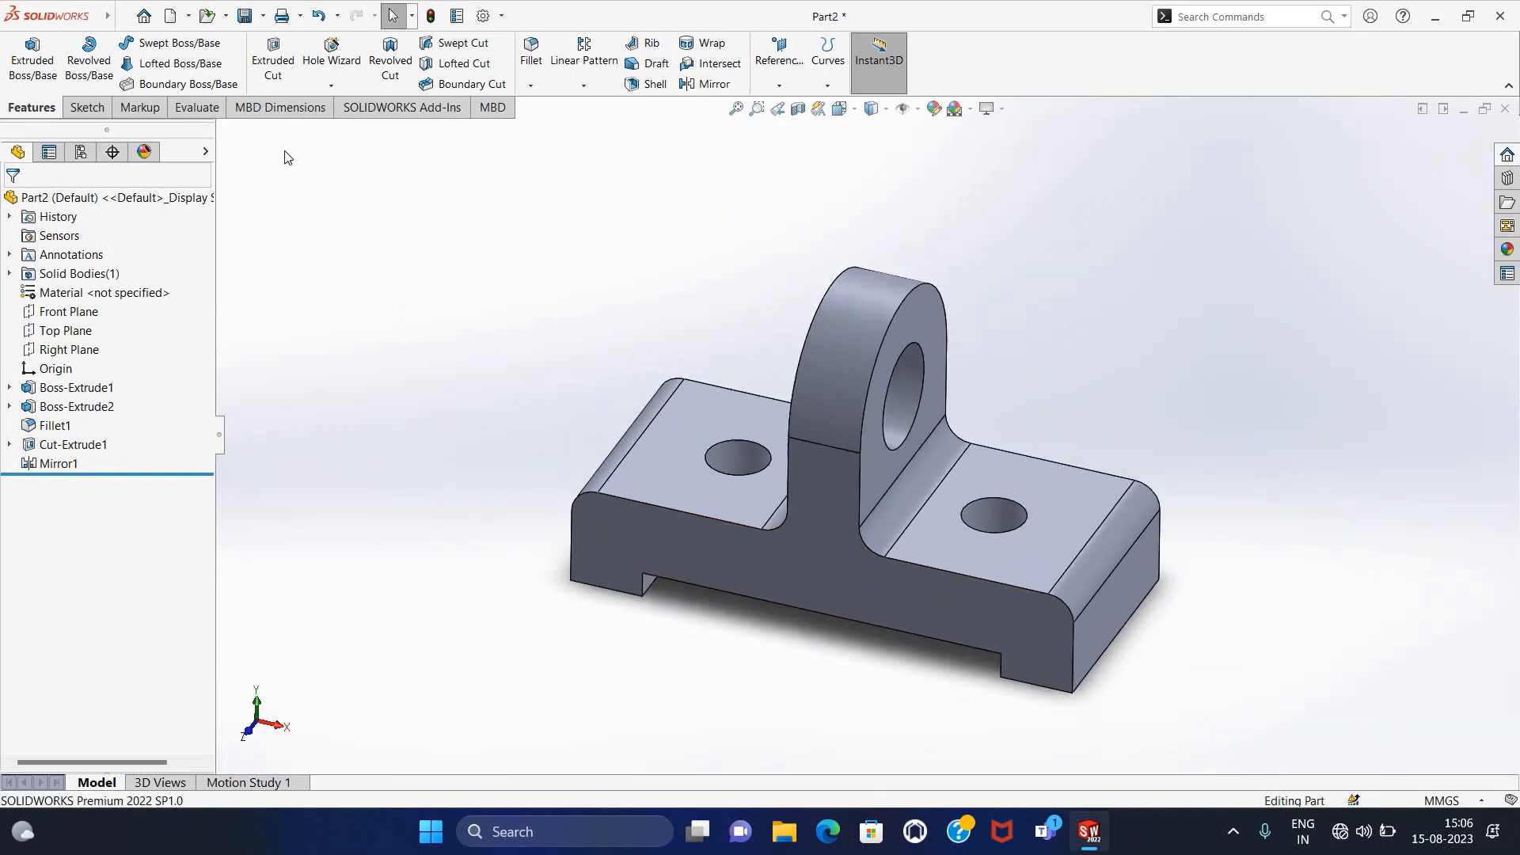
Step: Save the part as Part5 in the Solidworks folder
click(245, 16)
key(BackSpace)
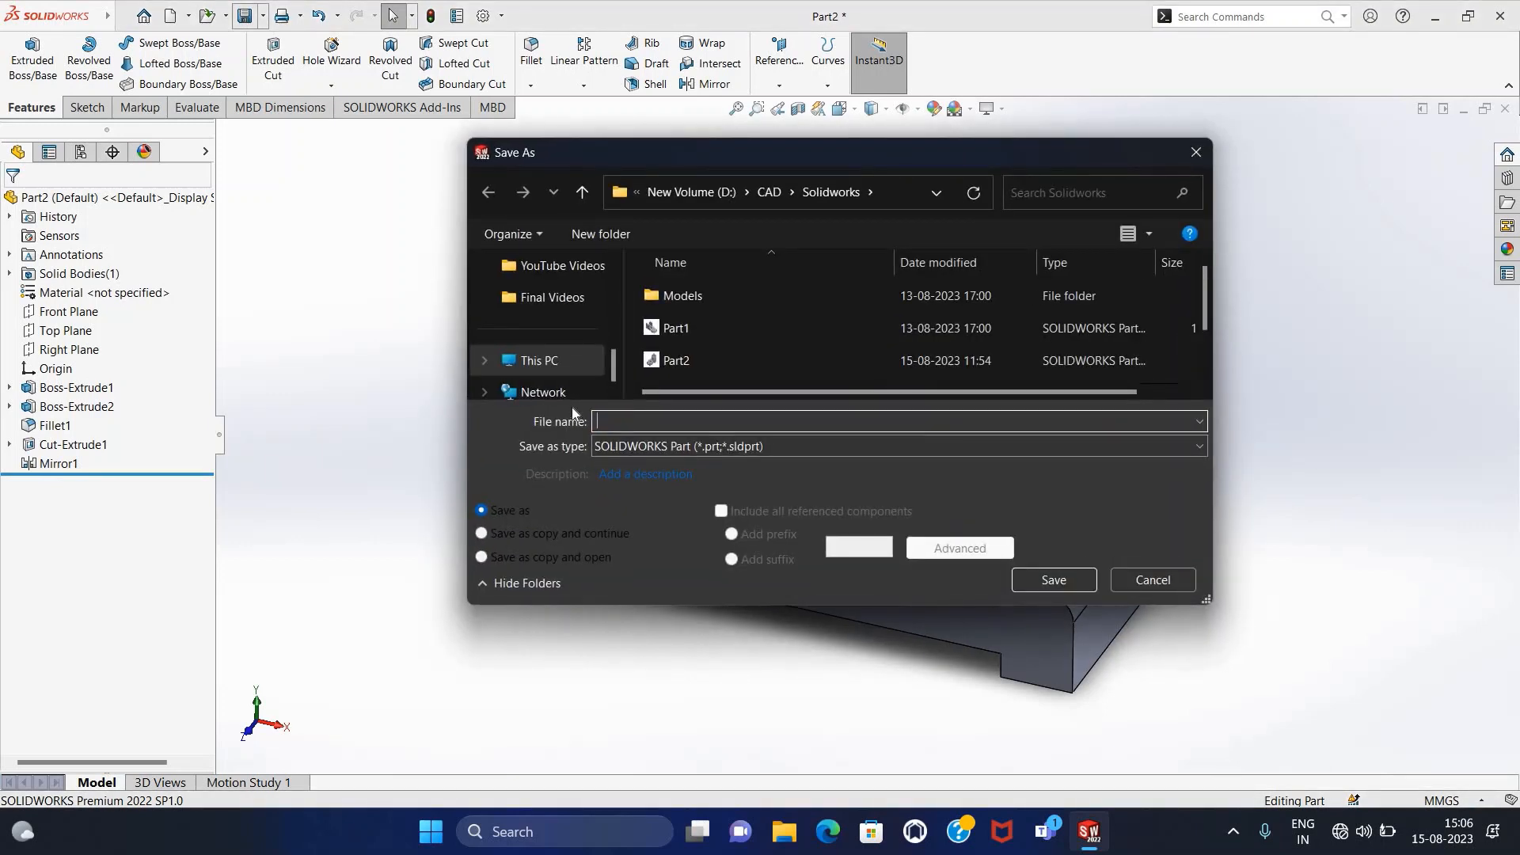
click(694, 369)
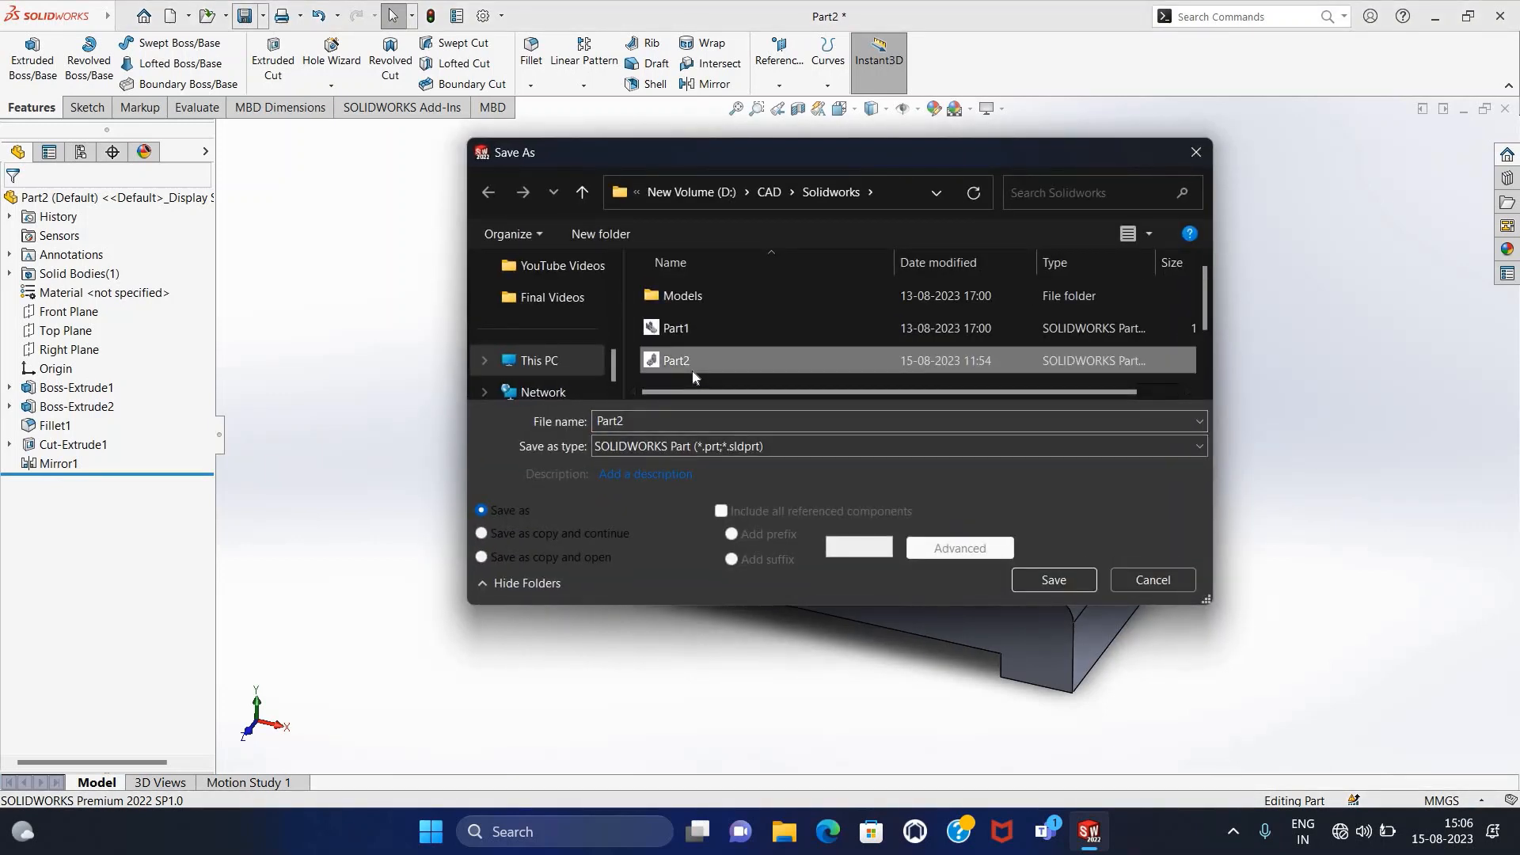
double_click(611, 420)
text(Part5)
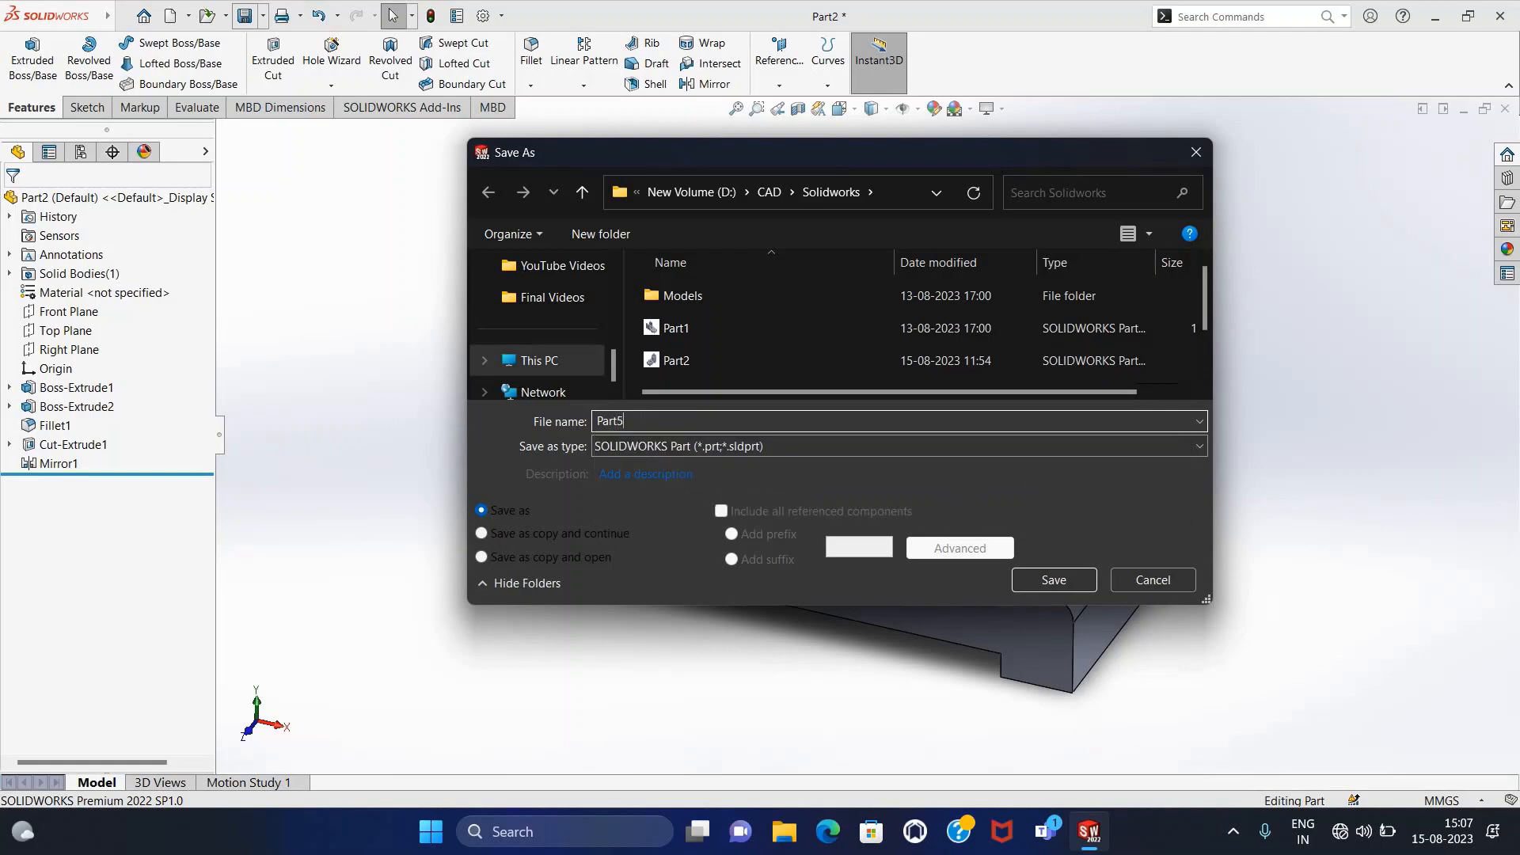
key(Return)
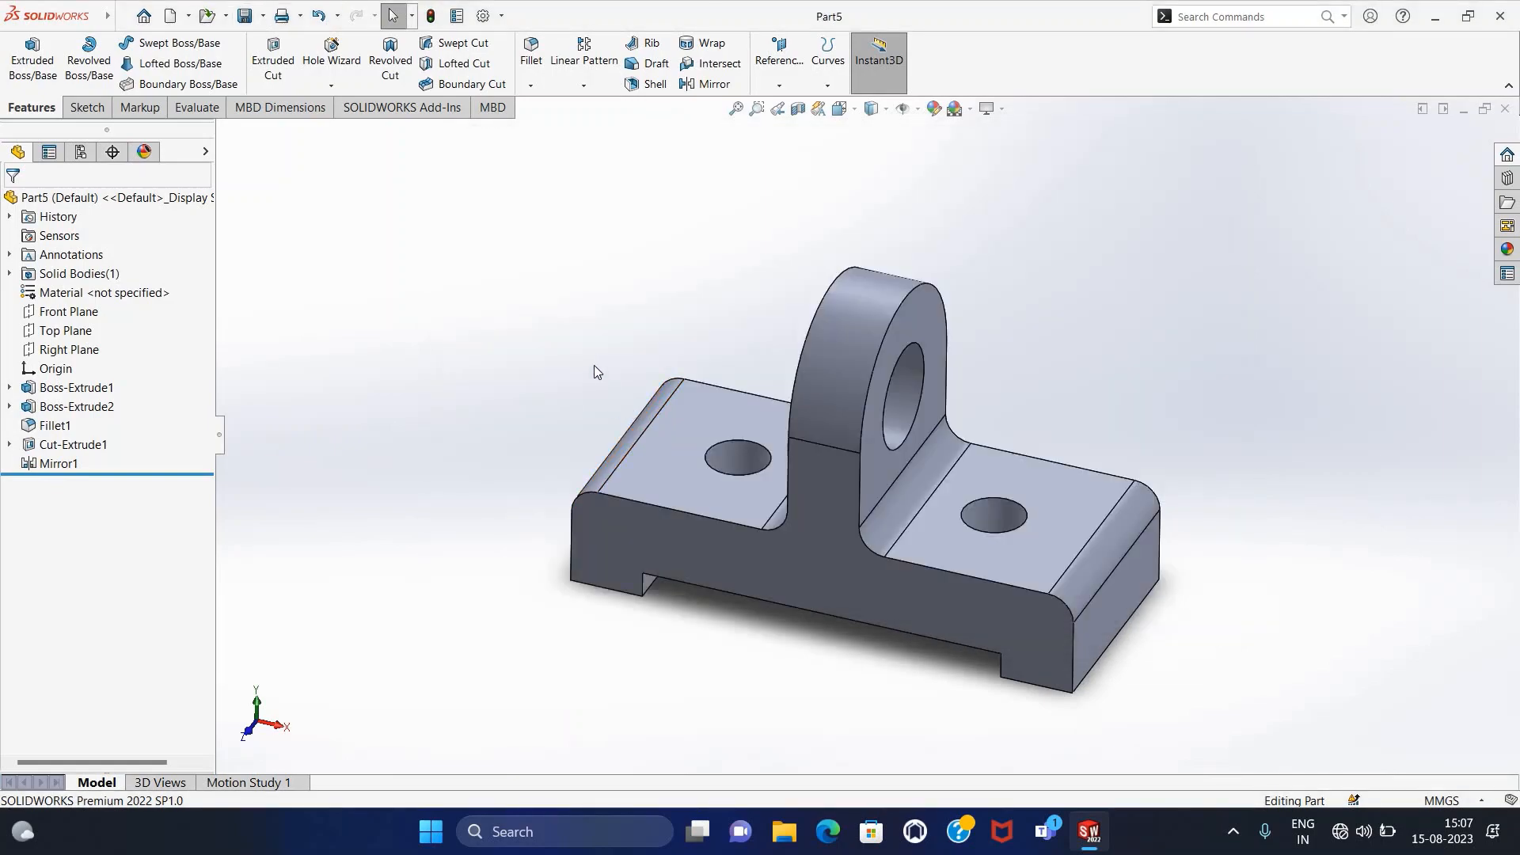